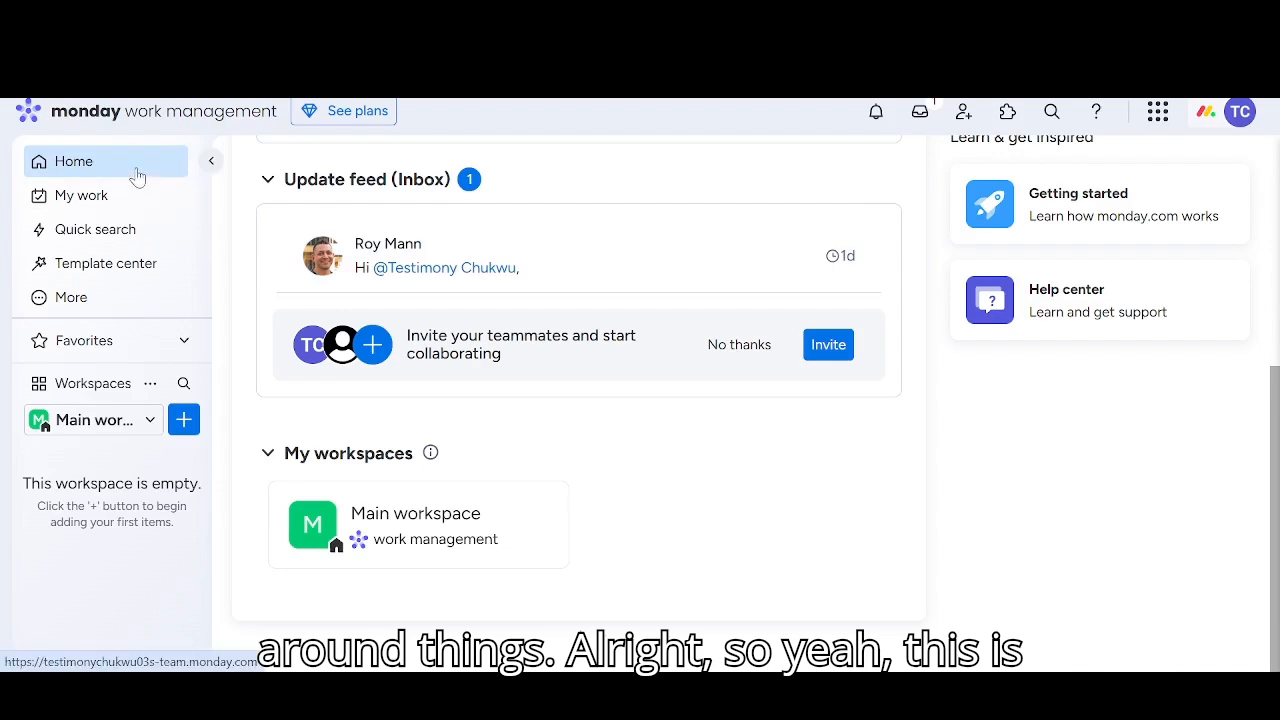
Review the home page's sections and open the My work page to look through it
{"action": "scroll", "coordinate": [590, 500], "scroll_direction": "up", "scroll_amount": 5}
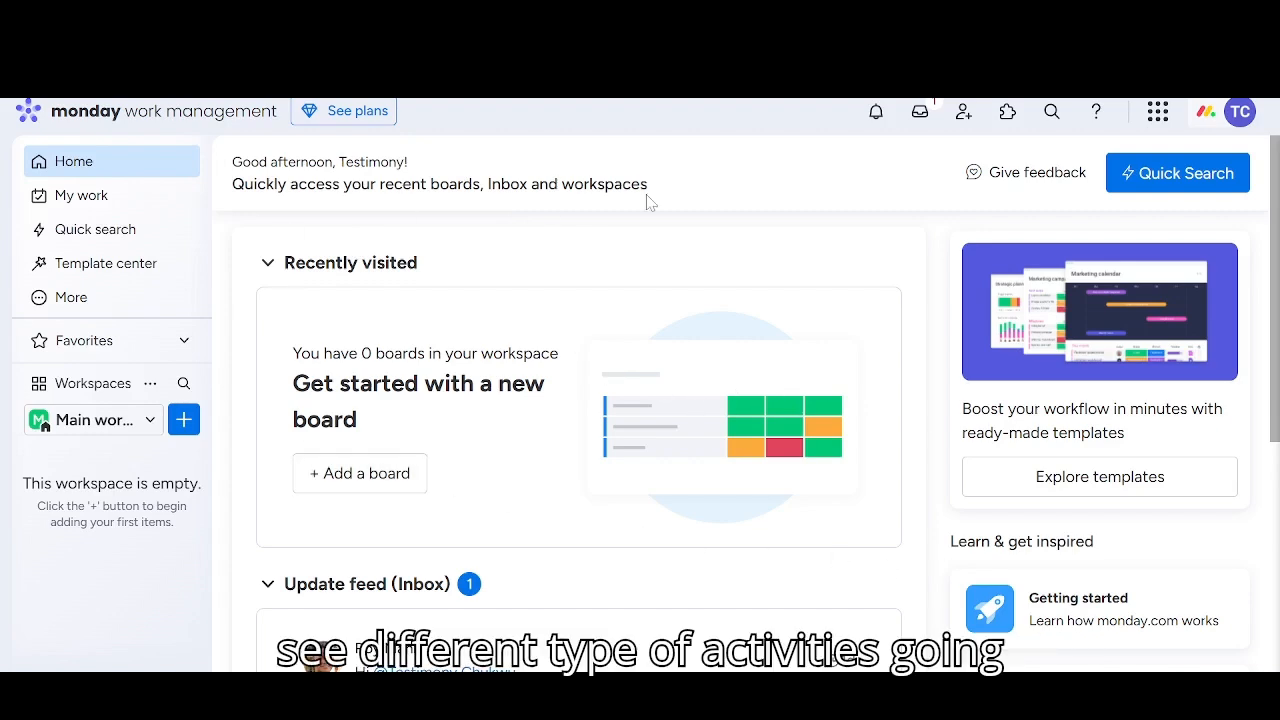
{"action": "scroll", "coordinate": [631, 549], "scroll_direction": "down", "scroll_amount": 4}
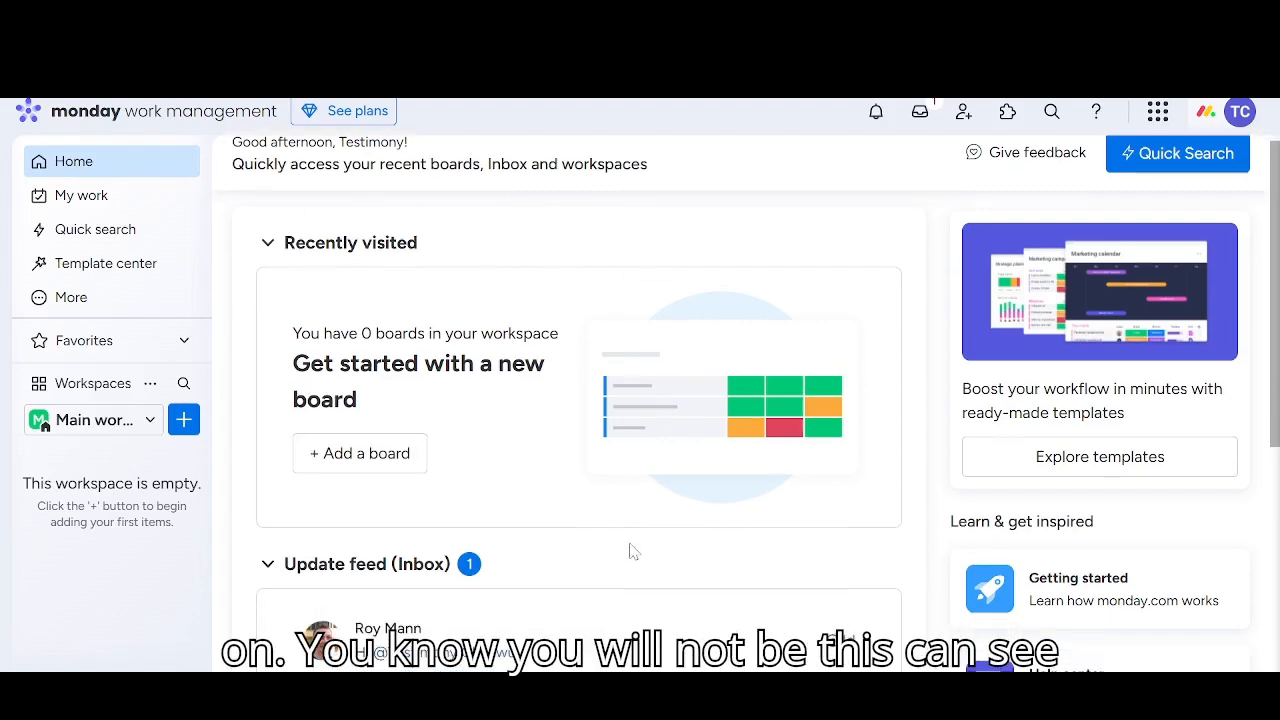
{"action": "scroll", "coordinate": [631, 545], "scroll_direction": "up", "scroll_amount": 3}
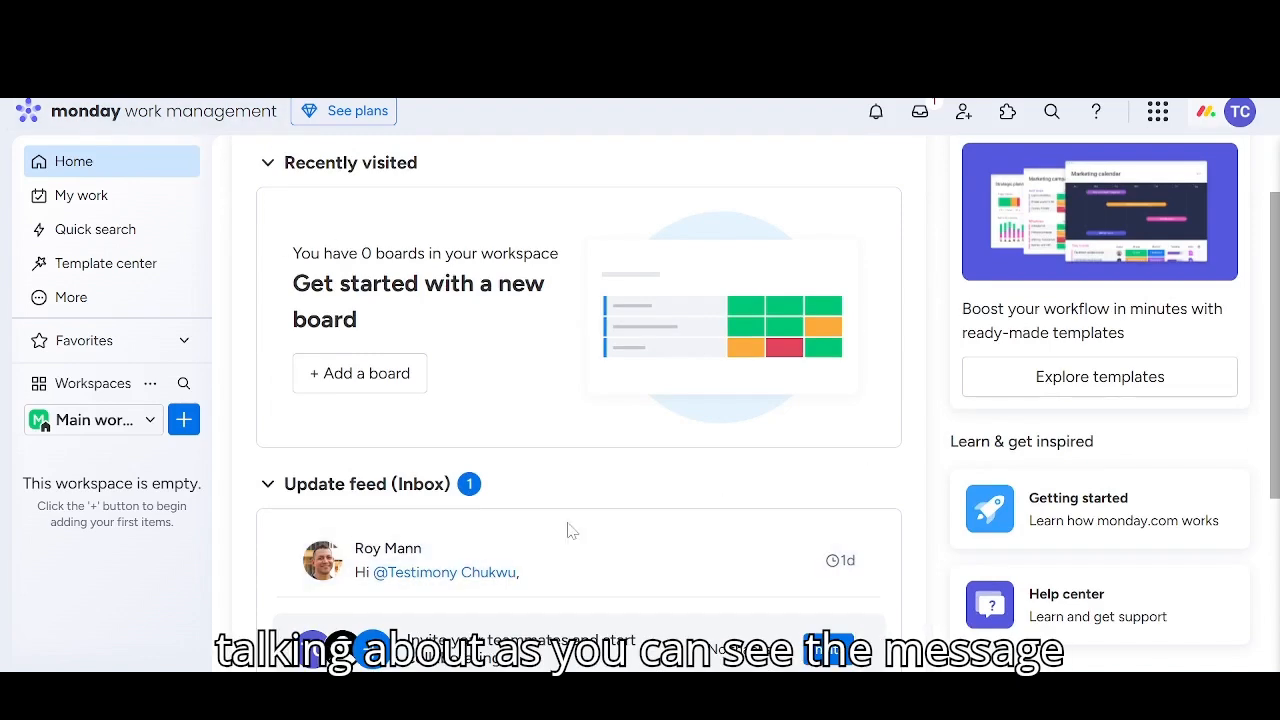
{"action": "scroll", "coordinate": [569, 530], "scroll_direction": "down", "scroll_amount": 3}
{"action": "scroll", "coordinate": [478, 497], "scroll_direction": "up", "scroll_amount": 2}
{"action": "scroll", "coordinate": [751, 523], "scroll_direction": "up", "scroll_amount": 2}
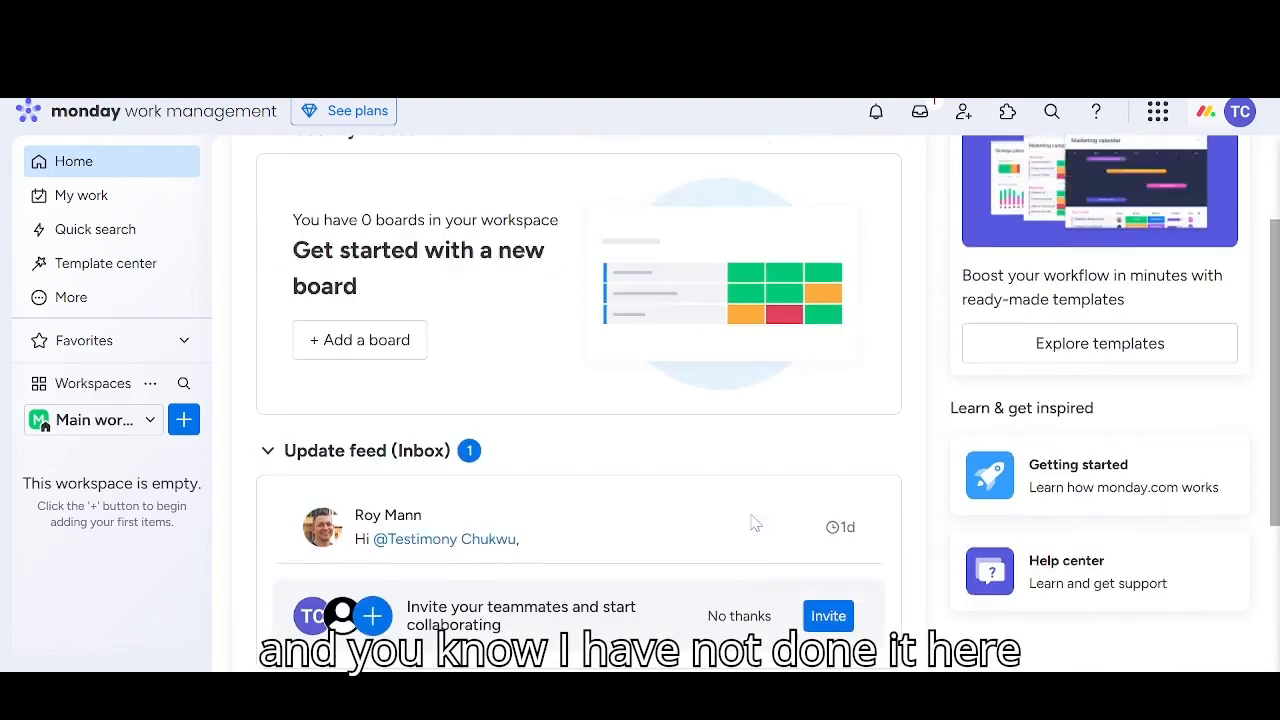
{"action": "left_click", "coordinate": [66, 193]}
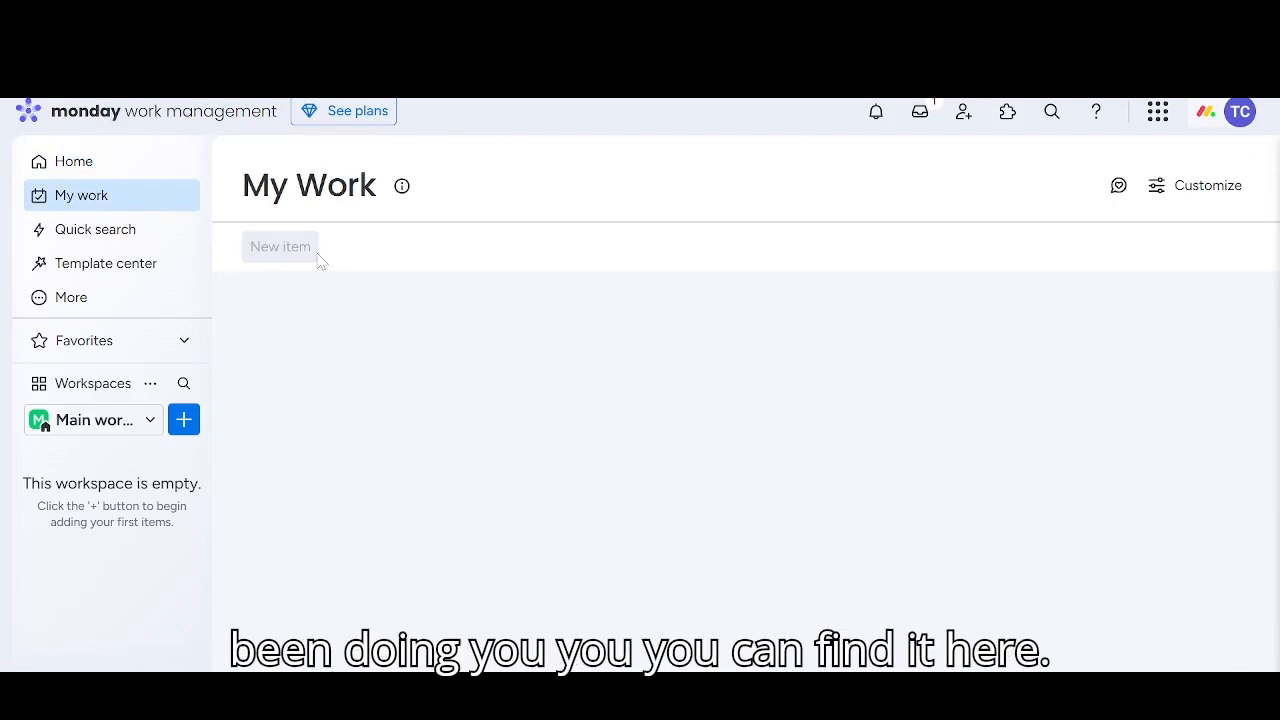
{"action": "scroll", "coordinate": [689, 437], "scroll_direction": "down", "scroll_amount": 1}
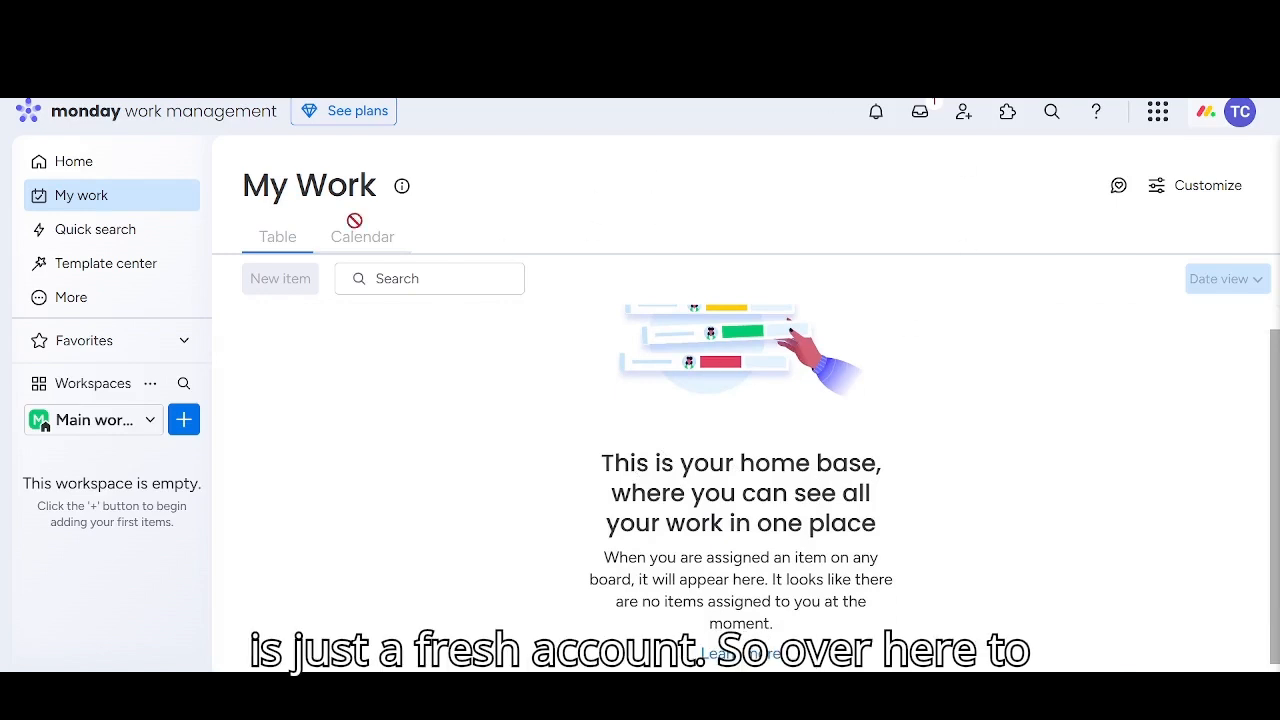
View the quick search and the template center, closing each without choosing anything
{"action": "left_click", "coordinate": [120, 230]}
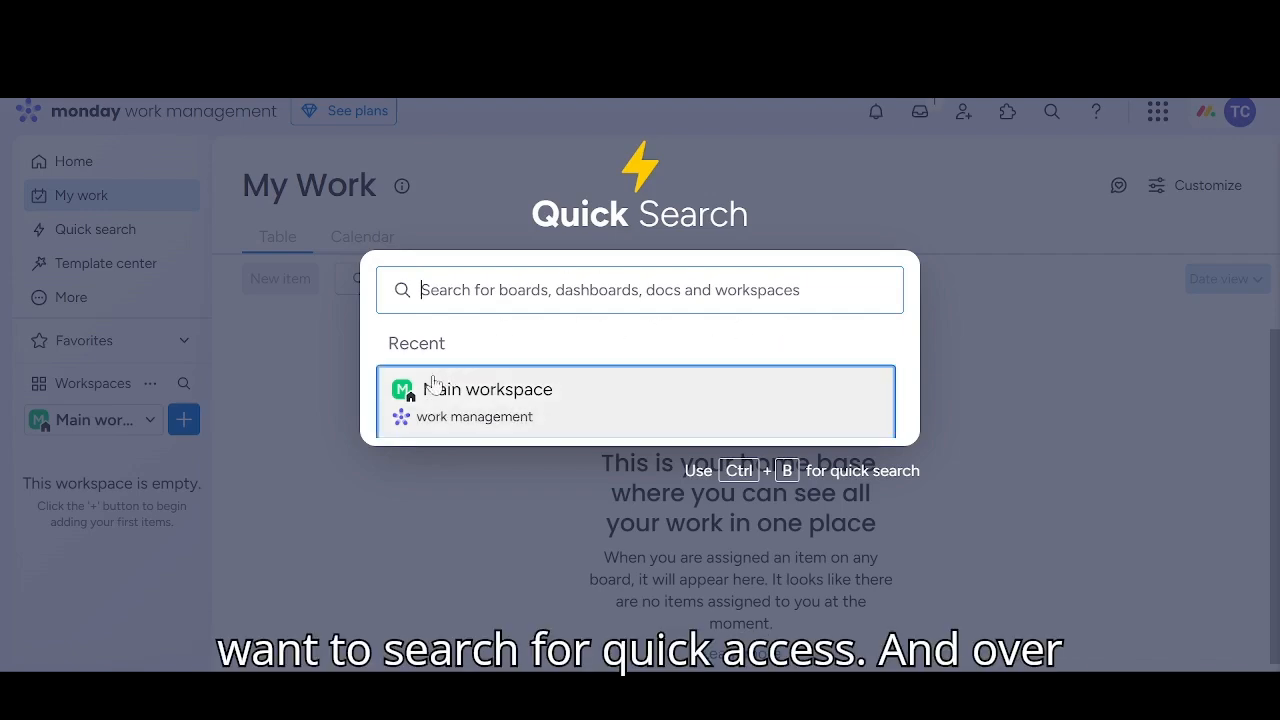
{"action": "left_click", "coordinate": [321, 480]}
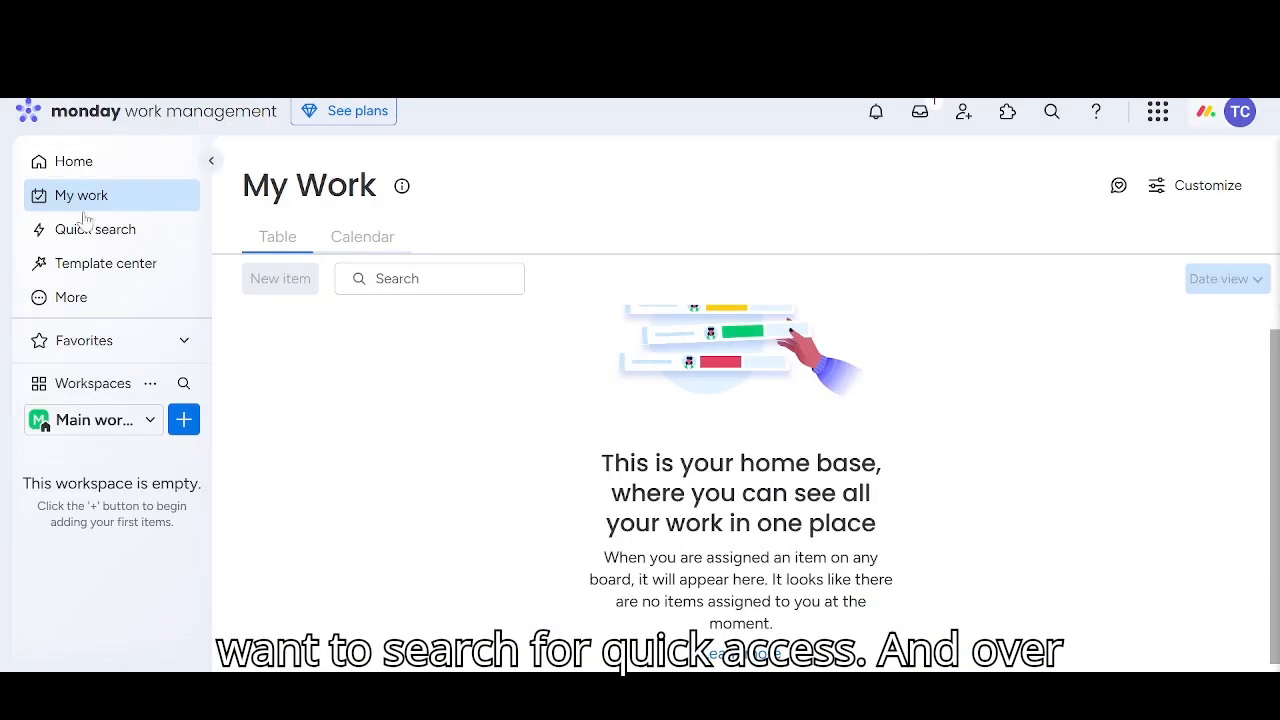
{"action": "left_click", "coordinate": [60, 263]}
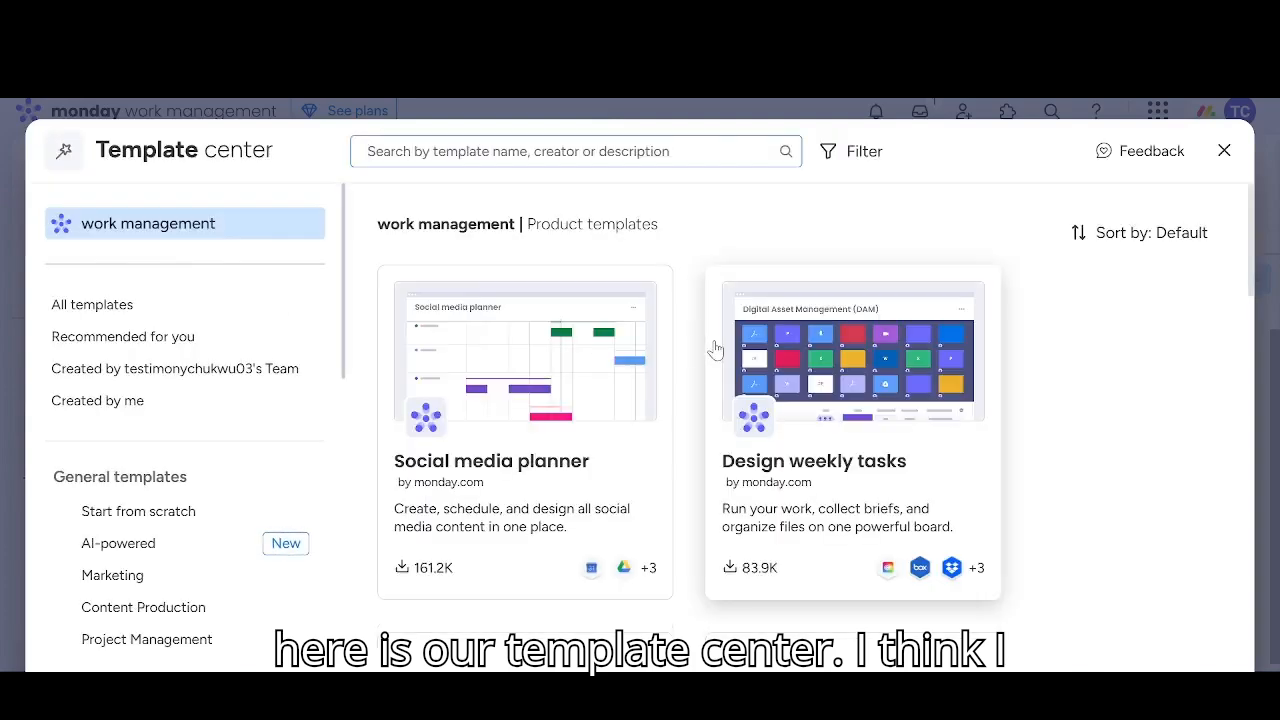
{"action": "left_click", "coordinate": [1224, 151]}
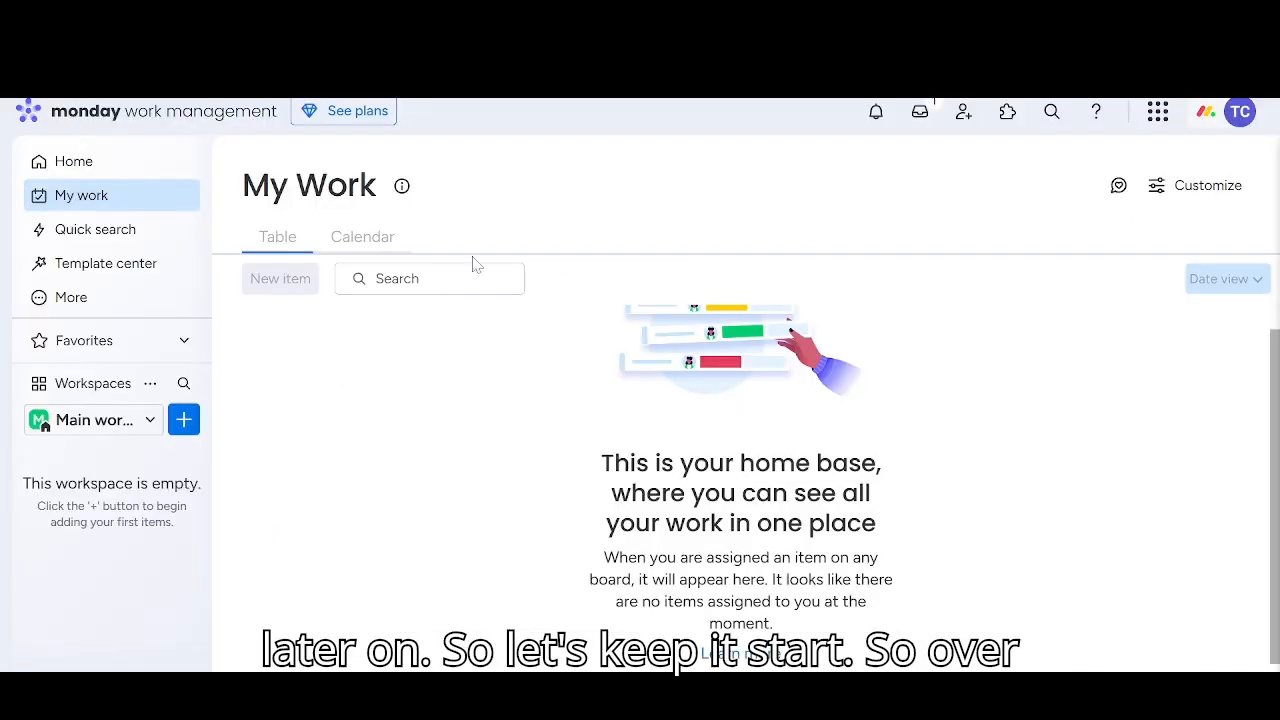
Personalize the menu by unpinning Template center and Quick search from the left pane, and save the changes
{"action": "left_click", "coordinate": [86, 300]}
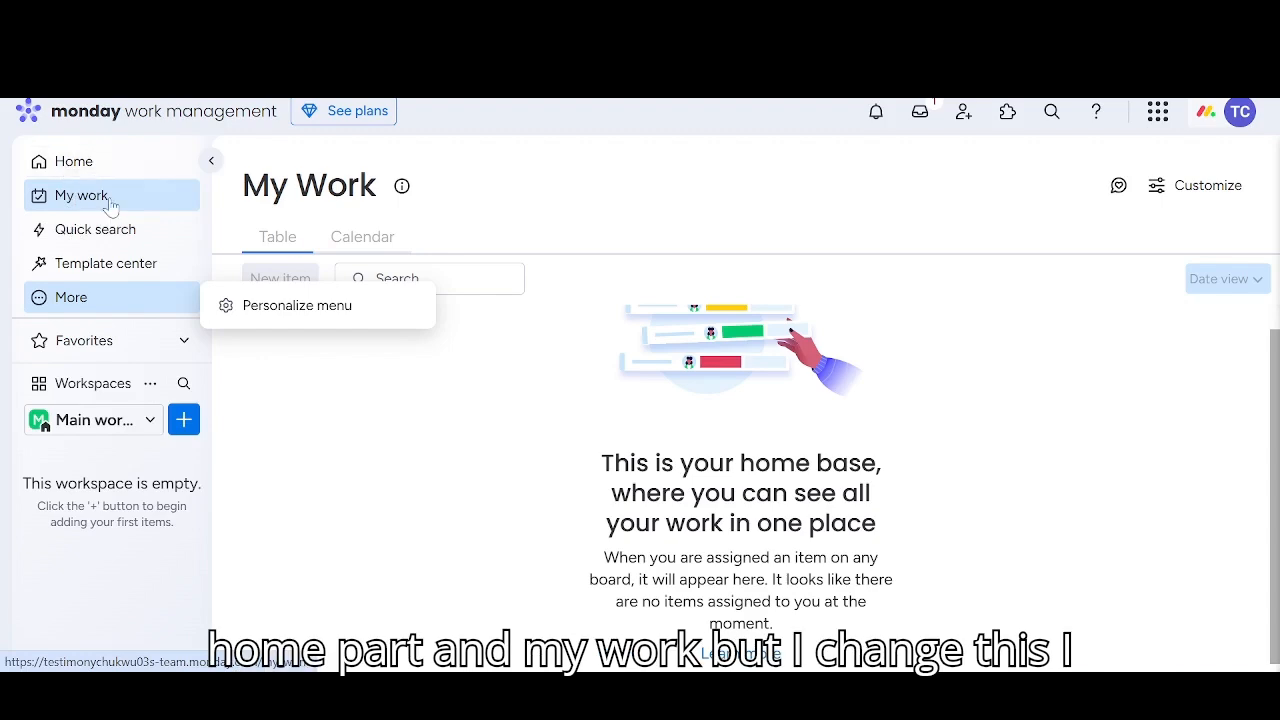
{"action": "left_click", "coordinate": [338, 312]}
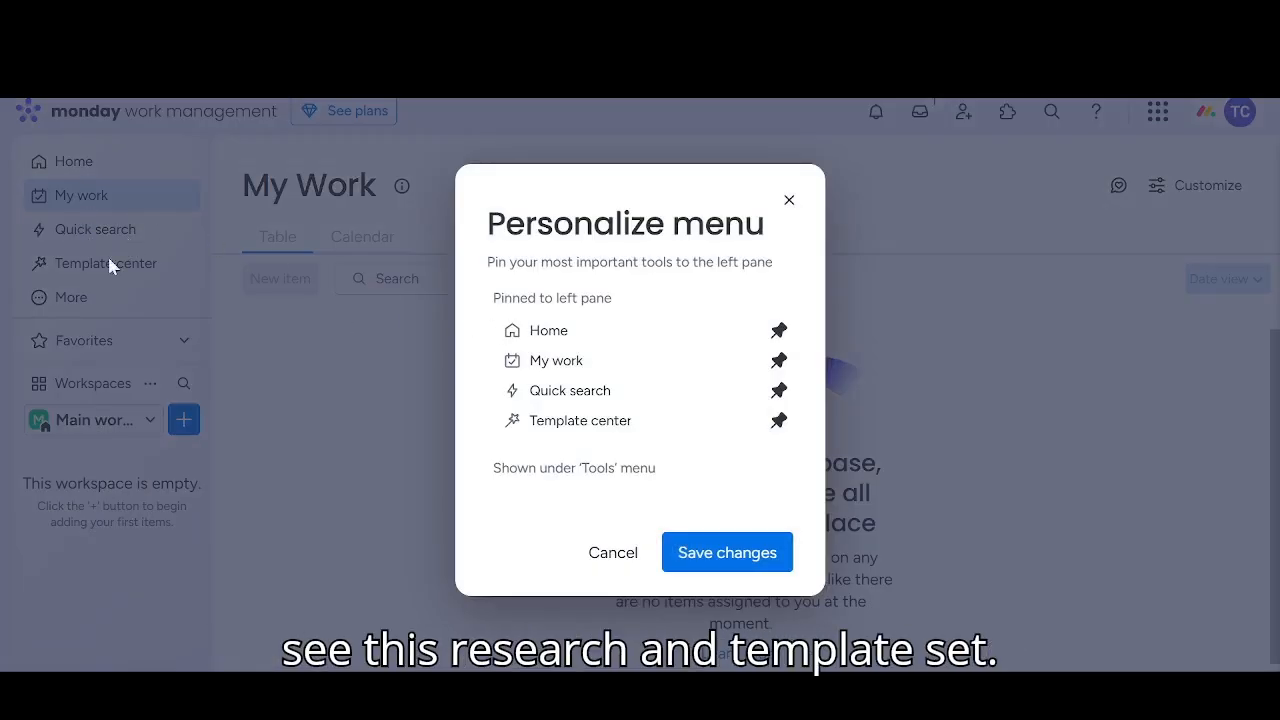
{"action": "left_click", "coordinate": [778, 420]}
{"action": "left_click", "coordinate": [778, 391]}
{"action": "left_click", "coordinate": [724, 540]}
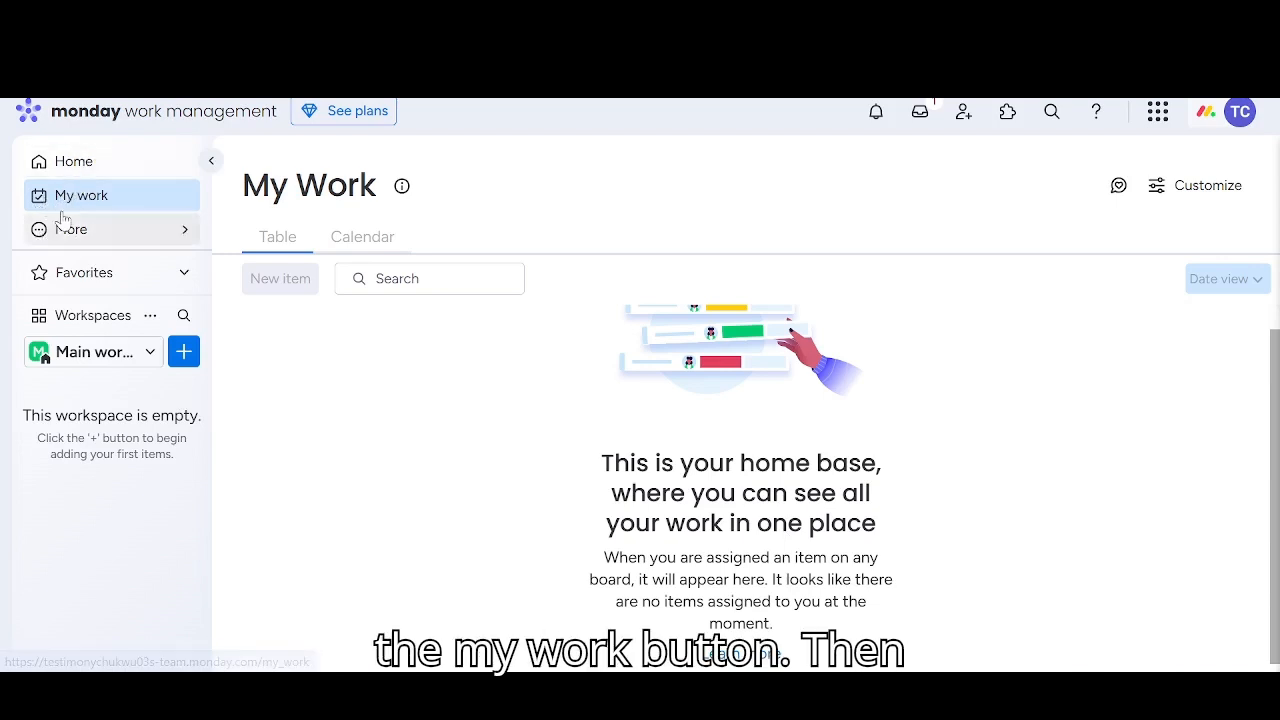
Pin Quick search and Template center back to the left pane and save the menu changes
{"action": "left_click", "coordinate": [167, 240]}
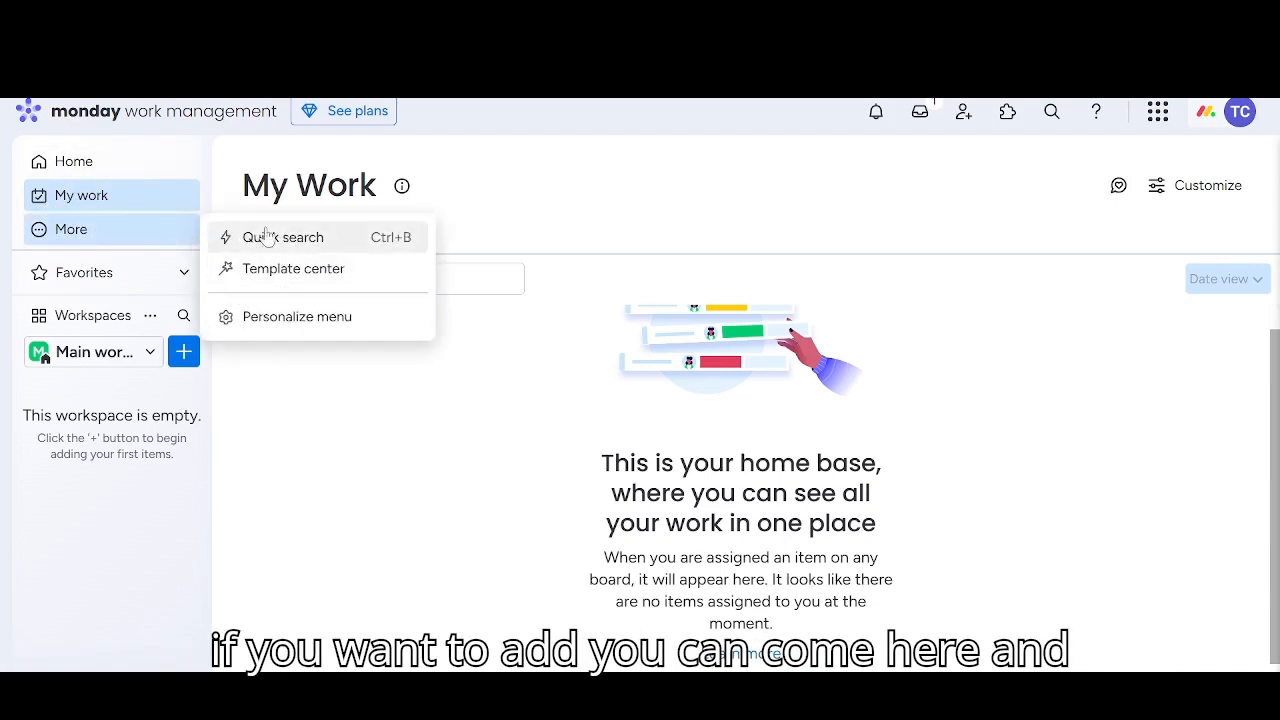
{"action": "left_click", "coordinate": [246, 316]}
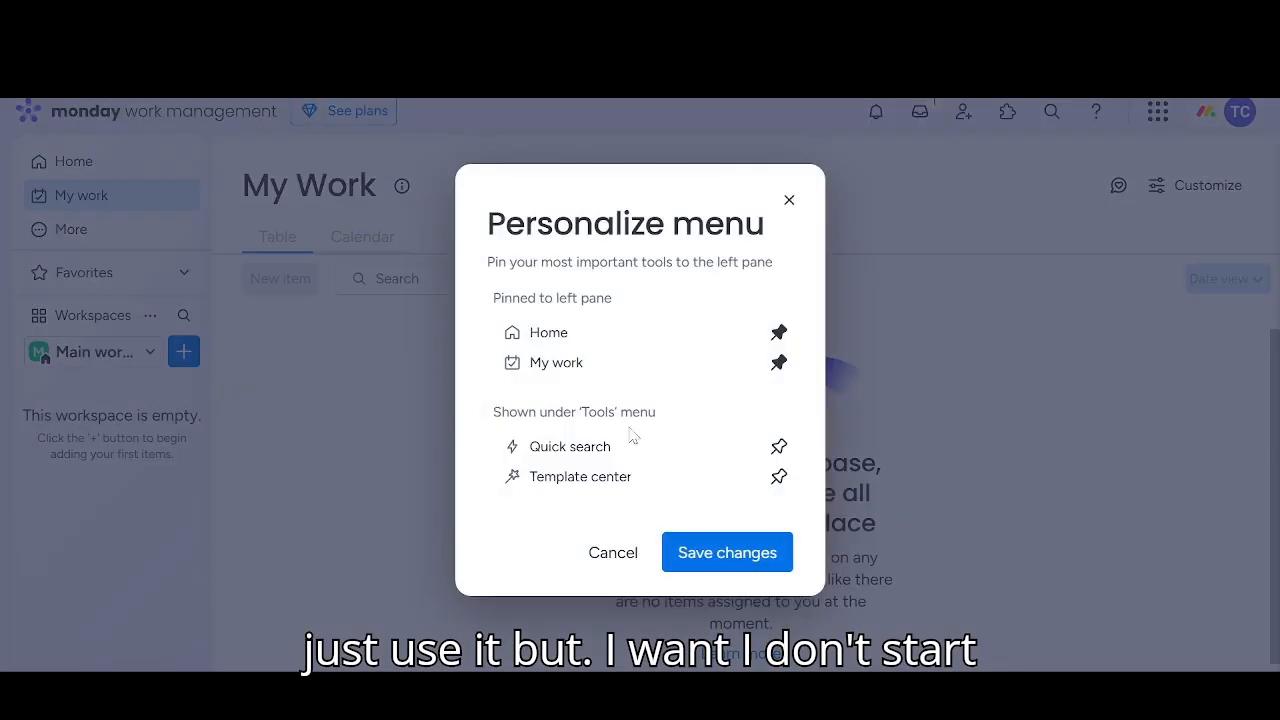
{"action": "left_click", "coordinate": [781, 447]}
{"action": "left_click", "coordinate": [778, 477]}
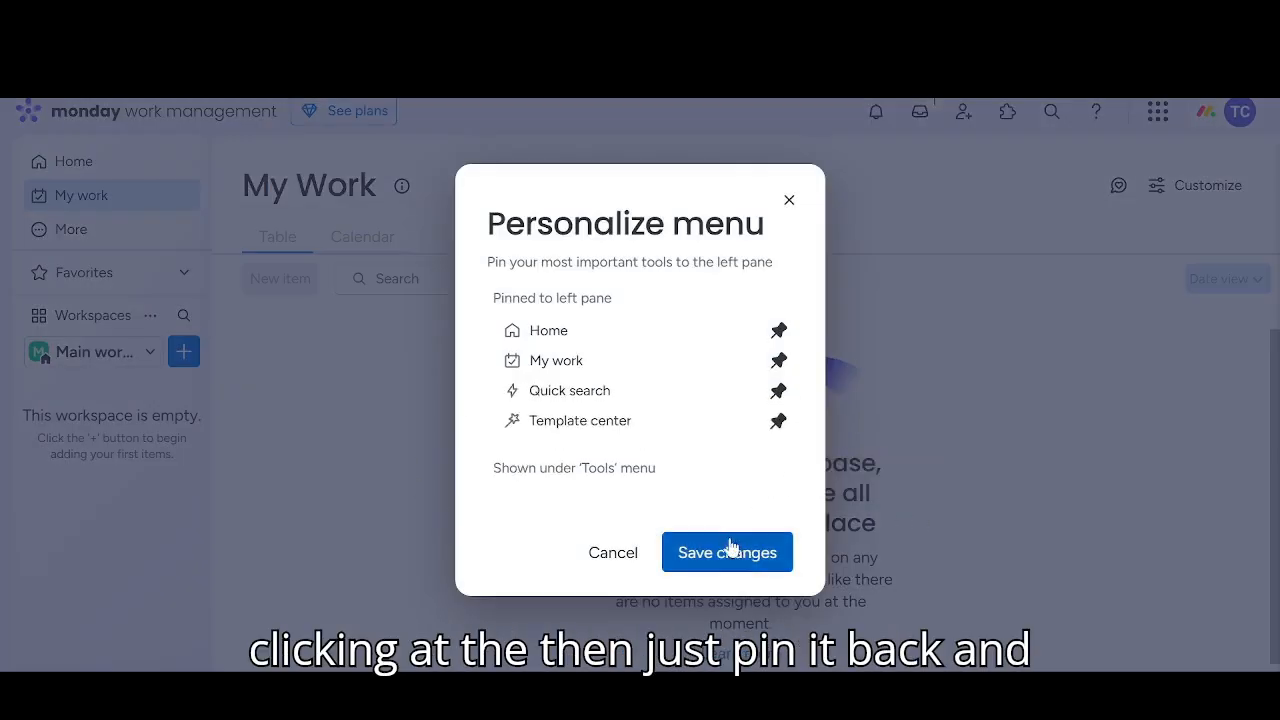
{"action": "left_click", "coordinate": [717, 556]}
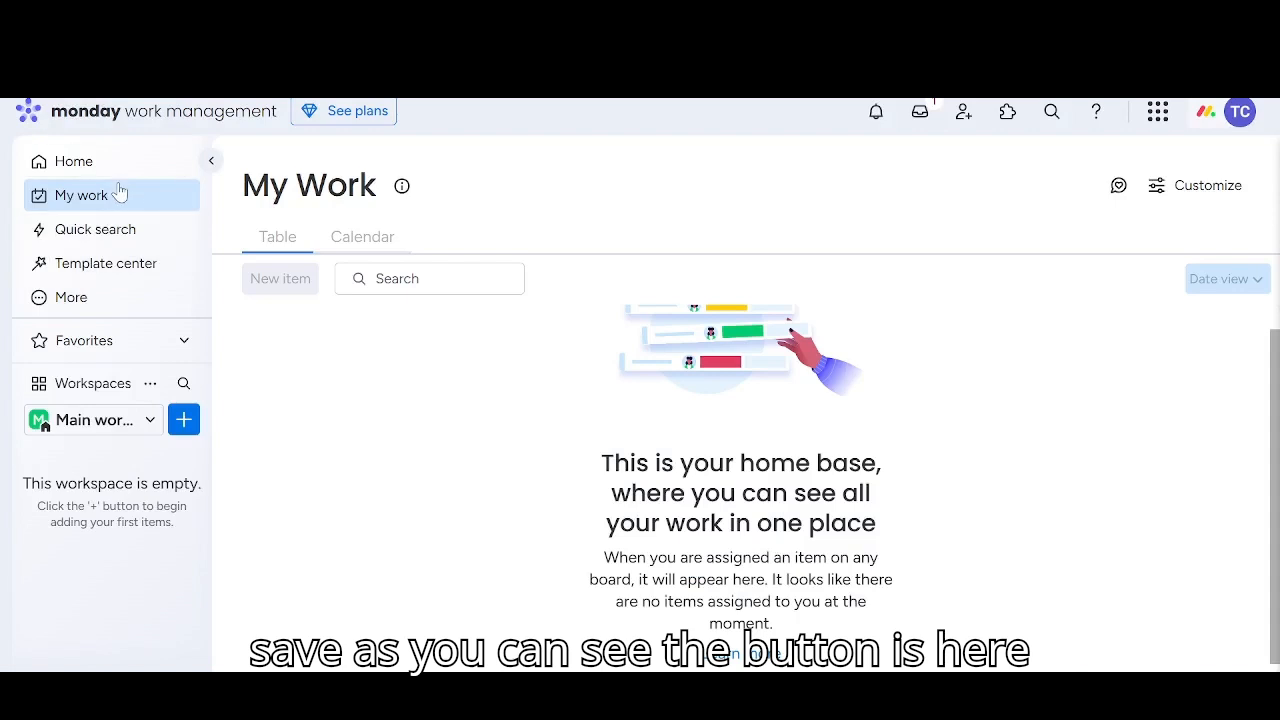
Check the Favorites list and close it again
{"action": "left_click", "coordinate": [135, 340]}
{"action": "left_click", "coordinate": [57, 349]}
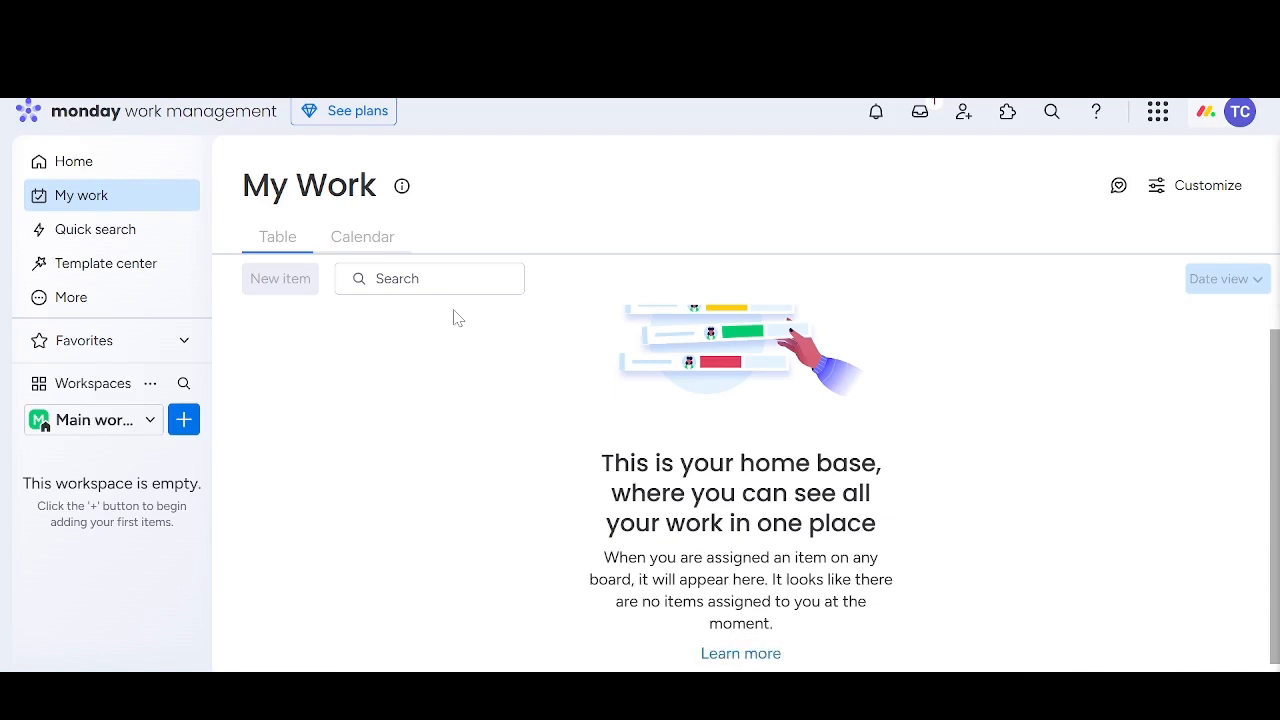
Add a new workspace named "world of technology"
{"action": "left_click", "coordinate": [152, 386]}
{"action": "left_click", "coordinate": [192, 600]}
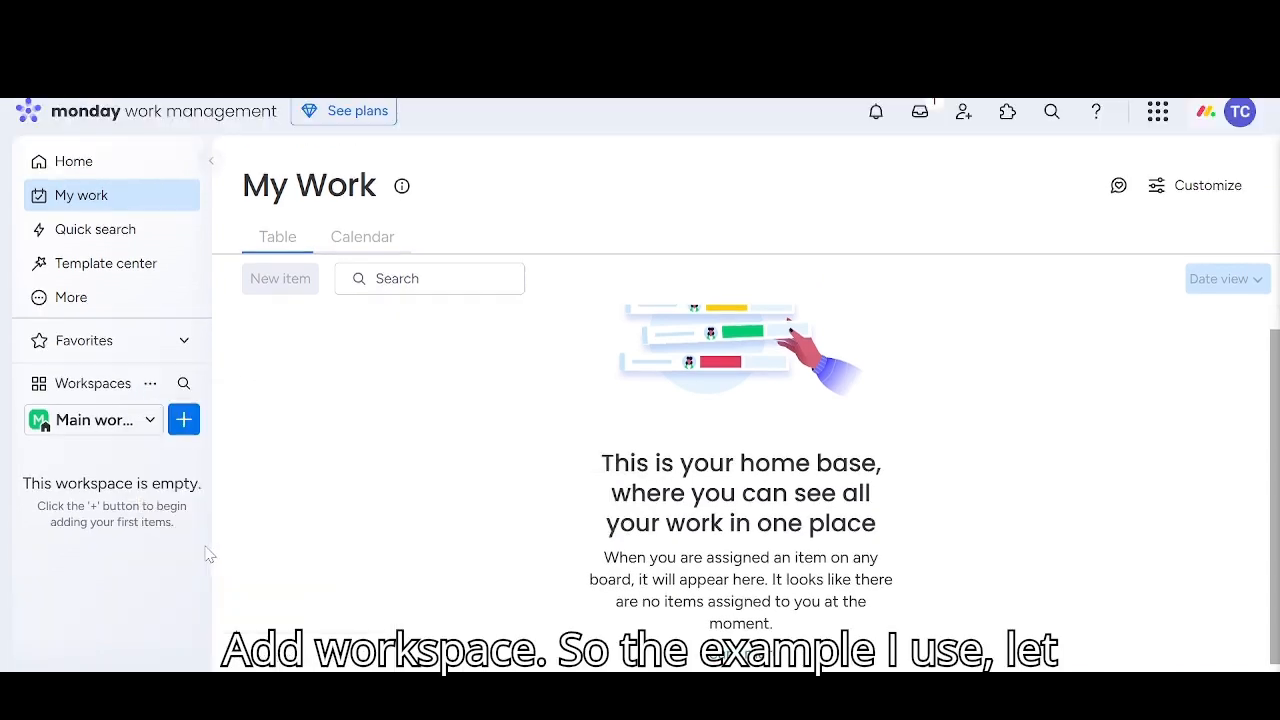
{"action": "key", "text": "BackSpace"}
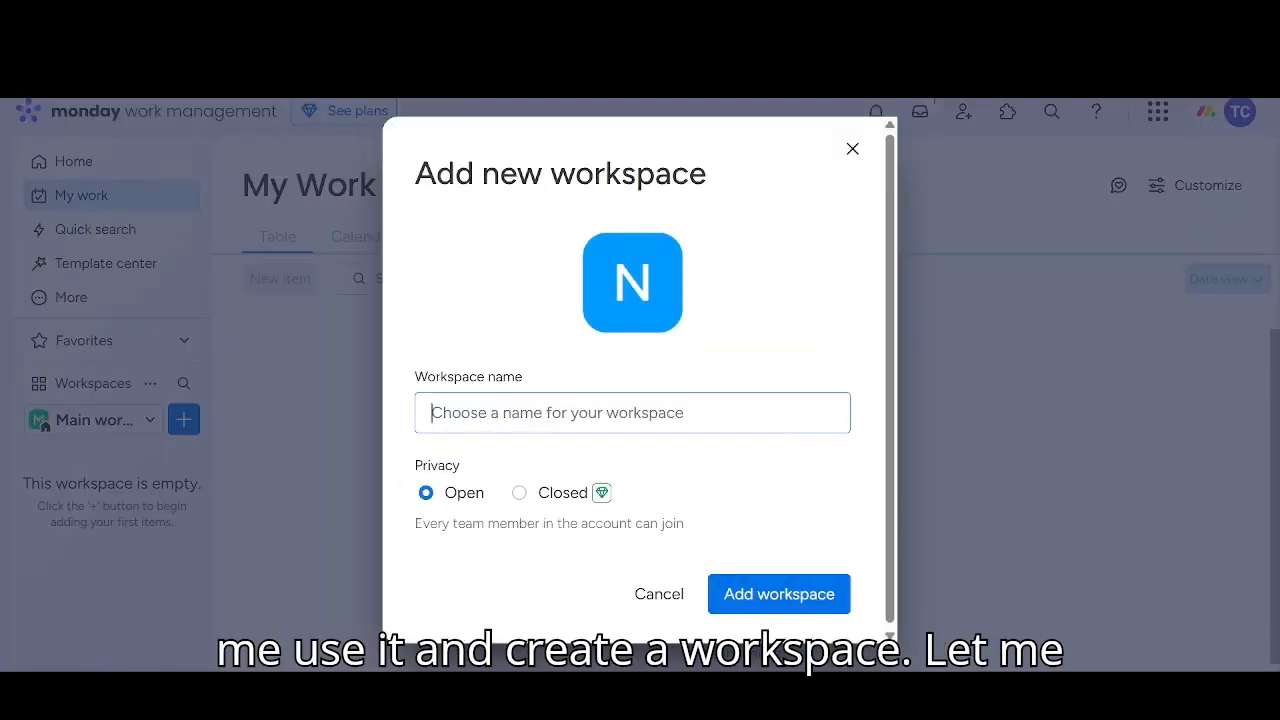
{"action": "type", "text": "w"}
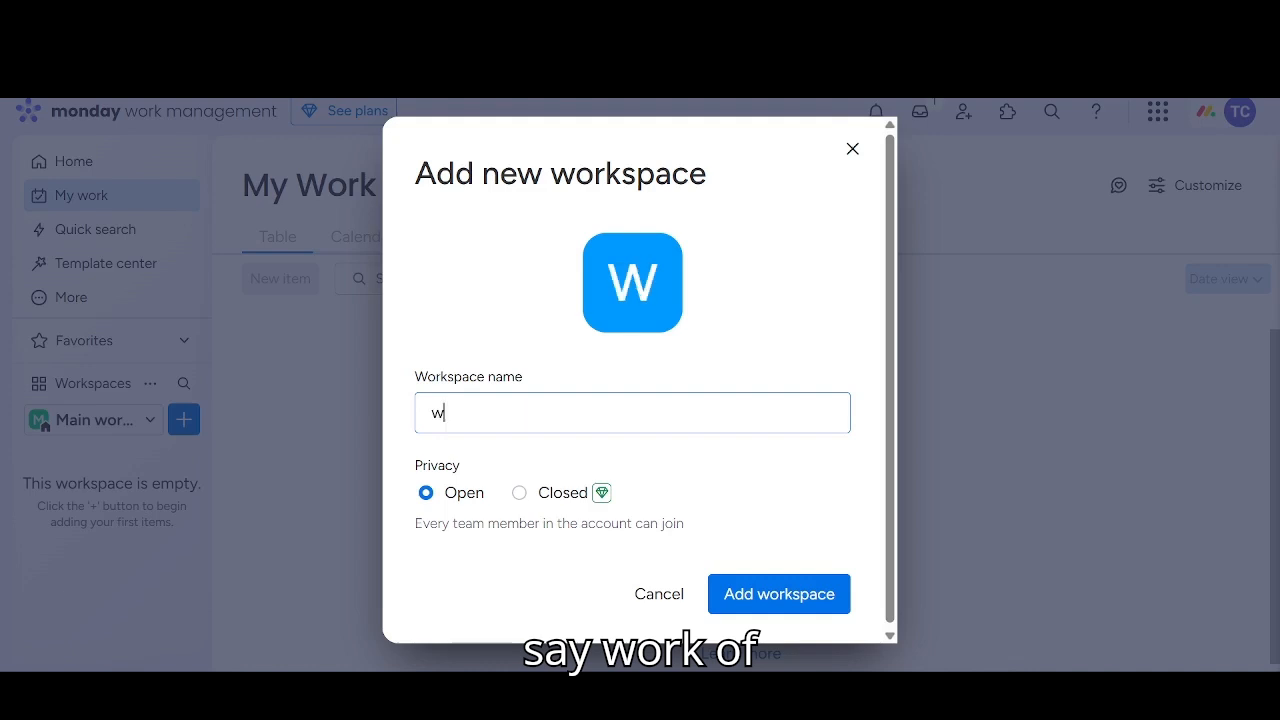
{"action": "type", "text": "orld of tech"}
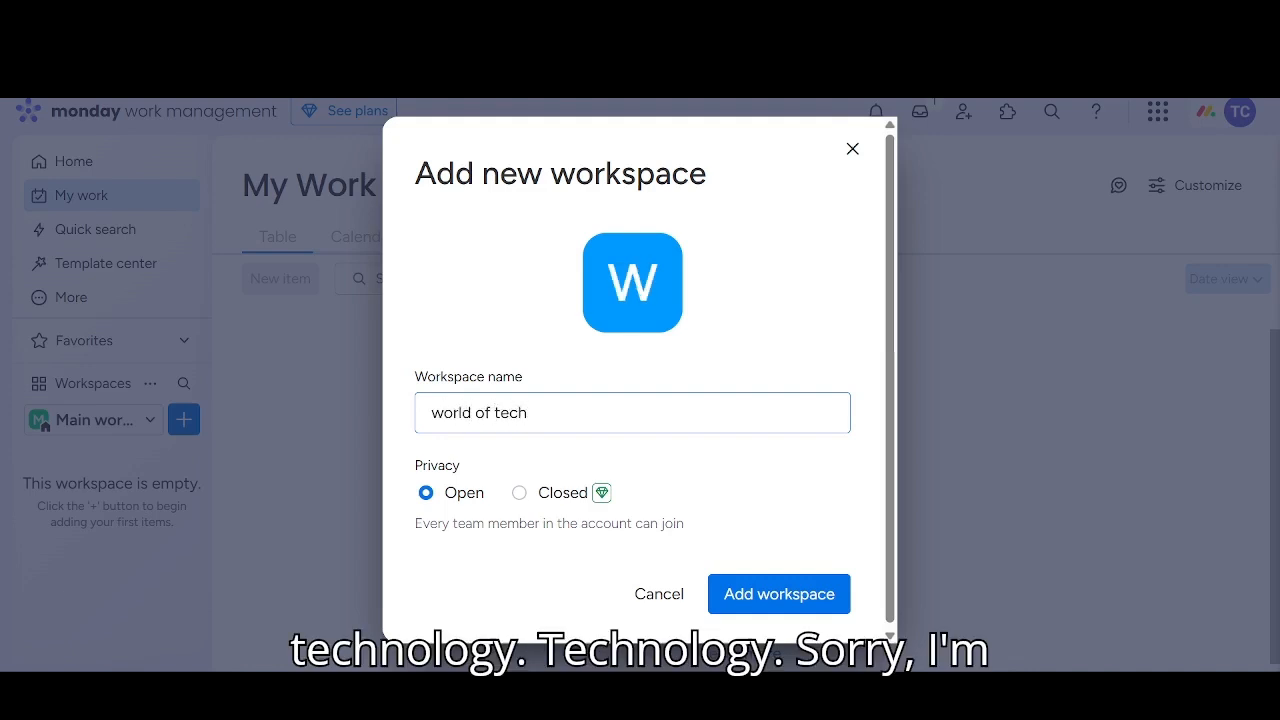
{"action": "type", "text": "nology"}
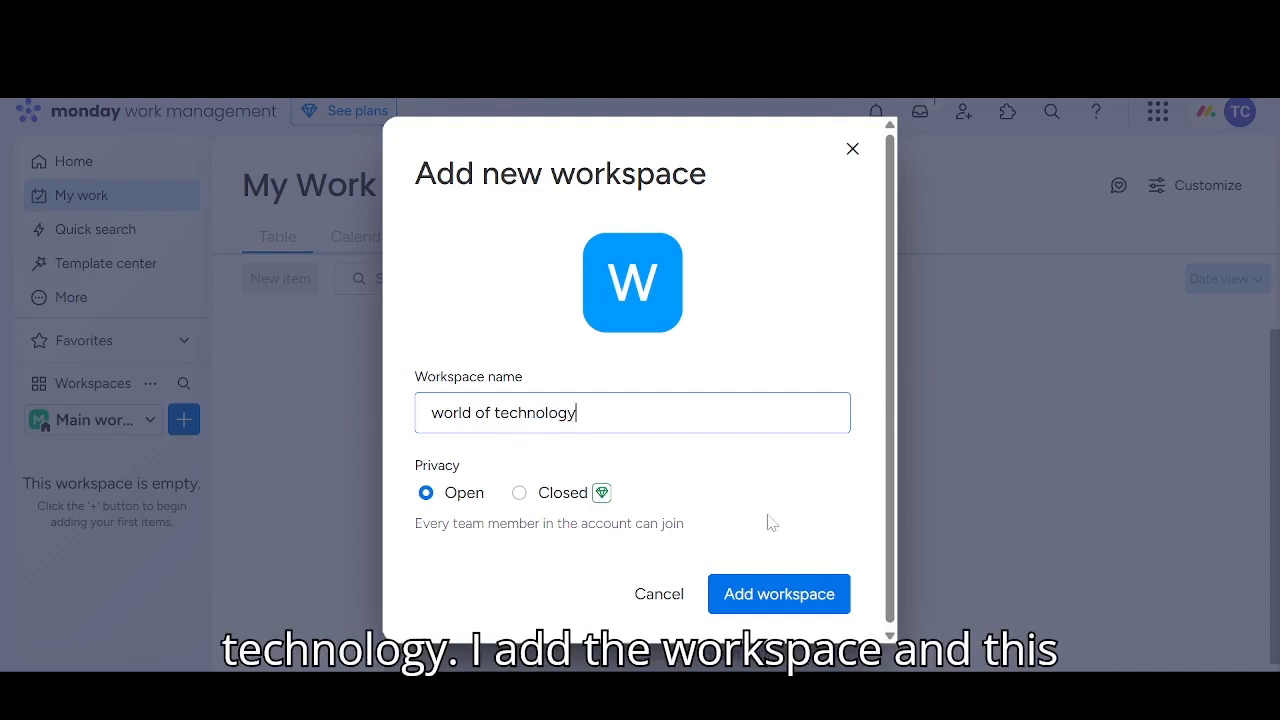
{"action": "left_click", "coordinate": [743, 599]}
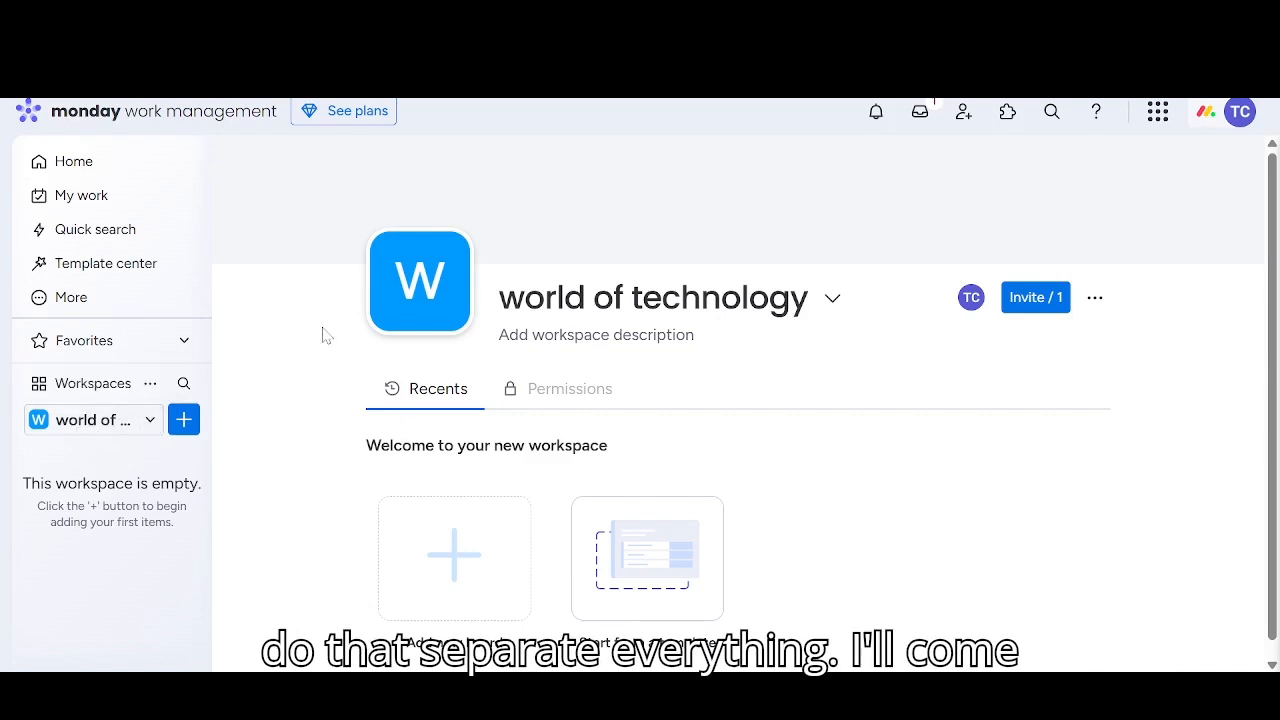
Create a doc named "phone" in the world of technology workspace
{"action": "left_click", "coordinate": [183, 424]}
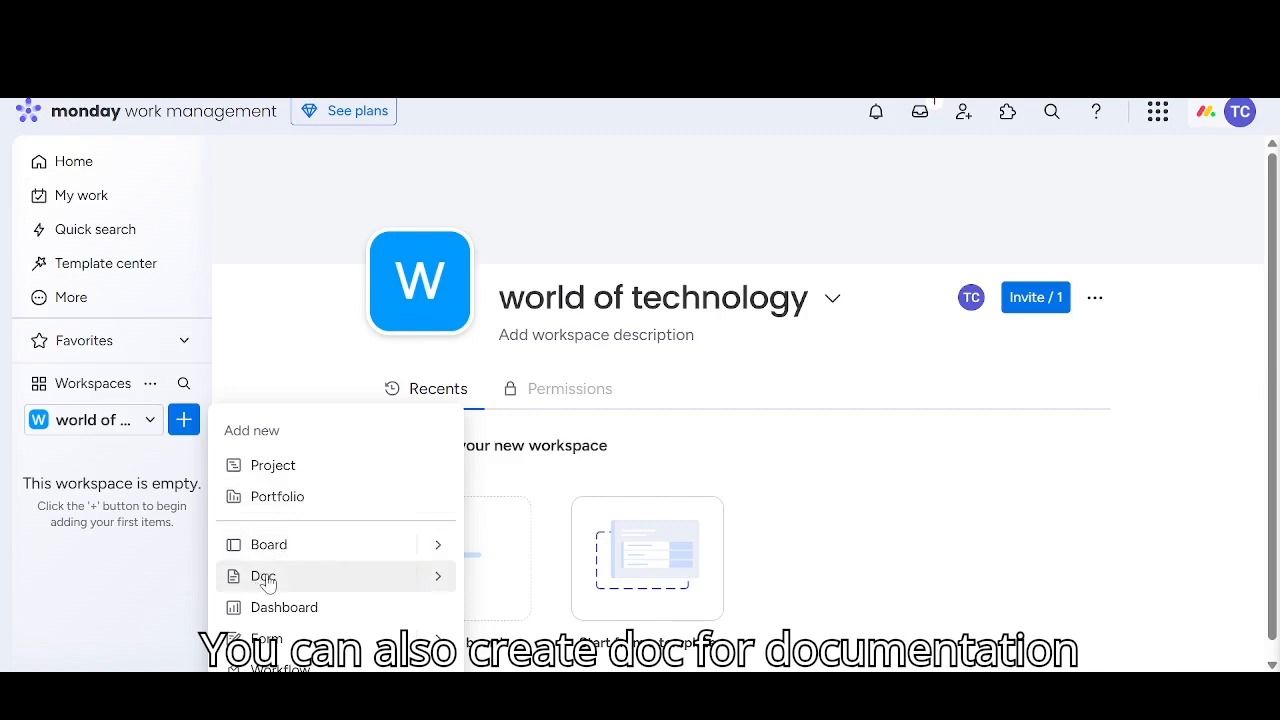
{"action": "left_click", "coordinate": [726, 455]}
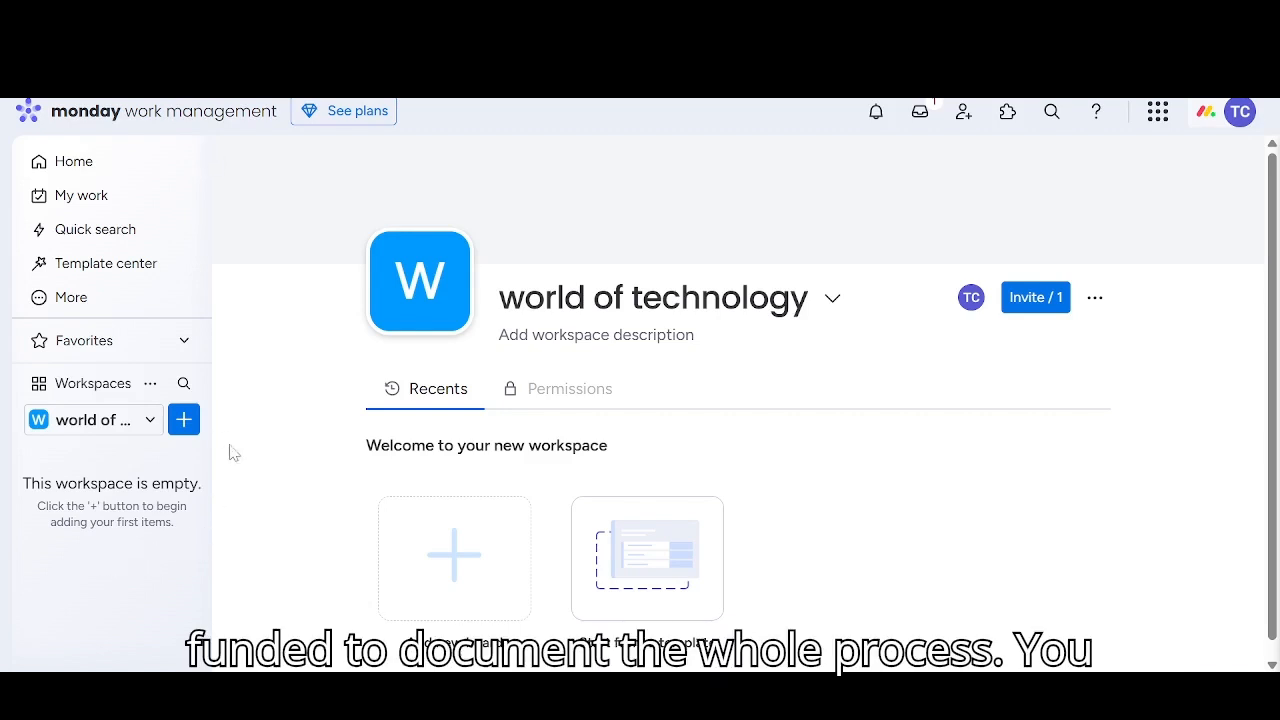
{"action": "left_click", "coordinate": [184, 423]}
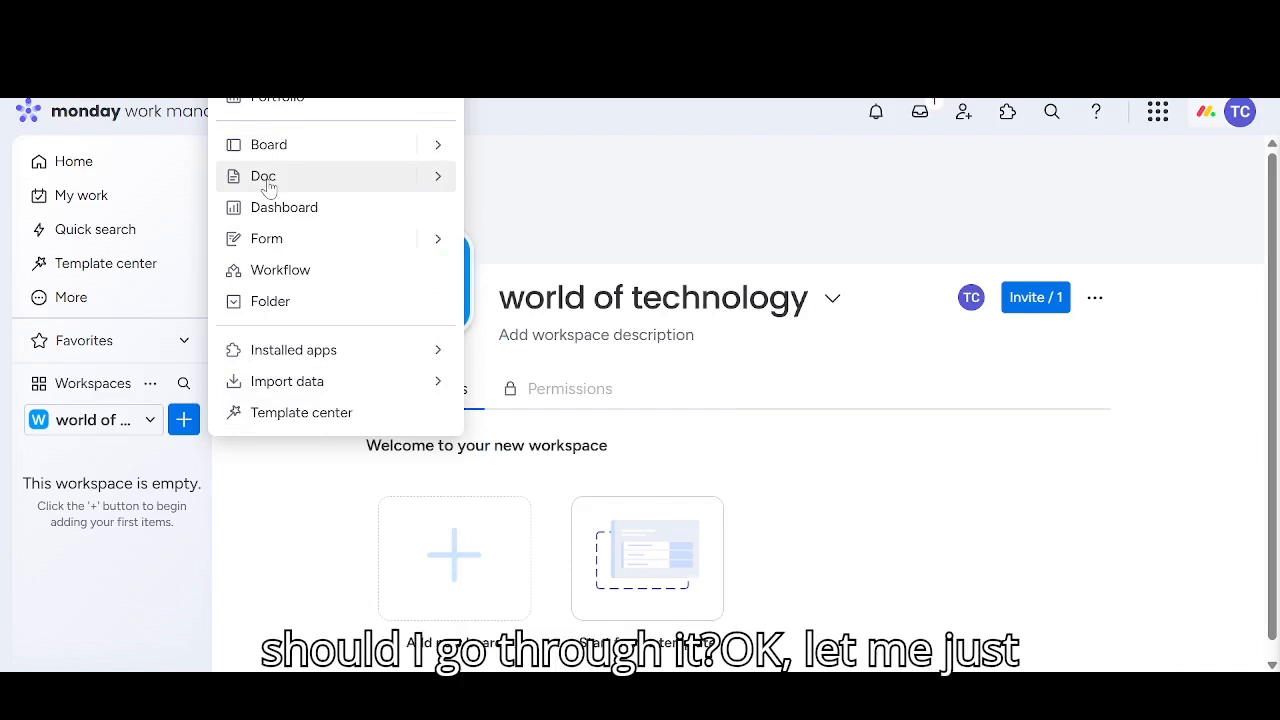
{"action": "left_click", "coordinate": [266, 178]}
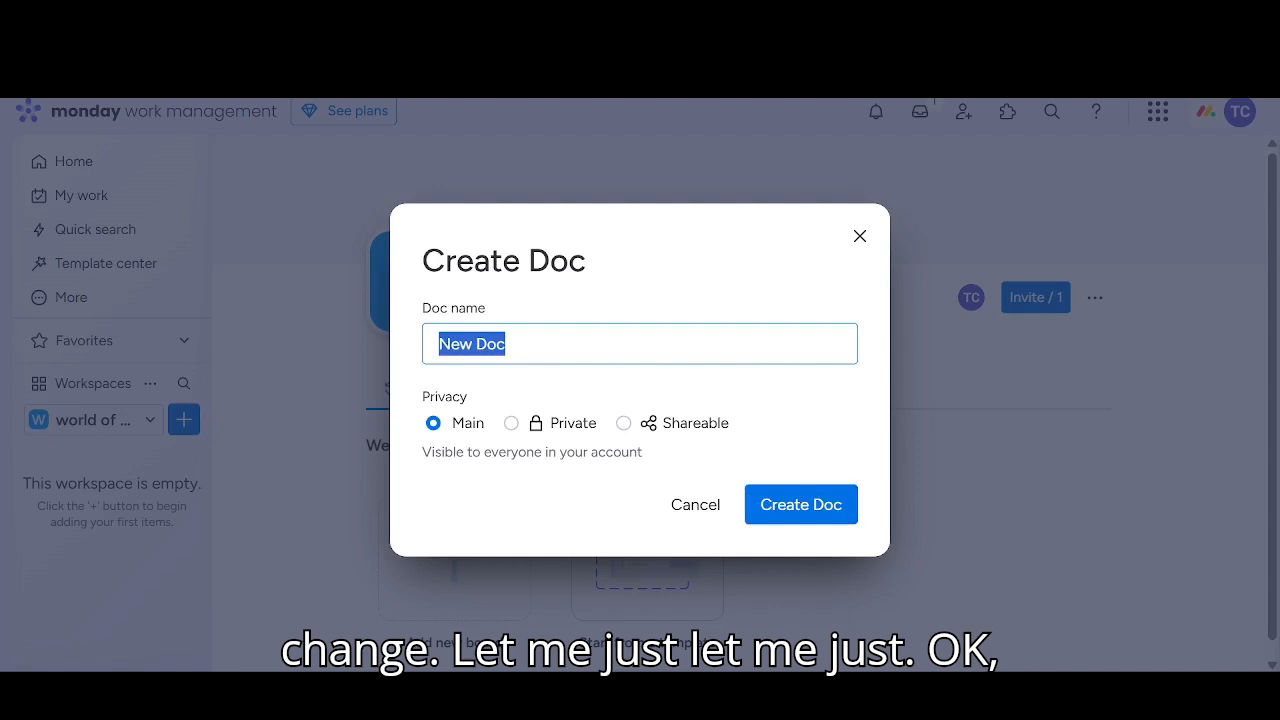
{"action": "left_click", "coordinate": [507, 344]}
{"action": "key", "text": "BackSpace"}
{"action": "key", "text": "BackSpace"}
{"action": "key", "text": "BackSpace"}
{"action": "key", "text": "BackSpace"}
{"action": "key", "text": "BackSpace"}
{"action": "key", "text": "BackSpace"}
{"action": "type", "text": "phone"}
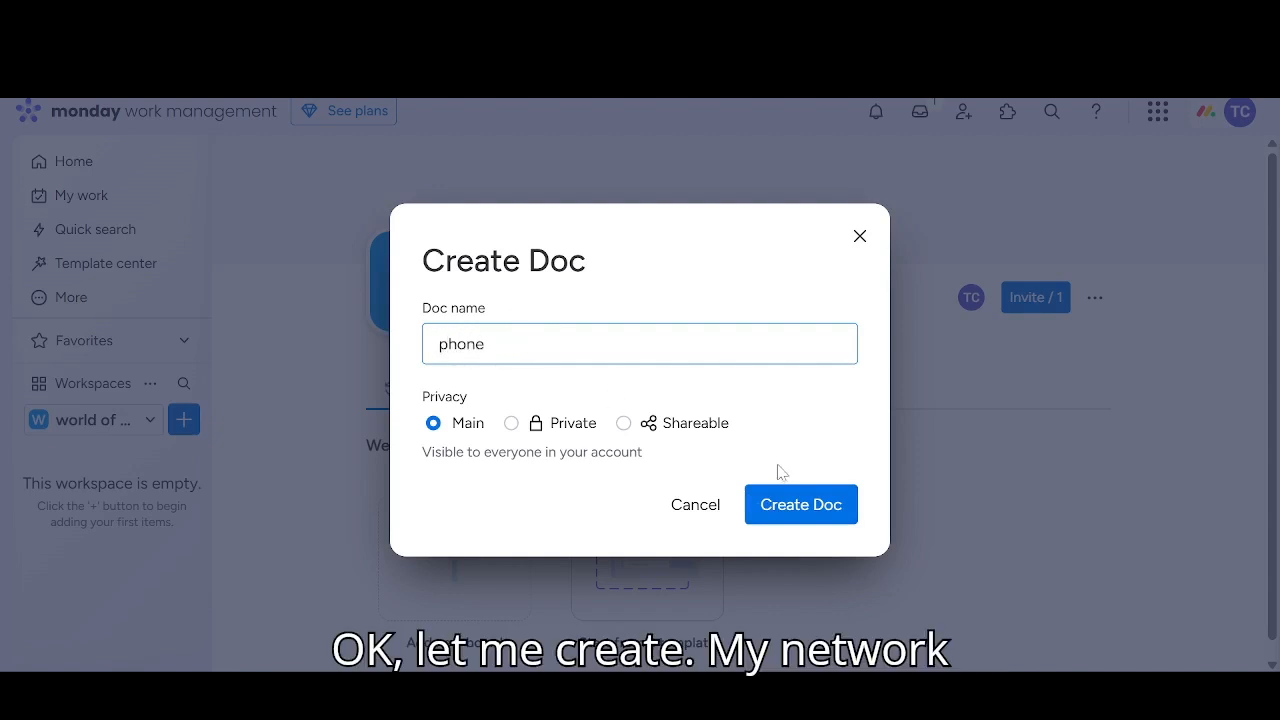
{"action": "left_click", "coordinate": [766, 507]}
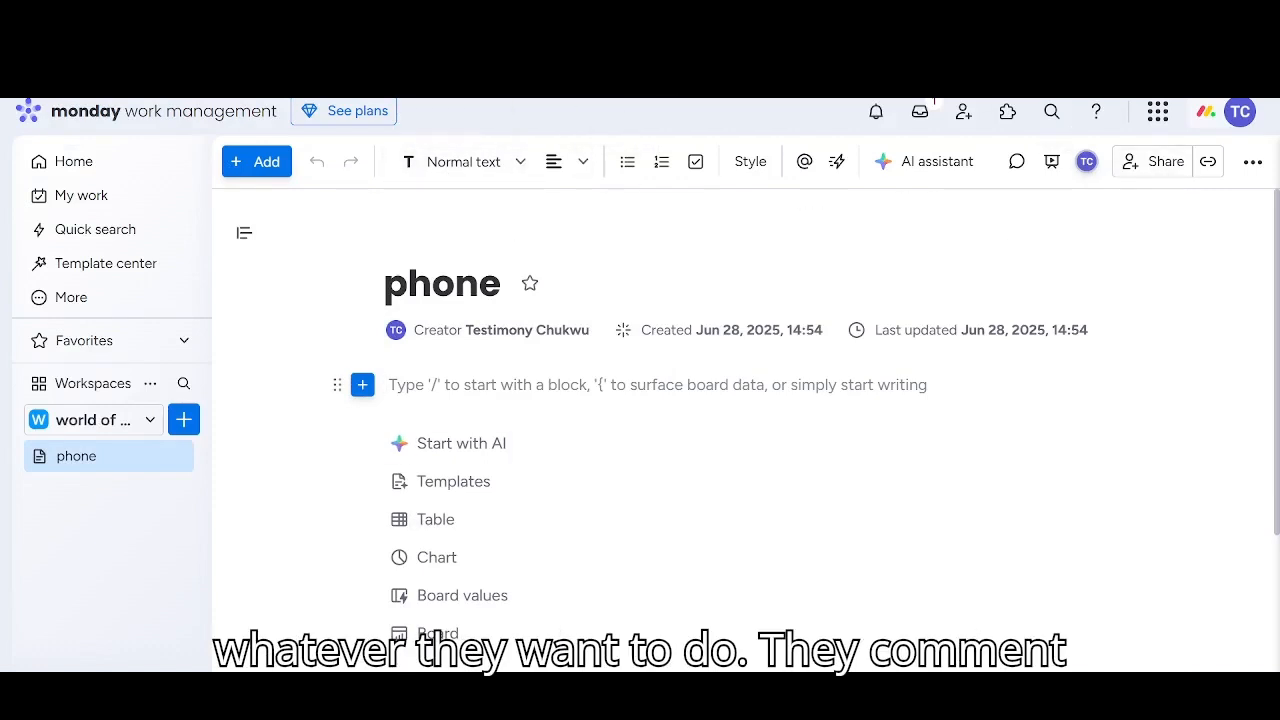
Look over the phone doc's starter options and the list of workspaces
{"action": "scroll", "coordinate": [457, 329], "scroll_direction": "down", "scroll_amount": 1}
{"action": "scroll", "coordinate": [706, 409], "scroll_direction": "down", "scroll_amount": 2}
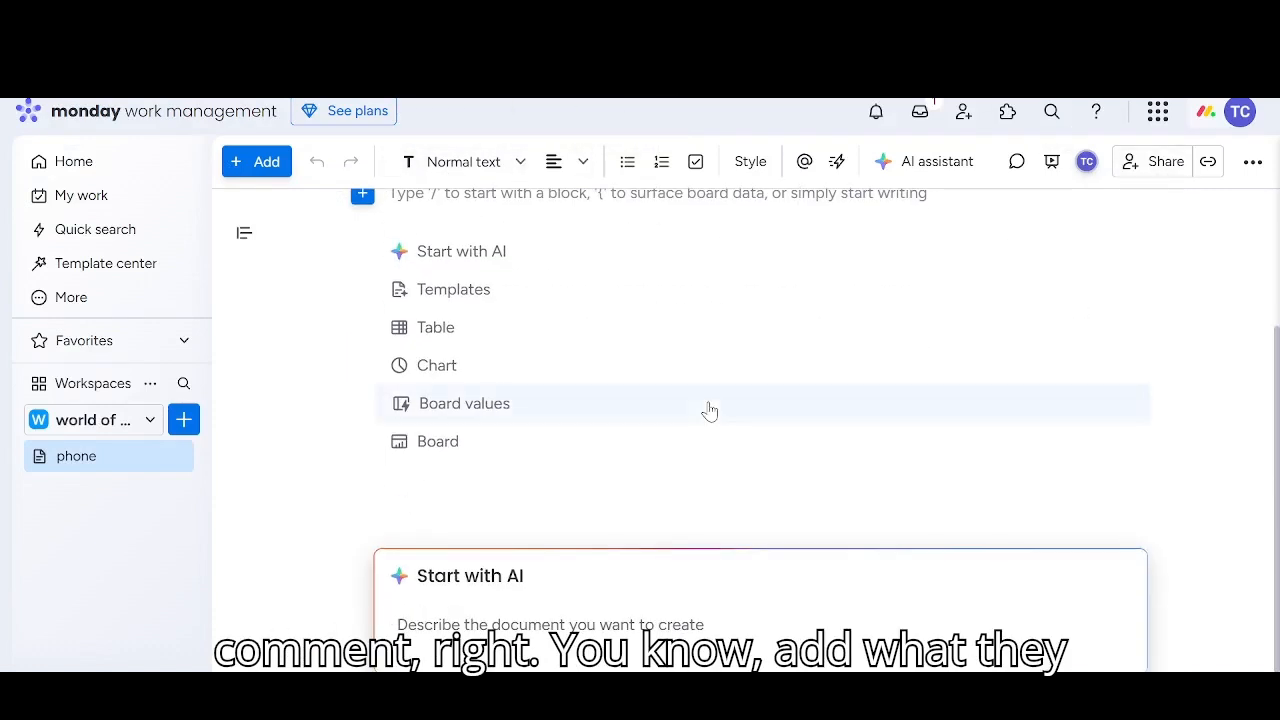
{"action": "scroll", "coordinate": [657, 311], "scroll_direction": "up", "scroll_amount": 2}
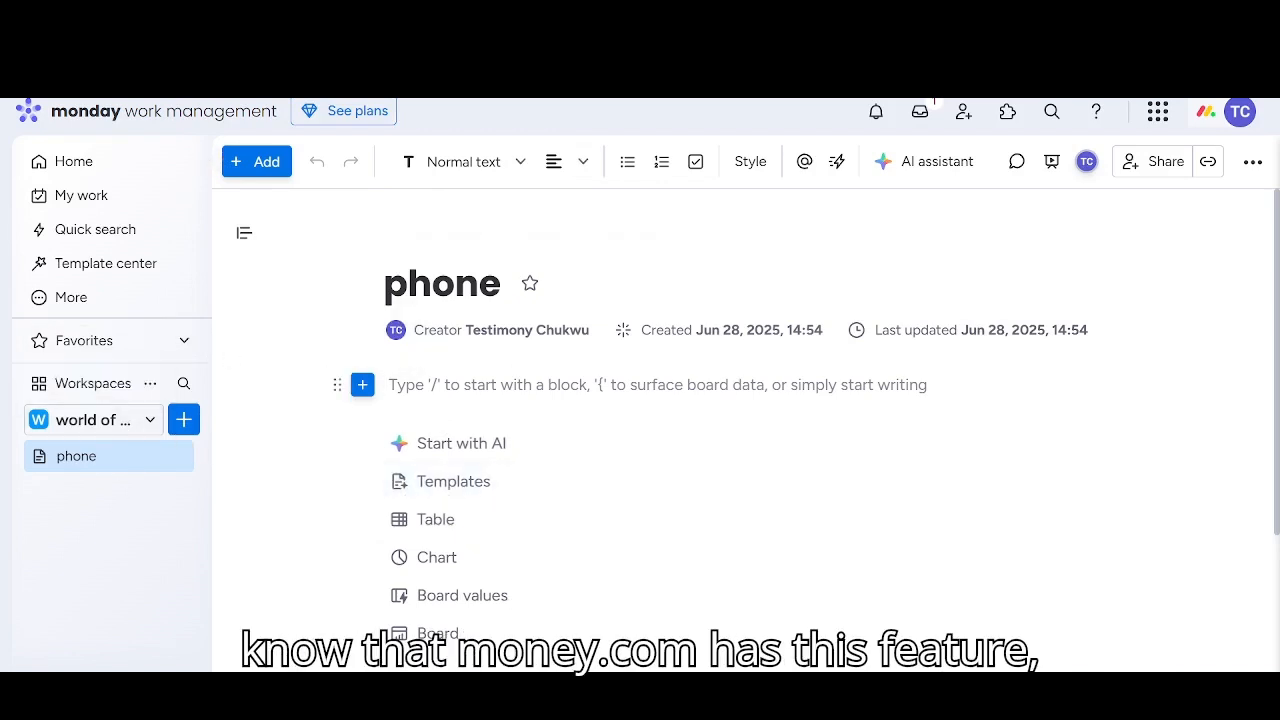
{"action": "left_click", "coordinate": [151, 421]}
{"action": "left_click", "coordinate": [151, 421]}
Create a board named "phone seller team" in the world of technology workspace
{"action": "left_click", "coordinate": [184, 420]}
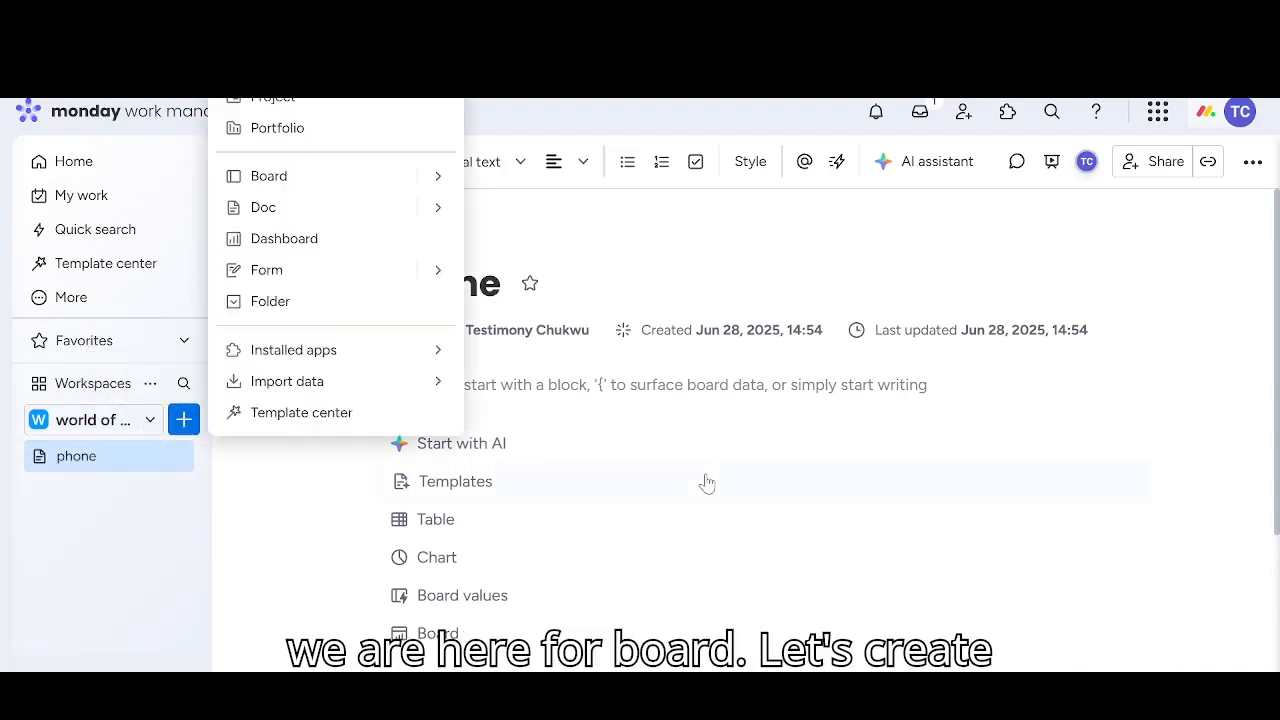
{"action": "left_click", "coordinate": [272, 147]}
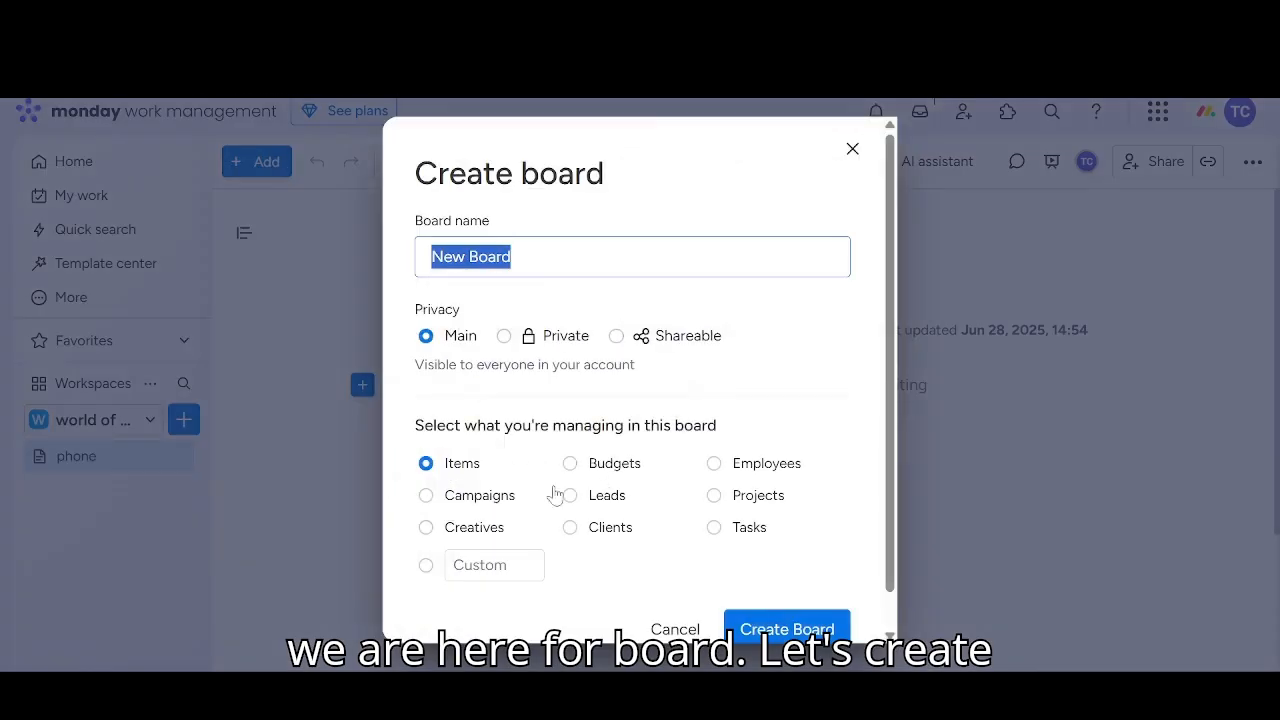
{"action": "key", "text": "BackSpace"}
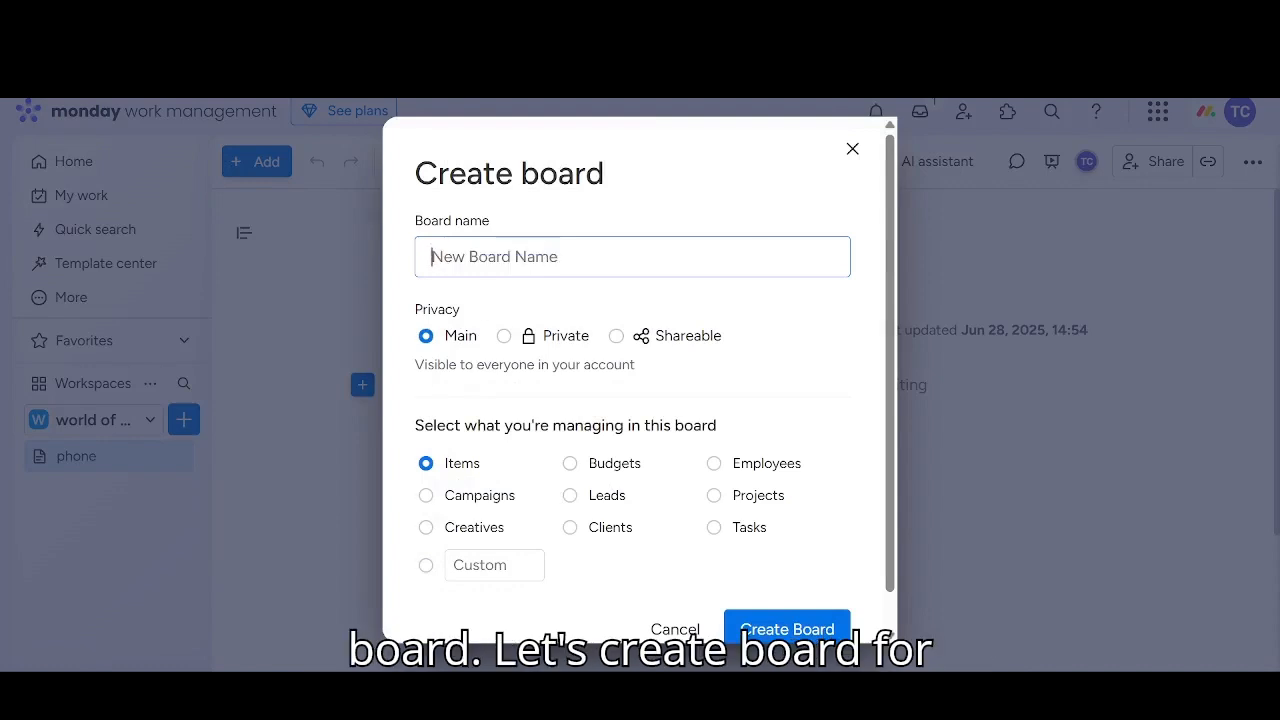
{"action": "type", "text": "p"}
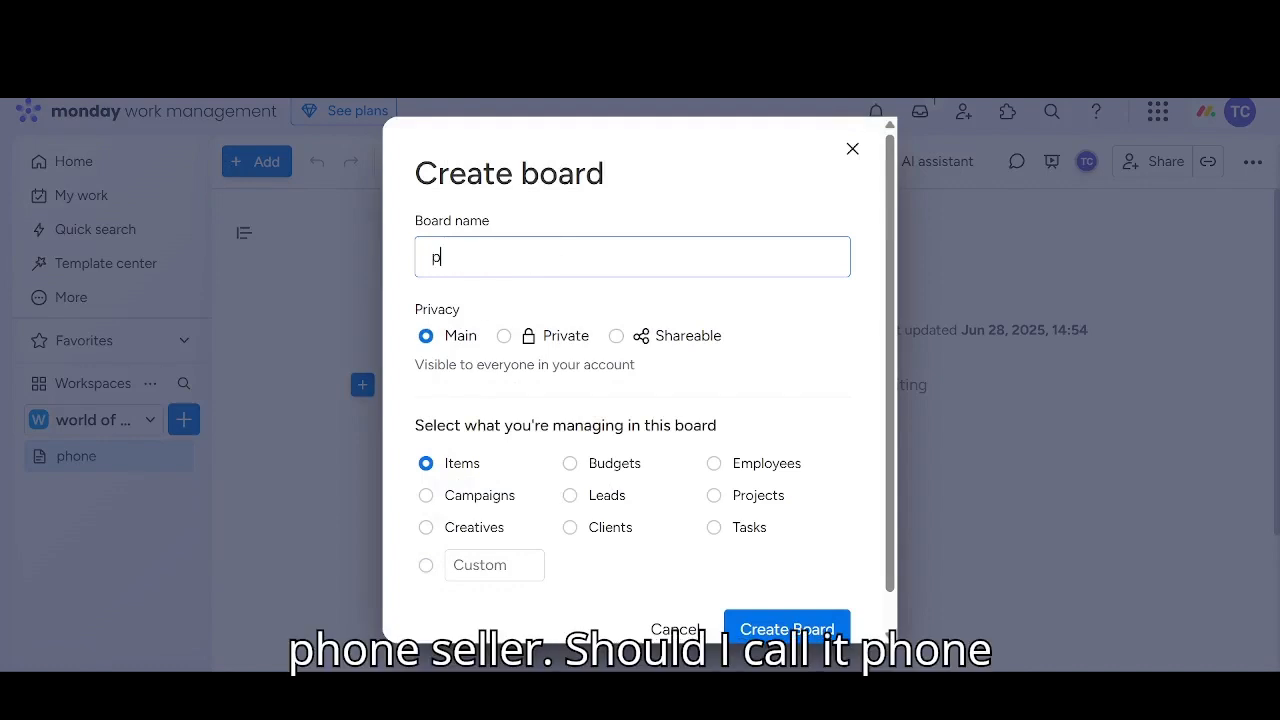
{"action": "type", "text": "hone sell"}
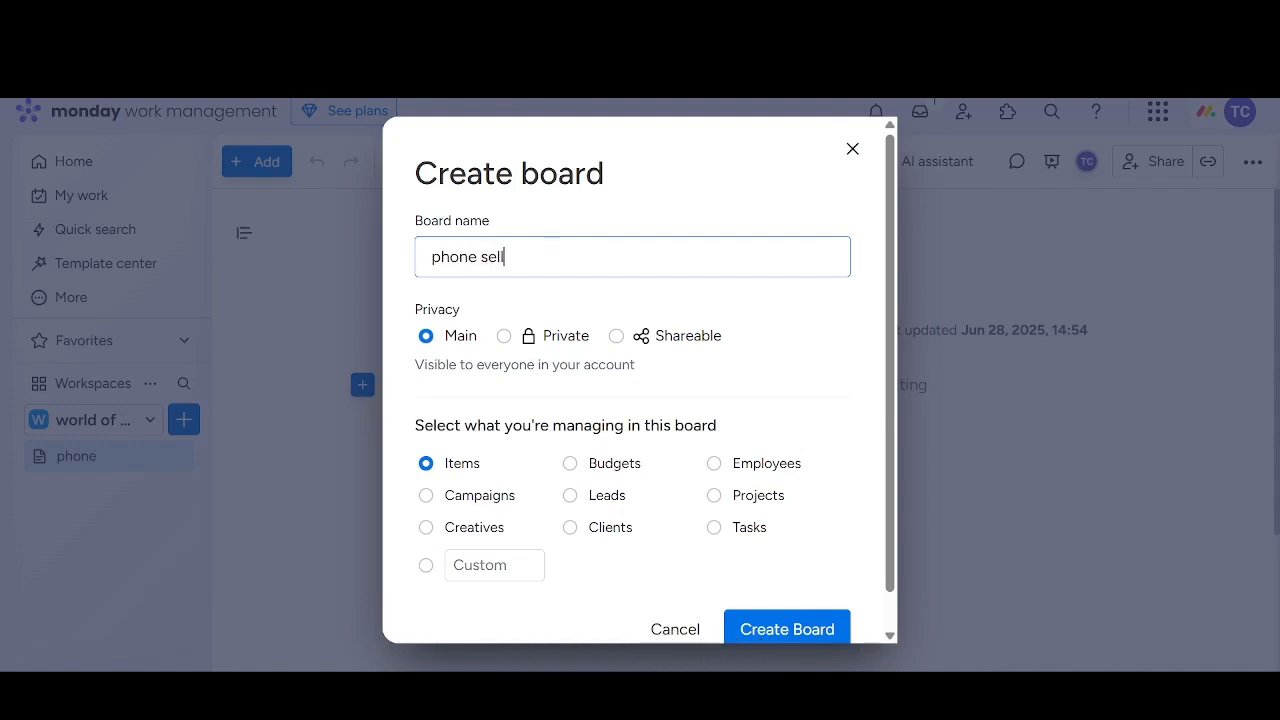
{"action": "type", "text": "er"}
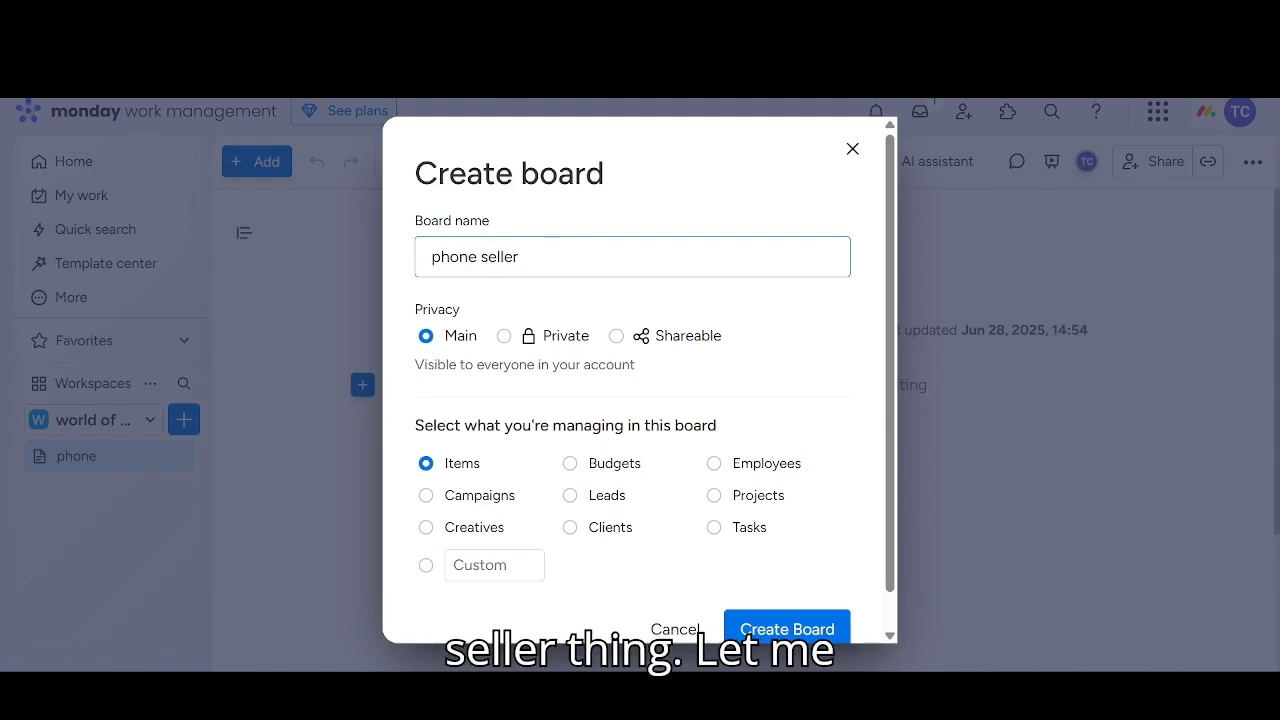
{"action": "type", "text": " team"}
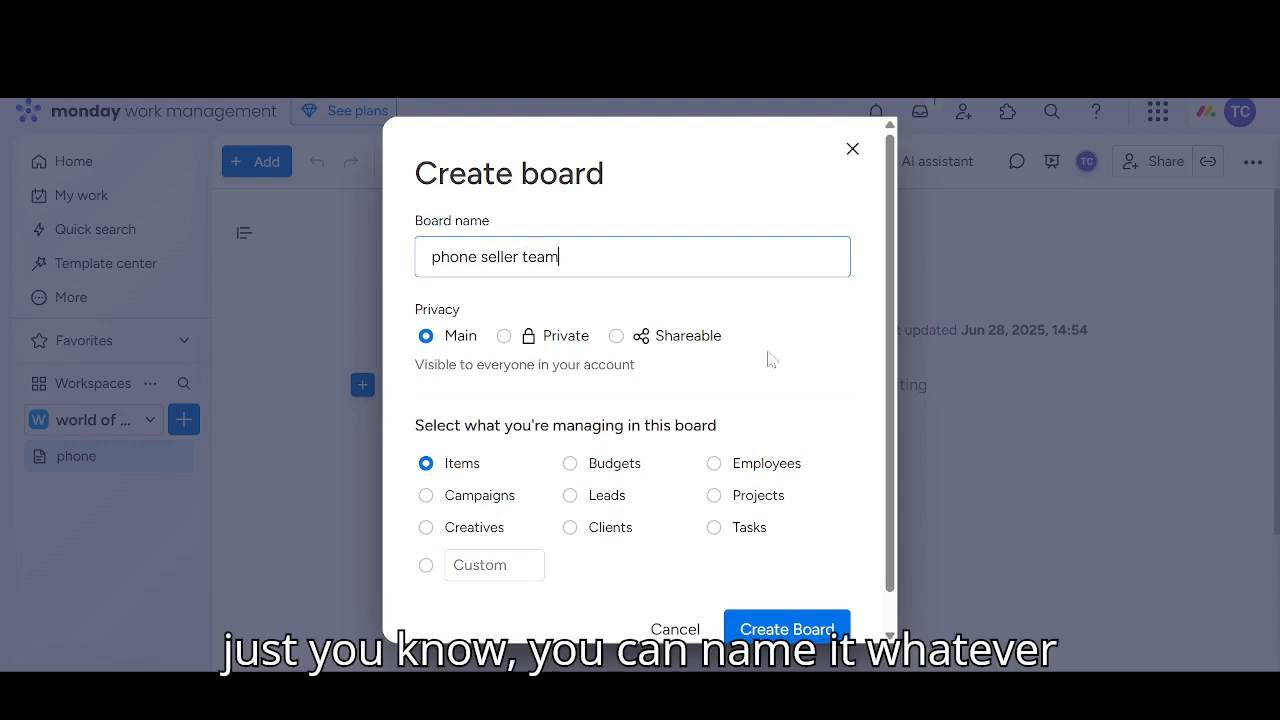
{"action": "left_click", "coordinate": [800, 630]}
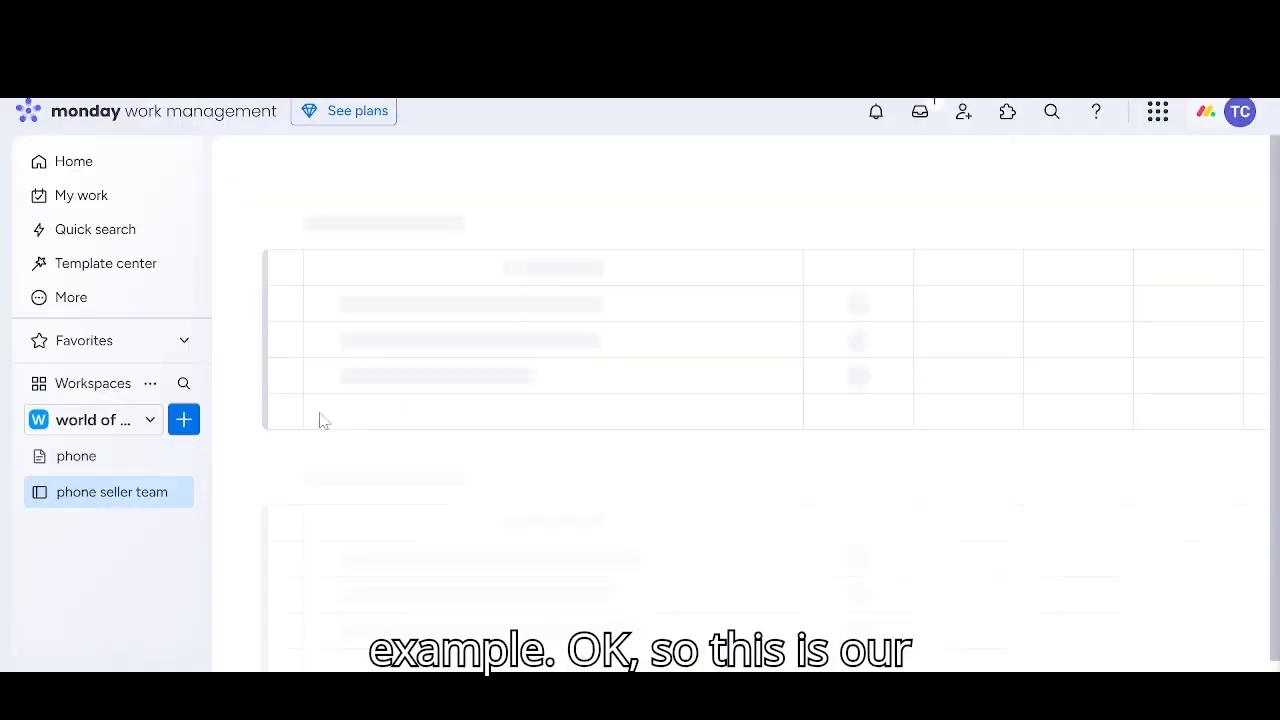
Create a board named "laptop seller team" in the world of technology workspace
{"action": "left_click", "coordinate": [183, 420]}
{"action": "left_click", "coordinate": [300, 150]}
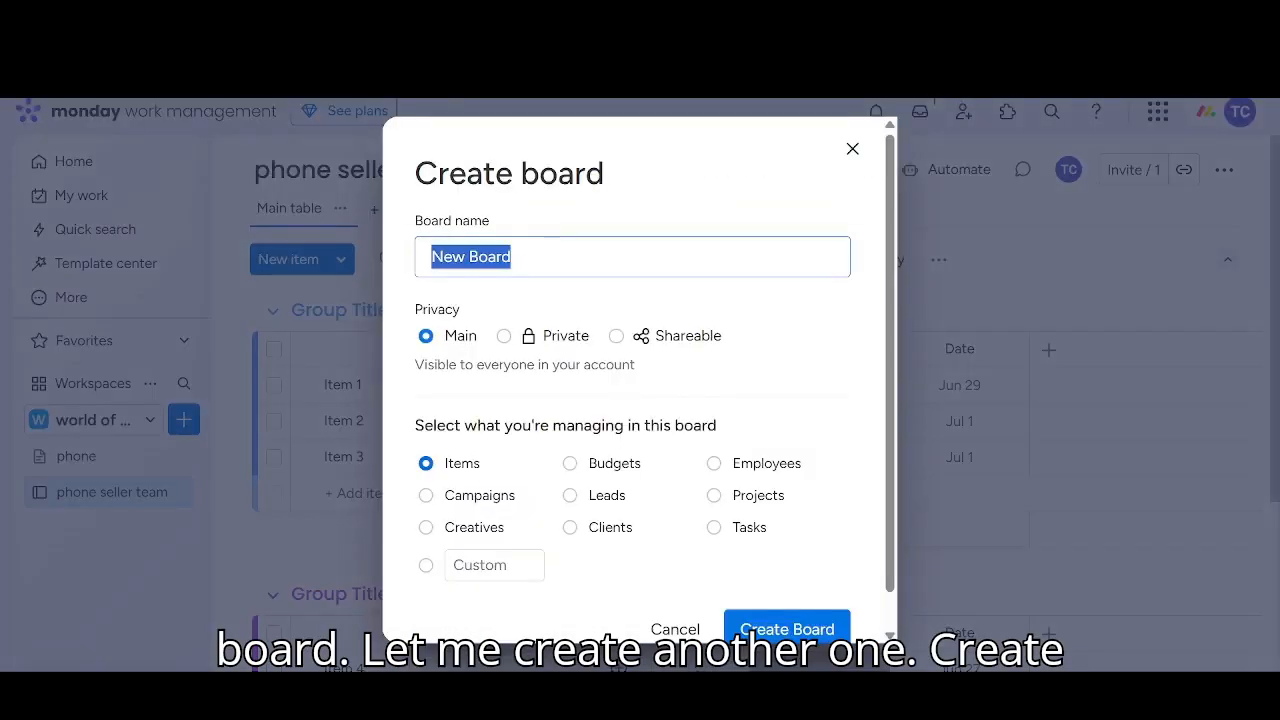
{"action": "key", "text": "BackSpace"}
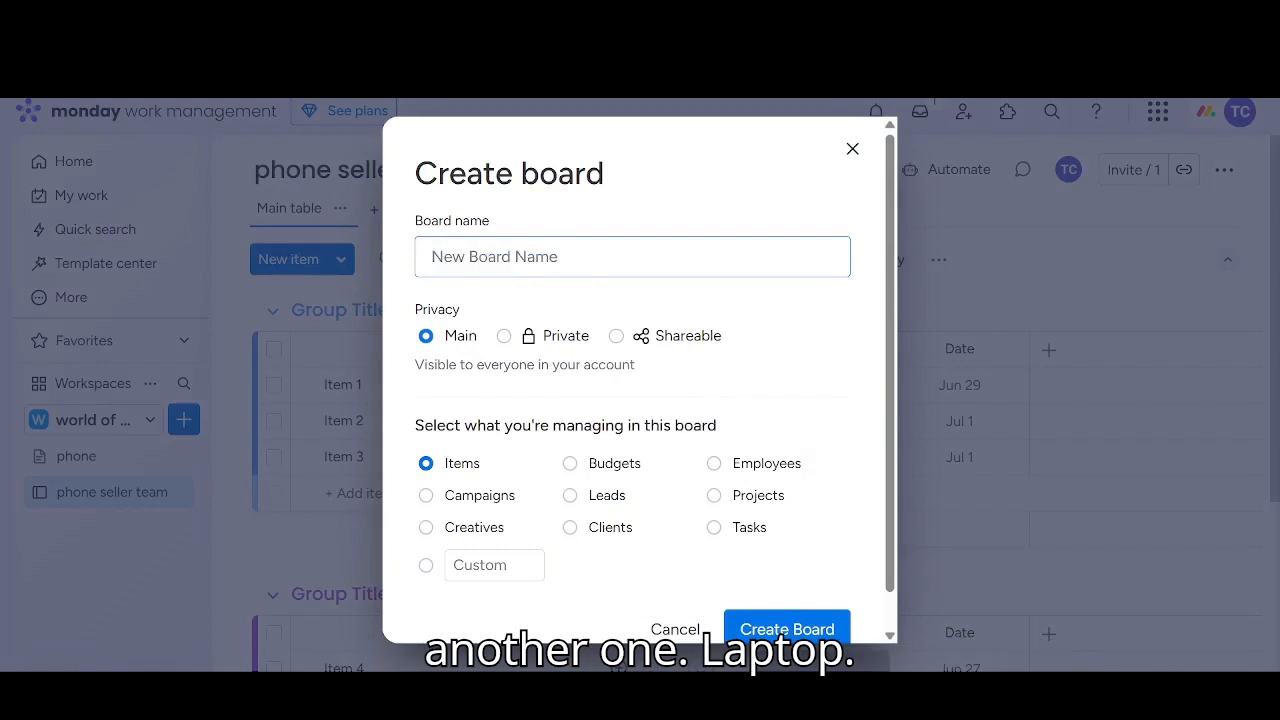
{"action": "type", "text": "laptop se"}
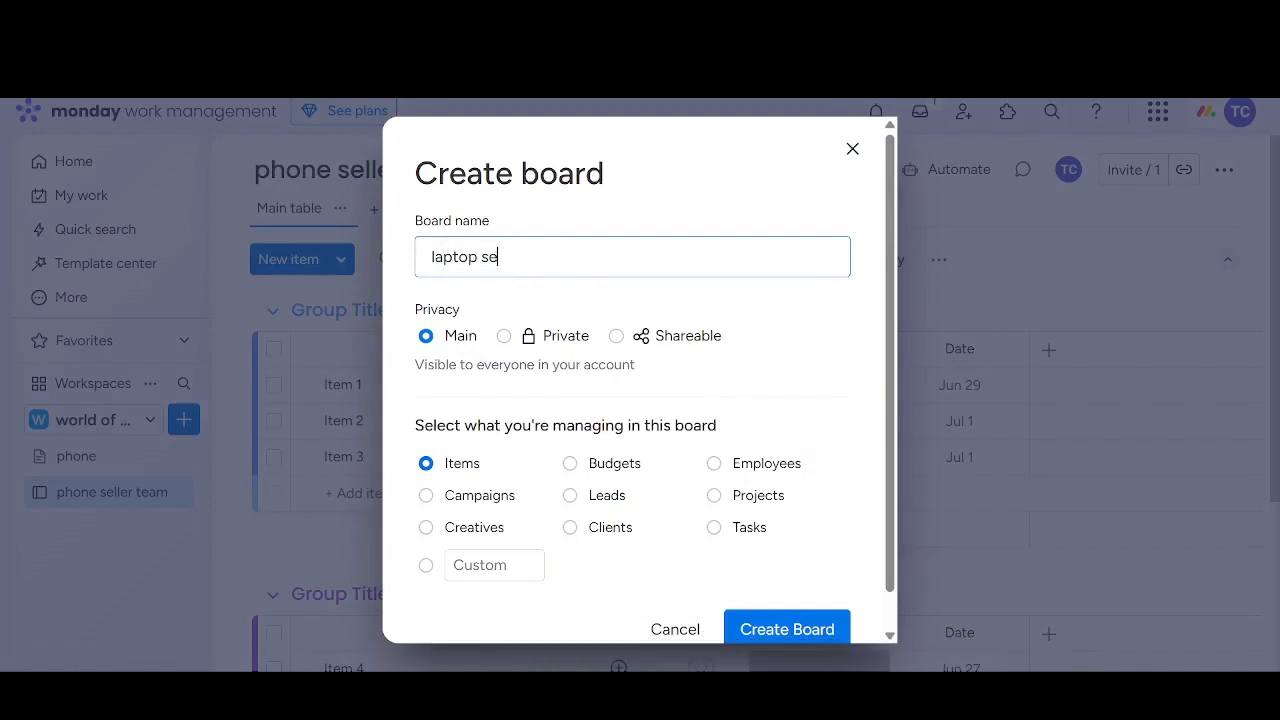
{"action": "type", "text": "ller team"}
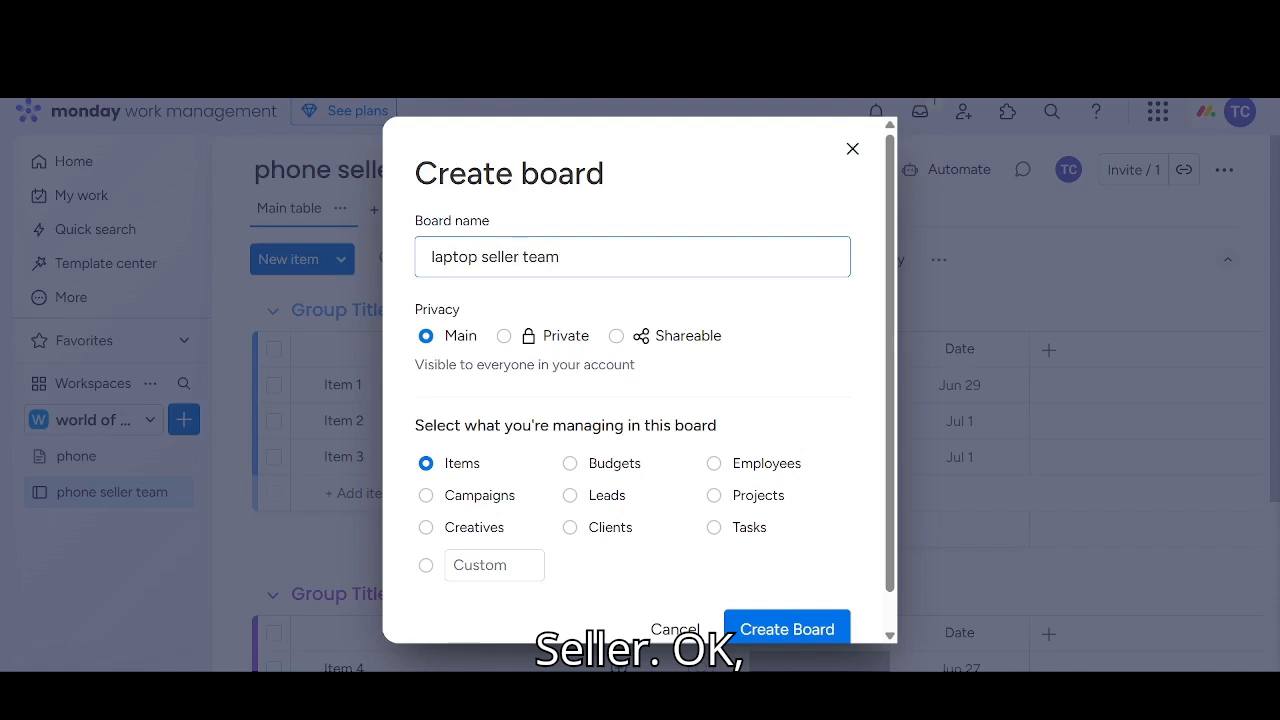
{"action": "left_click", "coordinate": [783, 626]}
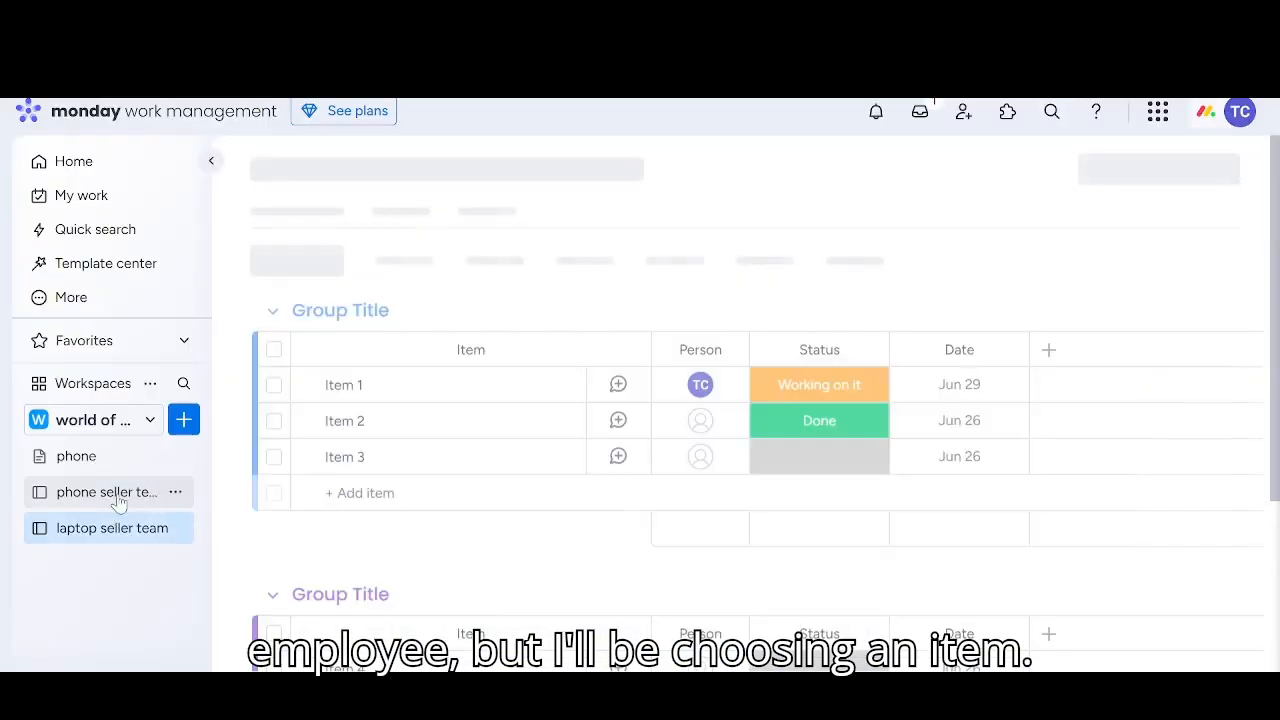
Create a board named "phone and laptop repair" in the world of technology workspace
{"action": "left_click", "coordinate": [183, 421]}
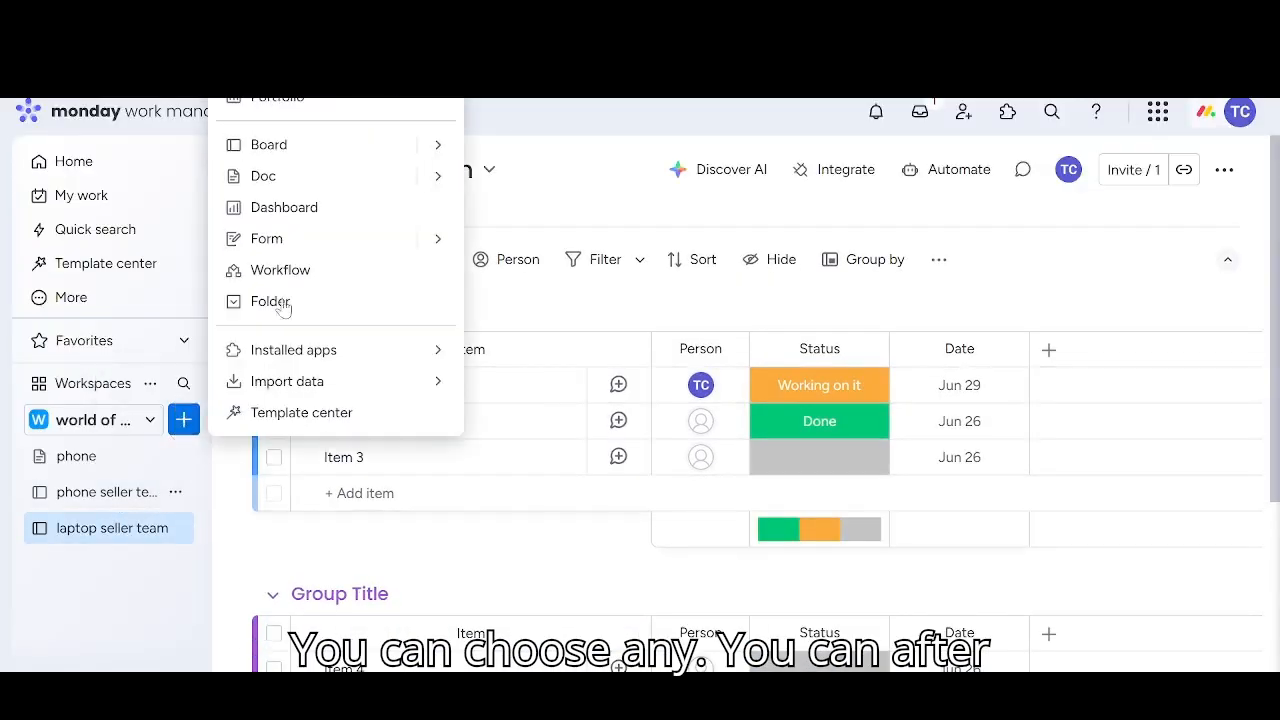
{"action": "left_click", "coordinate": [314, 145]}
{"action": "key", "text": "BackSpace"}
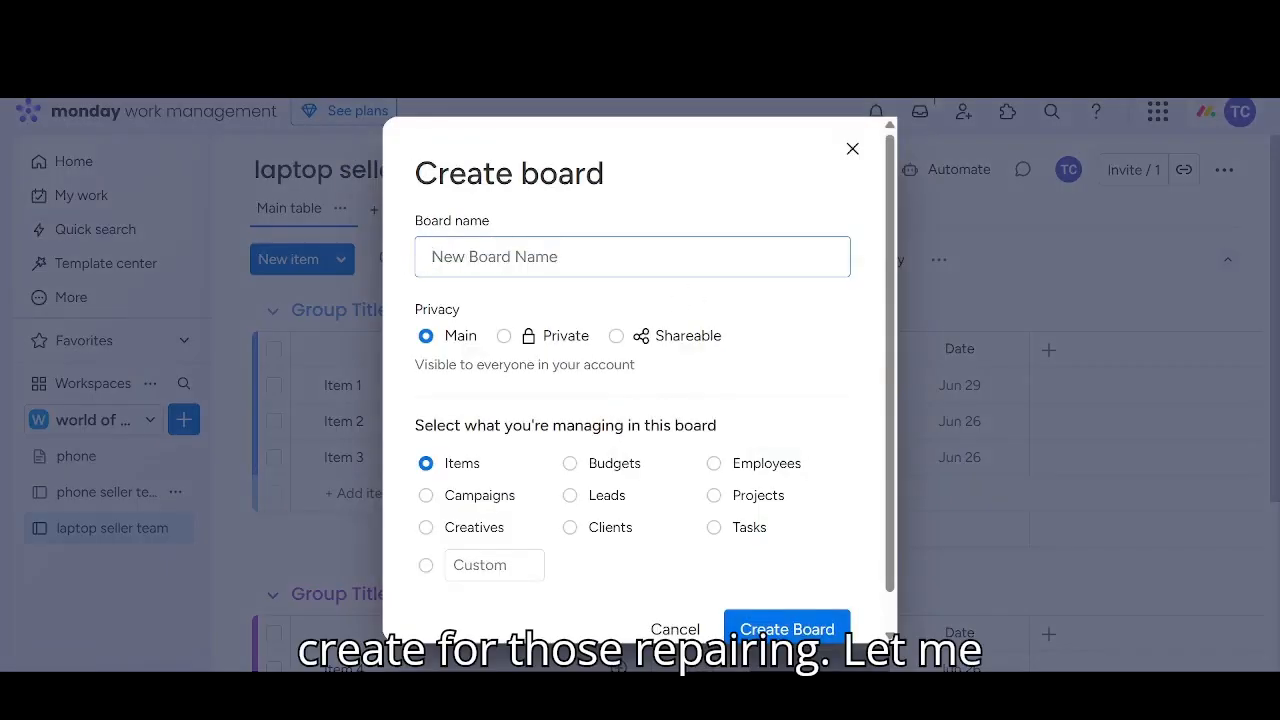
{"action": "type", "text": "pho"}
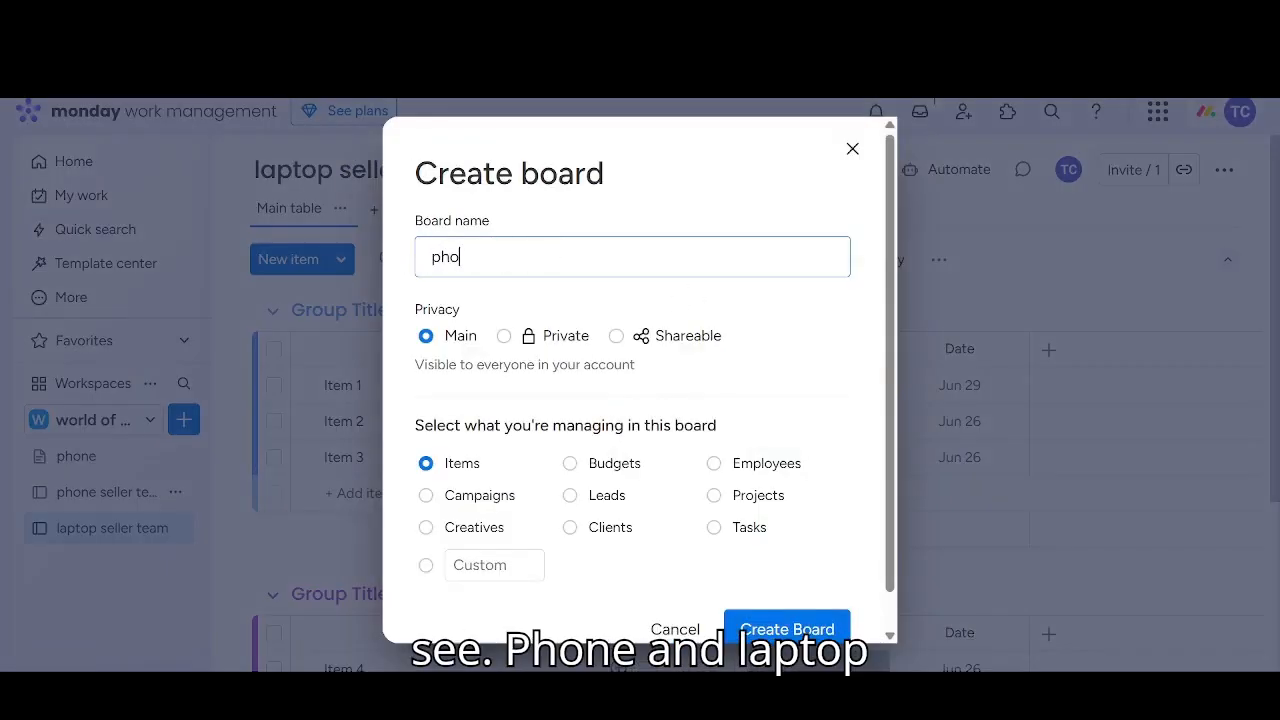
{"action": "type", "text": "ne and laptop"}
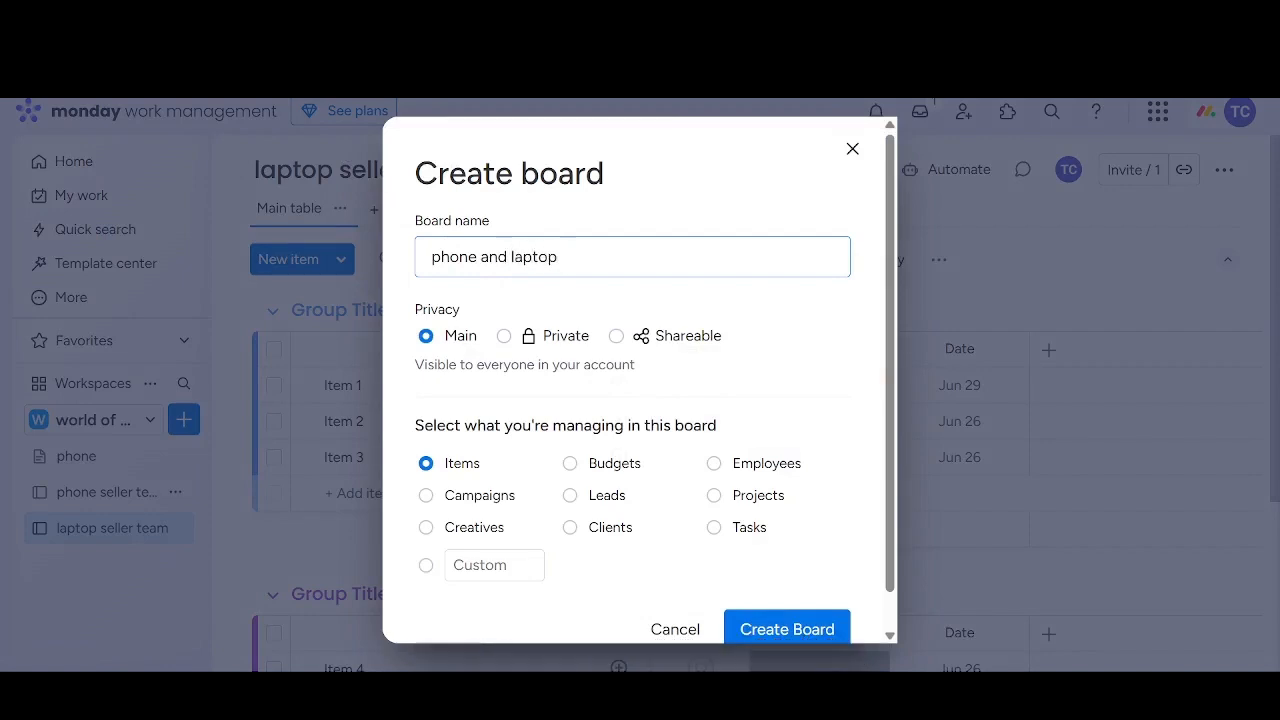
{"action": "type", "text": " repair"}
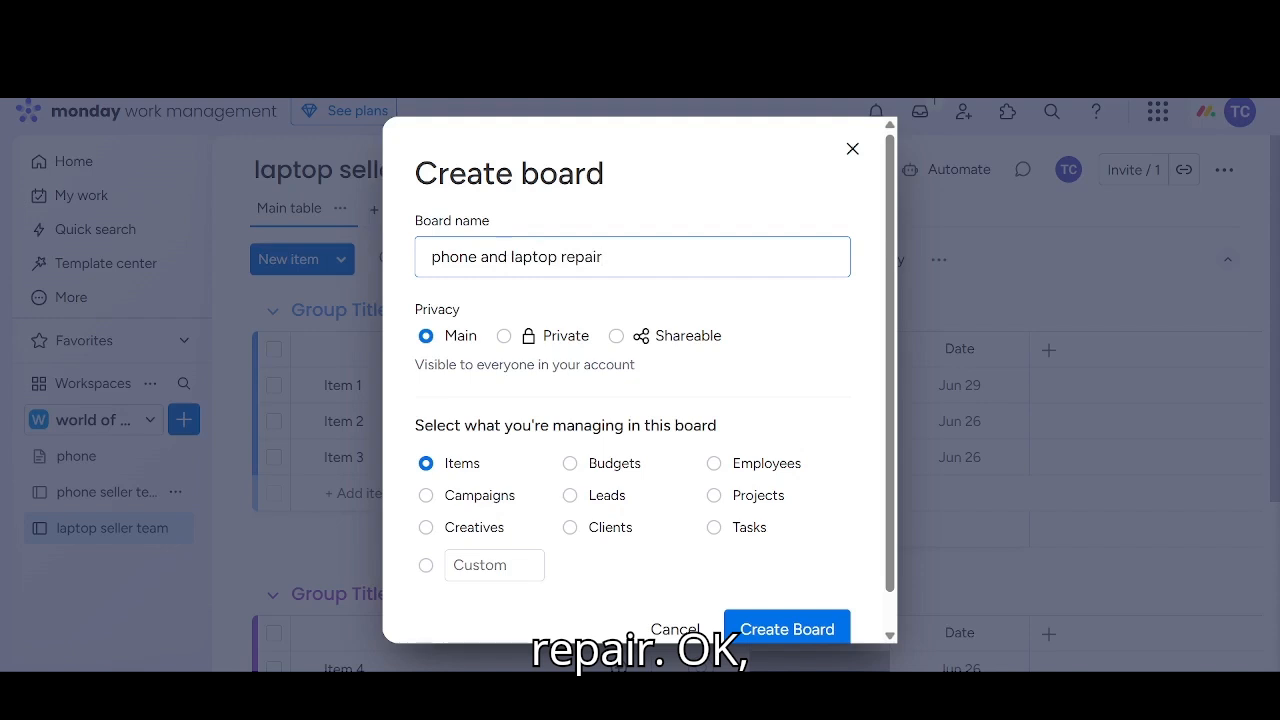
{"action": "left_click", "coordinate": [762, 626]}
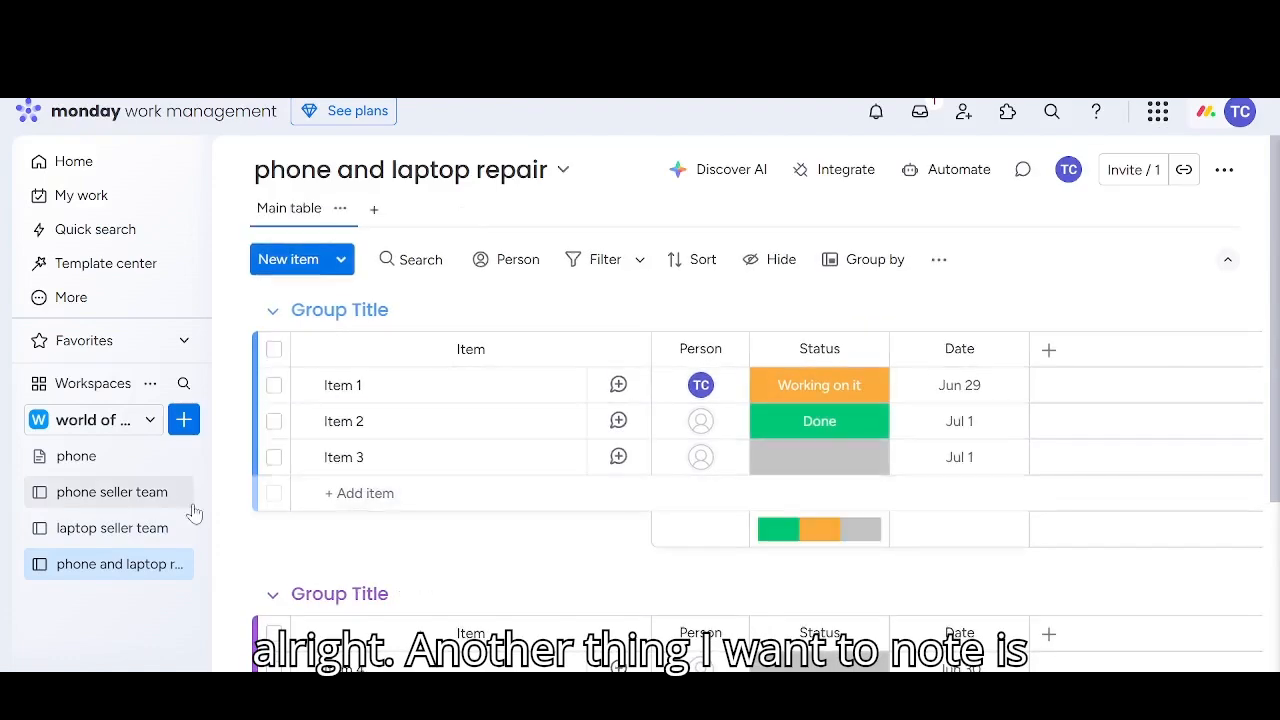
Add a new open workspace named "birthday party preparation"
{"action": "left_click", "coordinate": [150, 420]}
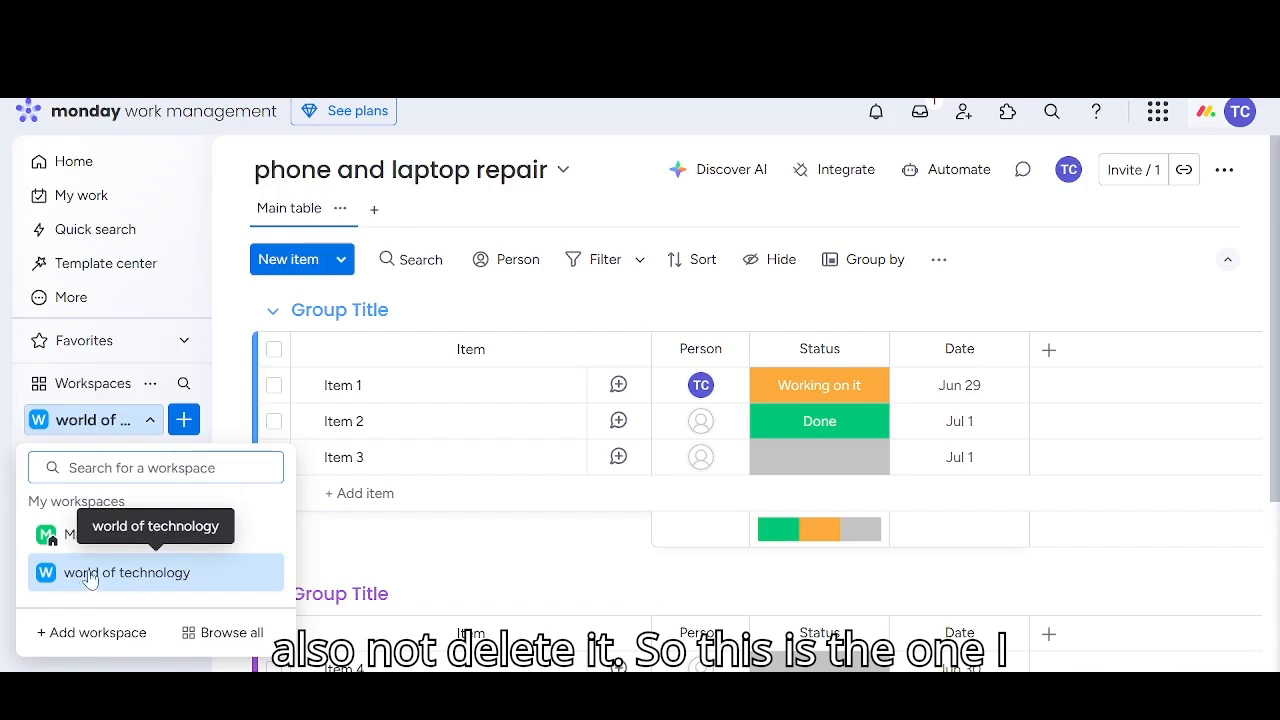
{"action": "left_click", "coordinate": [55, 633]}
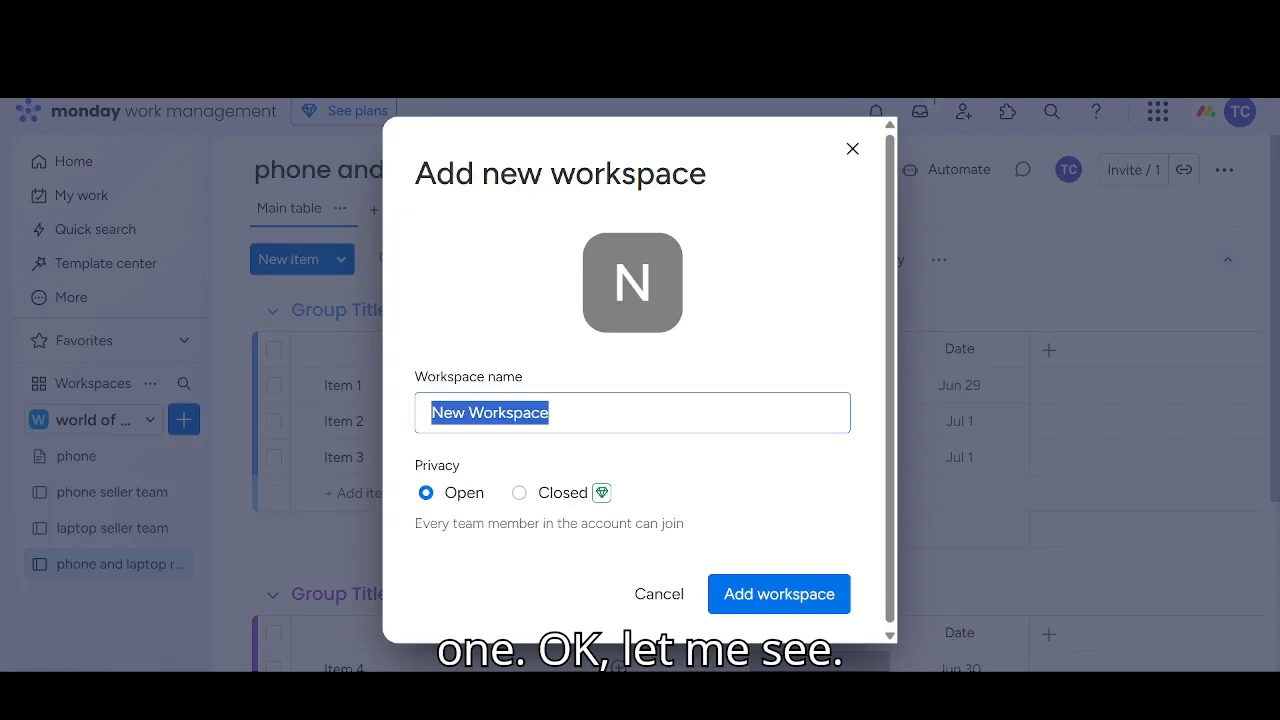
{"action": "key", "text": "BackSpace"}
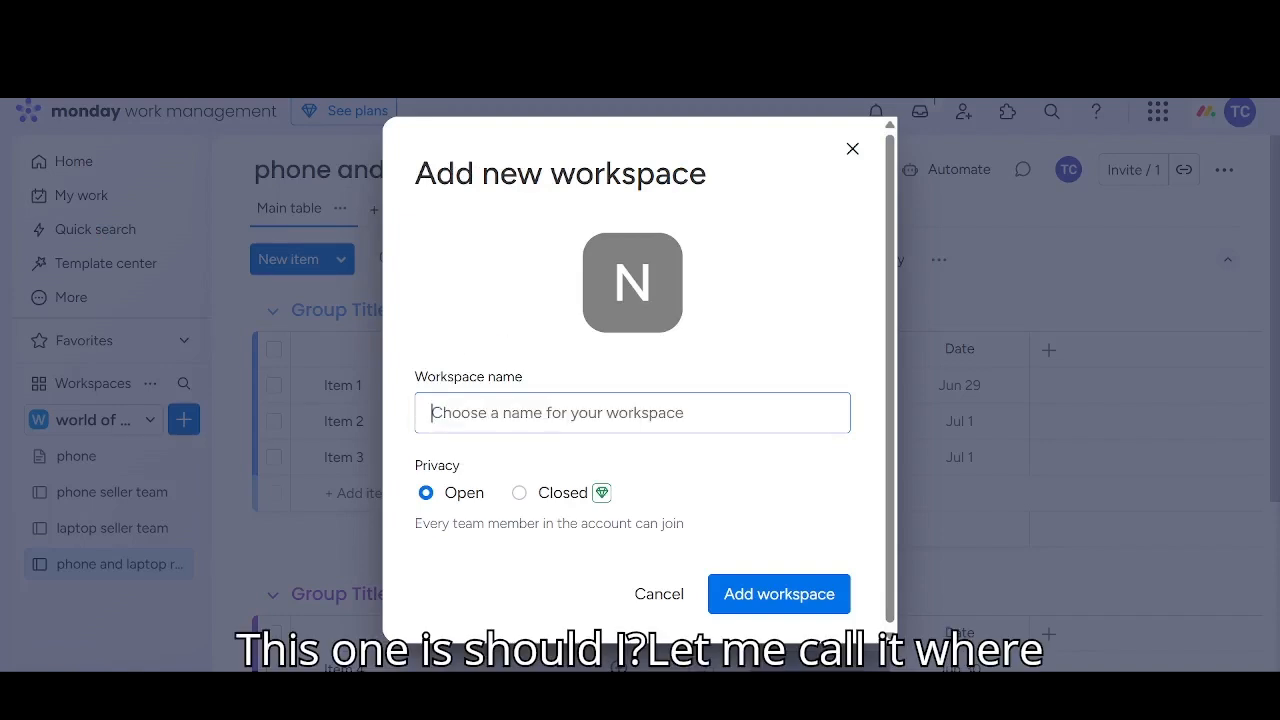
{"action": "type", "text": "birth"}
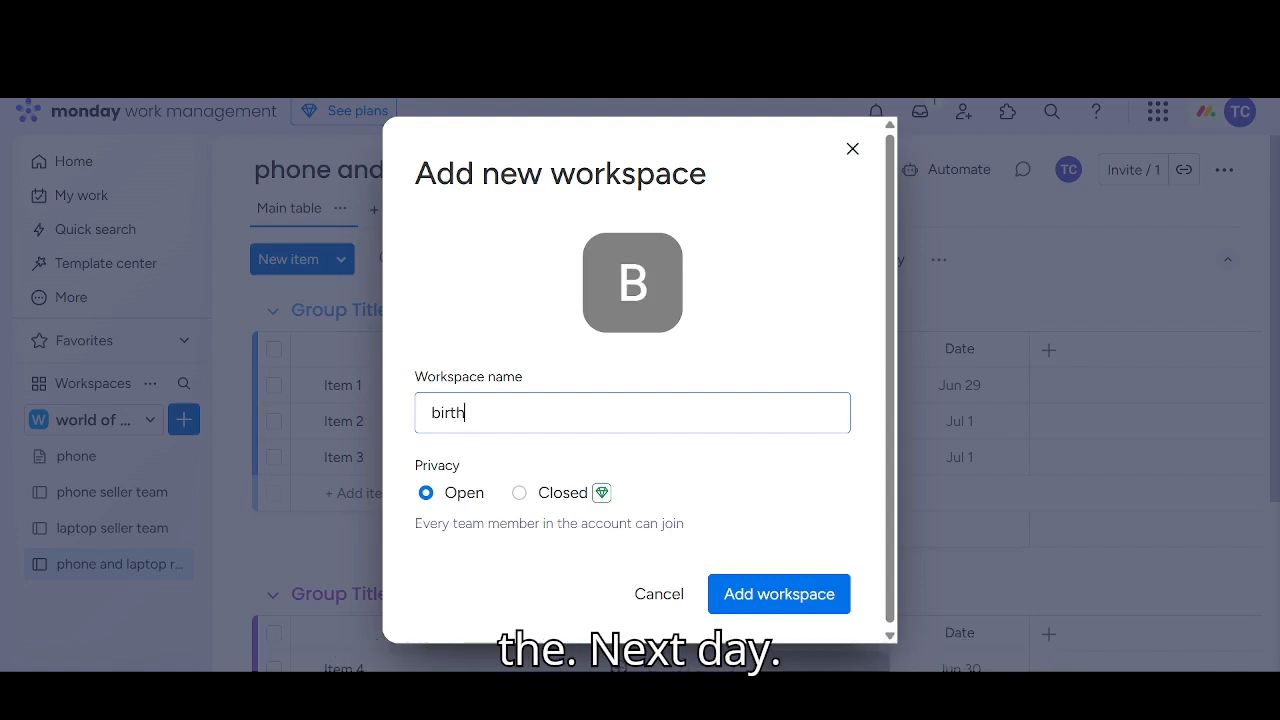
{"action": "type", "text": "day p"}
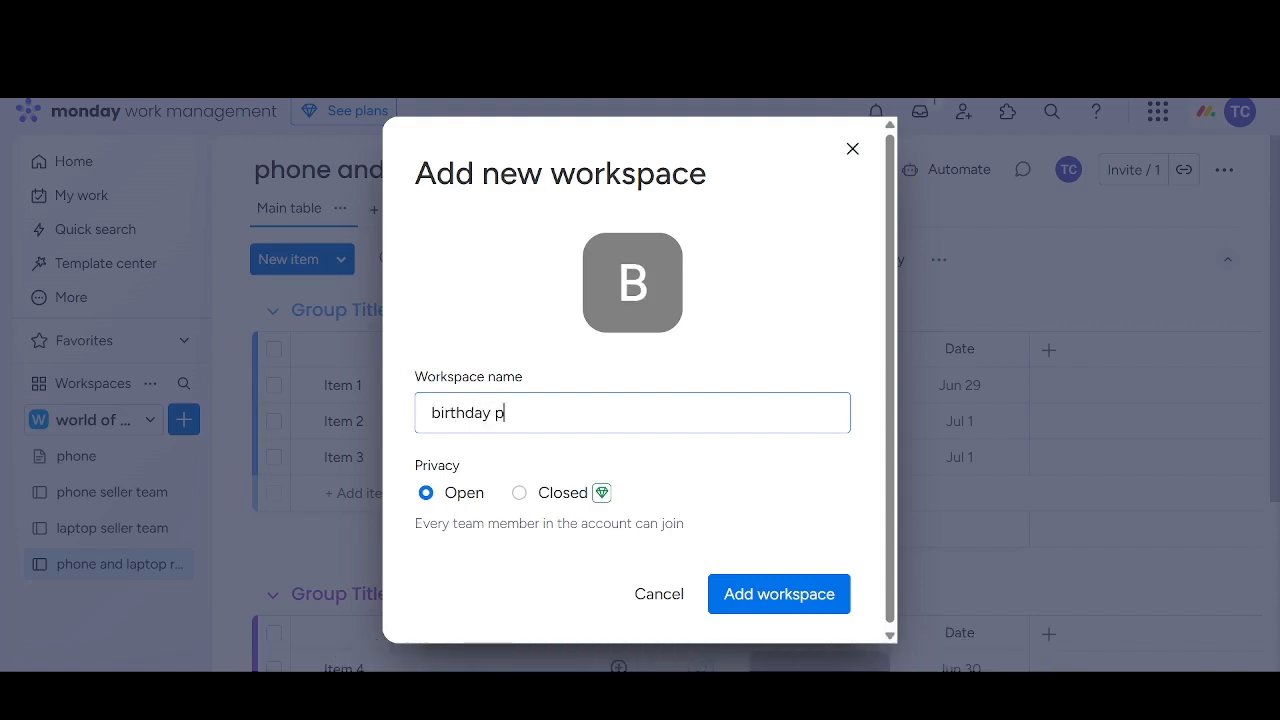
{"action": "type", "text": "arty "}
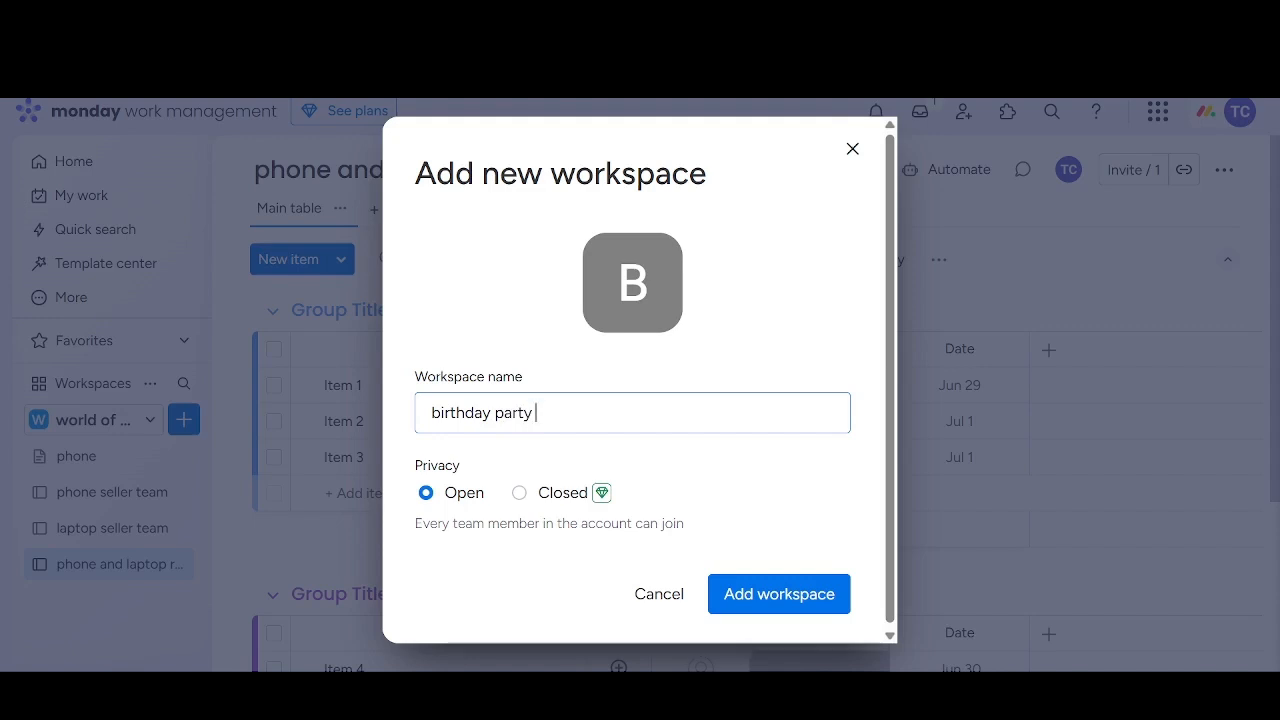
{"action": "type", "text": "prepariation"}
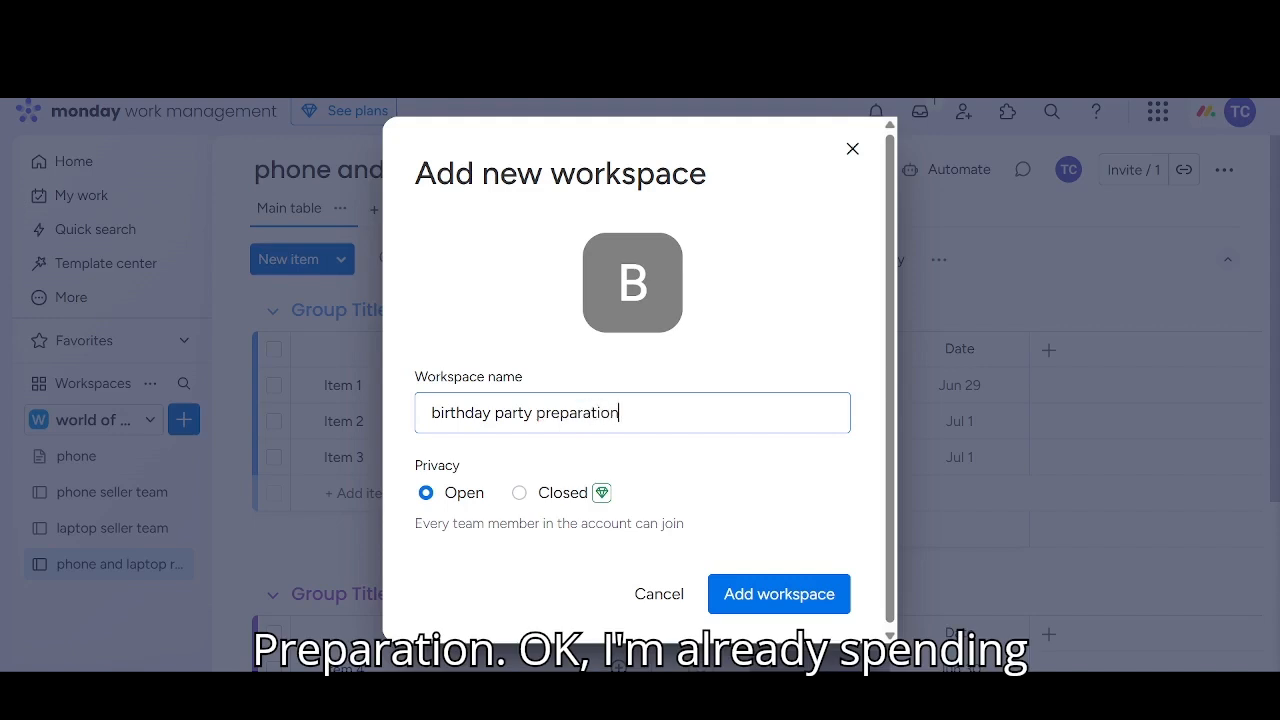
{"action": "left_click", "coordinate": [766, 605]}
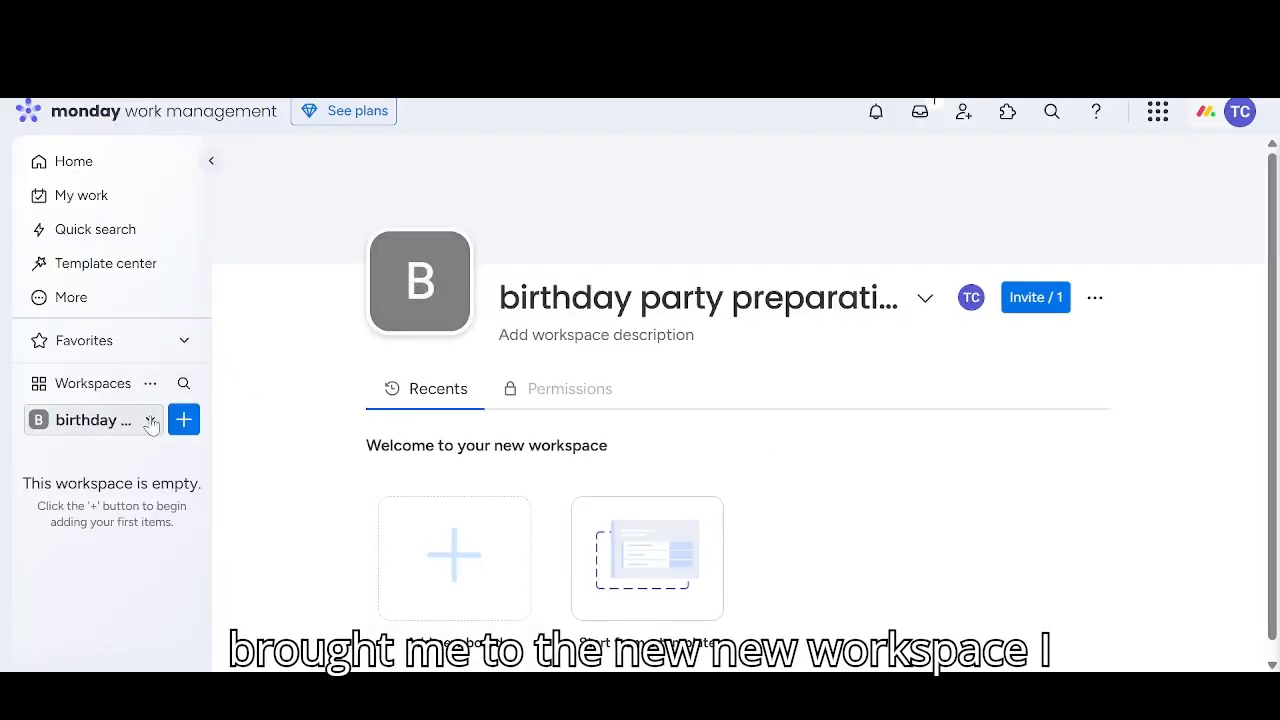
Switch back to the world of technology workspace and open its phone seller team board
{"action": "left_click", "coordinate": [146, 424]}
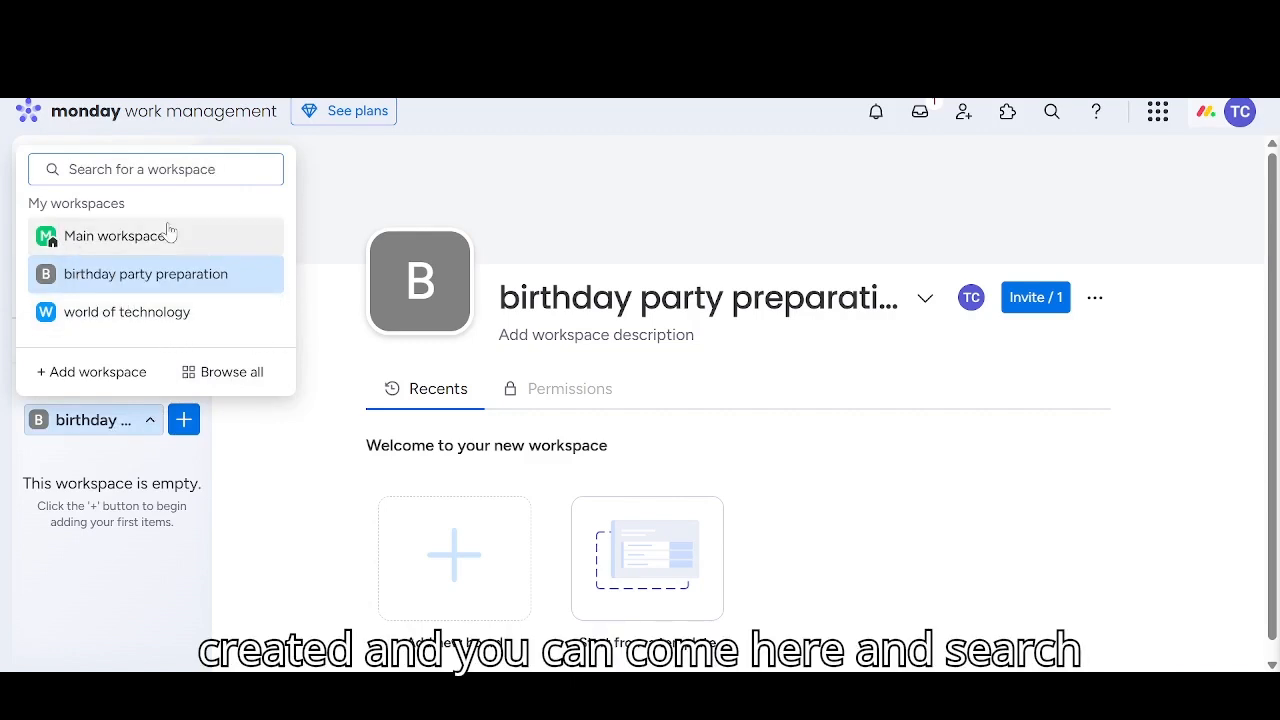
{"action": "left_click", "coordinate": [146, 424]}
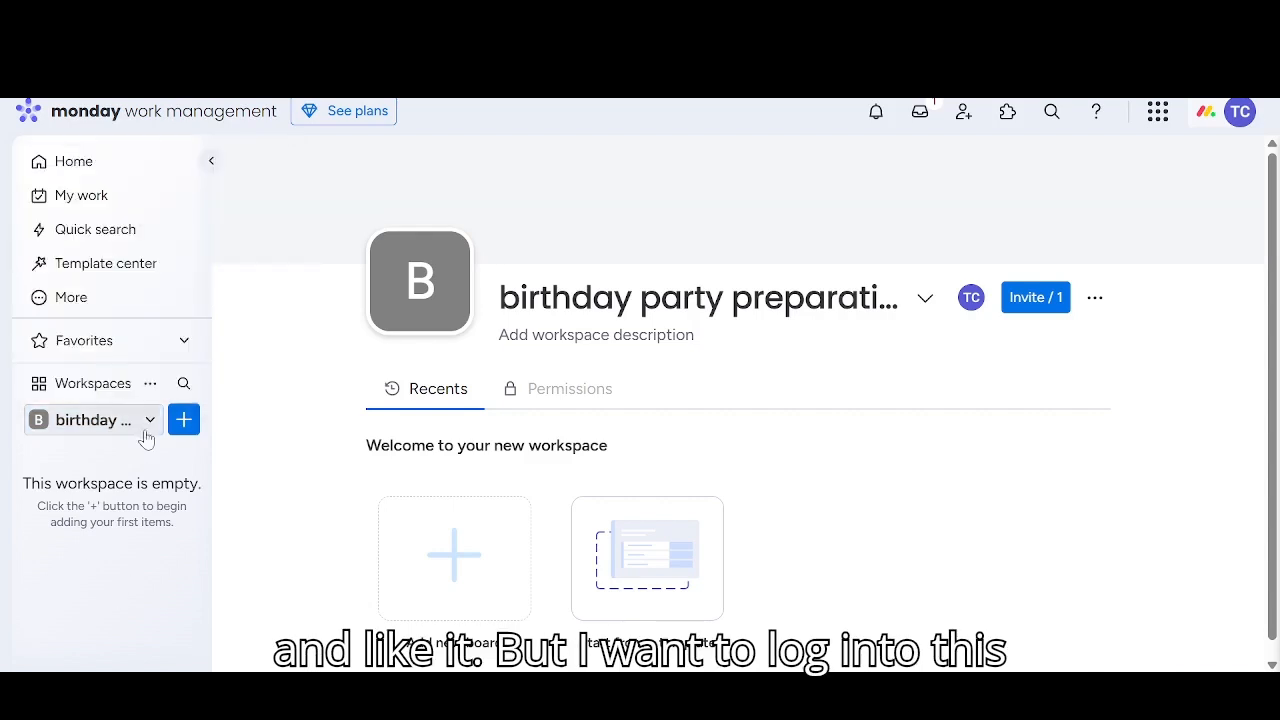
{"action": "left_click", "coordinate": [146, 424]}
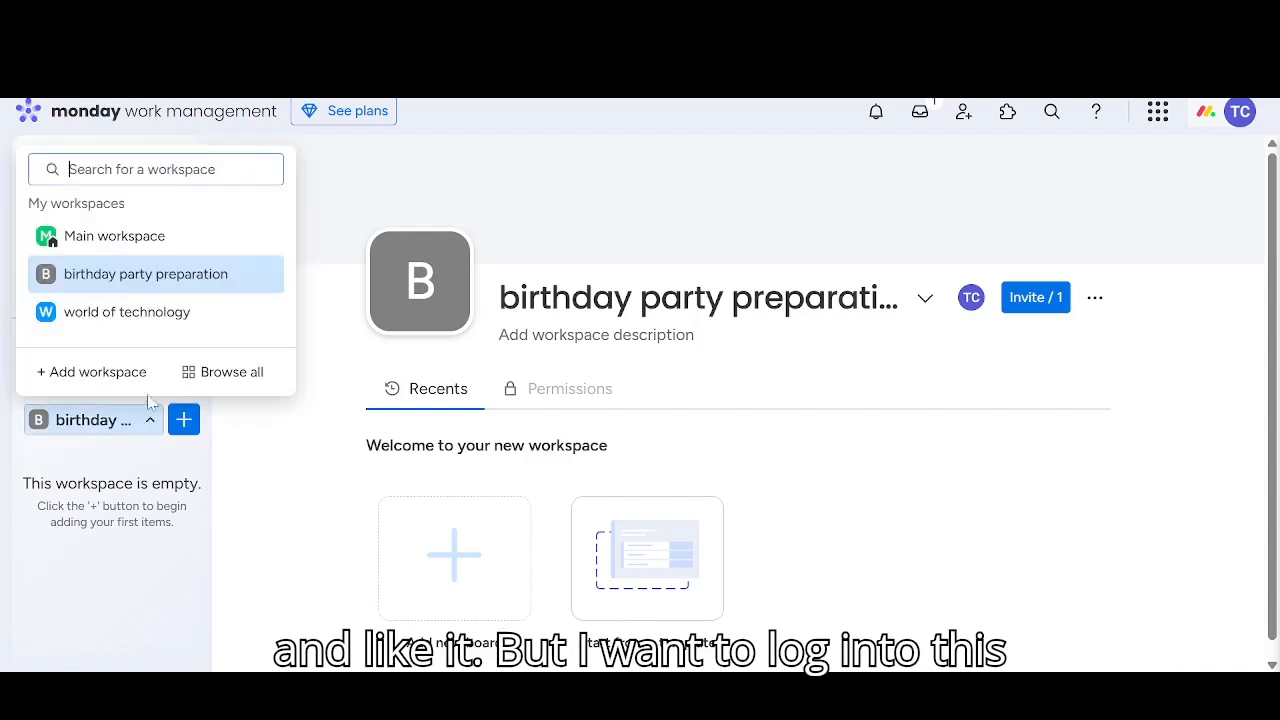
{"action": "left_click", "coordinate": [129, 311]}
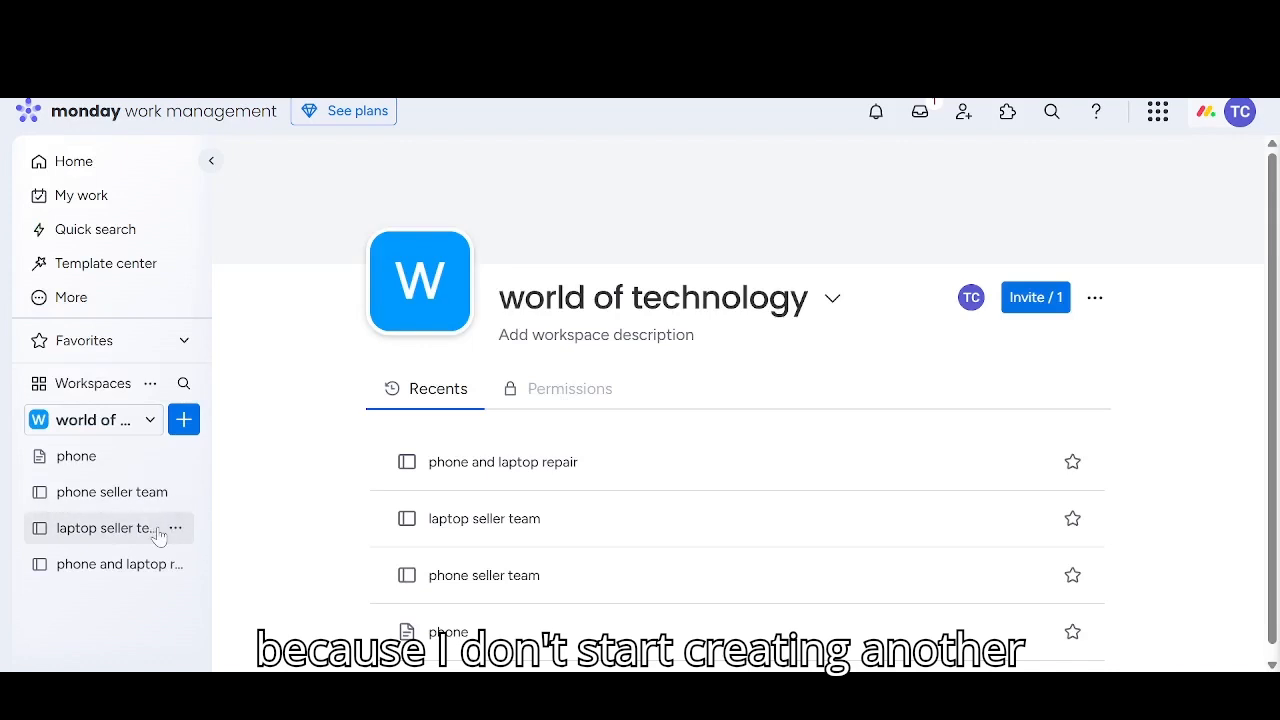
{"action": "left_click", "coordinate": [101, 495]}
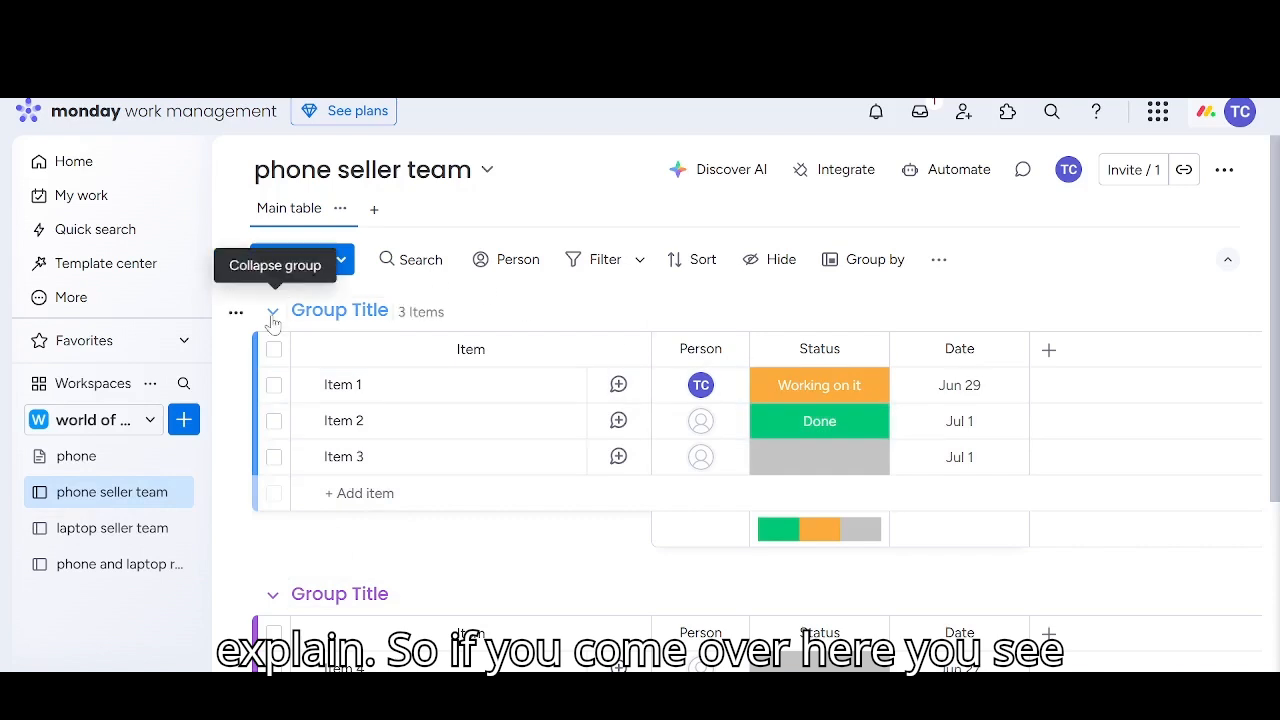
Rename the board's first group to "phone seller team", and collapse and re-expand it
{"action": "left_click", "coordinate": [340, 310]}
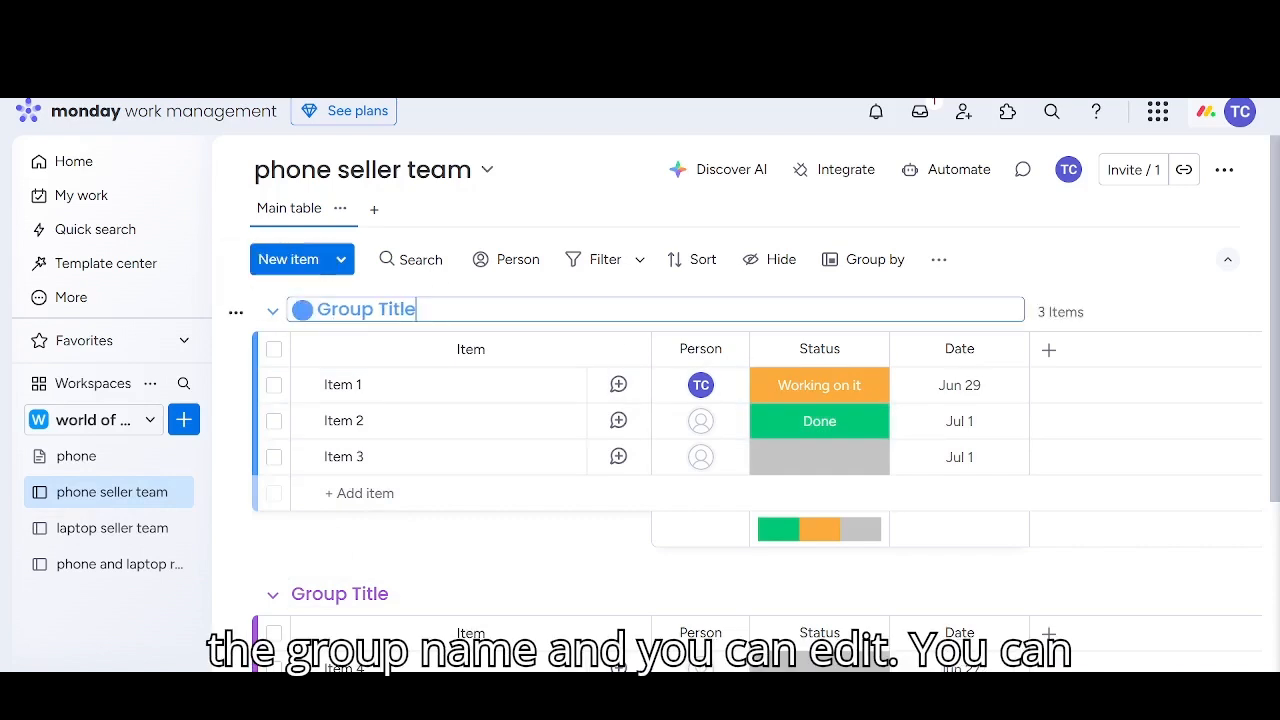
{"action": "key", "text": "BackSpace"}
{"action": "key", "text": "BackSpace"}
{"action": "key", "text": "BackSpace"}
{"action": "key", "text": "BackSpace"}
{"action": "key", "text": "BackSpace"}
{"action": "key", "text": "BackSpace"}
{"action": "key", "text": "BackSpace"}
{"action": "key", "text": "BackSpace"}
{"action": "key", "text": "BackSpace"}
{"action": "key", "text": "BackSpace"}
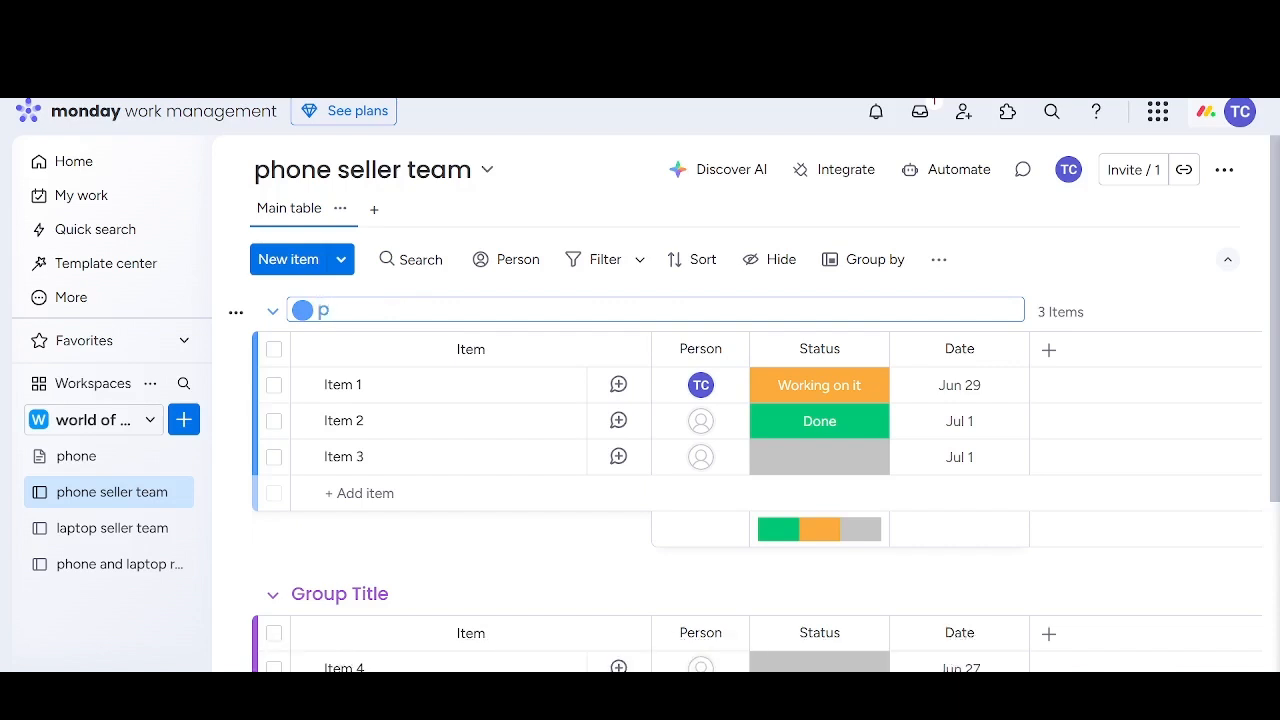
{"action": "type", "text": "phone ser"}
{"action": "type", "text": "ler"}
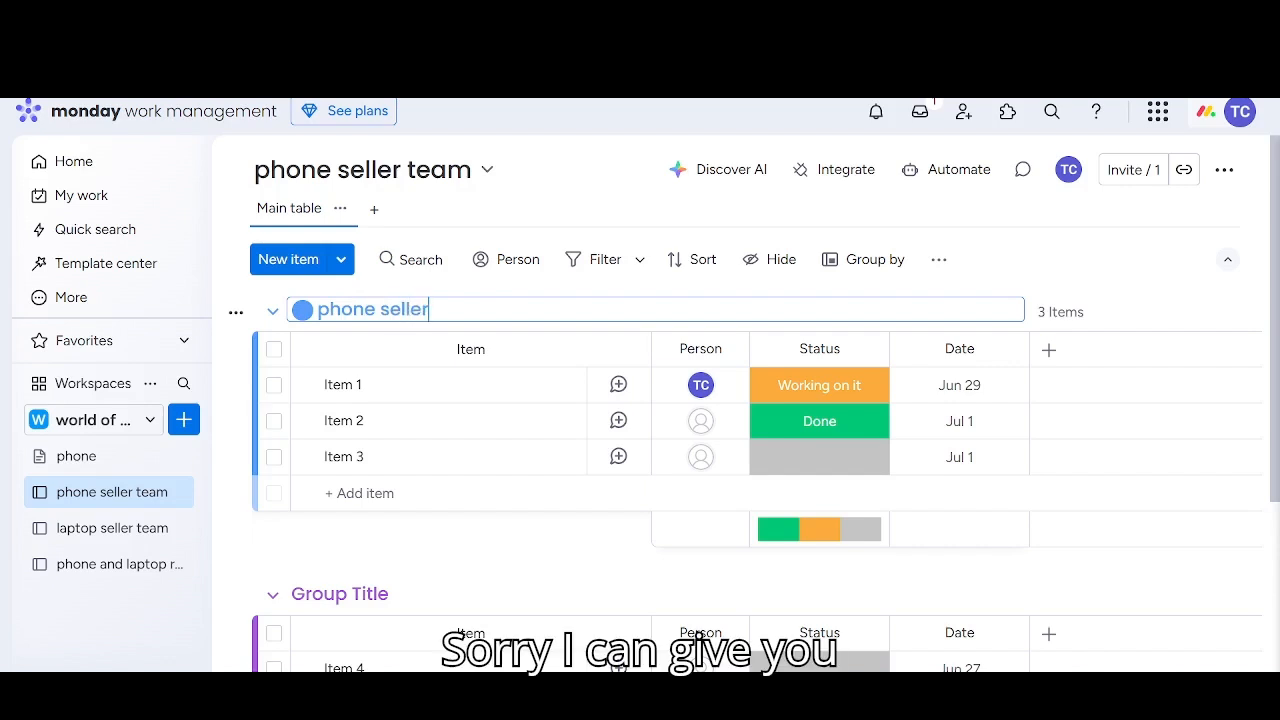
{"action": "type", "text": " team"}
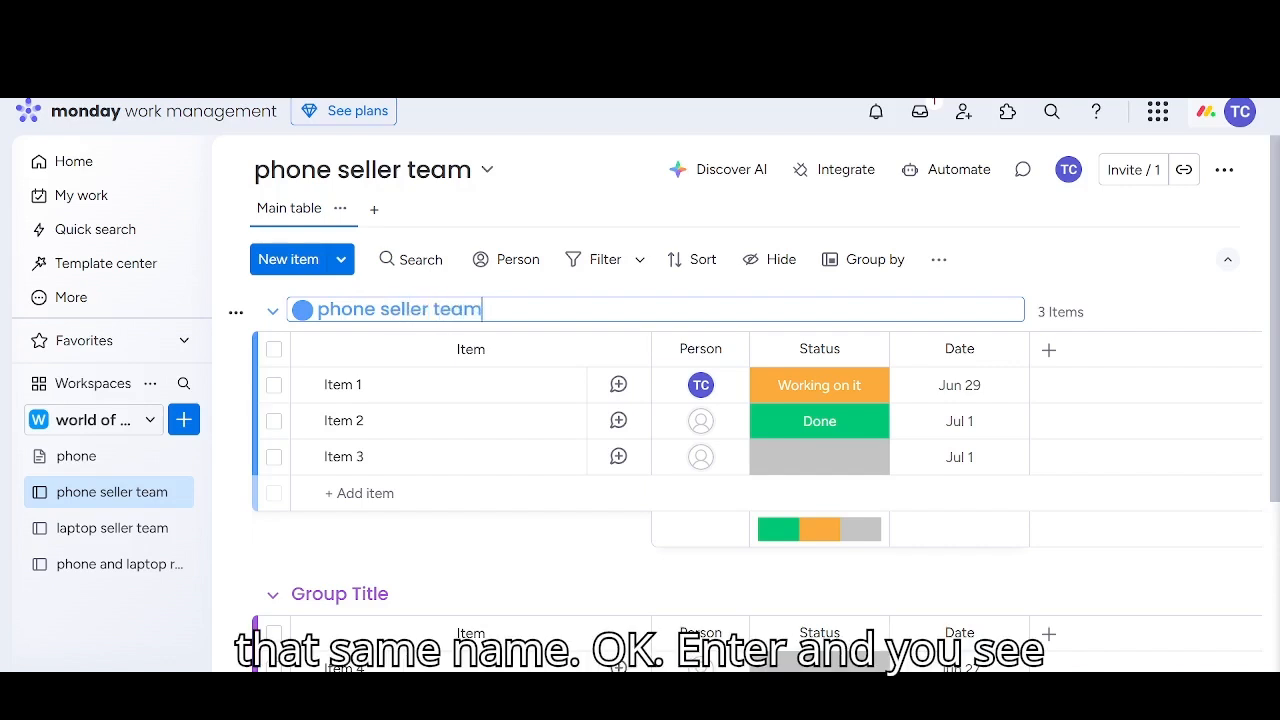
{"action": "key", "text": "Return"}
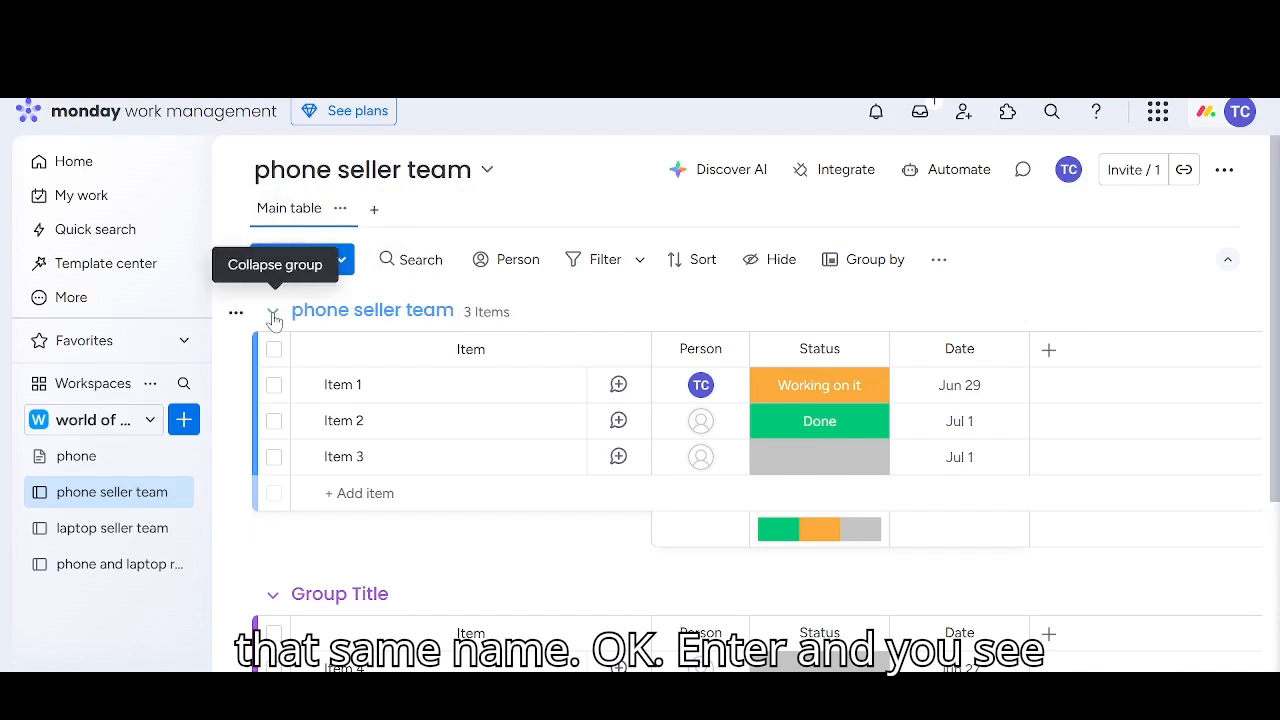
{"action": "left_click", "coordinate": [274, 314]}
{"action": "left_click", "coordinate": [274, 314]}
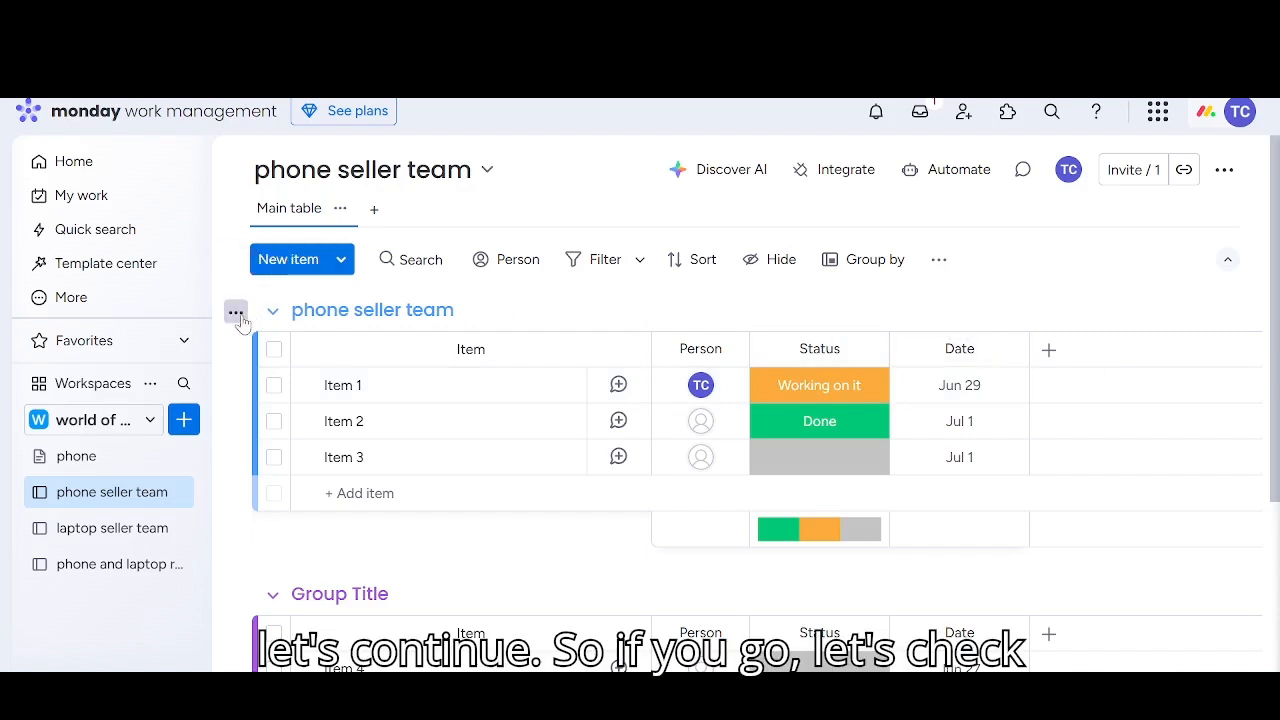
Change the colour of the "phone seller team" group to pink
{"action": "left_click", "coordinate": [236, 313]}
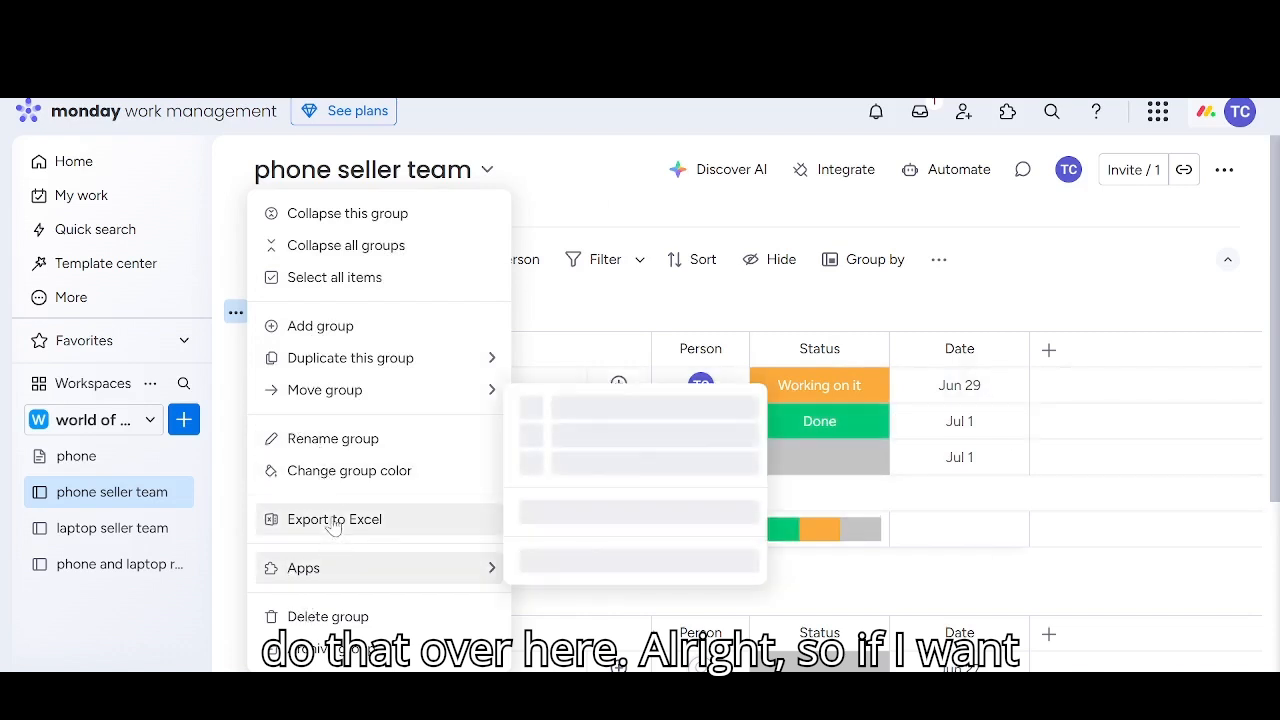
{"action": "left_click", "coordinate": [332, 474]}
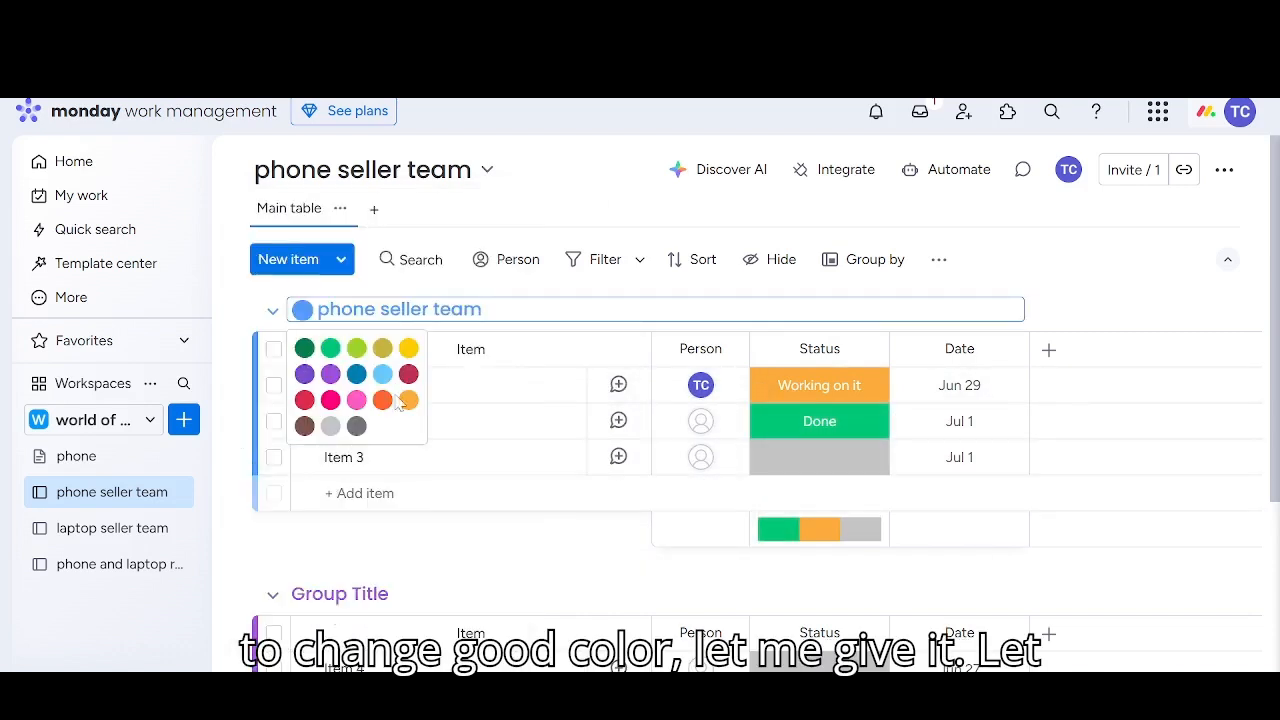
{"action": "left_click", "coordinate": [357, 401]}
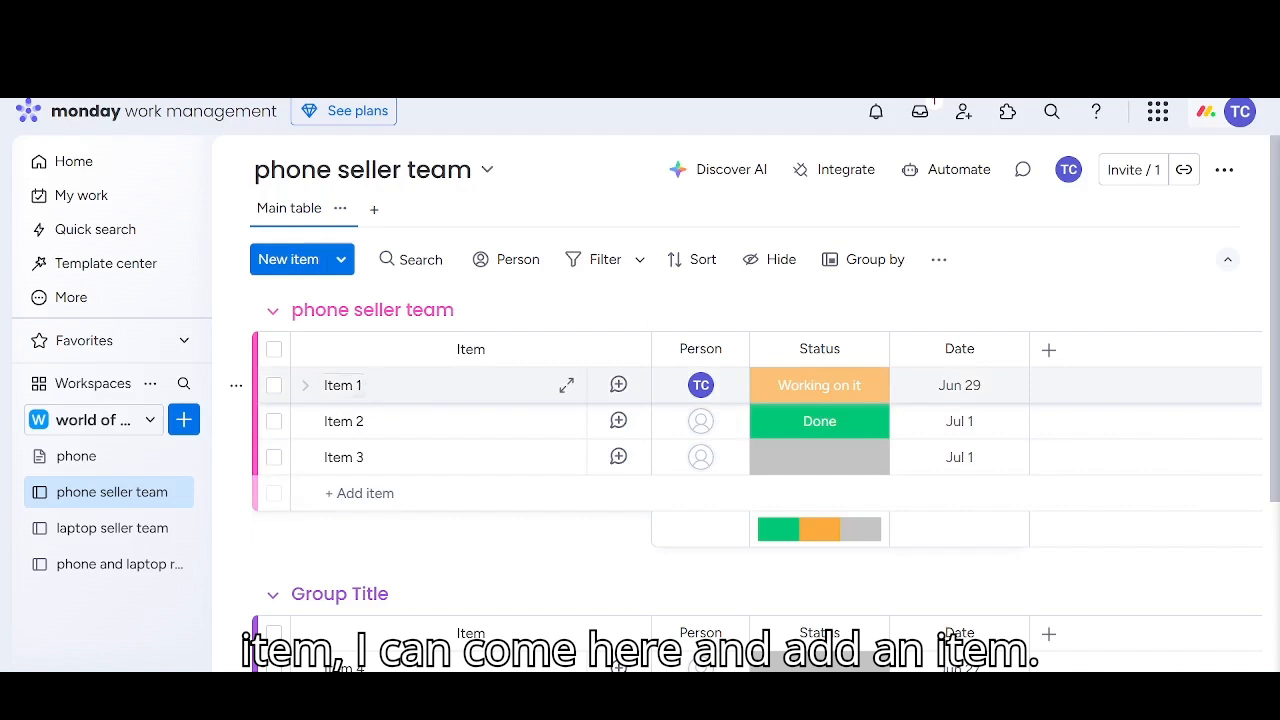
Rename Item 1 to "samsung" and Item 2 to "iphone" in the phone seller team group
{"action": "left_click", "coordinate": [344, 386]}
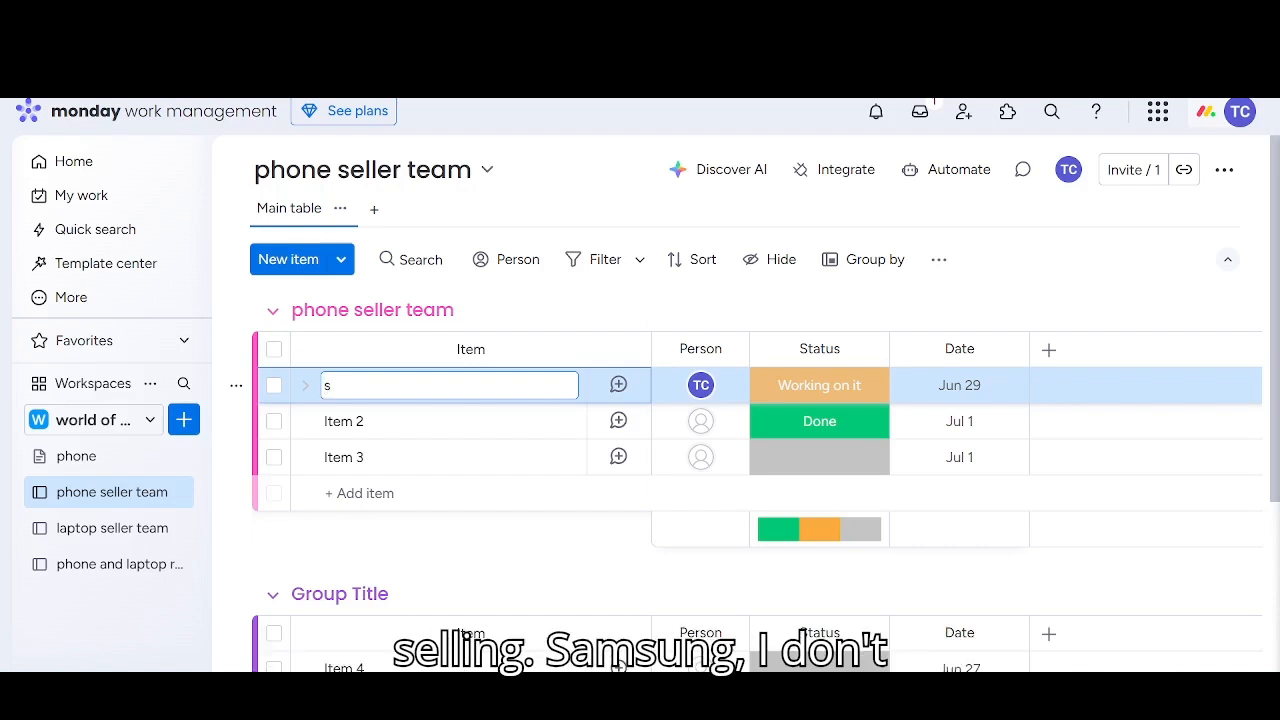
{"action": "type", "text": "sung"}
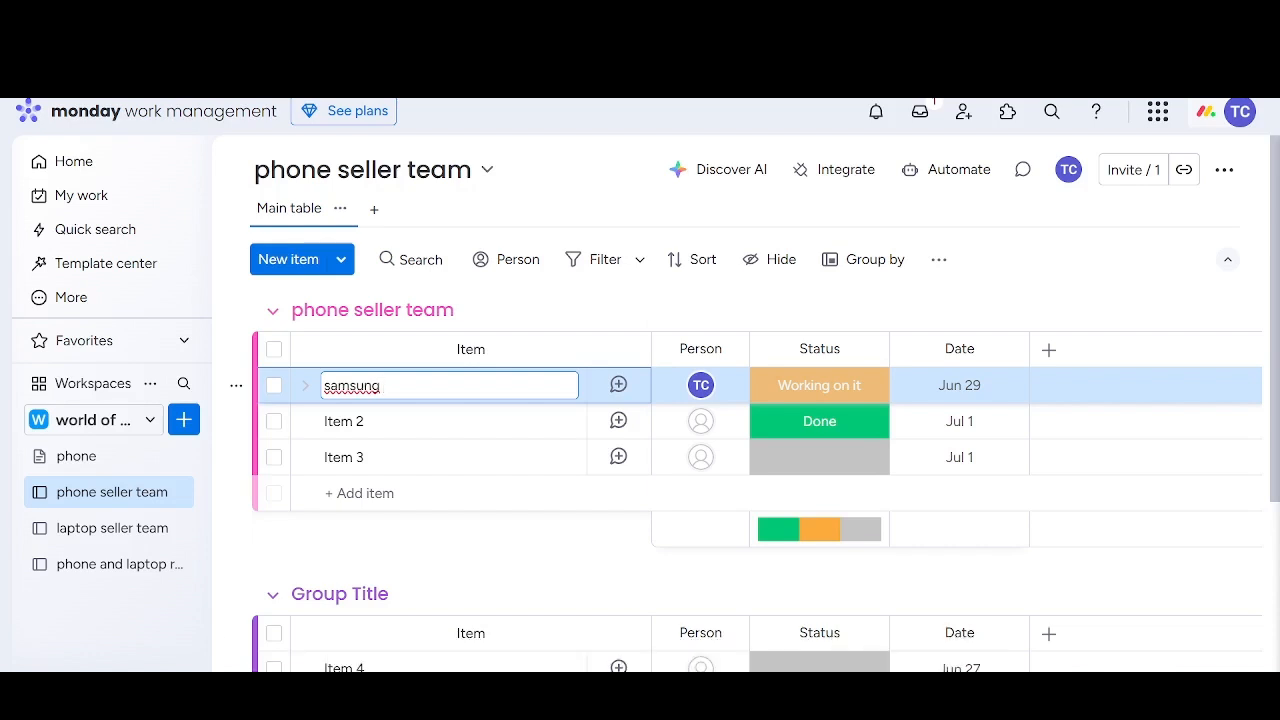
{"action": "key", "text": "Return"}
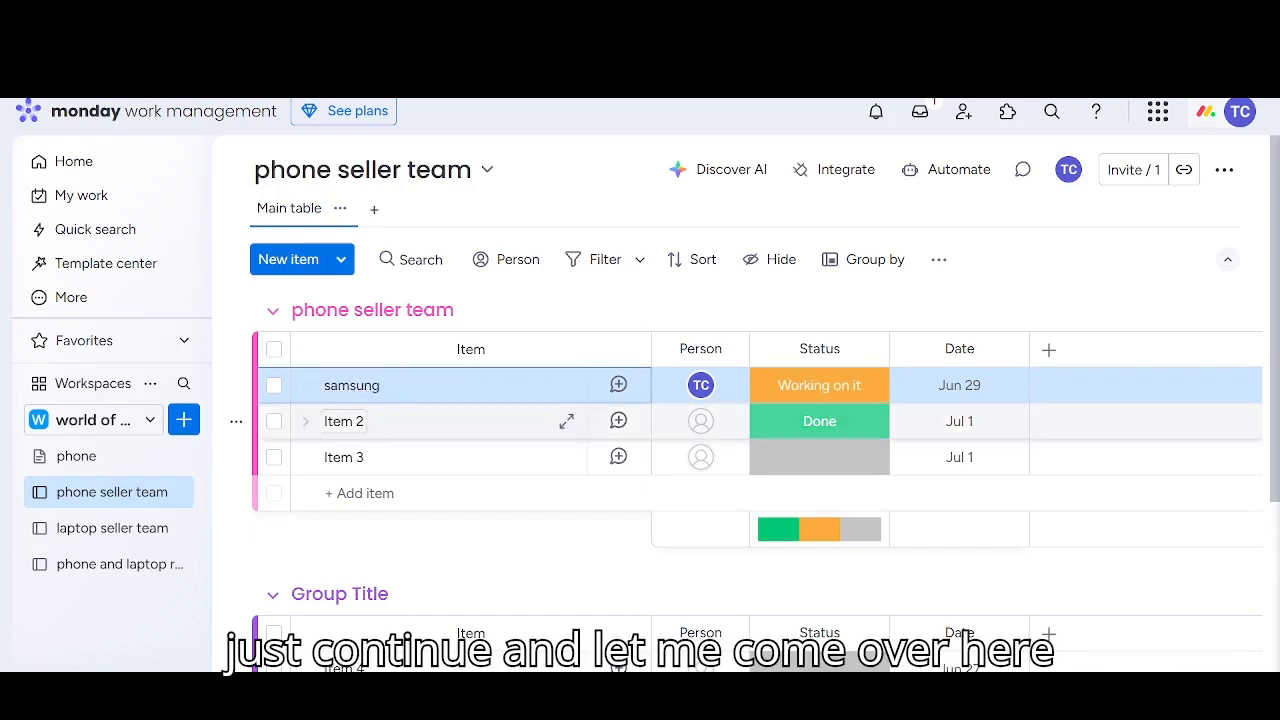
{"action": "left_click", "coordinate": [350, 421]}
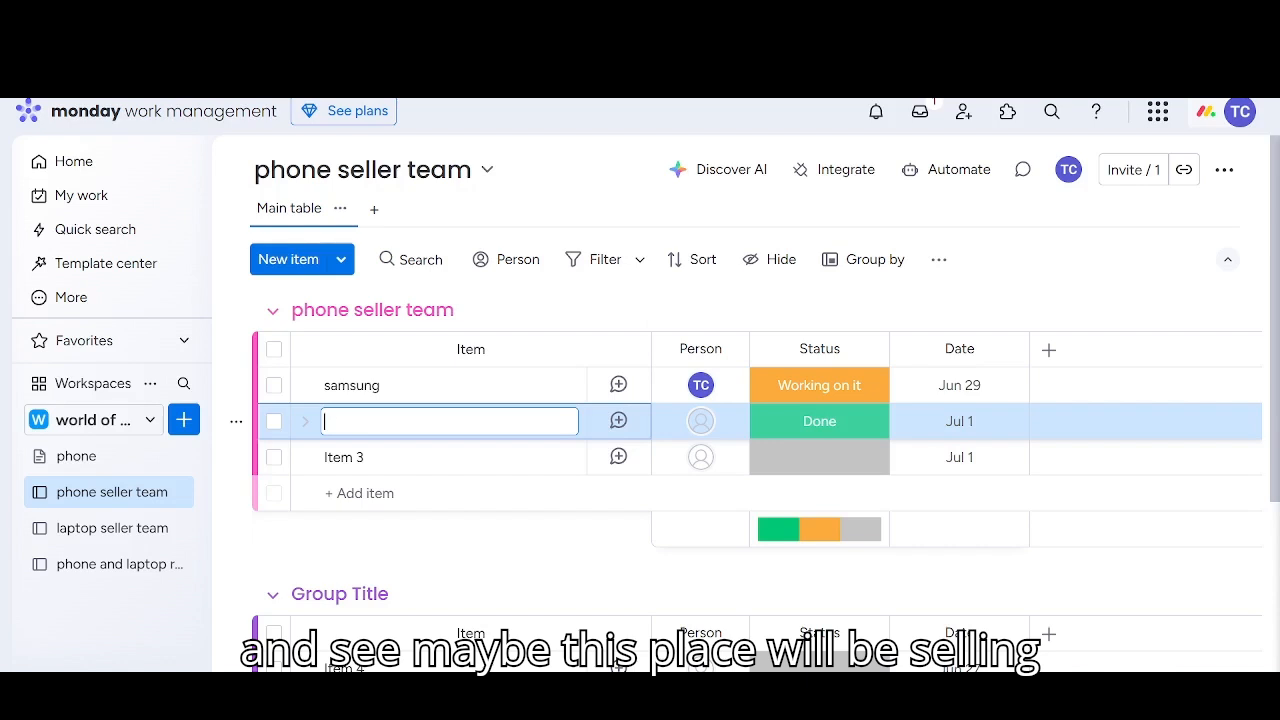
{"action": "type", "text": "iphone"}
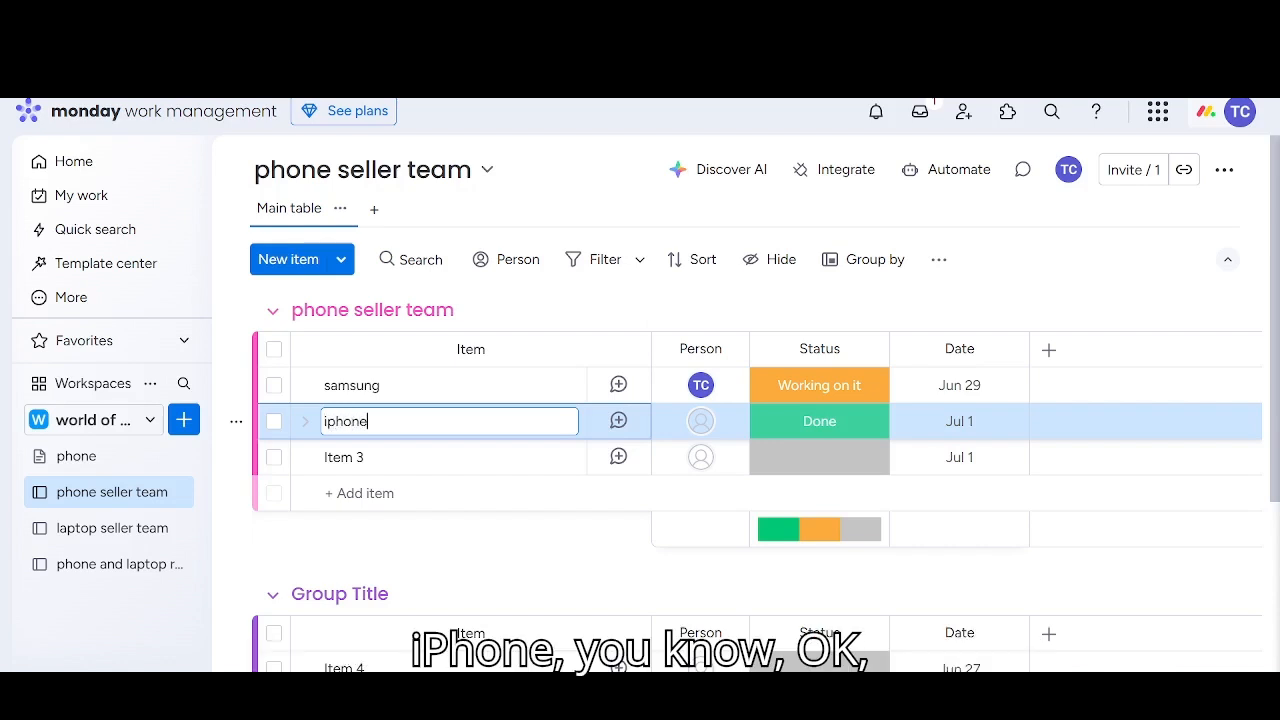
{"action": "key", "text": "Return"}
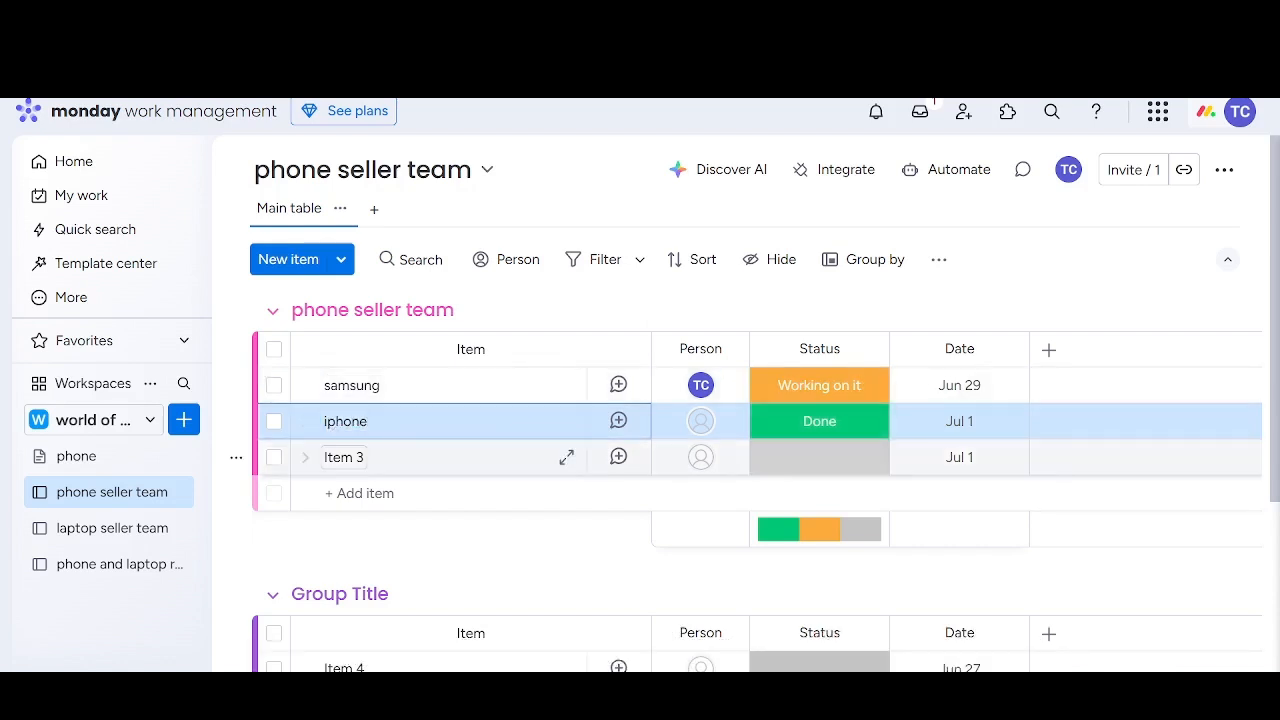
Rename Item 3 to "techno" in the phone seller team group
{"action": "left_click", "coordinate": [350, 457]}
{"action": "key", "text": "BackSpace"}
{"action": "key", "text": "BackSpace"}
{"action": "key", "text": "BackSpace"}
{"action": "key", "text": "BackSpace"}
{"action": "key", "text": "BackSpace"}
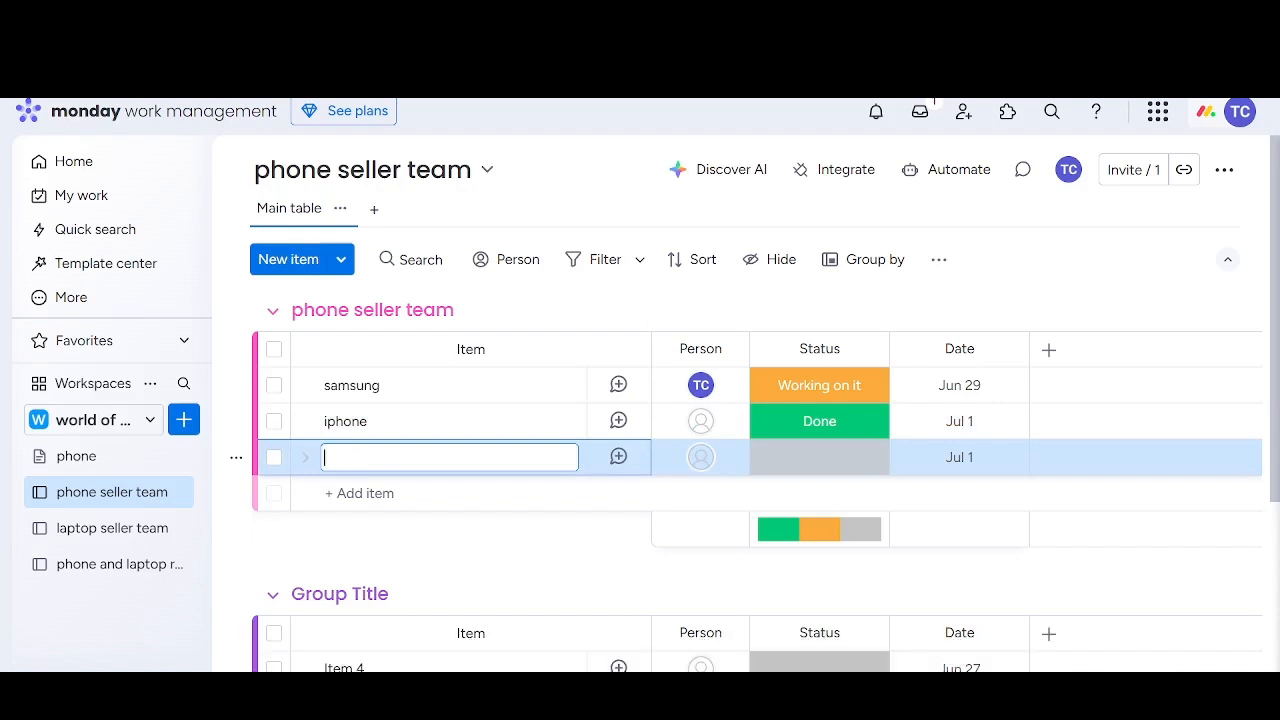
{"action": "type", "text": "tec"}
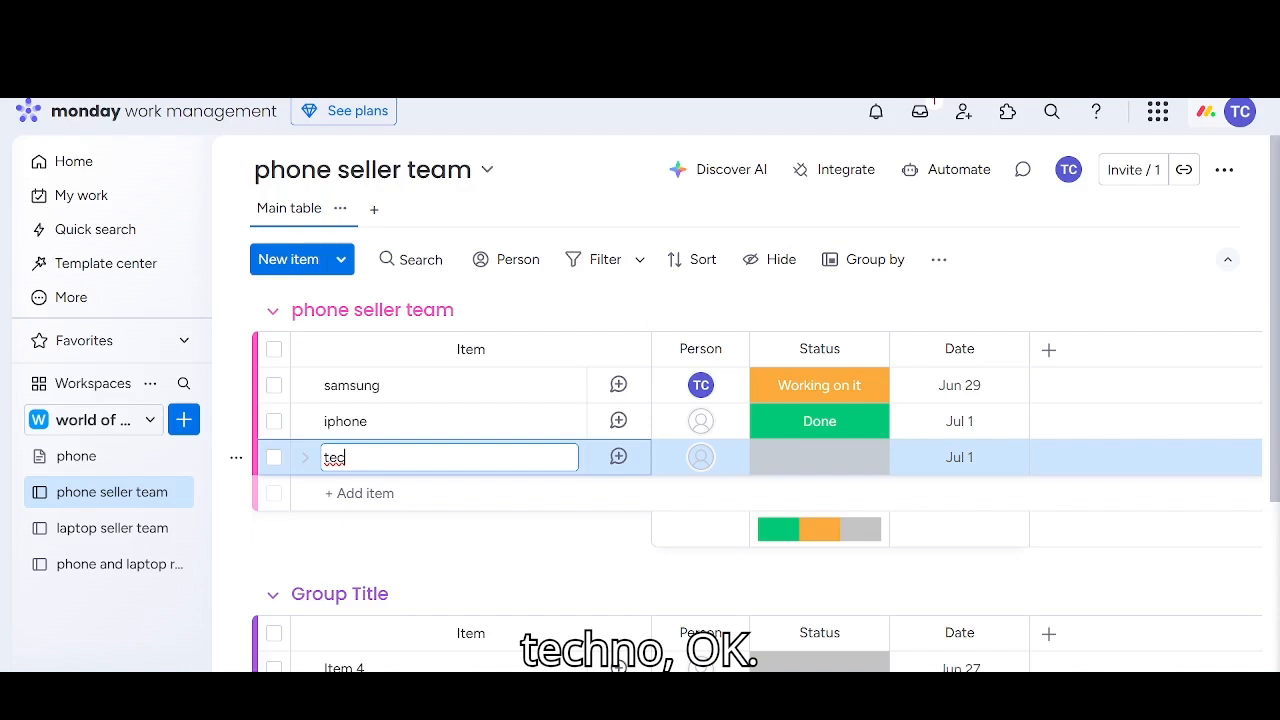
{"action": "type", "text": "hno"}
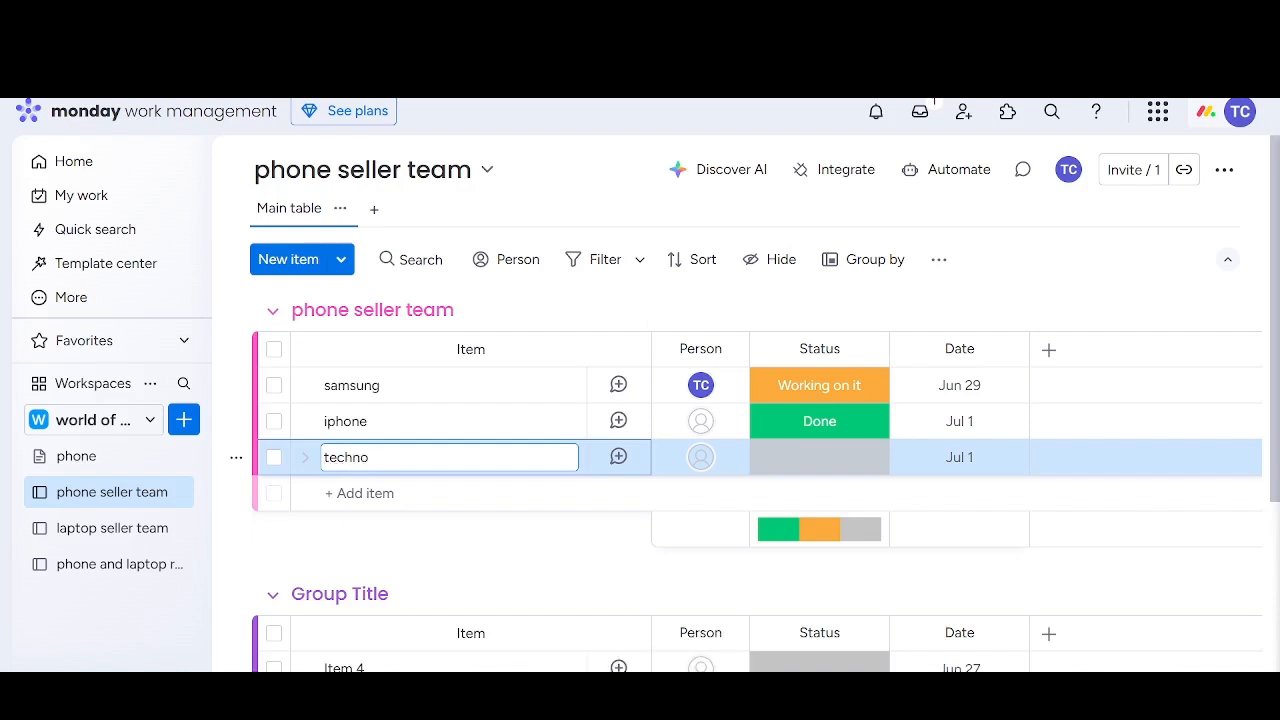
{"action": "key", "text": "Return"}
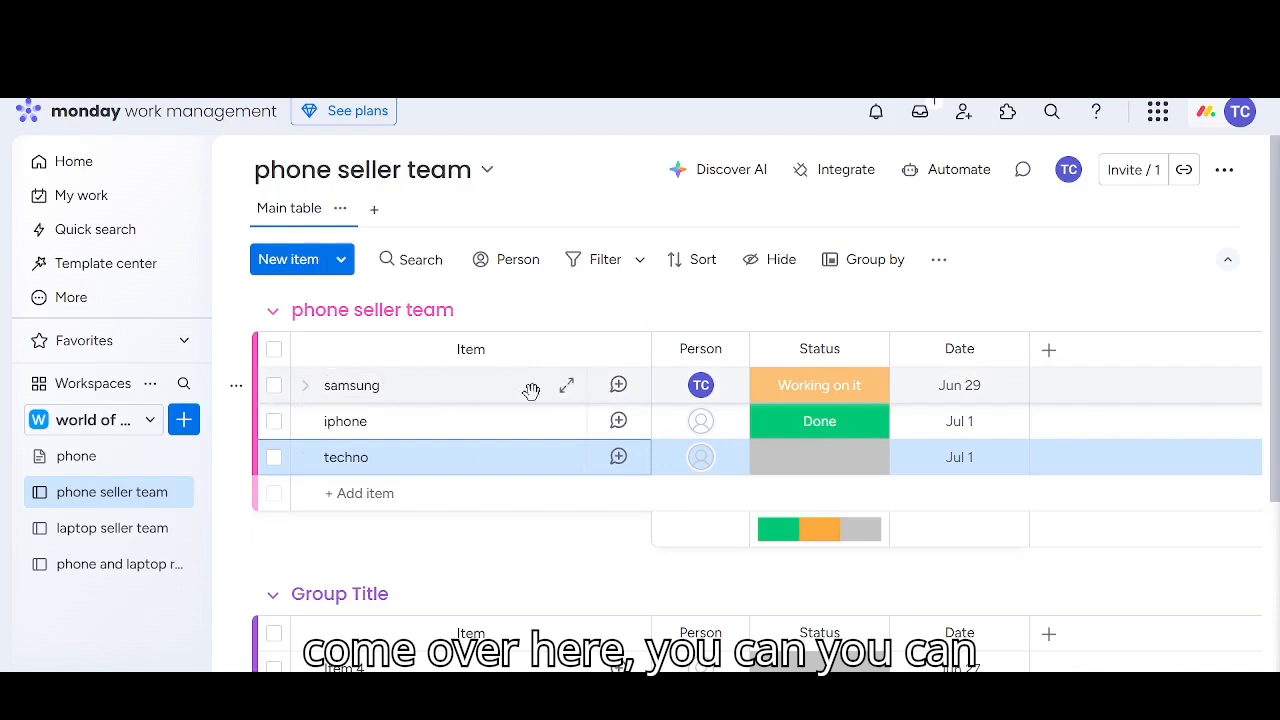
Examine the samsung item's updates and its message editor, then return to the board table
{"action": "left_click", "coordinate": [566, 387]}
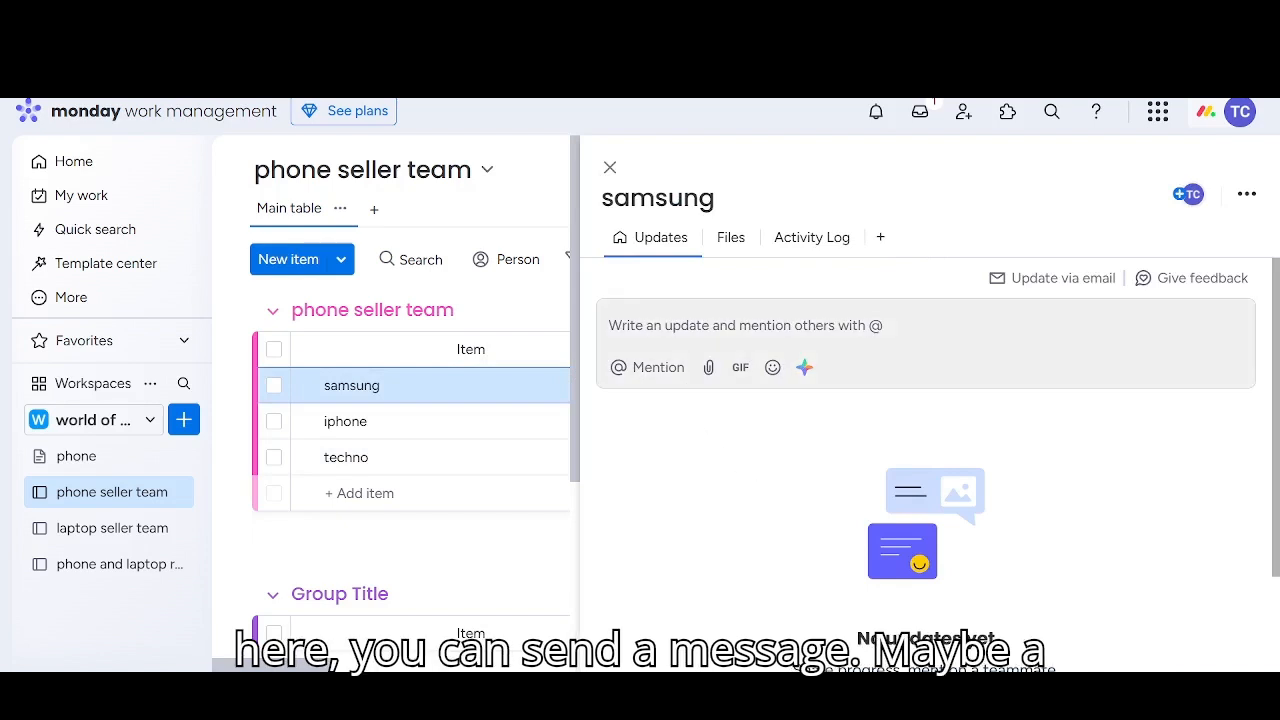
{"action": "left_click", "coordinate": [636, 330]}
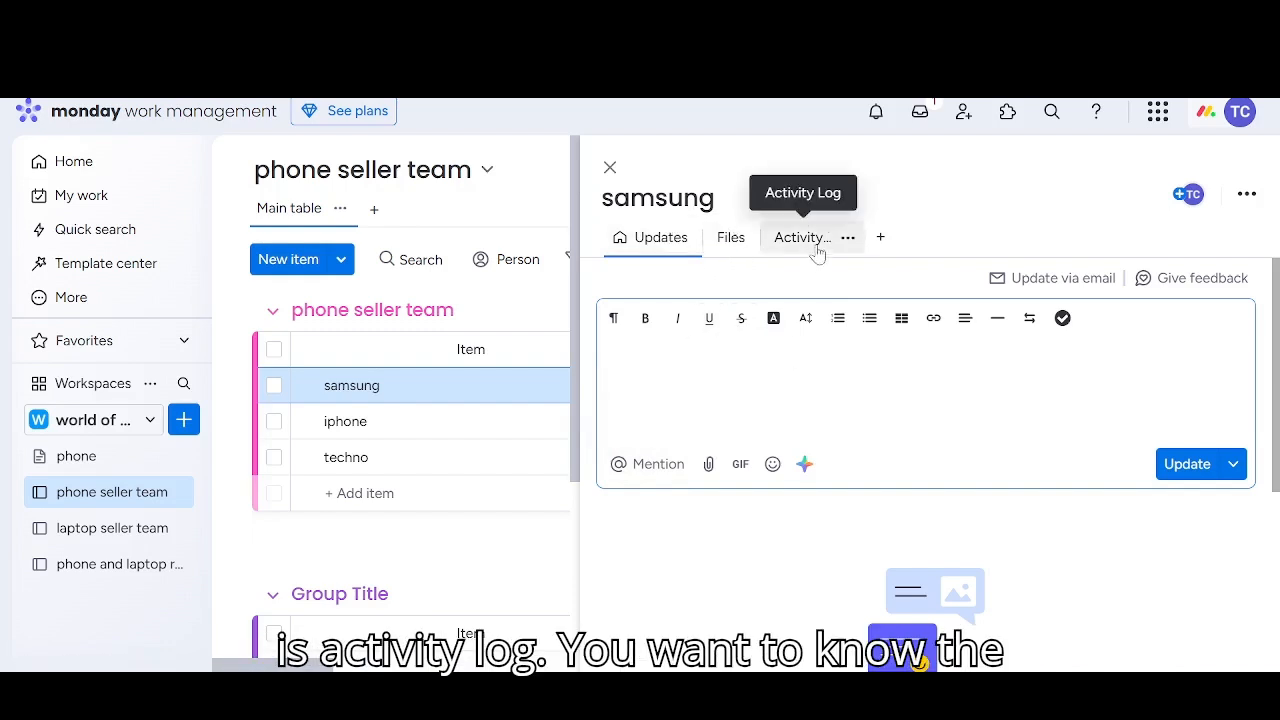
{"action": "left_click", "coordinate": [609, 167]}
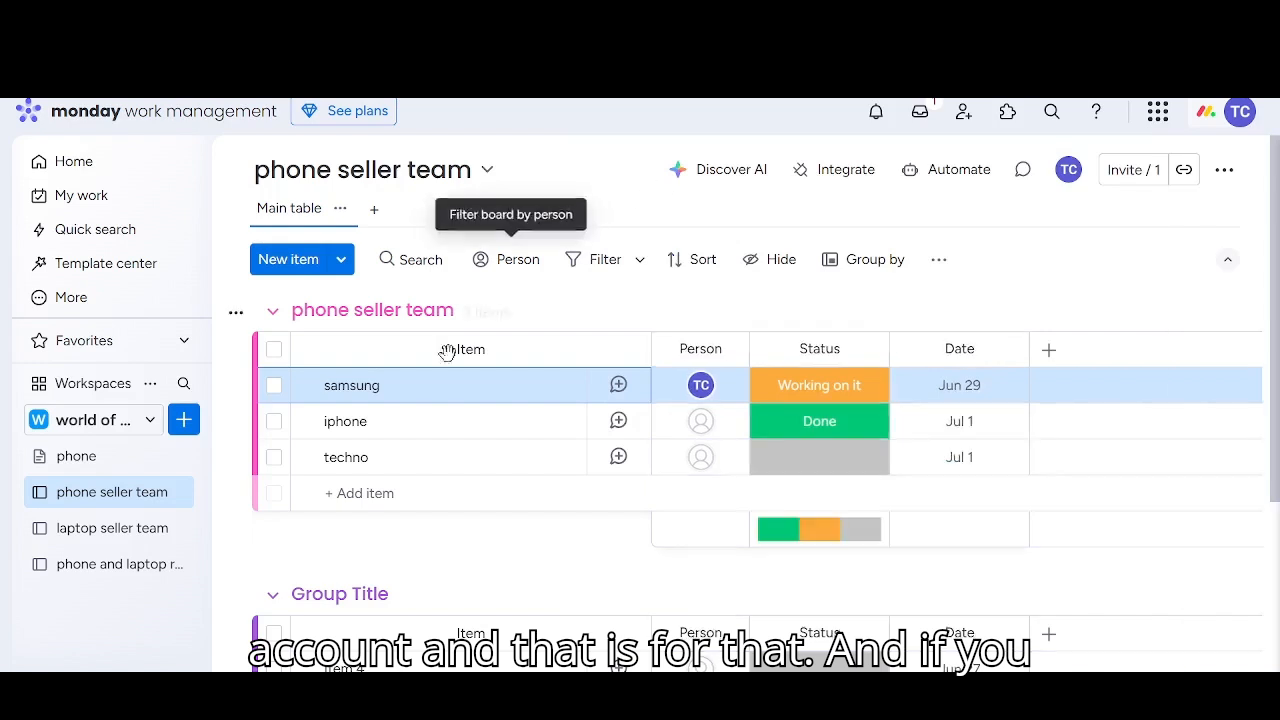
{"action": "left_click", "coordinate": [305, 392]}
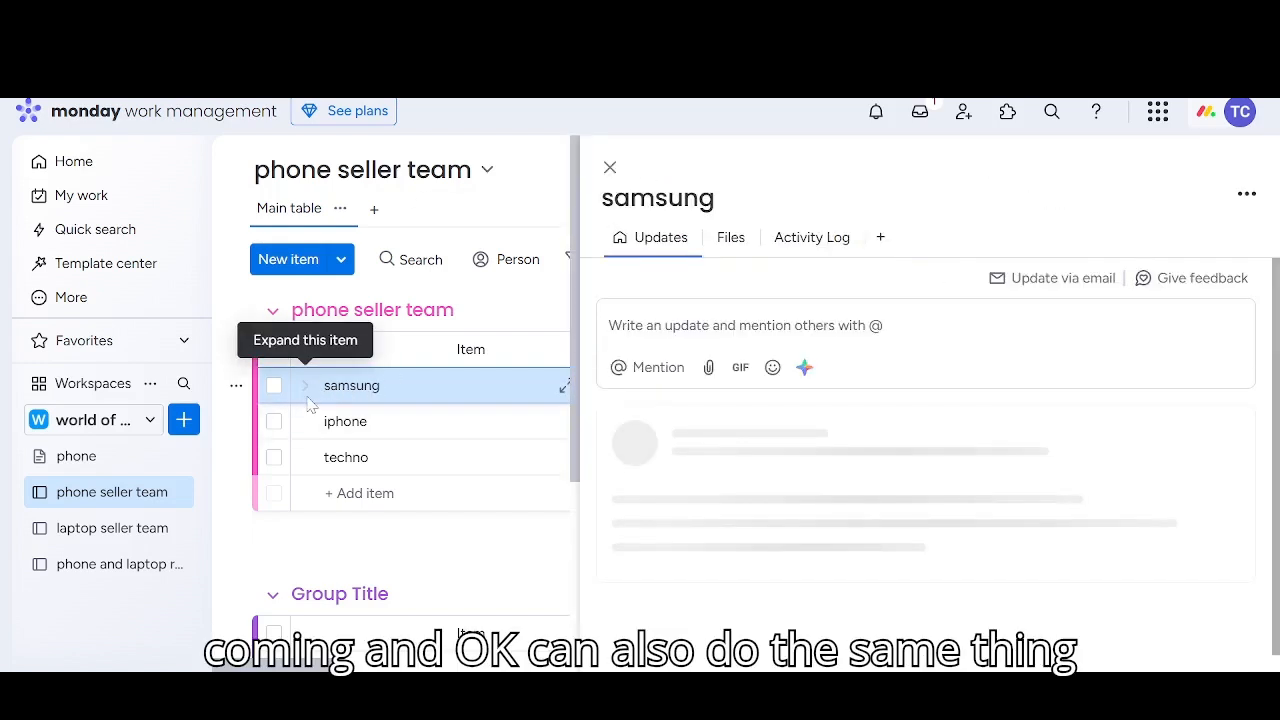
{"action": "left_click", "coordinate": [609, 167]}
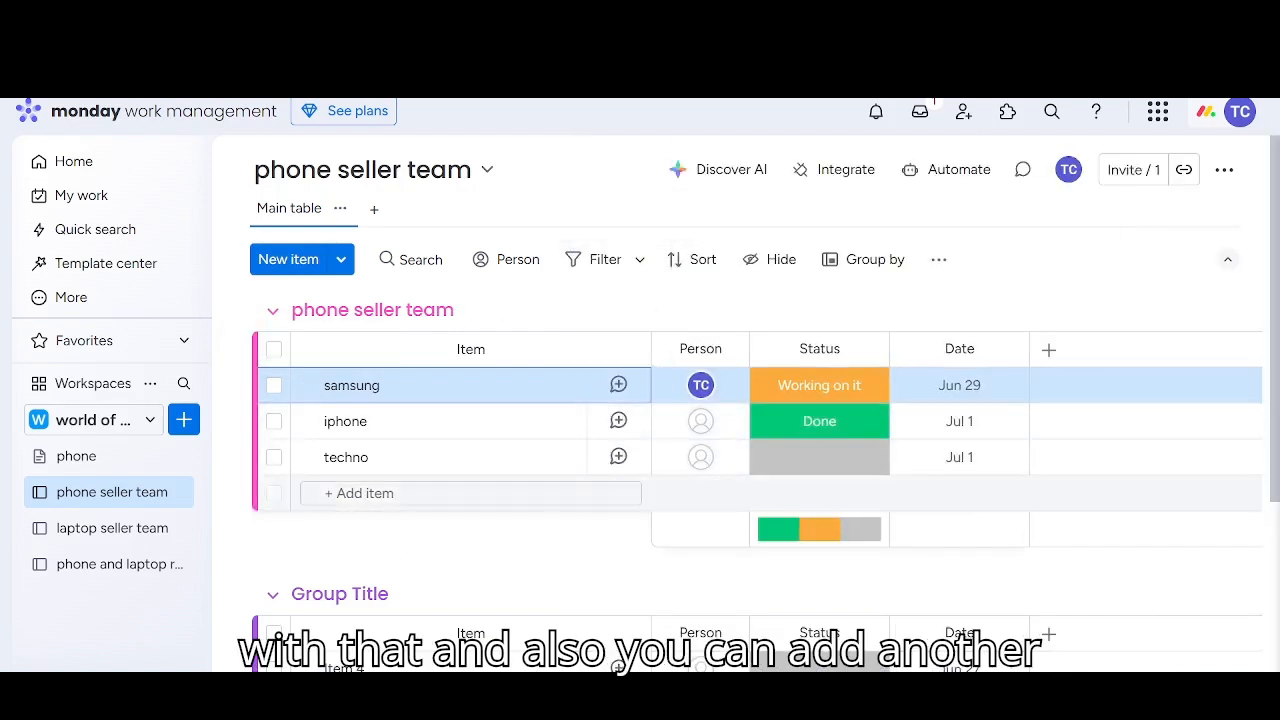
Delete the second group, "Group Title", which contains Item 4 and Item 5
{"action": "scroll", "coordinate": [320, 477], "scroll_direction": "down", "scroll_amount": 2}
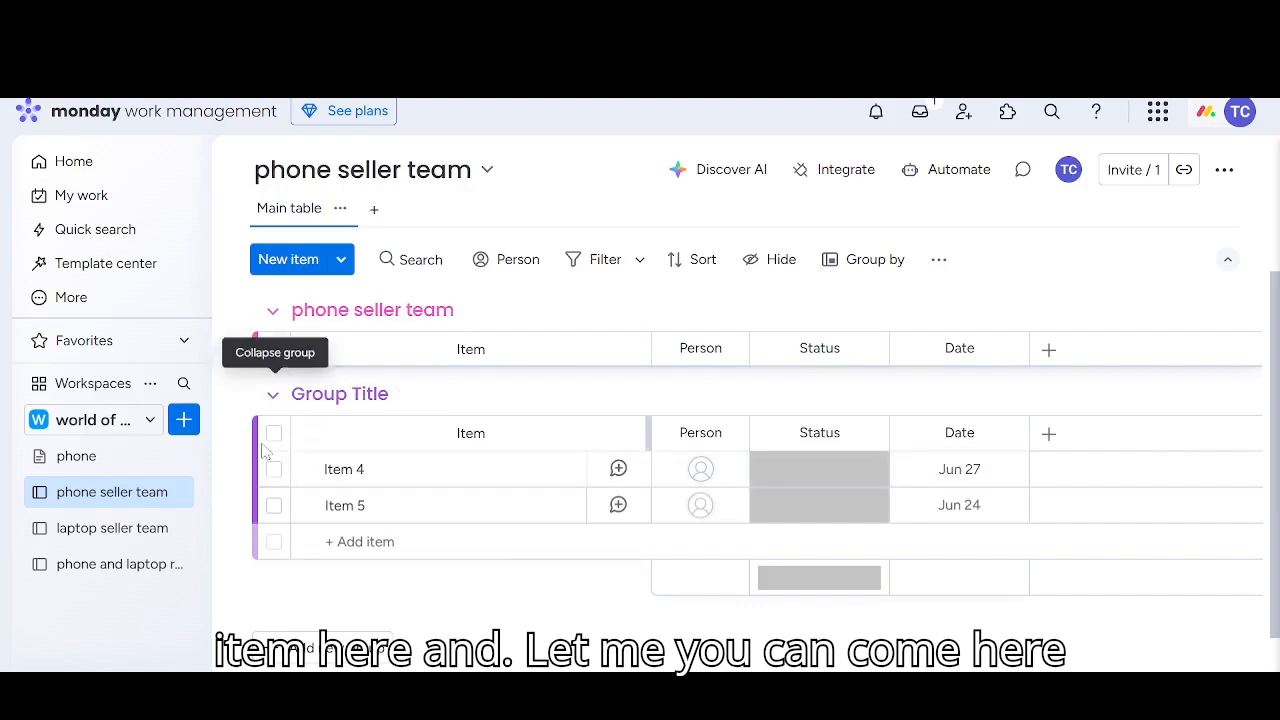
{"action": "left_click", "coordinate": [236, 396]}
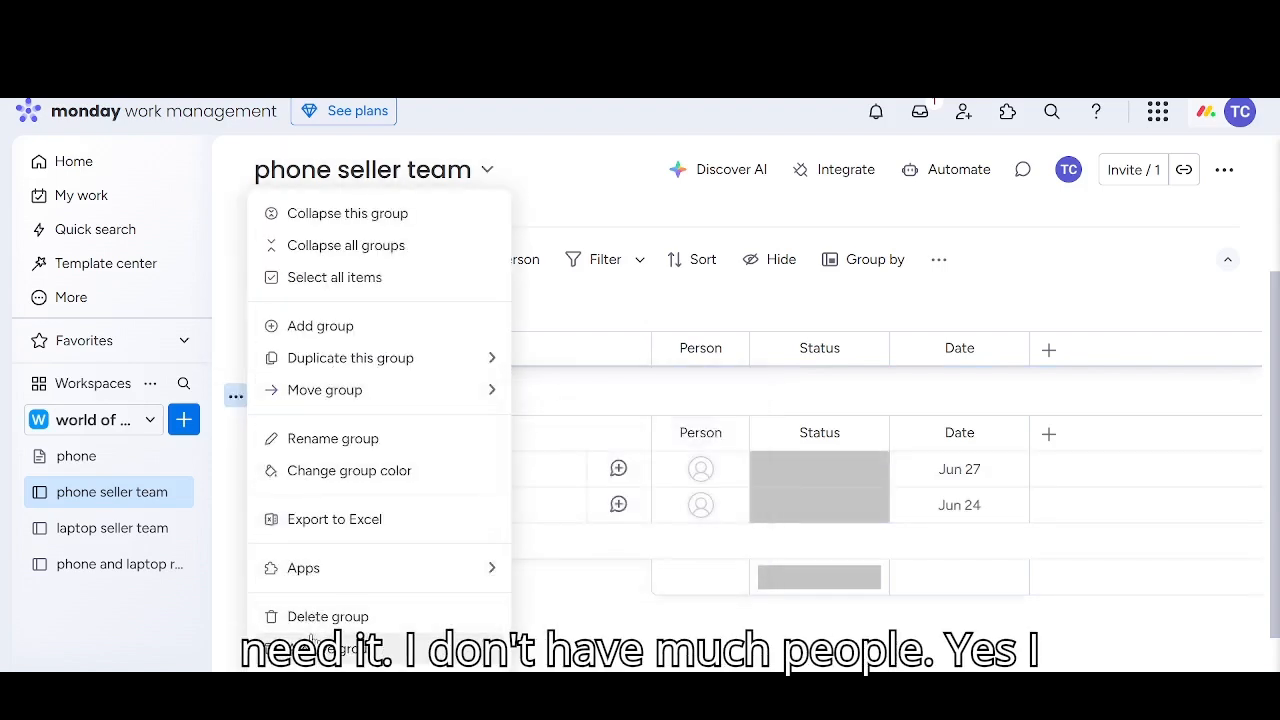
{"action": "left_click", "coordinate": [350, 617]}
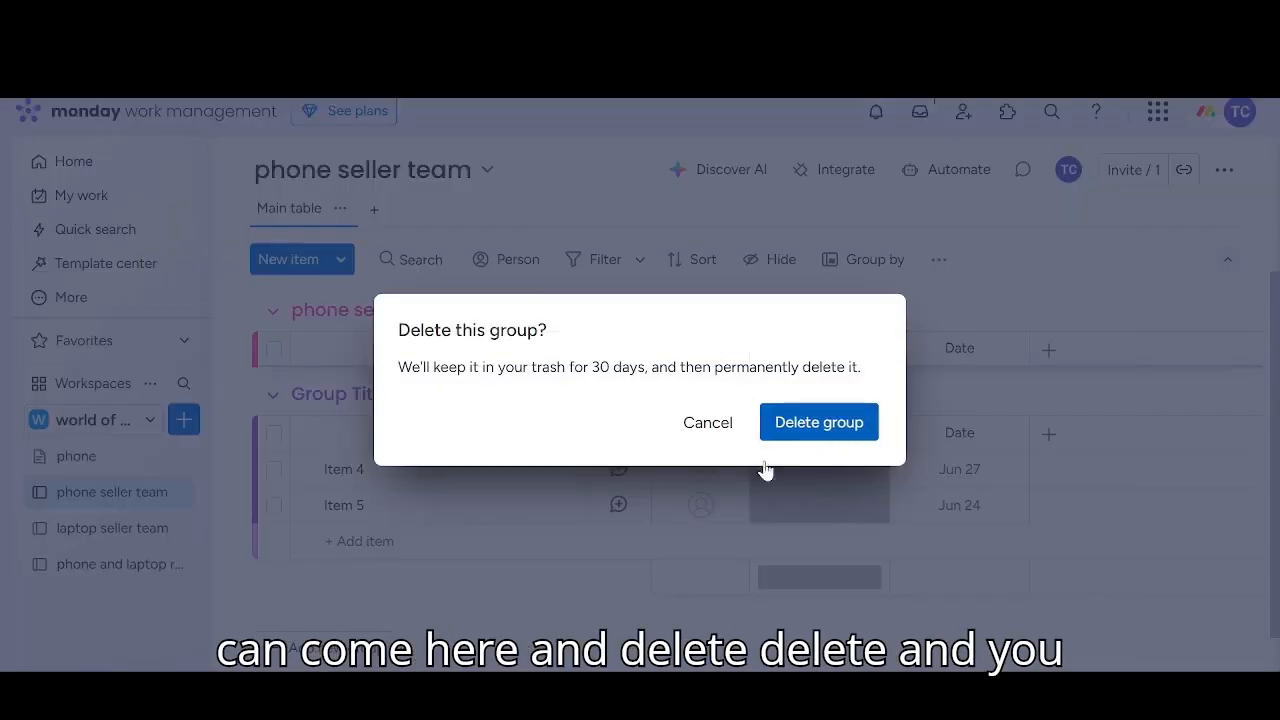
{"action": "left_click", "coordinate": [780, 428]}
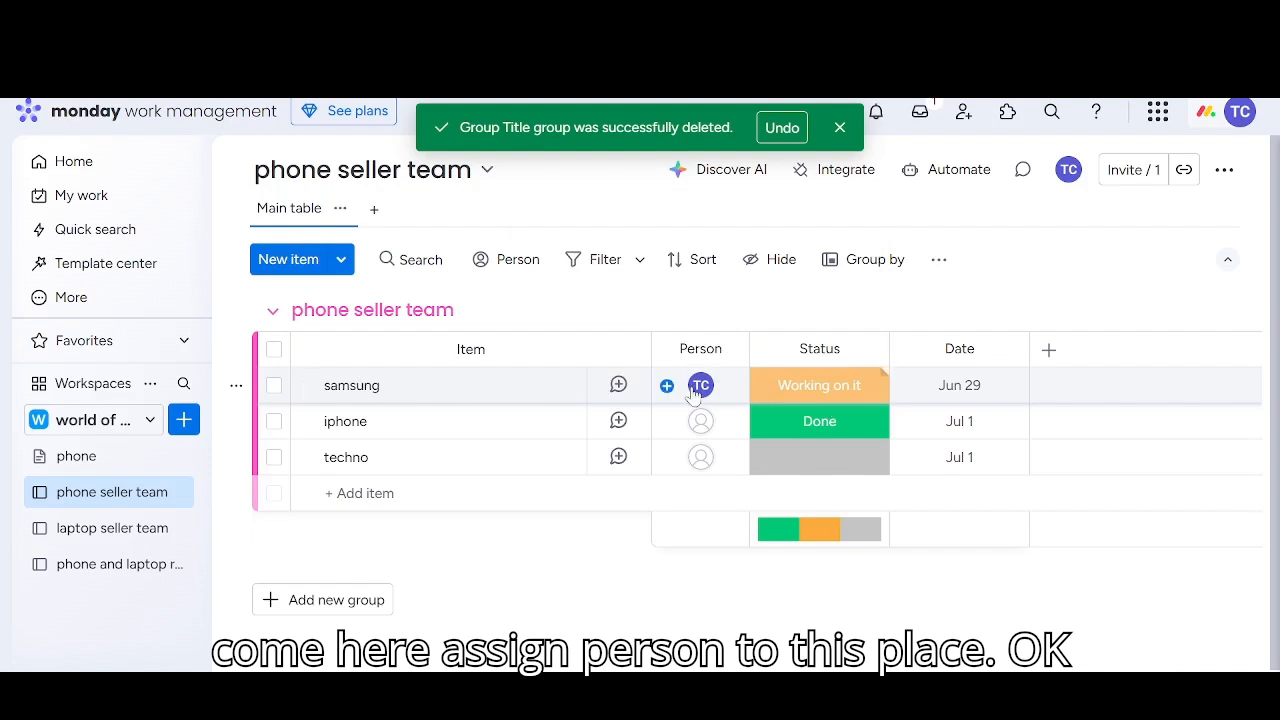
Look at the person assignment options for the samsung item
{"action": "mouse_move", "coordinate": [698, 388]}
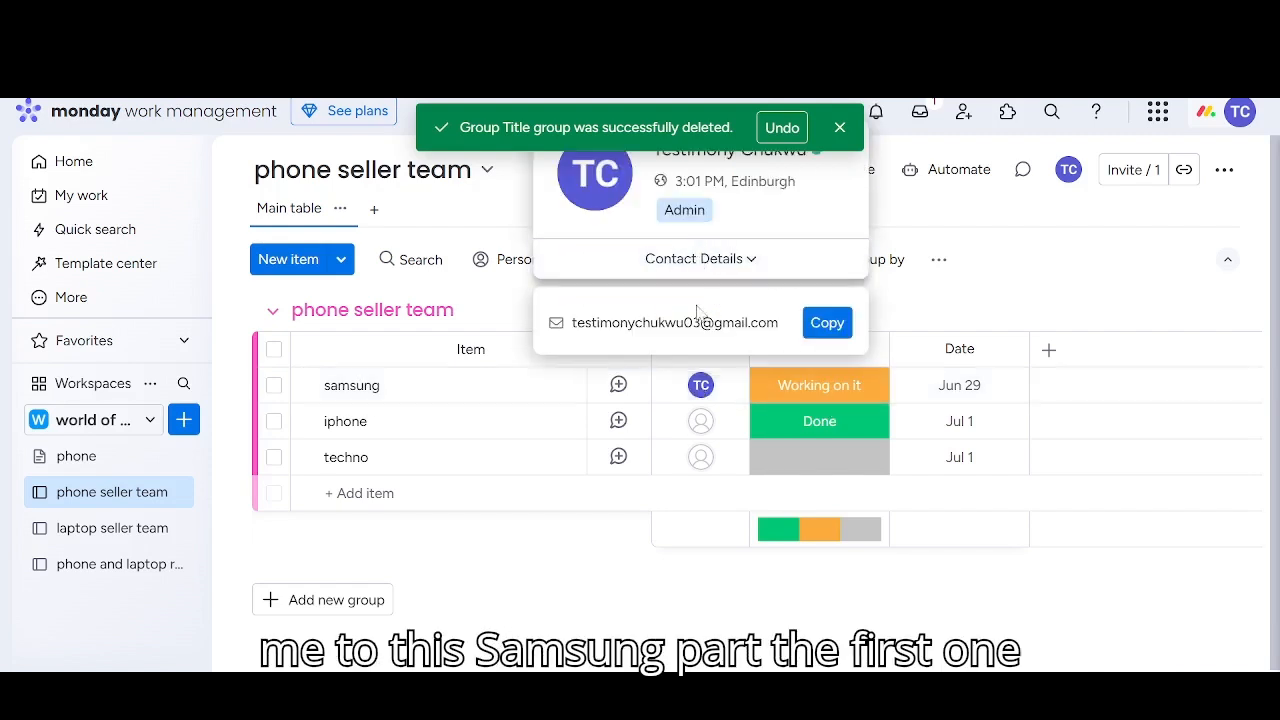
{"action": "left_click", "coordinate": [700, 385]}
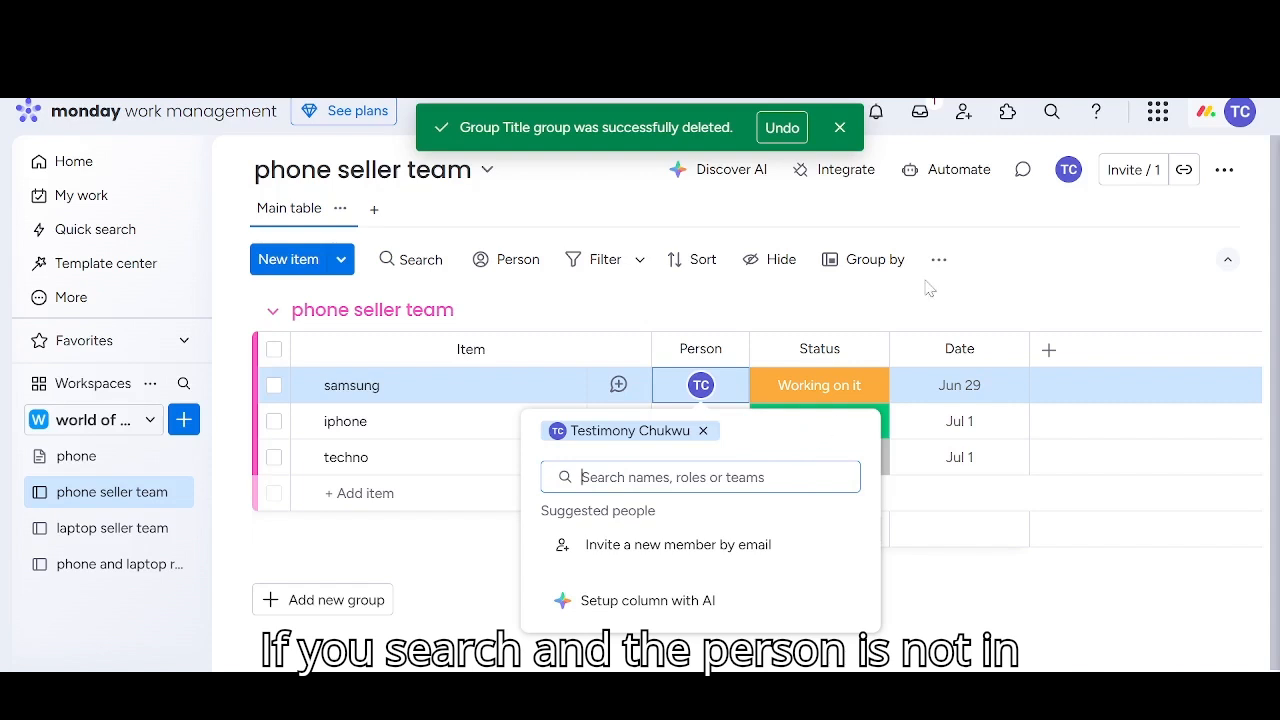
{"action": "left_click", "coordinate": [940, 620]}
Assign the suggested team member to the iphone and techno items
{"action": "left_click", "coordinate": [690, 428]}
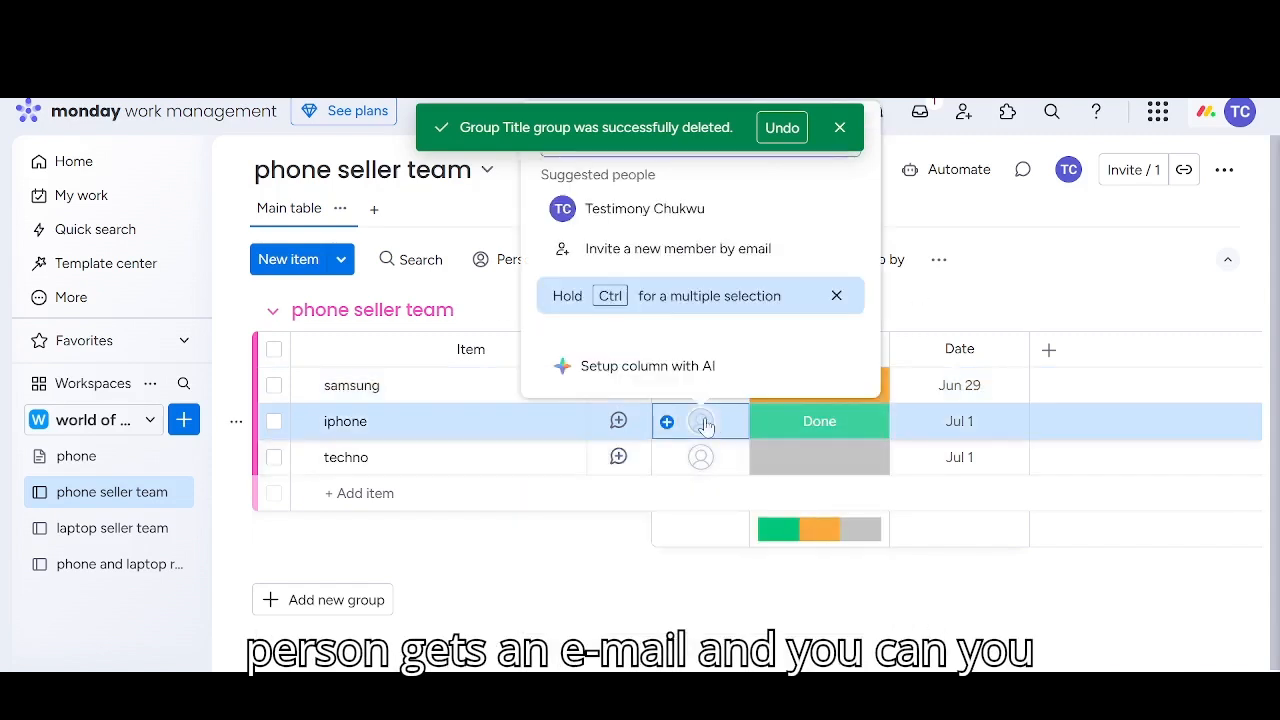
{"action": "left_click", "coordinate": [633, 205]}
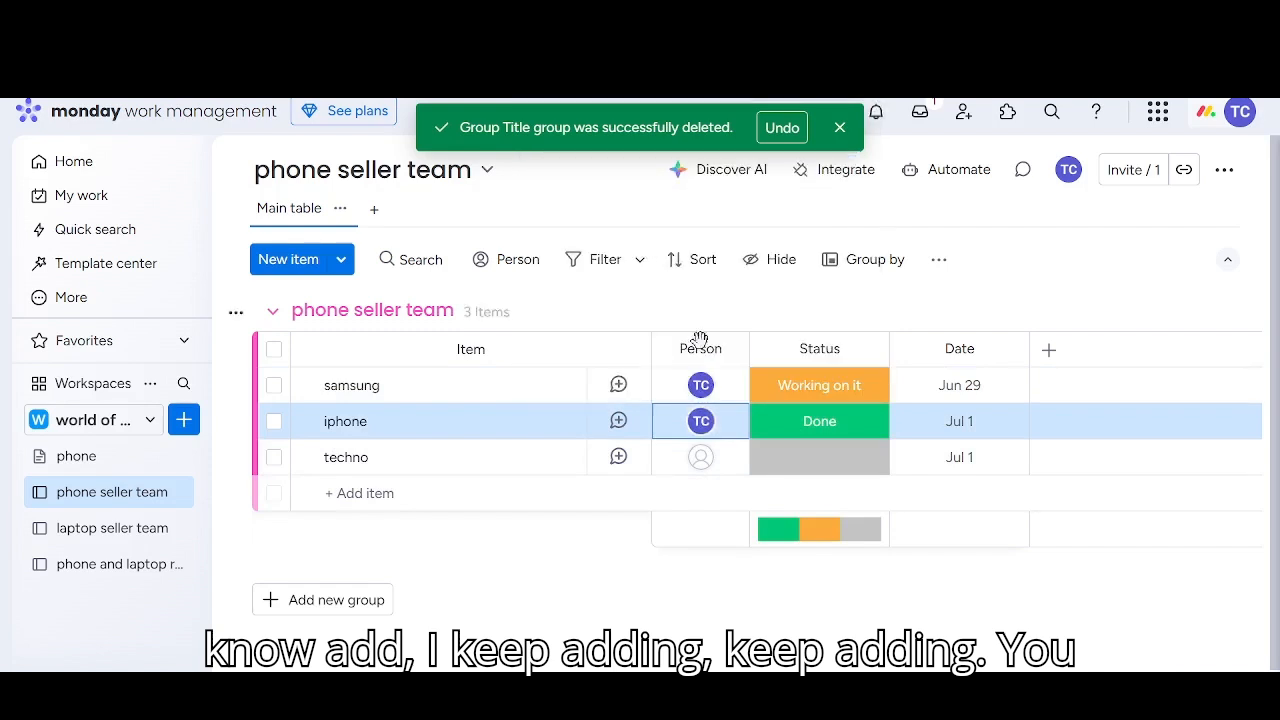
{"action": "left_click", "coordinate": [700, 457]}
{"action": "left_click", "coordinate": [645, 244]}
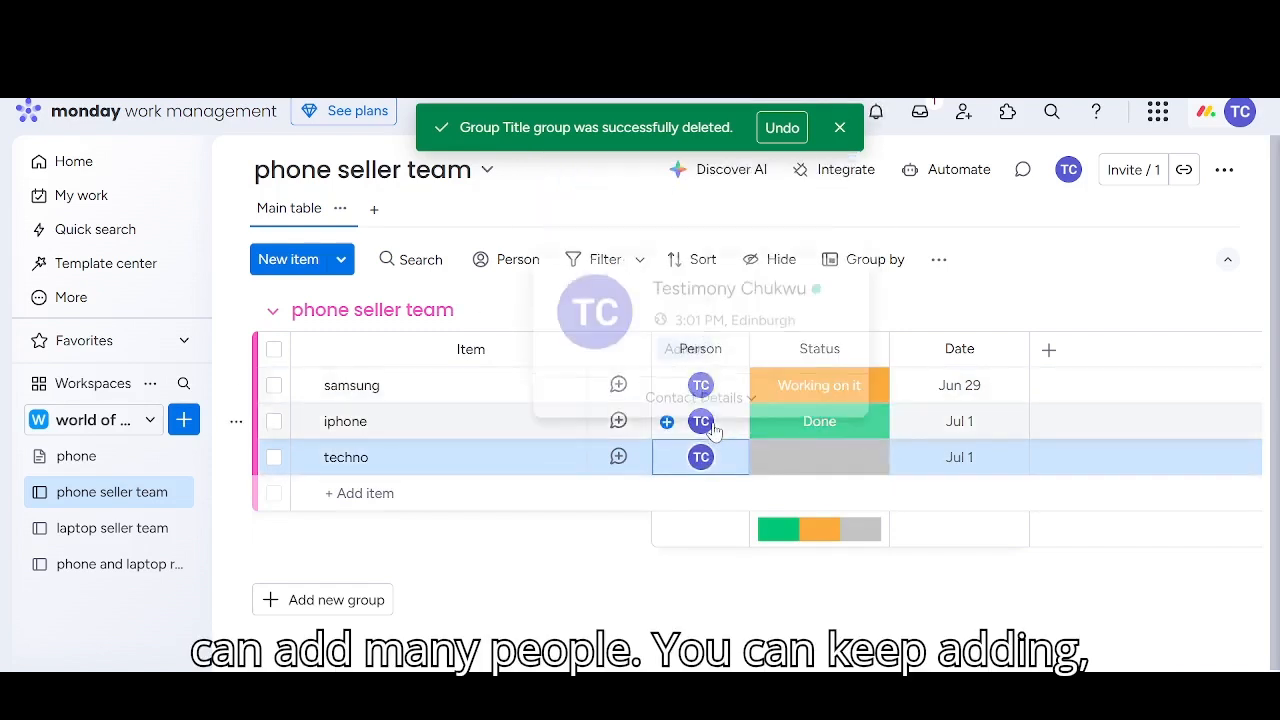
{"action": "left_click", "coordinate": [712, 426]}
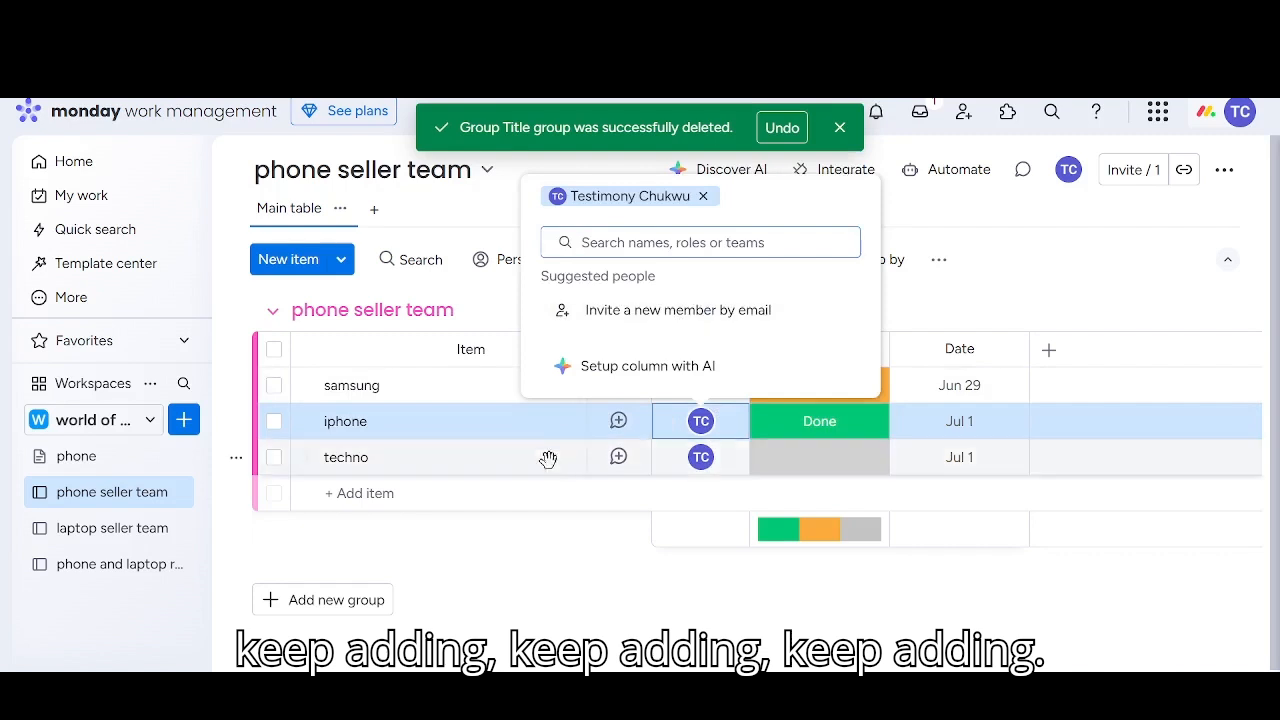
{"action": "left_click", "coordinate": [602, 601]}
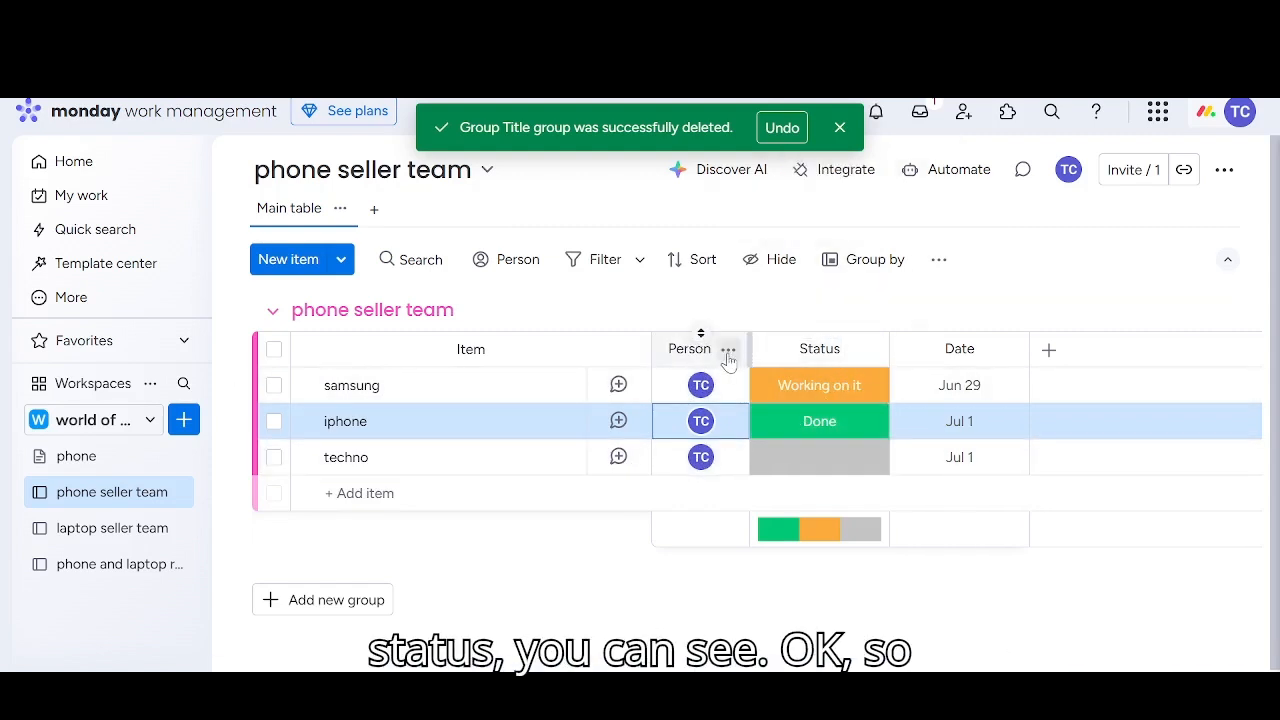
Dismiss the notification about the deleted group
{"action": "left_click", "coordinate": [728, 349]}
{"action": "left_click", "coordinate": [543, 586]}
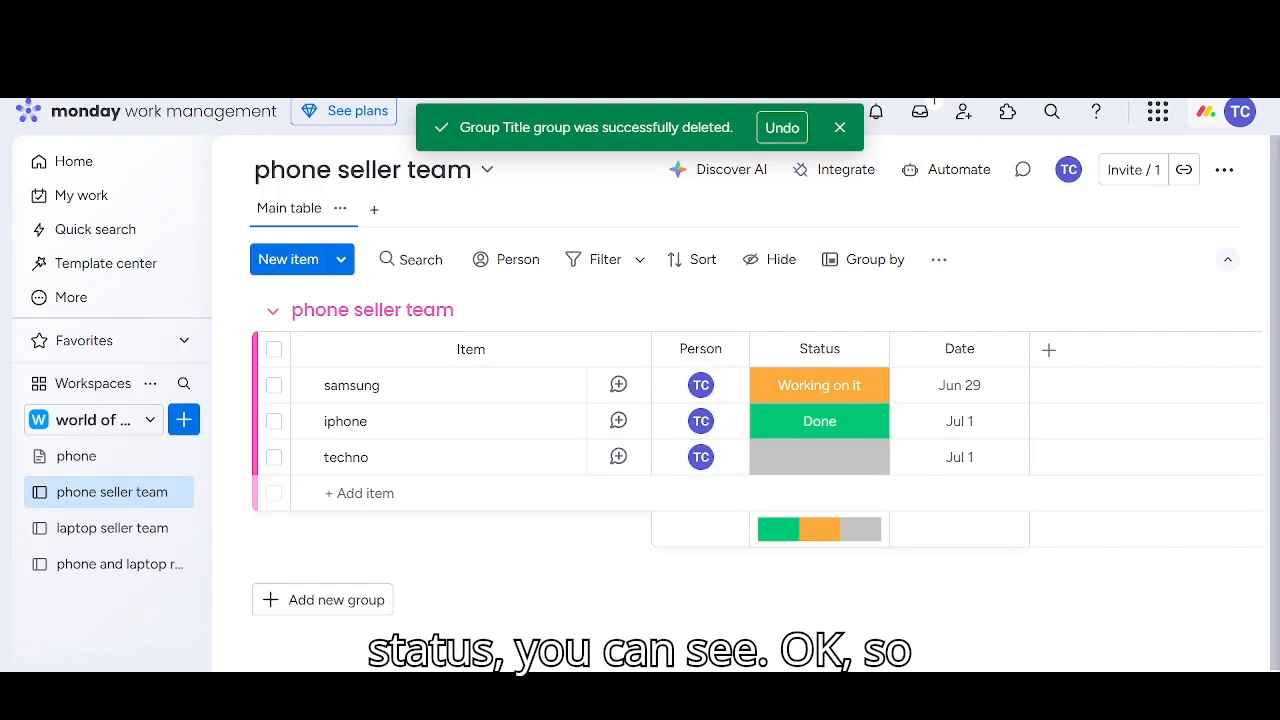
{"action": "left_click", "coordinate": [839, 128]}
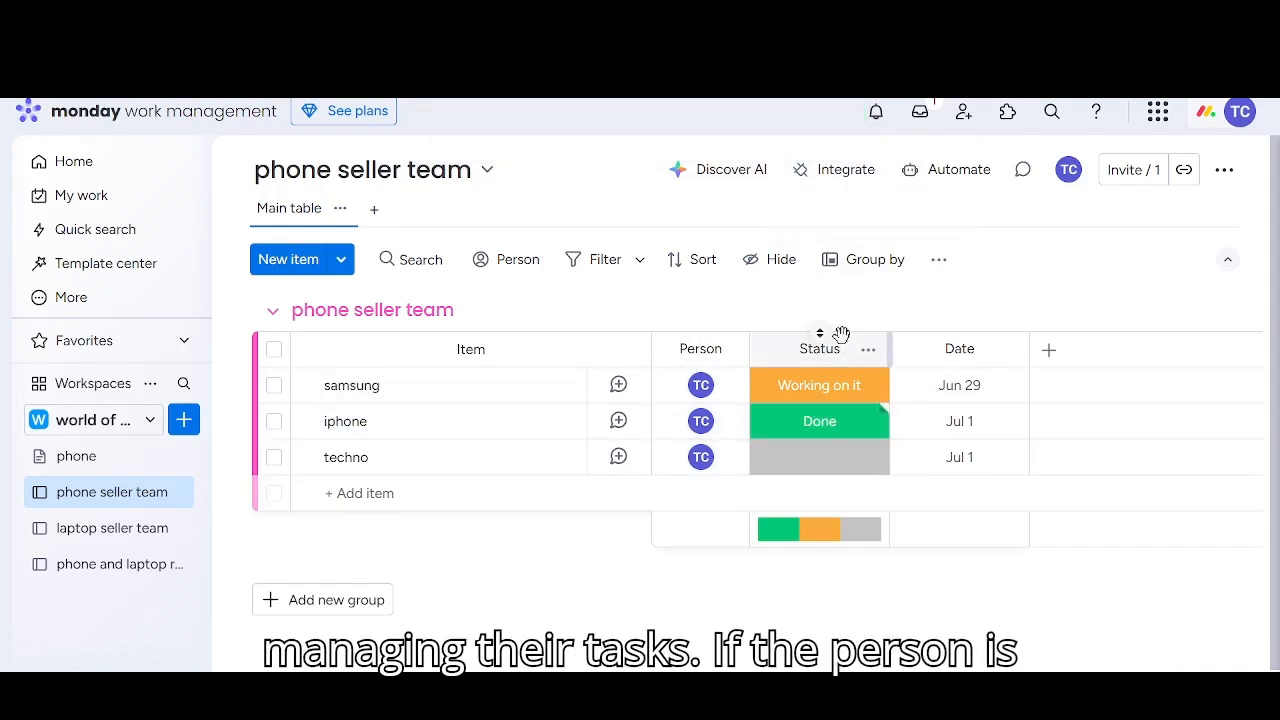
Set the samsung item's status to Stuck and change it to Done
{"action": "left_click", "coordinate": [855, 395]}
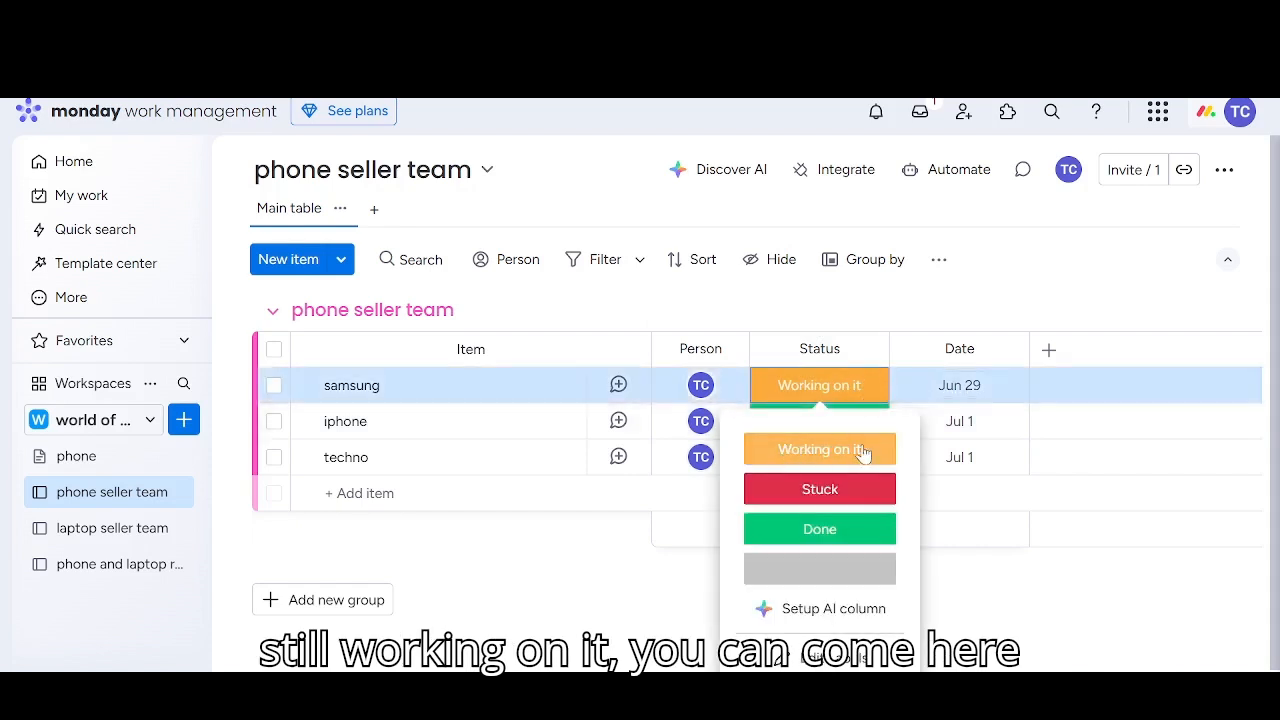
{"action": "left_click", "coordinate": [808, 492]}
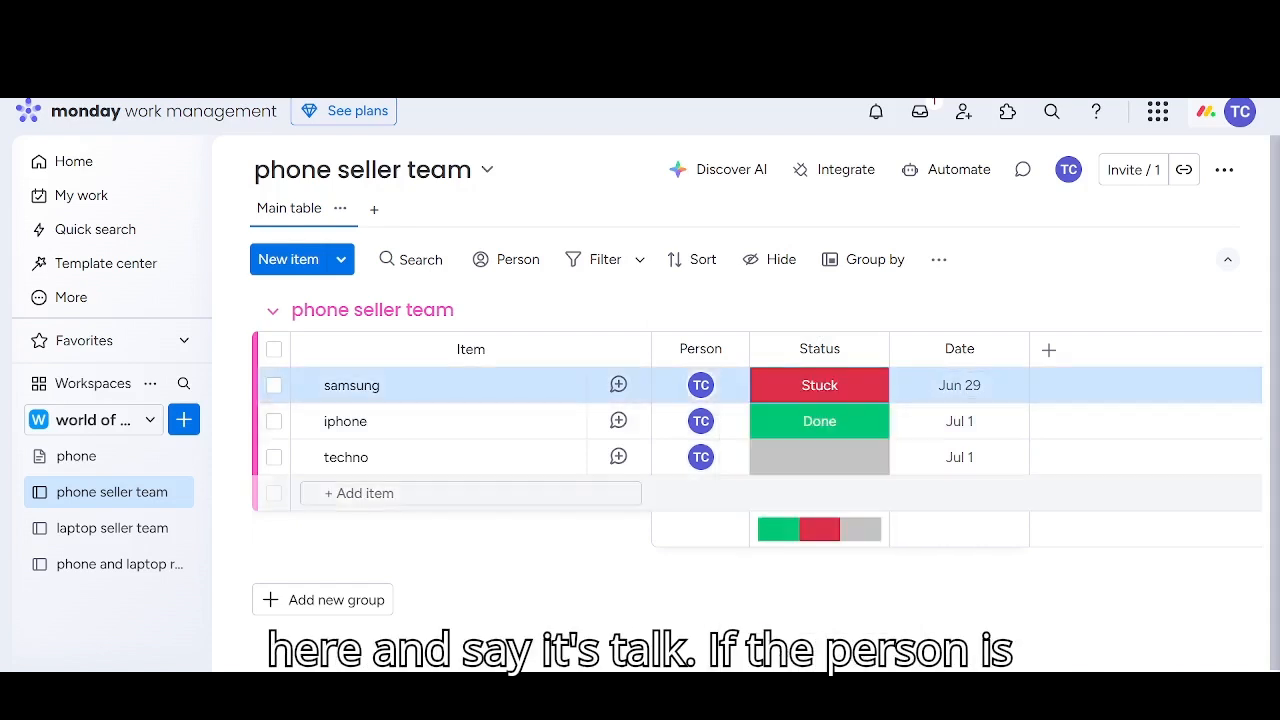
{"action": "left_click", "coordinate": [854, 389]}
{"action": "left_click", "coordinate": [820, 530]}
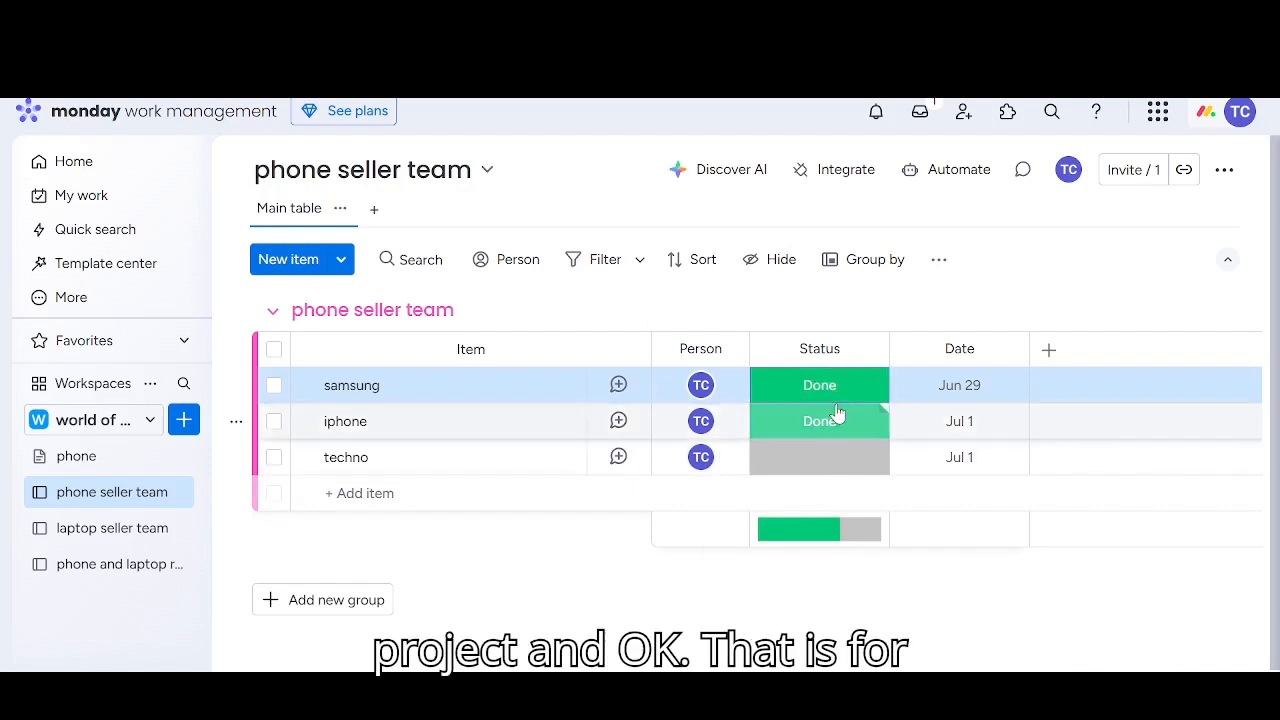
{"action": "left_click", "coordinate": [1236, 469]}
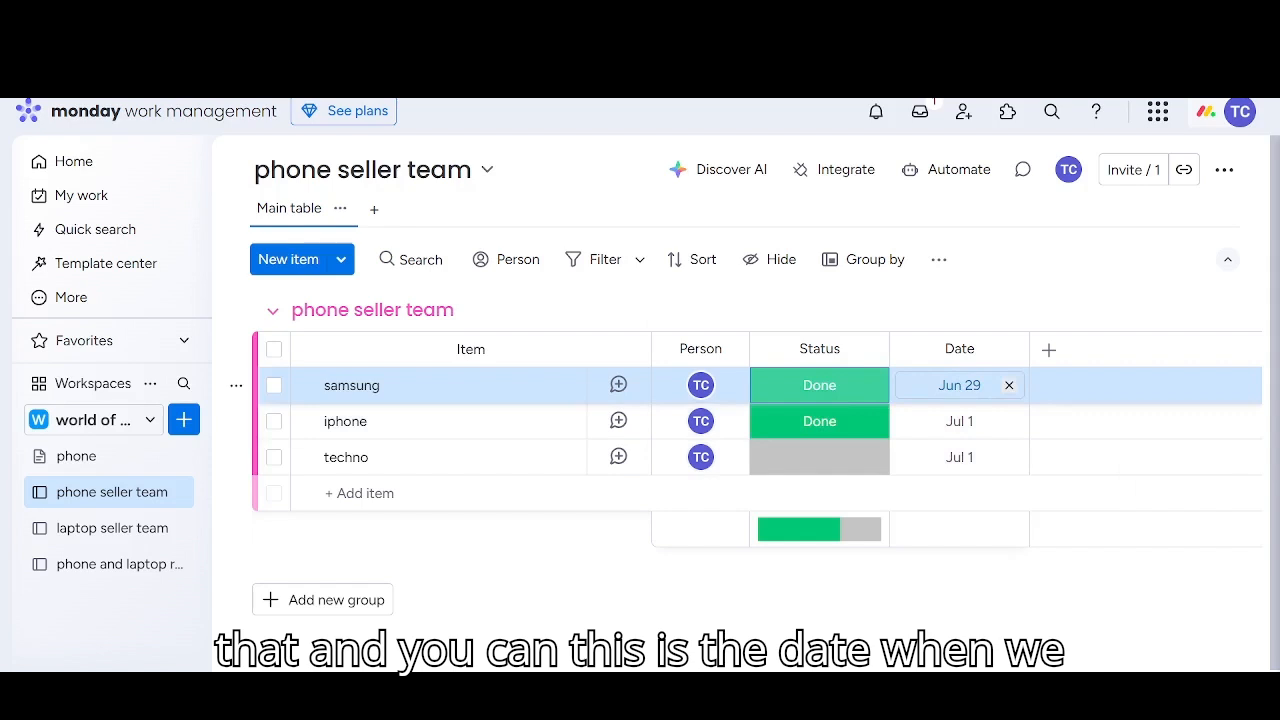
Set the iphone item's date to July 2, 2025 and the techno item's date to July 3, 2025
{"action": "left_click", "coordinate": [959, 385]}
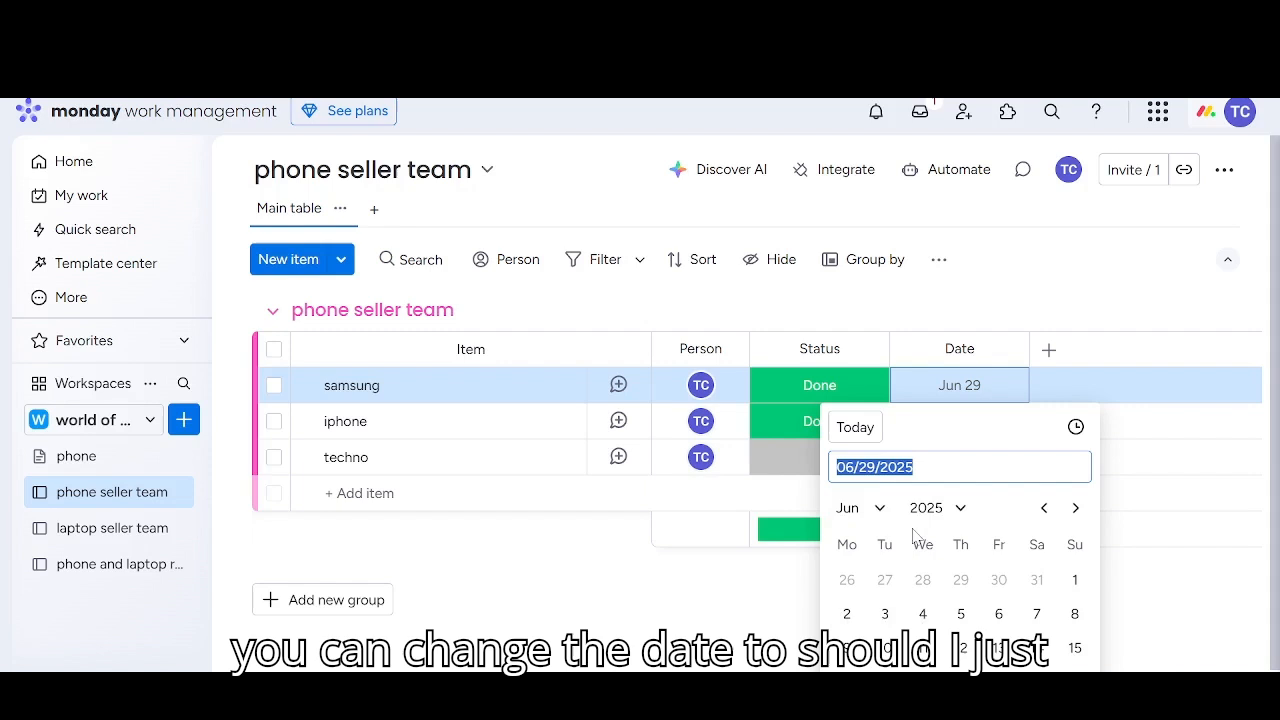
{"action": "left_click", "coordinate": [1160, 609]}
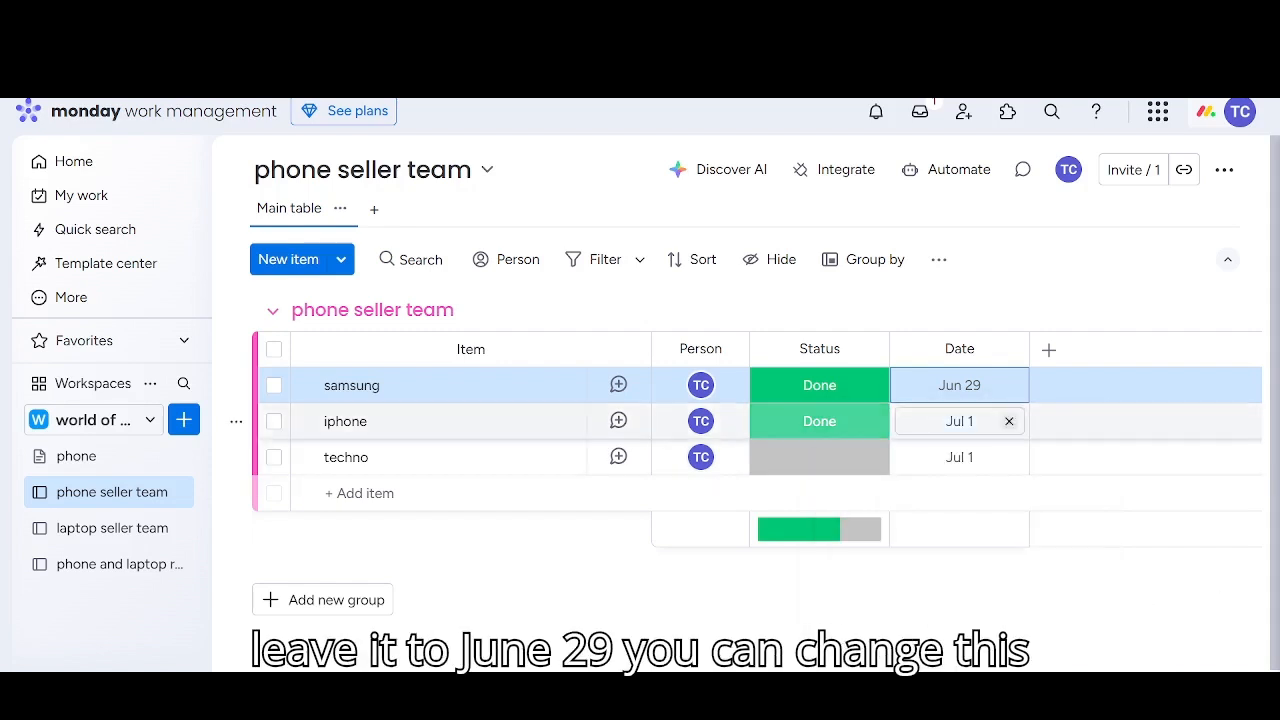
{"action": "left_click", "coordinate": [960, 421]}
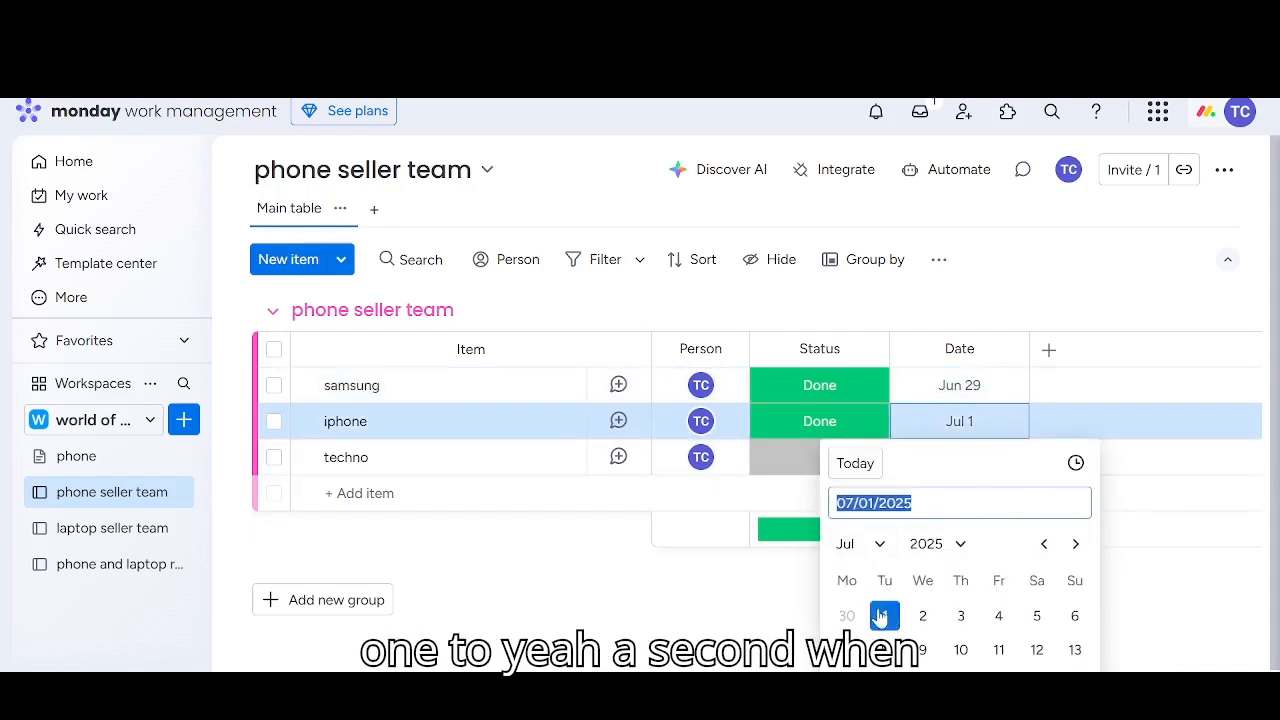
{"action": "left_click", "coordinate": [922, 615]}
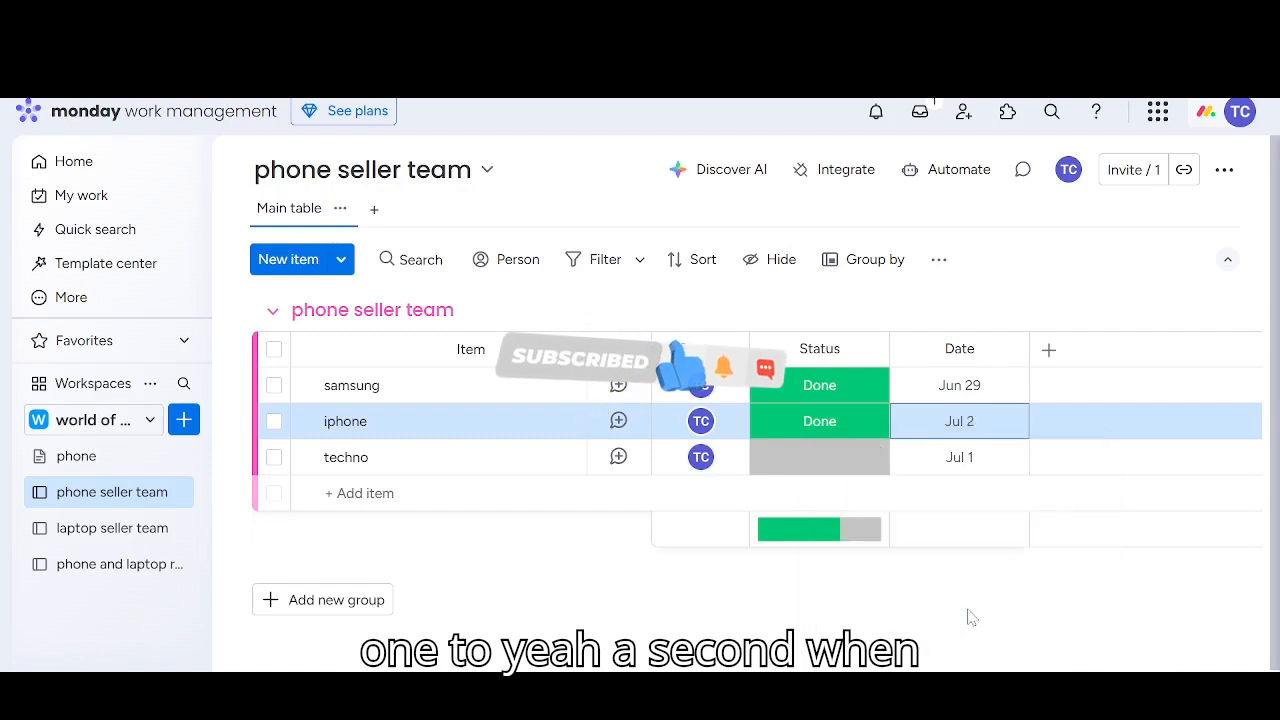
{"action": "left_click", "coordinate": [960, 457]}
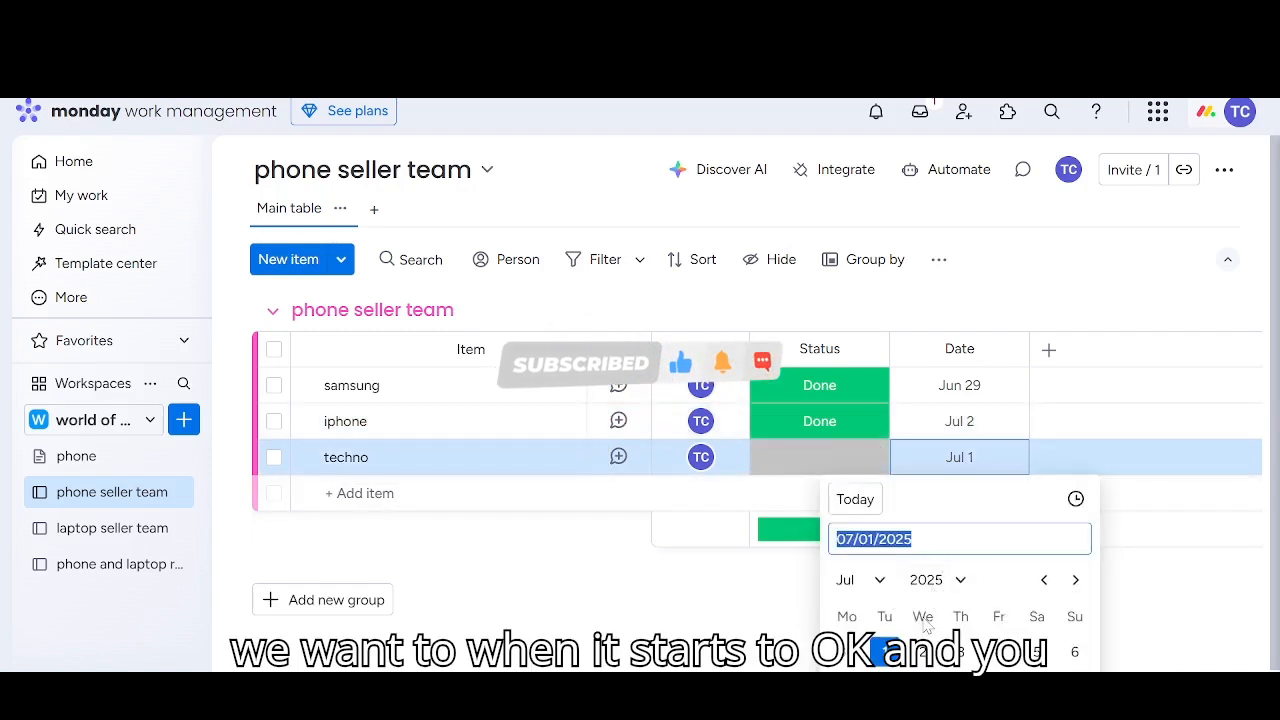
{"action": "left_click", "coordinate": [962, 652]}
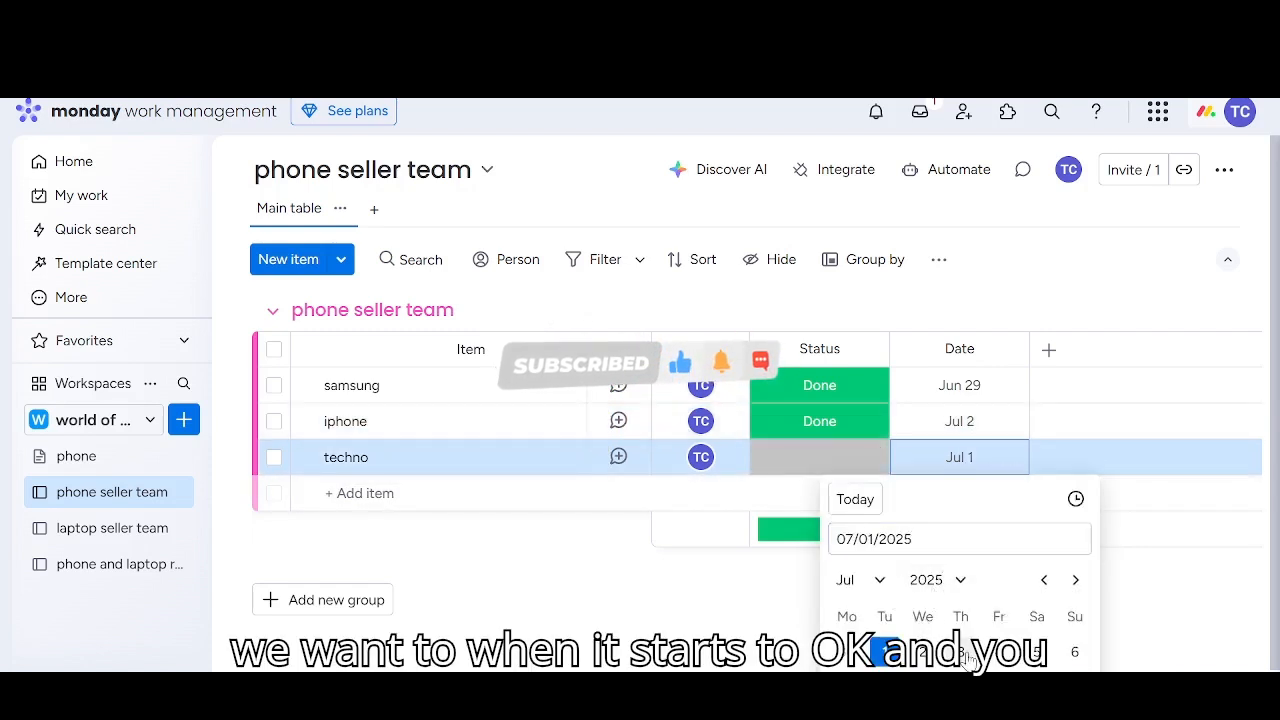
Add a Timeline column to the phone seller team board and dismiss the WhatsApp notification
{"action": "left_click", "coordinate": [1049, 350]}
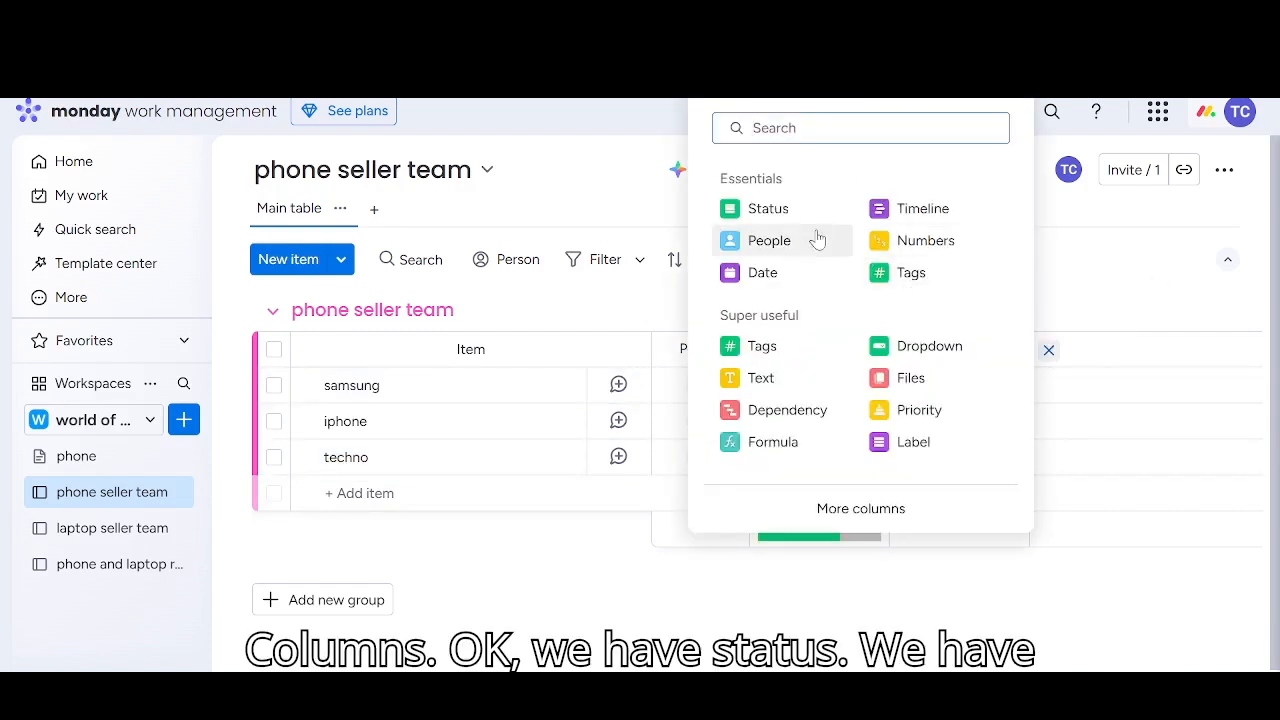
{"action": "left_click", "coordinate": [907, 212]}
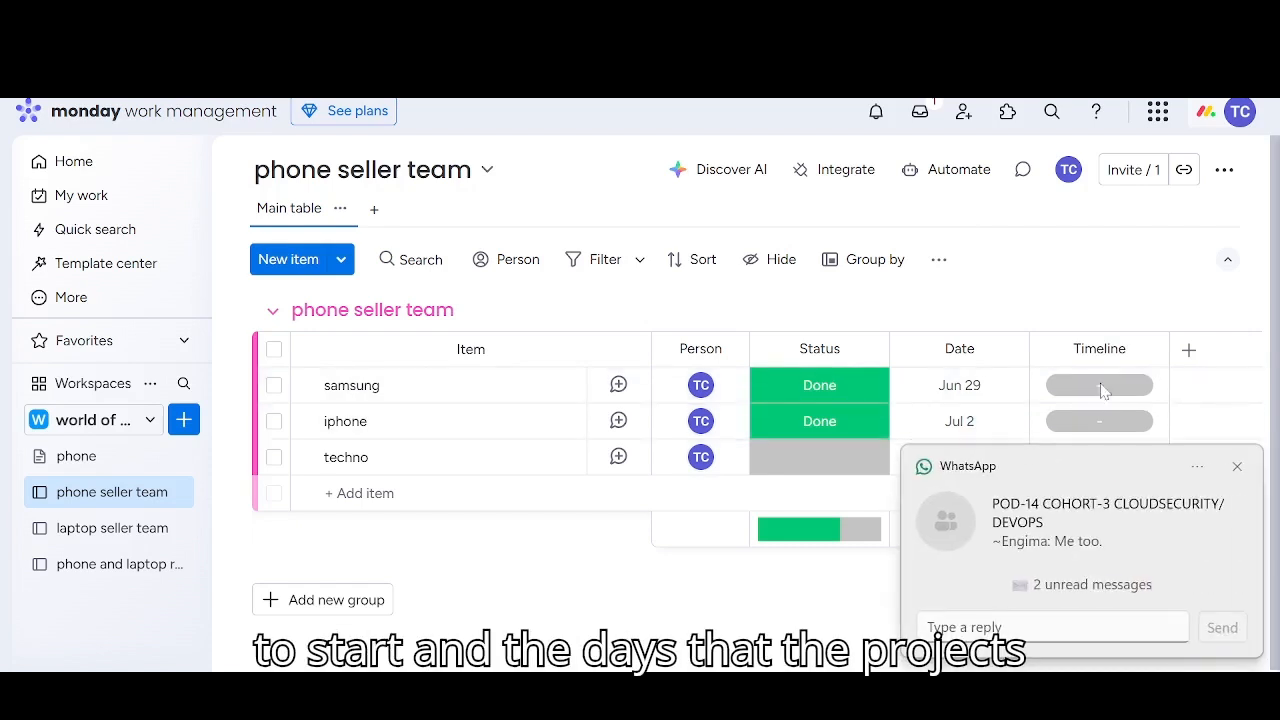
{"action": "left_click", "coordinate": [1237, 468]}
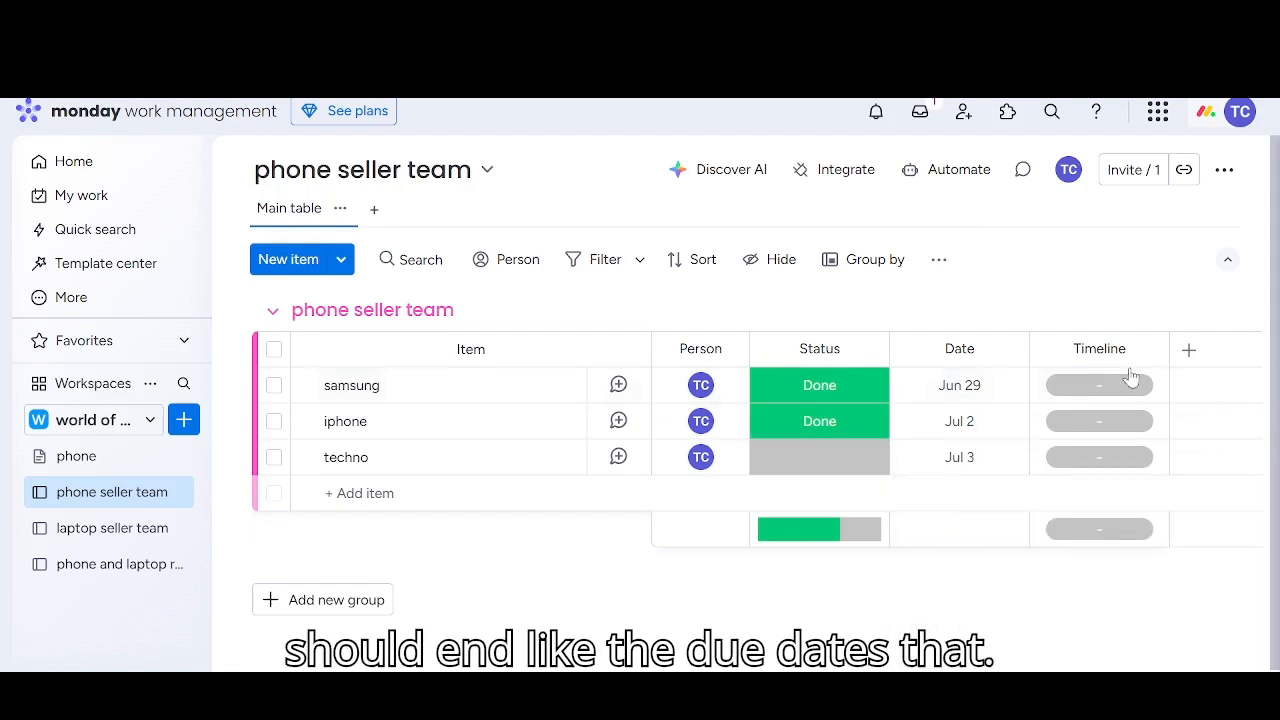
Set the samsung item's timeline to start on July 1, 2025 and end on July 2, 2025
{"action": "left_click", "coordinate": [1083, 386]}
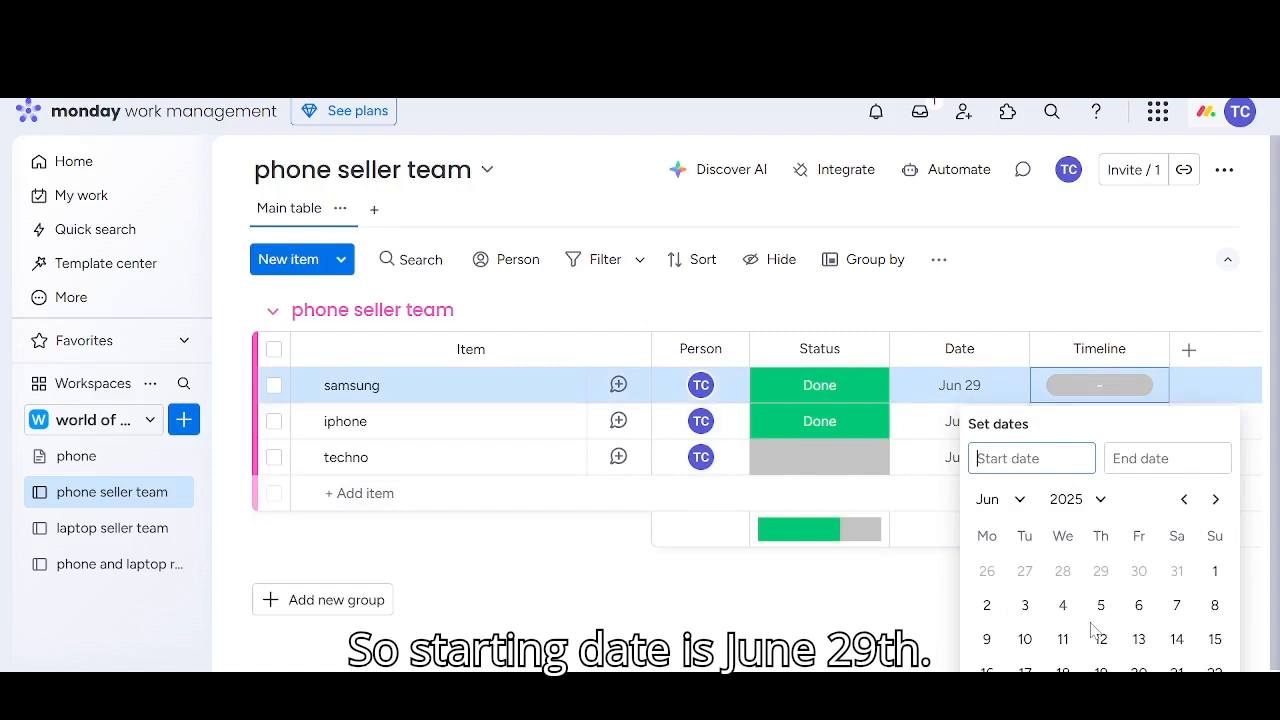
{"action": "scroll", "coordinate": [1266, 589], "scroll_direction": "down", "scroll_amount": 1}
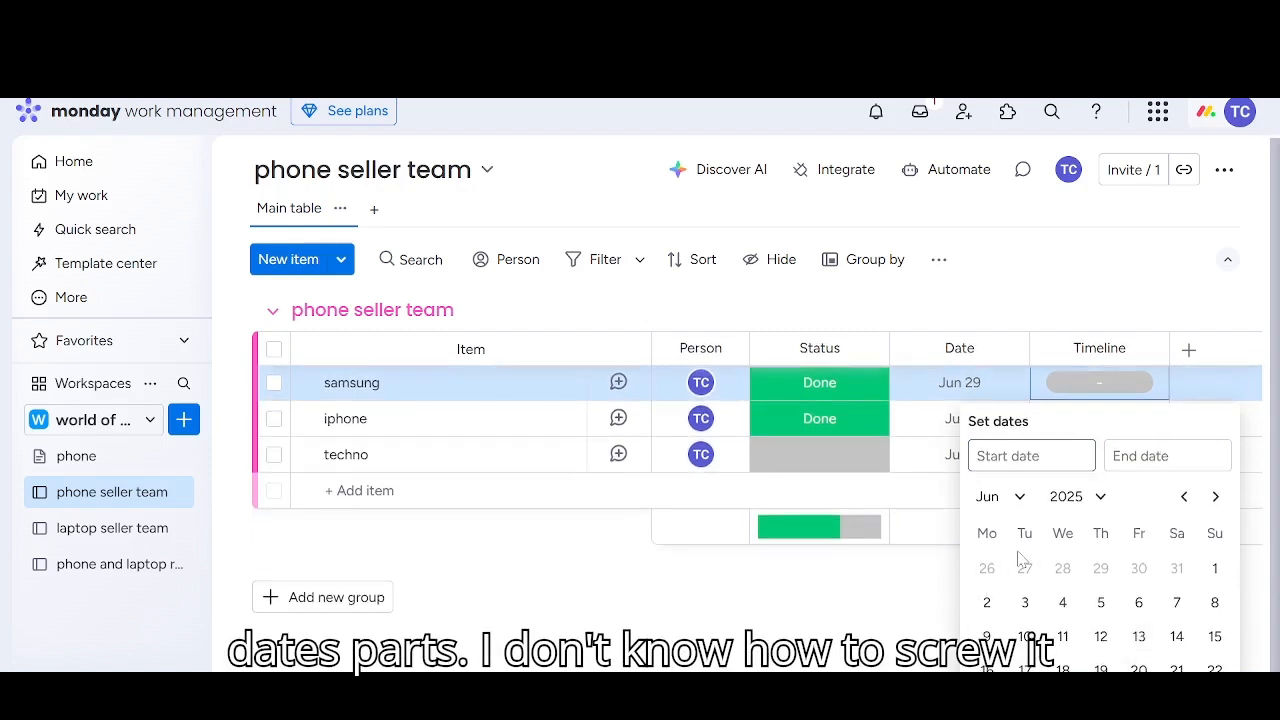
{"action": "left_click", "coordinate": [1019, 500]}
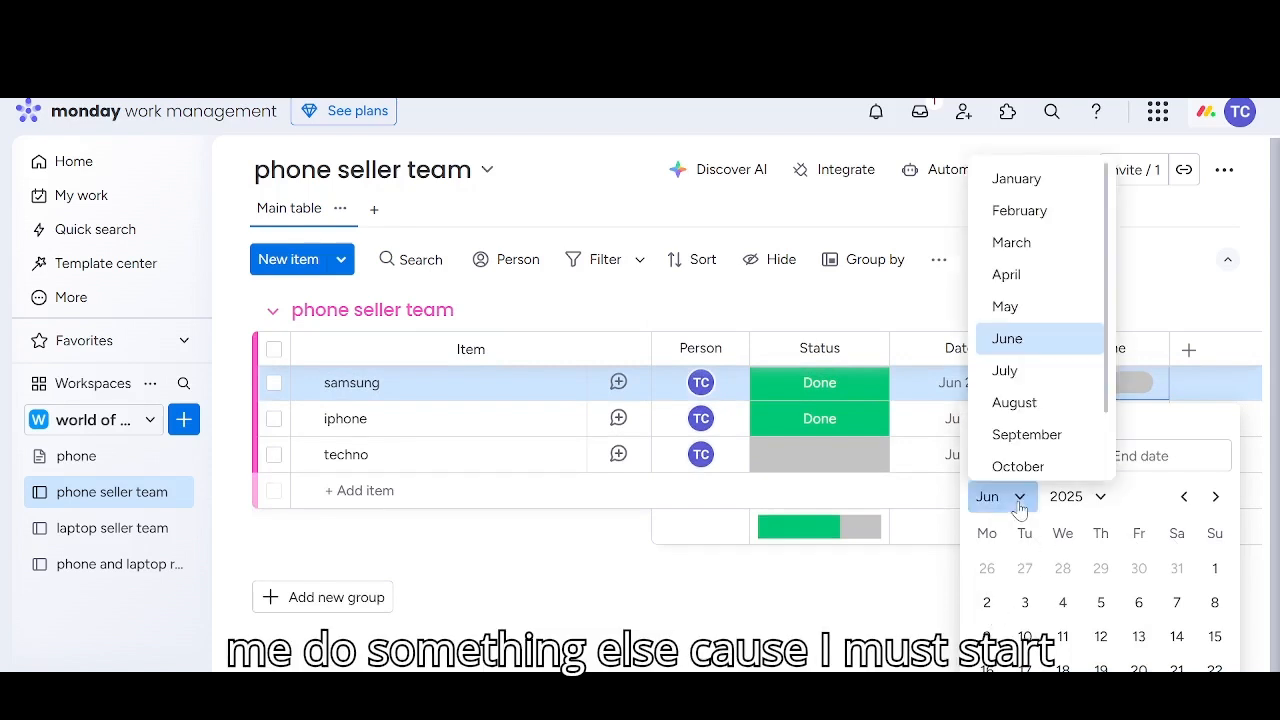
{"action": "left_click", "coordinate": [1010, 371]}
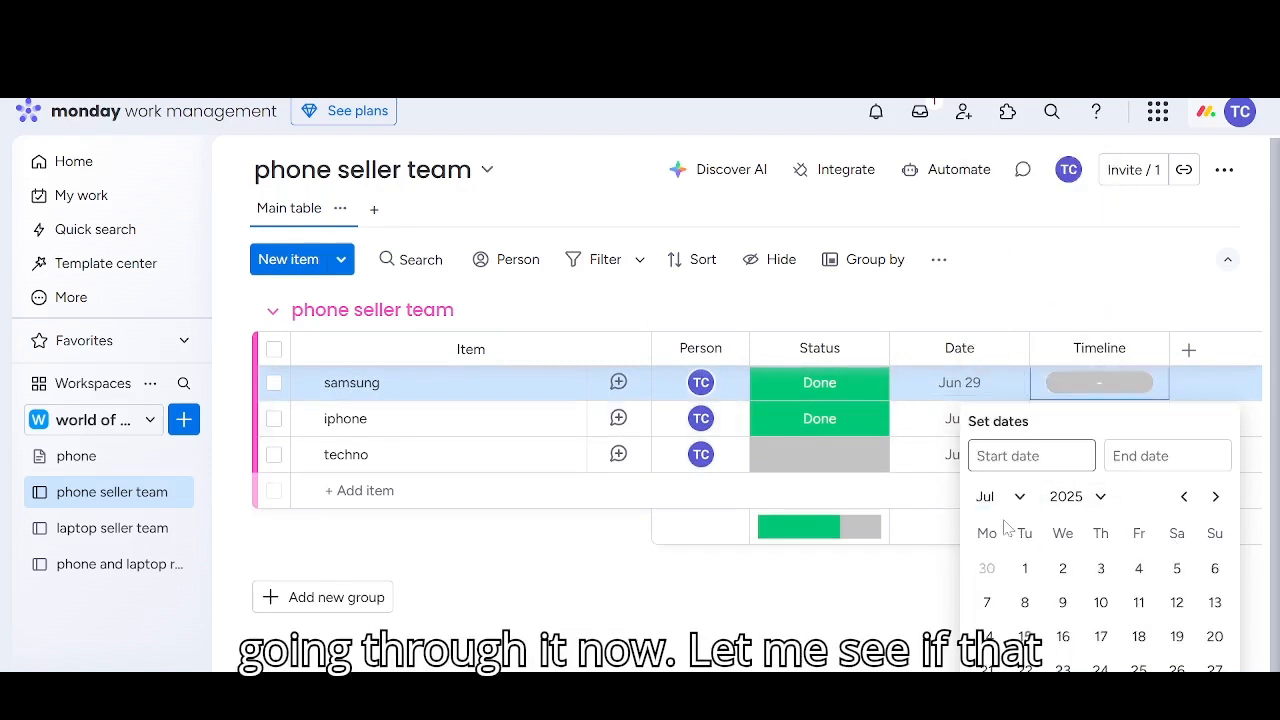
{"action": "left_click", "coordinate": [1025, 568]}
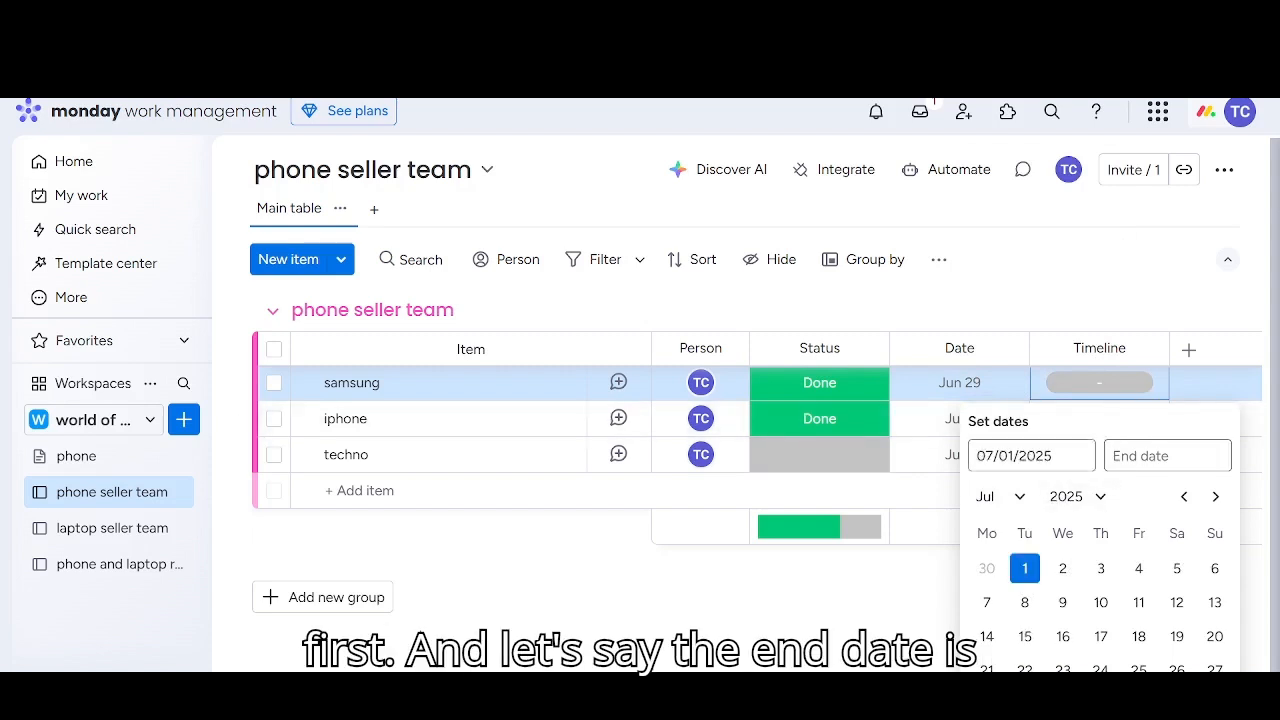
{"action": "left_click", "coordinate": [1062, 570]}
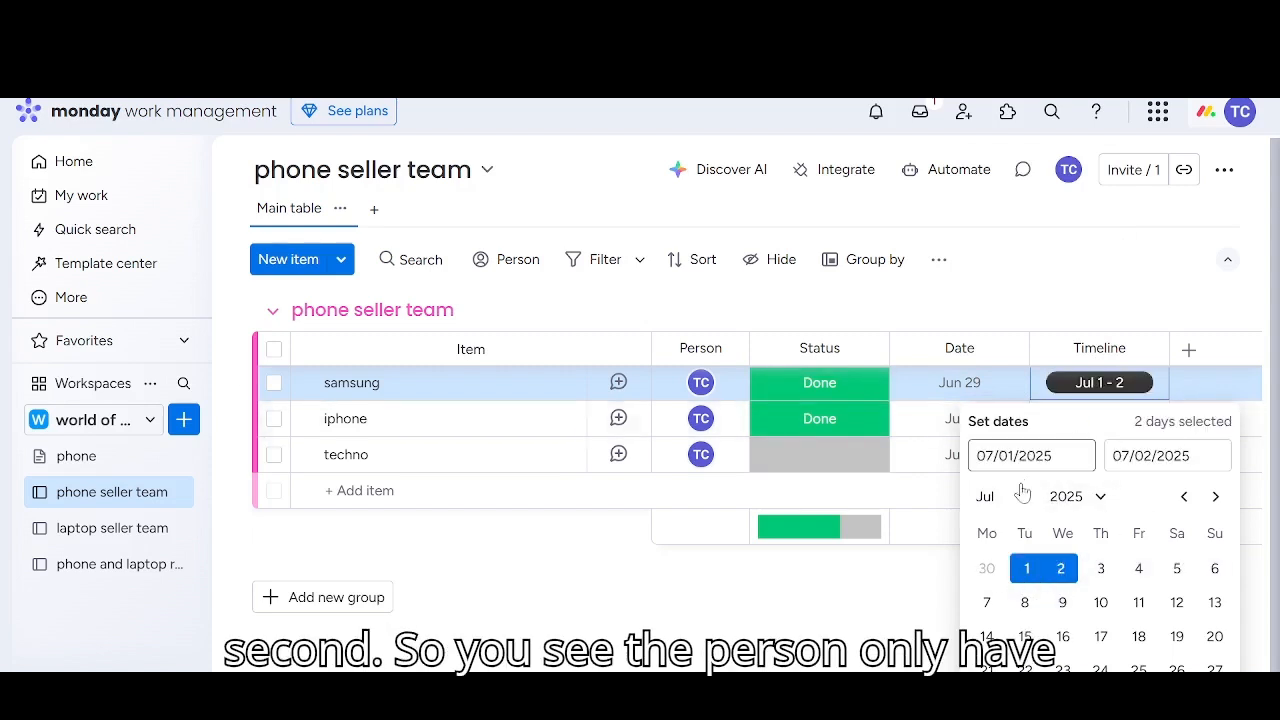
{"action": "left_click", "coordinate": [928, 620]}
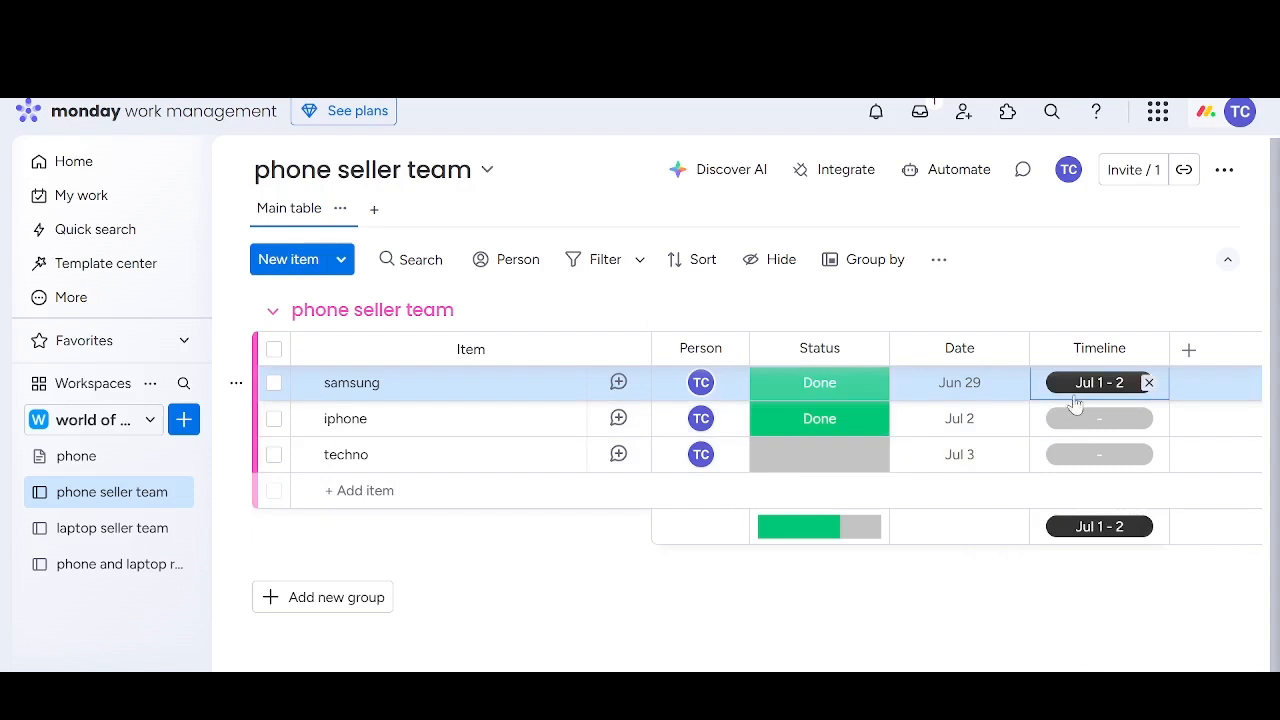
Add a Priority column to the board and set the samsung item's priority to Critical
{"action": "left_click", "coordinate": [1189, 351]}
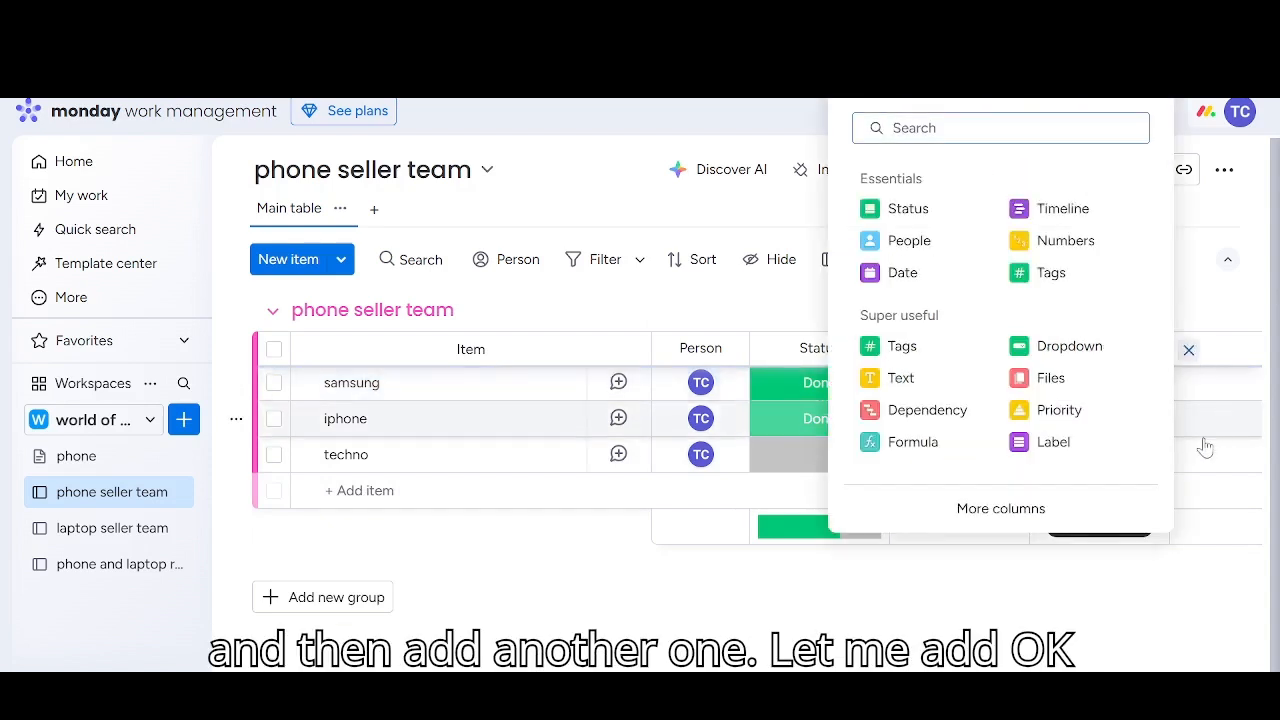
{"action": "left_click", "coordinate": [1051, 421]}
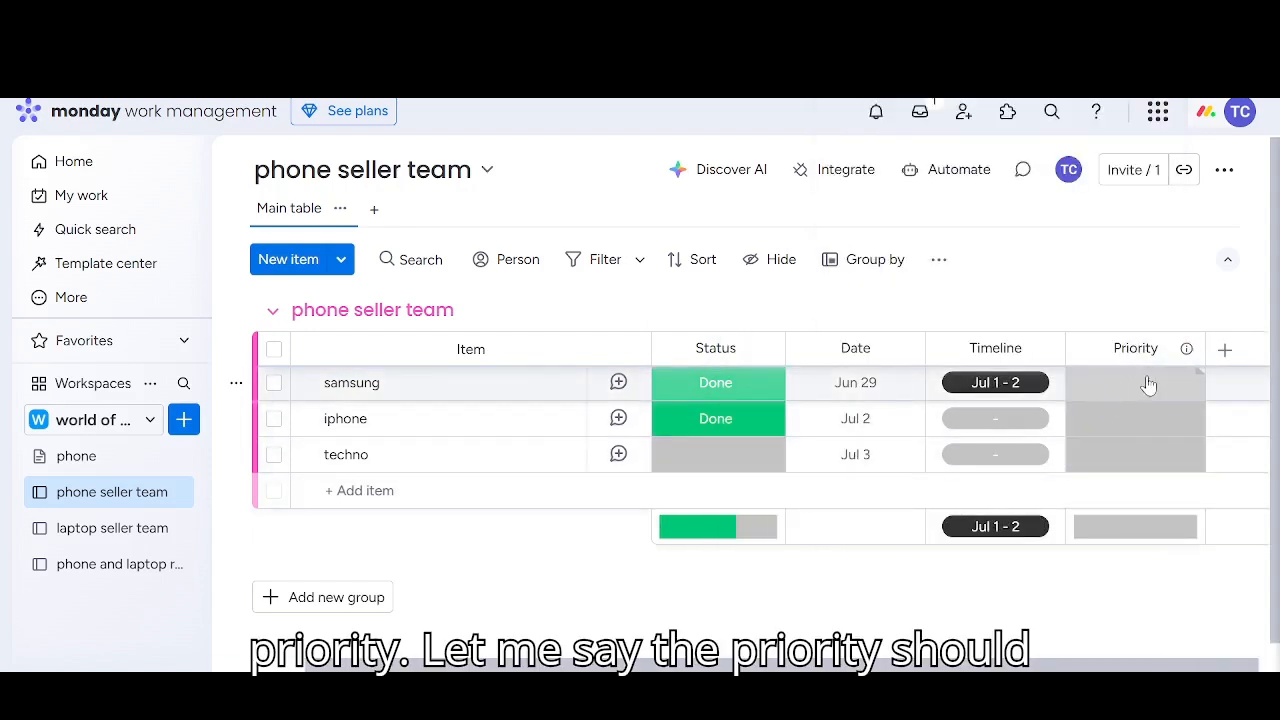
{"action": "left_click", "coordinate": [1130, 392]}
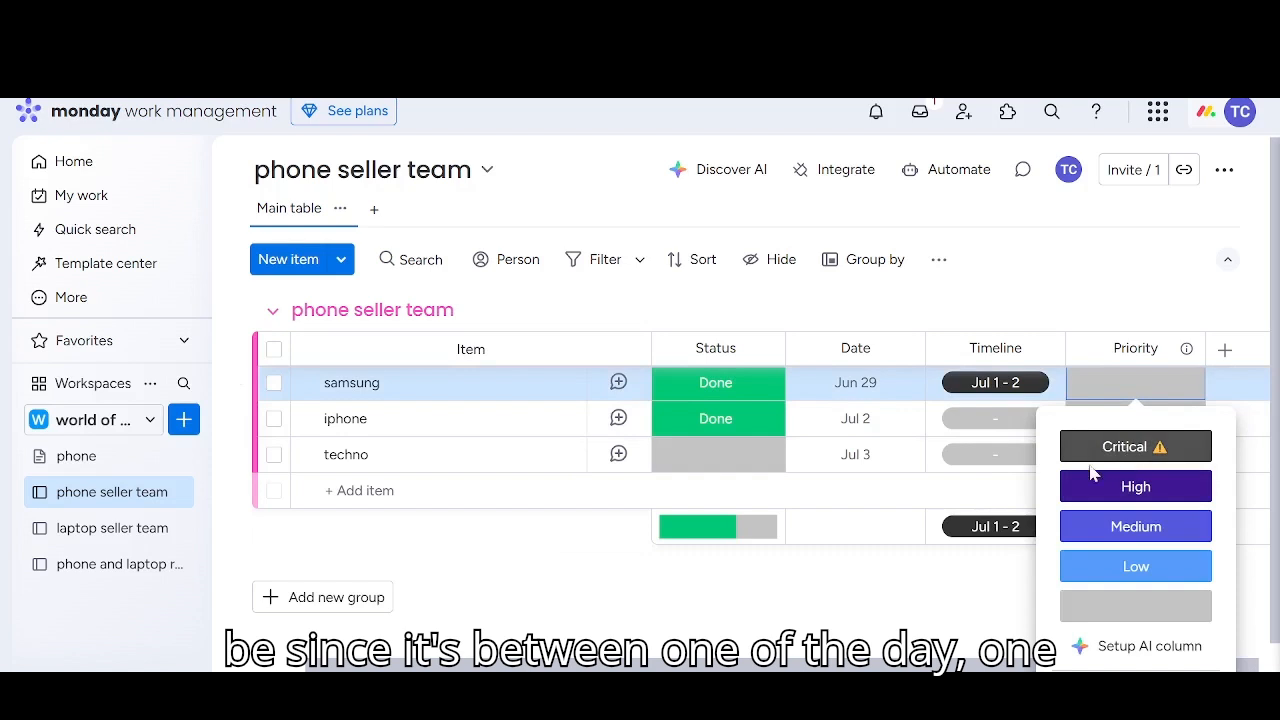
{"action": "left_click", "coordinate": [1124, 447]}
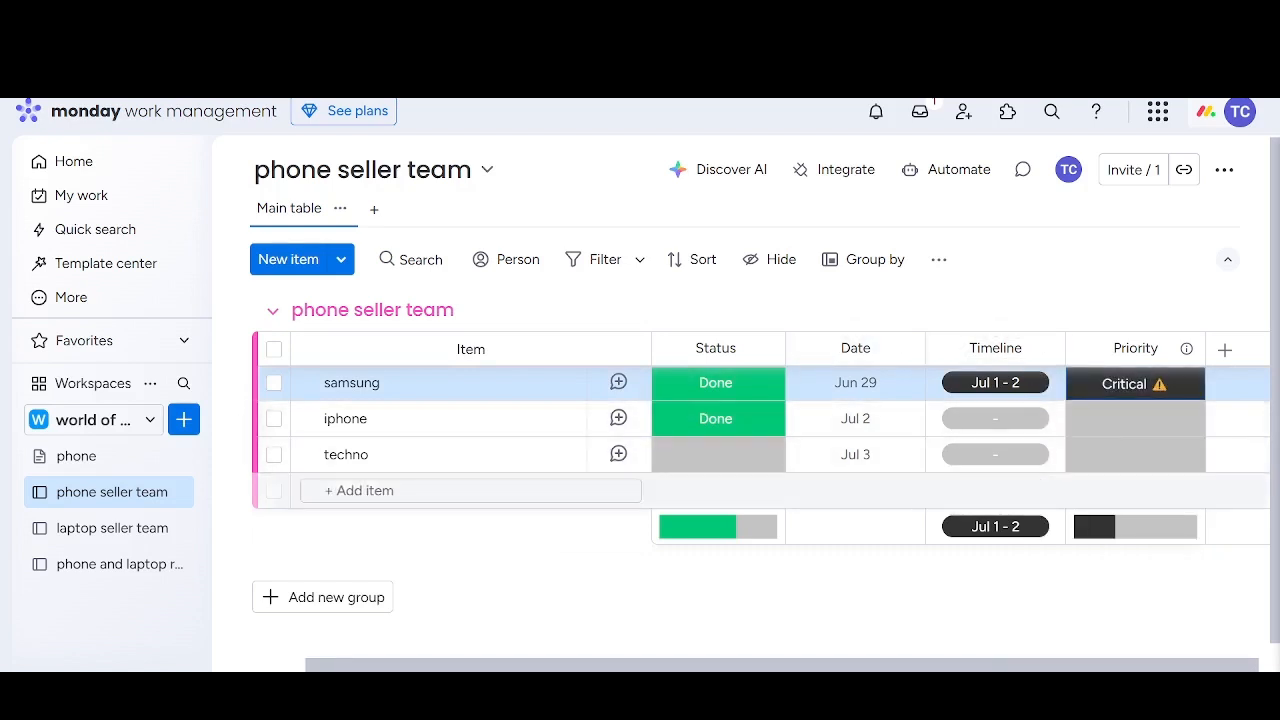
Set the samsung item's date to July 1, 2025 and its status to Working on it
{"action": "left_click", "coordinate": [845, 390]}
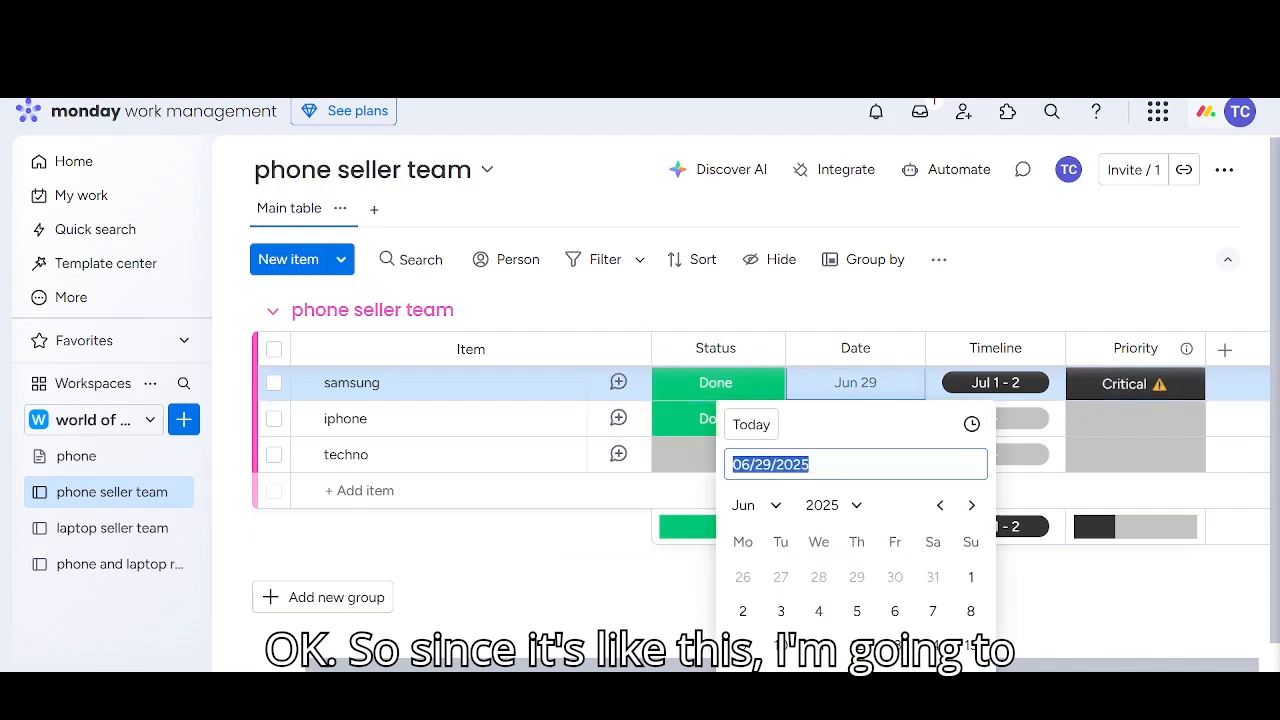
{"action": "left_click", "coordinate": [776, 507]}
{"action": "left_click", "coordinate": [766, 379]}
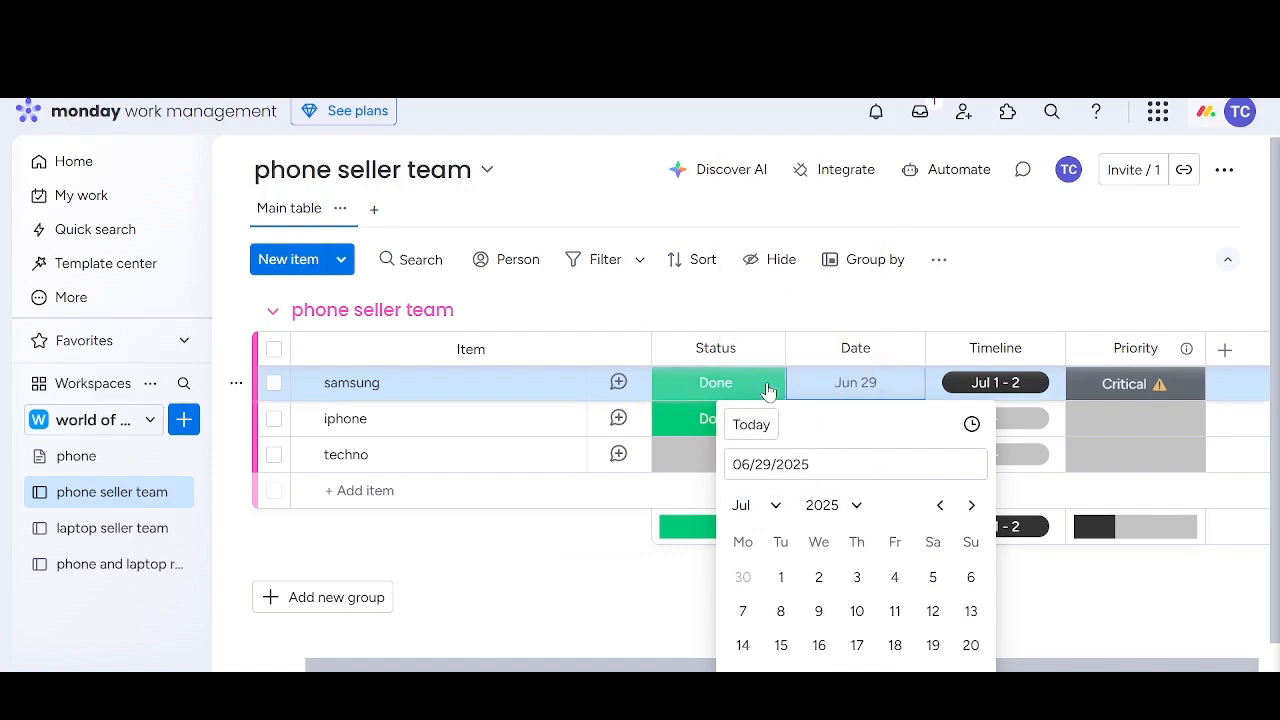
{"action": "left_click", "coordinate": [781, 576]}
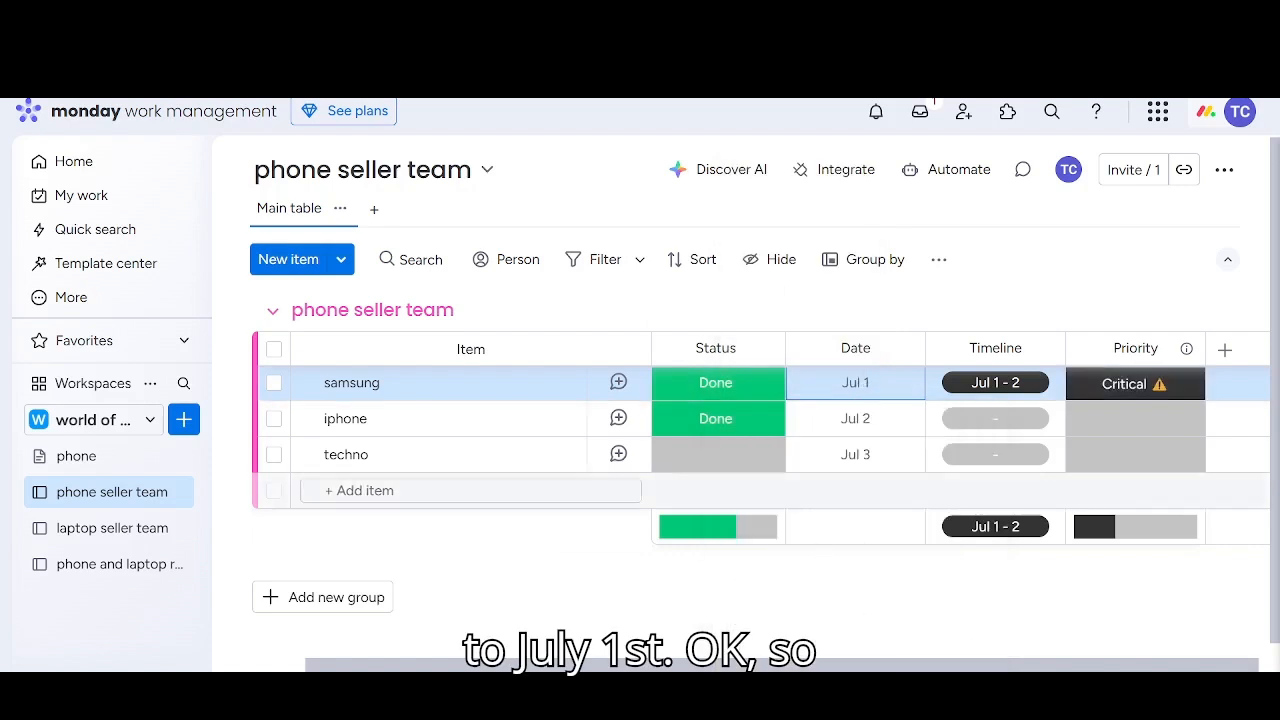
{"action": "left_click", "coordinate": [737, 389]}
{"action": "left_click", "coordinate": [703, 443]}
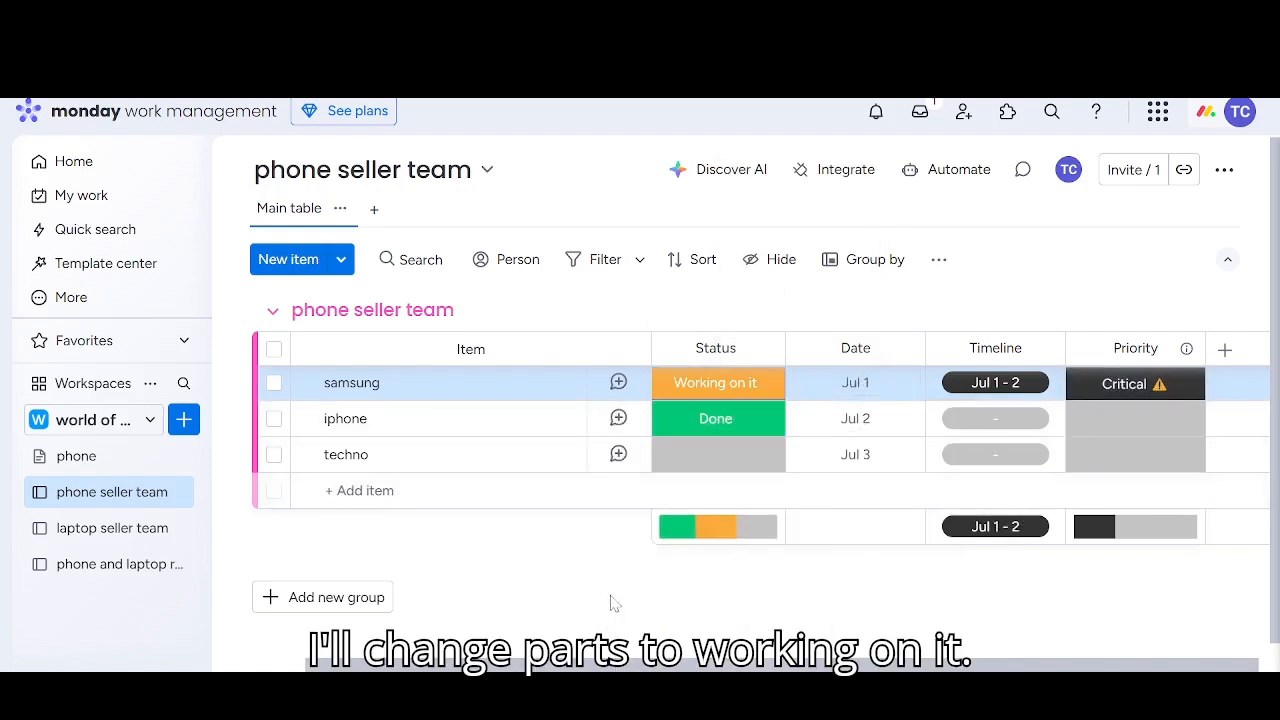
{"action": "left_click", "coordinate": [1224, 350]}
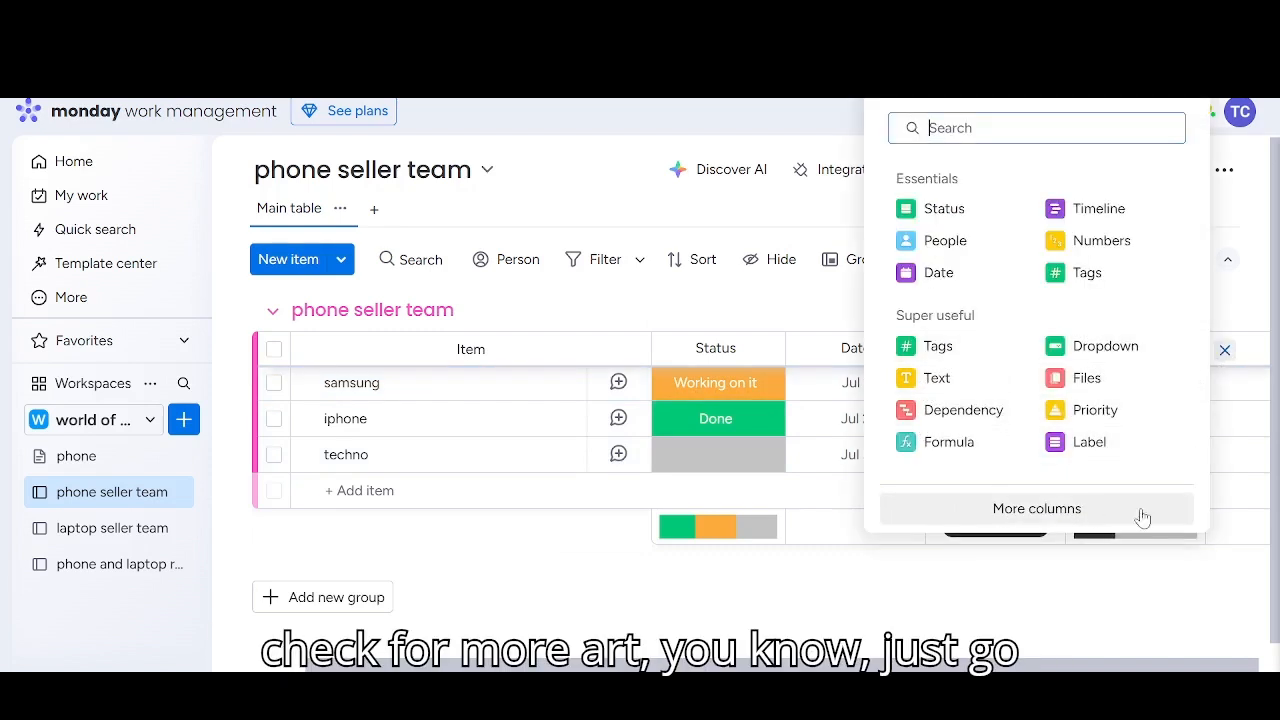
{"action": "left_click", "coordinate": [672, 605]}
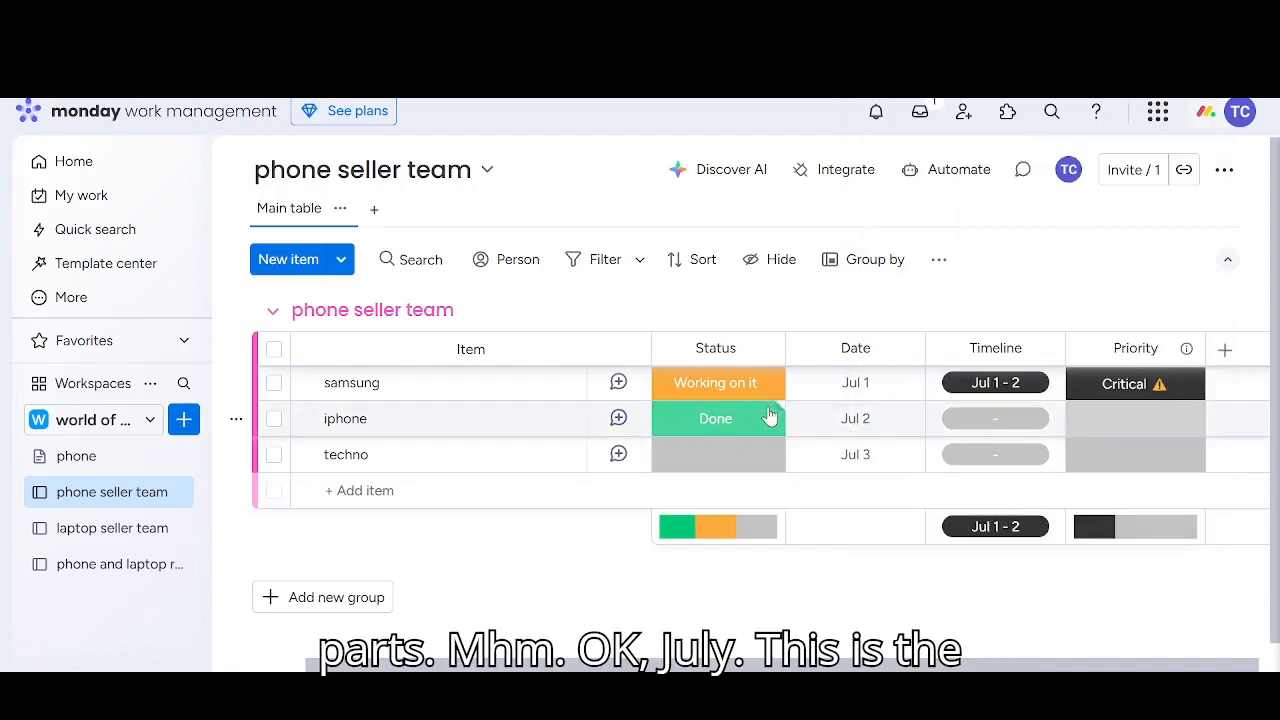
Set the iphone item's timeline to July 2 through July 4, 2025 and its priority to High
{"action": "left_click", "coordinate": [1018, 421]}
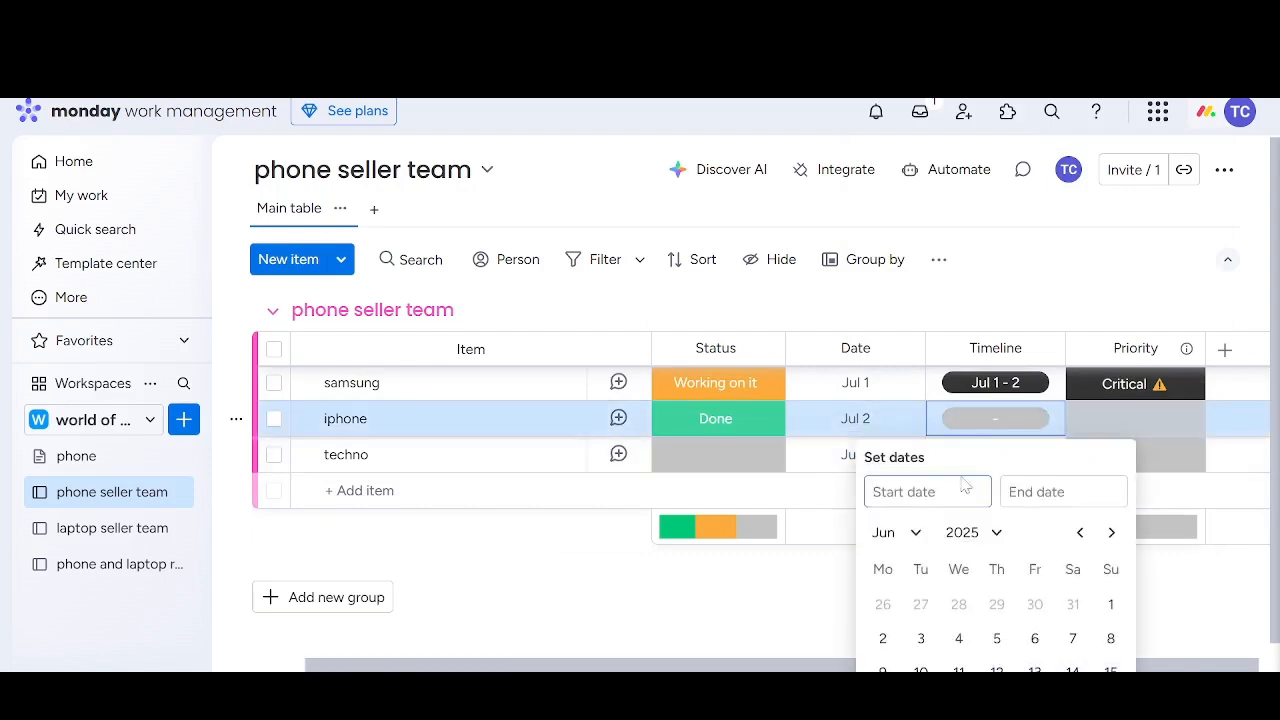
{"action": "left_click", "coordinate": [920, 533]}
{"action": "left_click", "coordinate": [909, 406]}
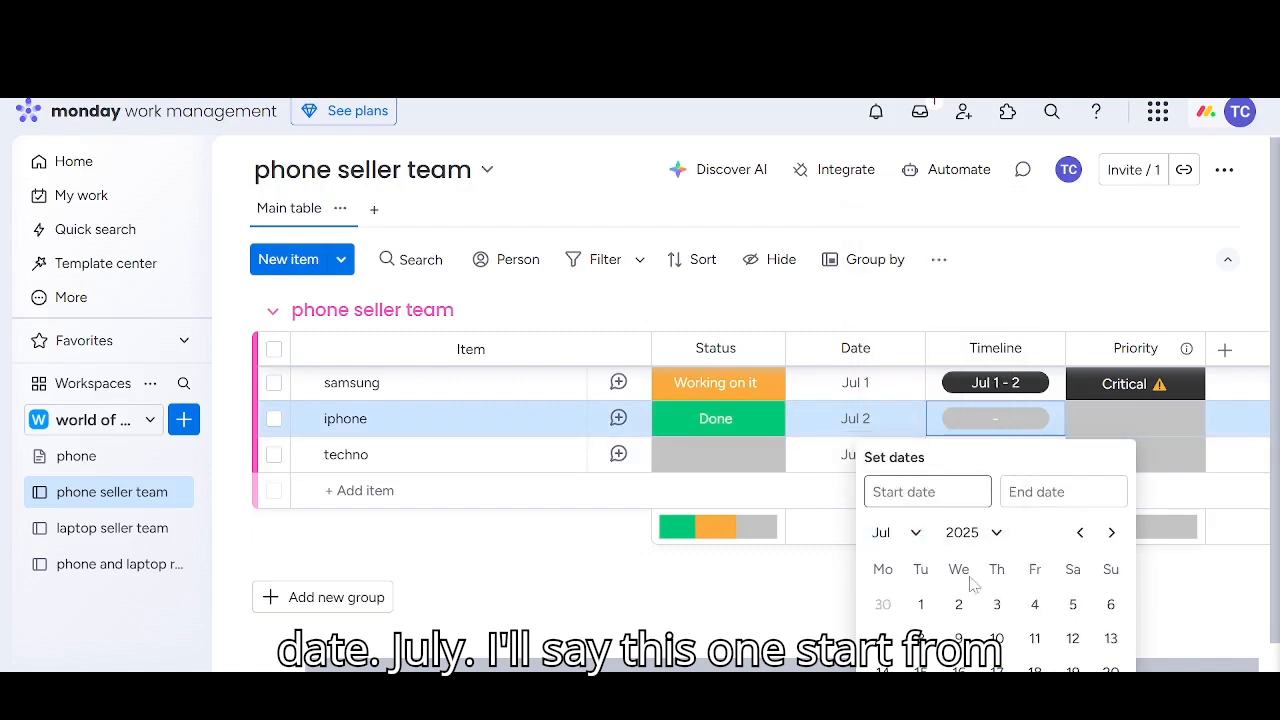
{"action": "left_click", "coordinate": [959, 605]}
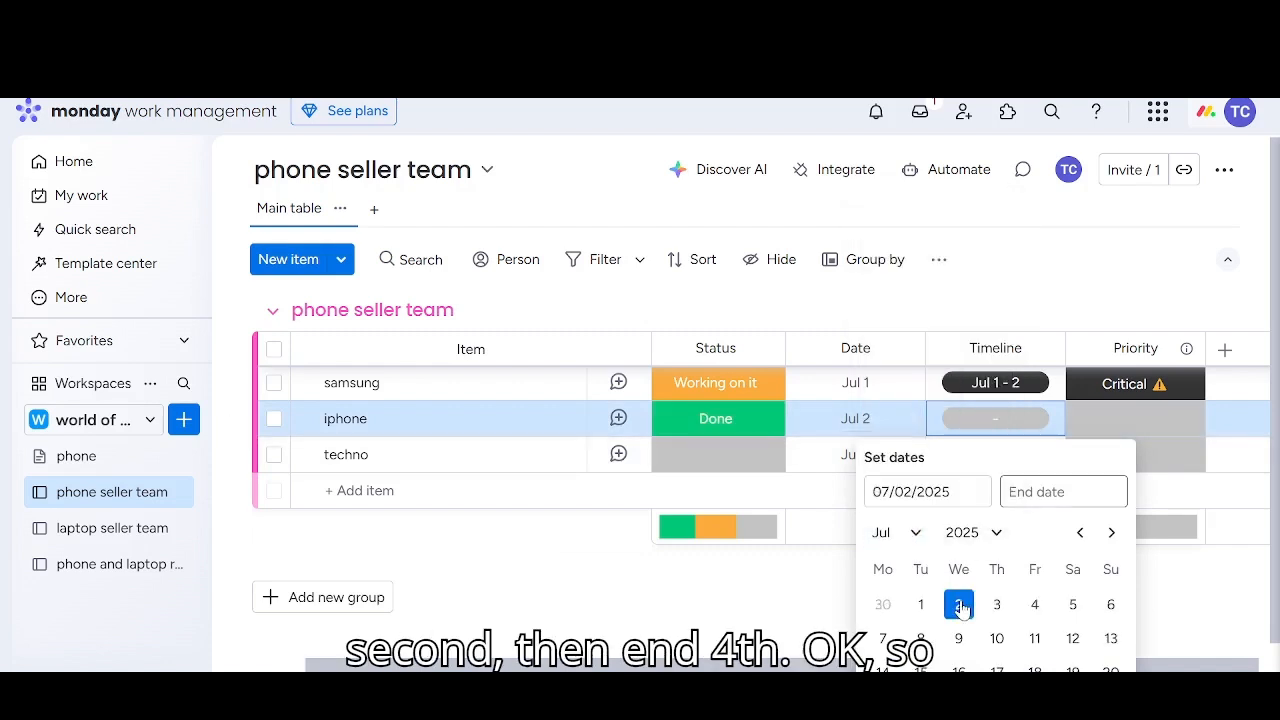
{"action": "left_click", "coordinate": [1033, 604]}
{"action": "left_click", "coordinate": [1096, 419]}
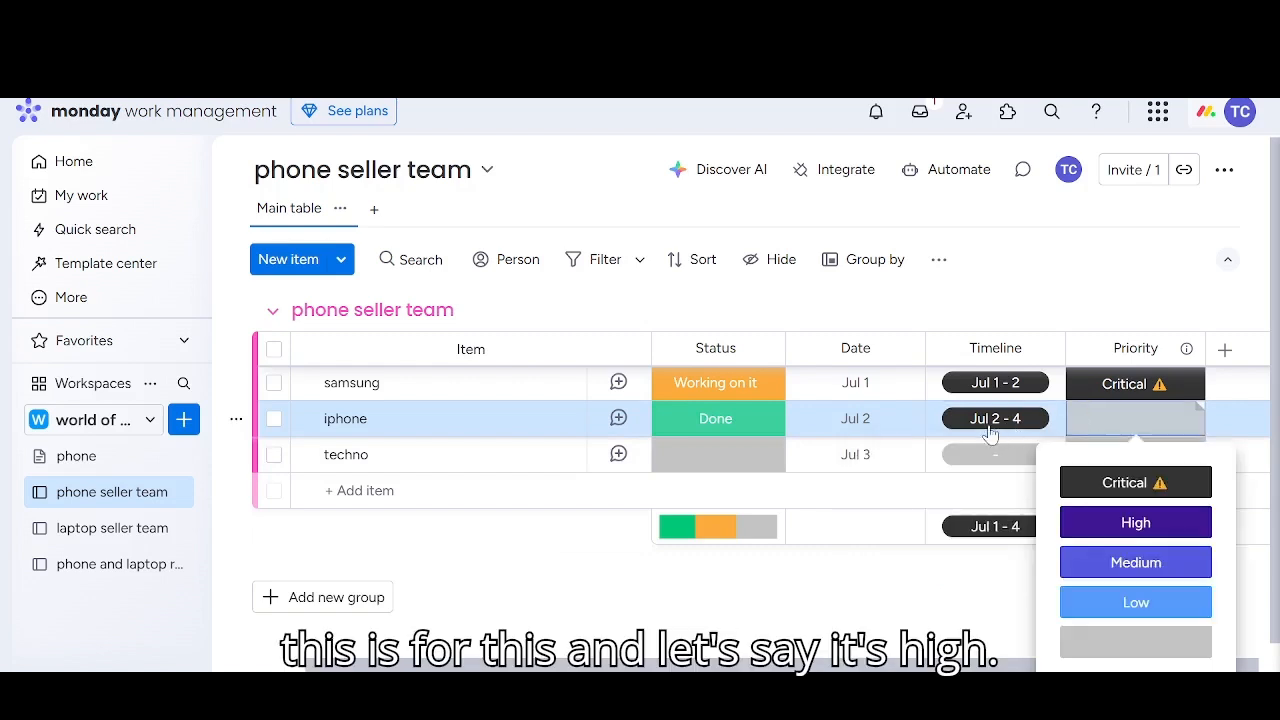
{"action": "left_click", "coordinate": [1133, 528]}
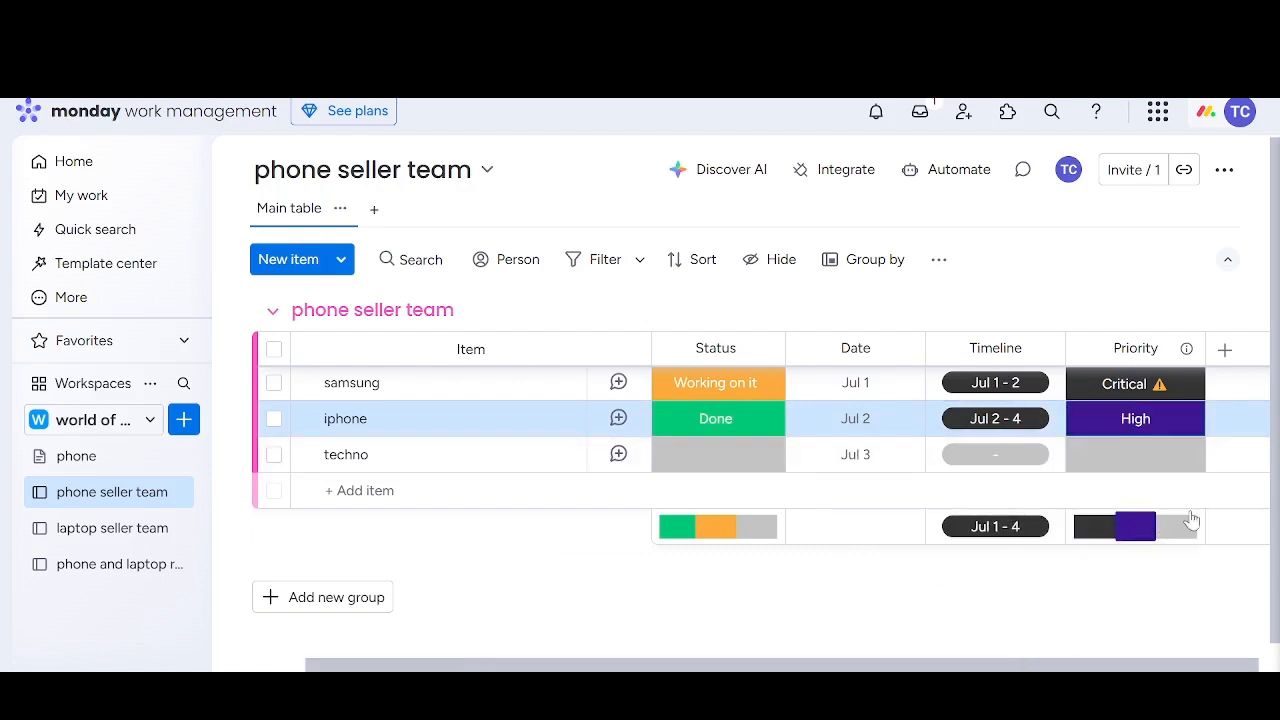
Set the techno item's timeline to July 3 through July 8, 2025 and its priority to Medium
{"action": "left_click", "coordinate": [995, 454]}
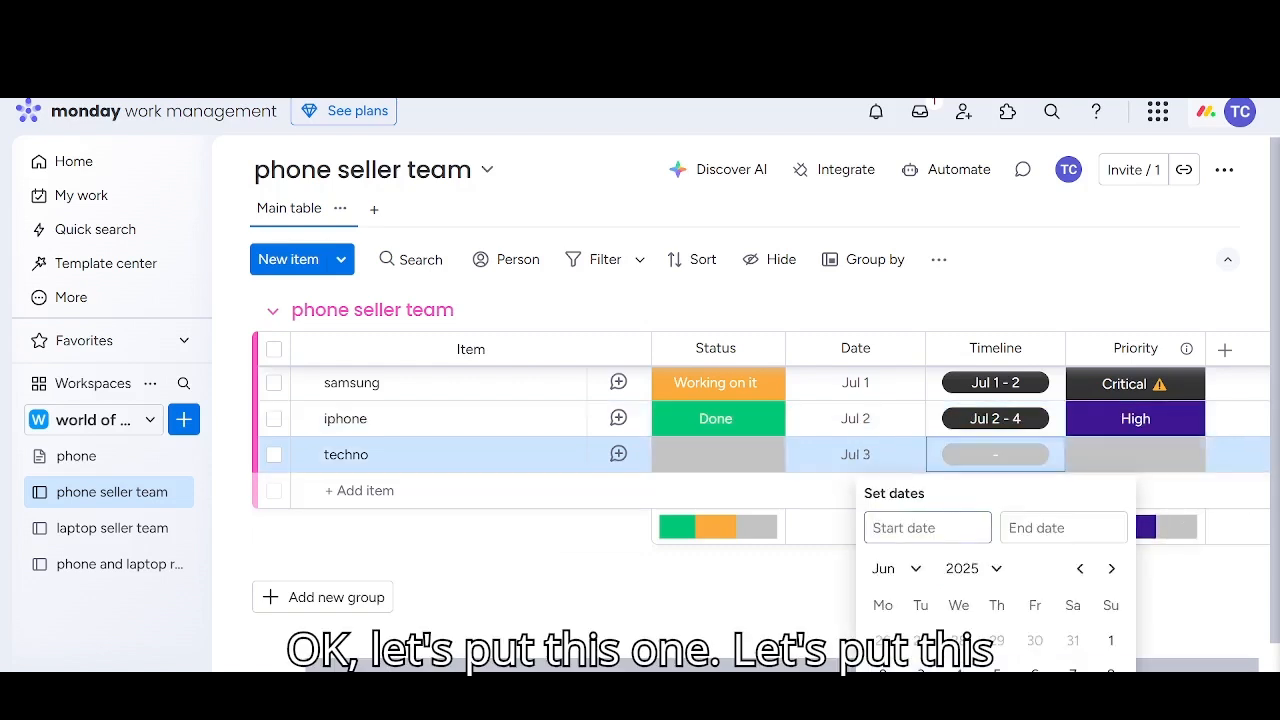
{"action": "left_click", "coordinate": [895, 568]}
{"action": "left_click", "coordinate": [901, 443]}
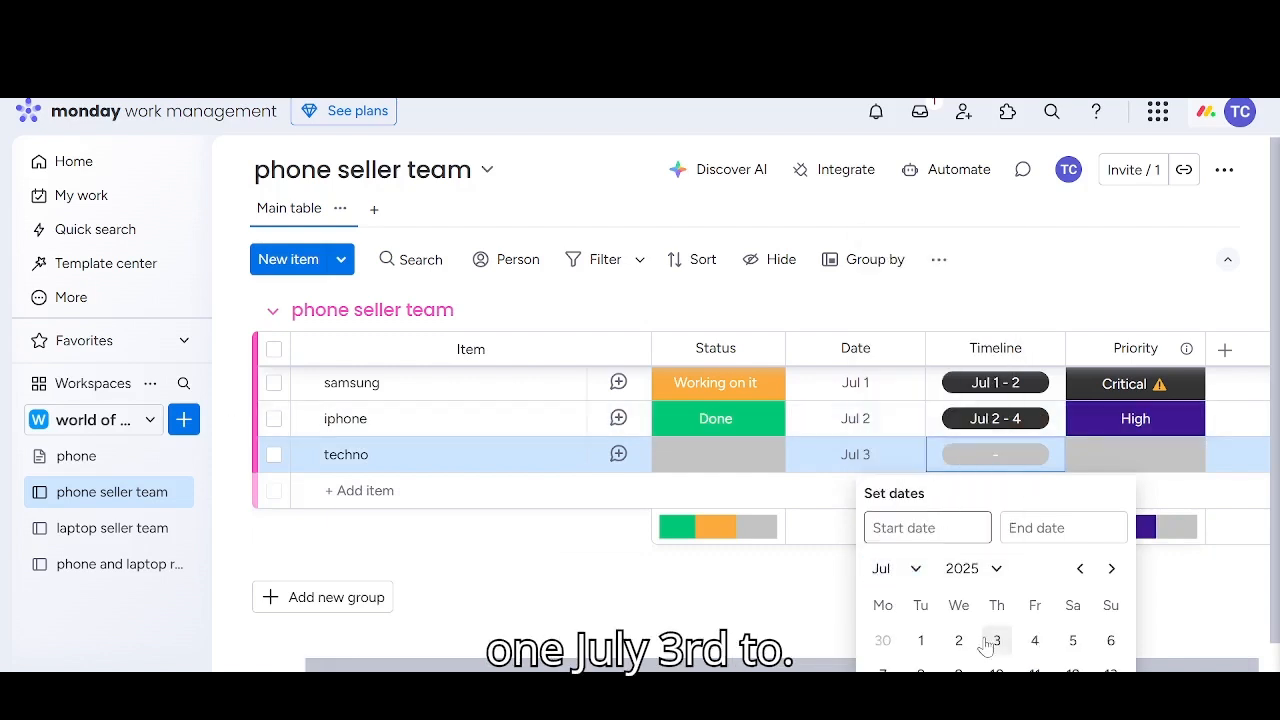
{"action": "left_click", "coordinate": [996, 641]}
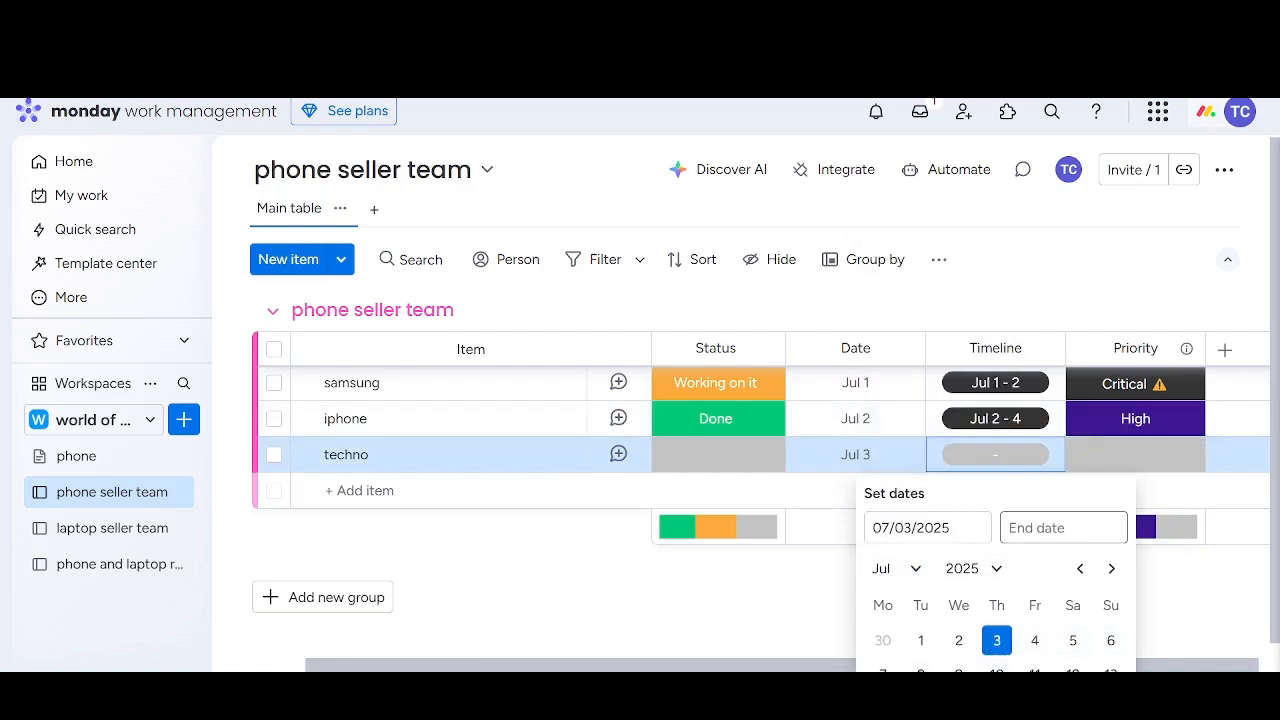
{"action": "left_click", "coordinate": [921, 674]}
{"action": "left_click", "coordinate": [1096, 455]}
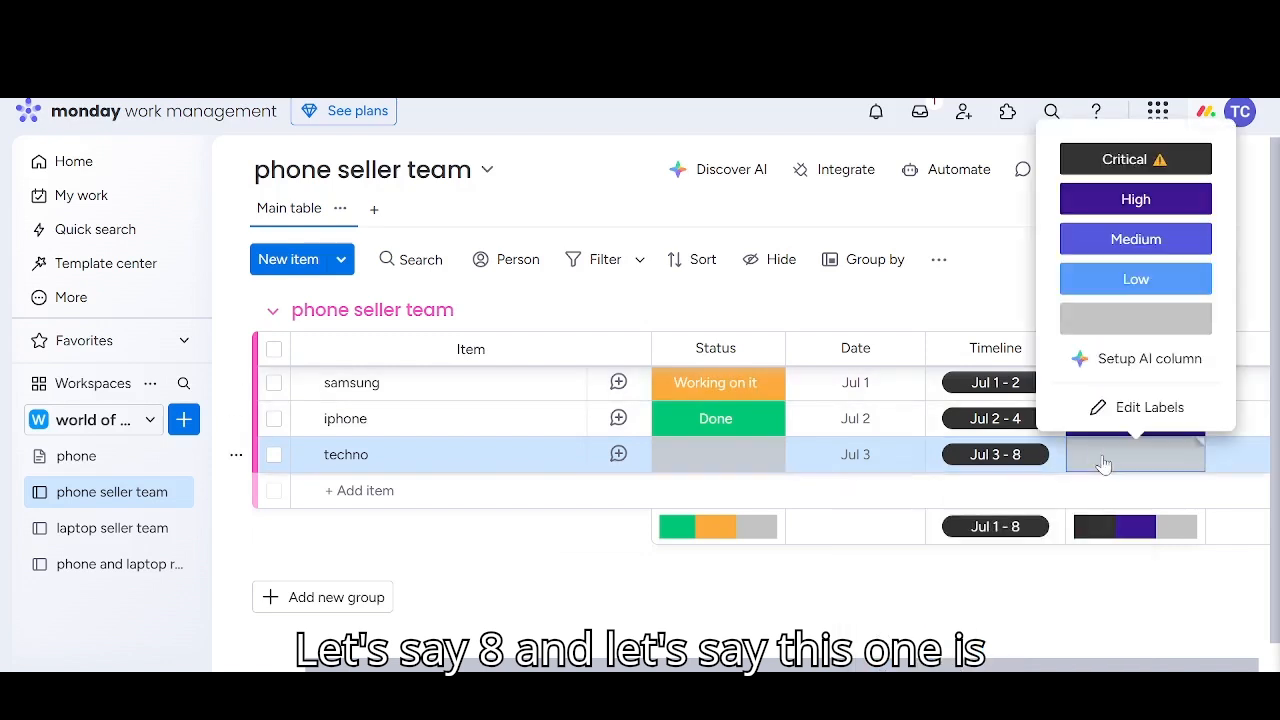
{"action": "left_click", "coordinate": [1128, 240]}
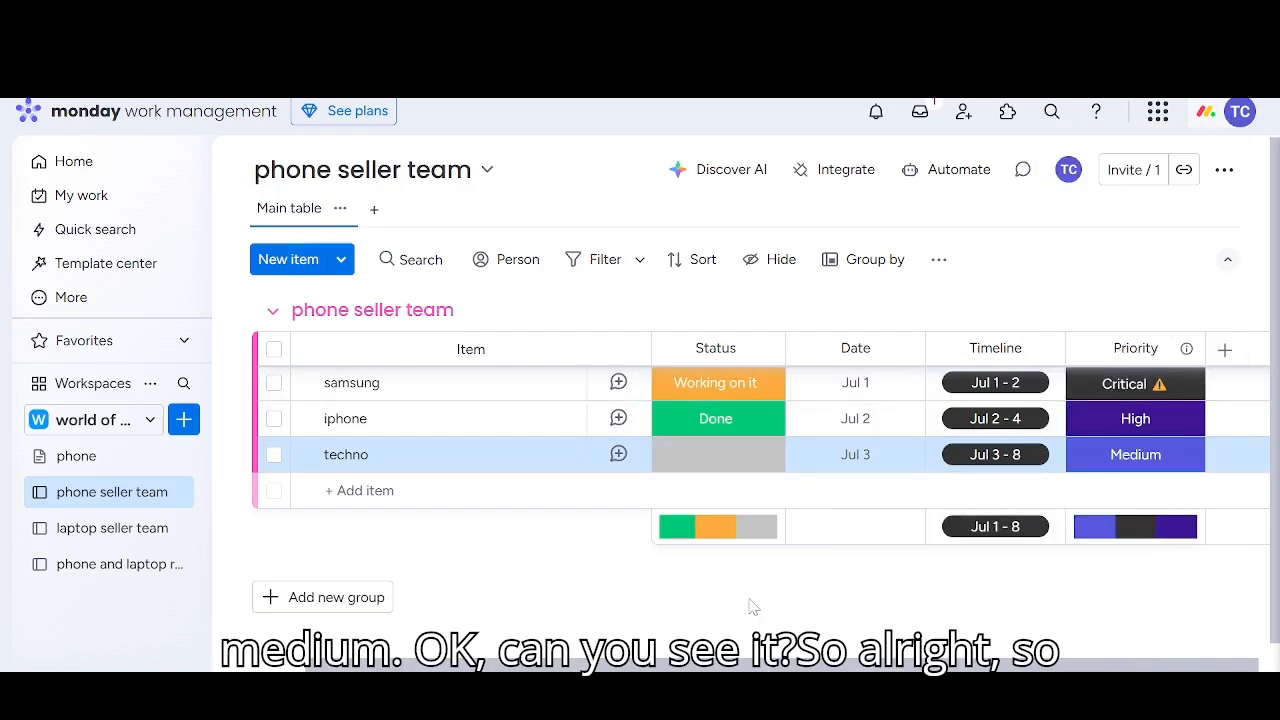
Set the status of the techno and iphone items to Working on it and the samsung item's status to Stuck
{"action": "left_click", "coordinate": [715, 456]}
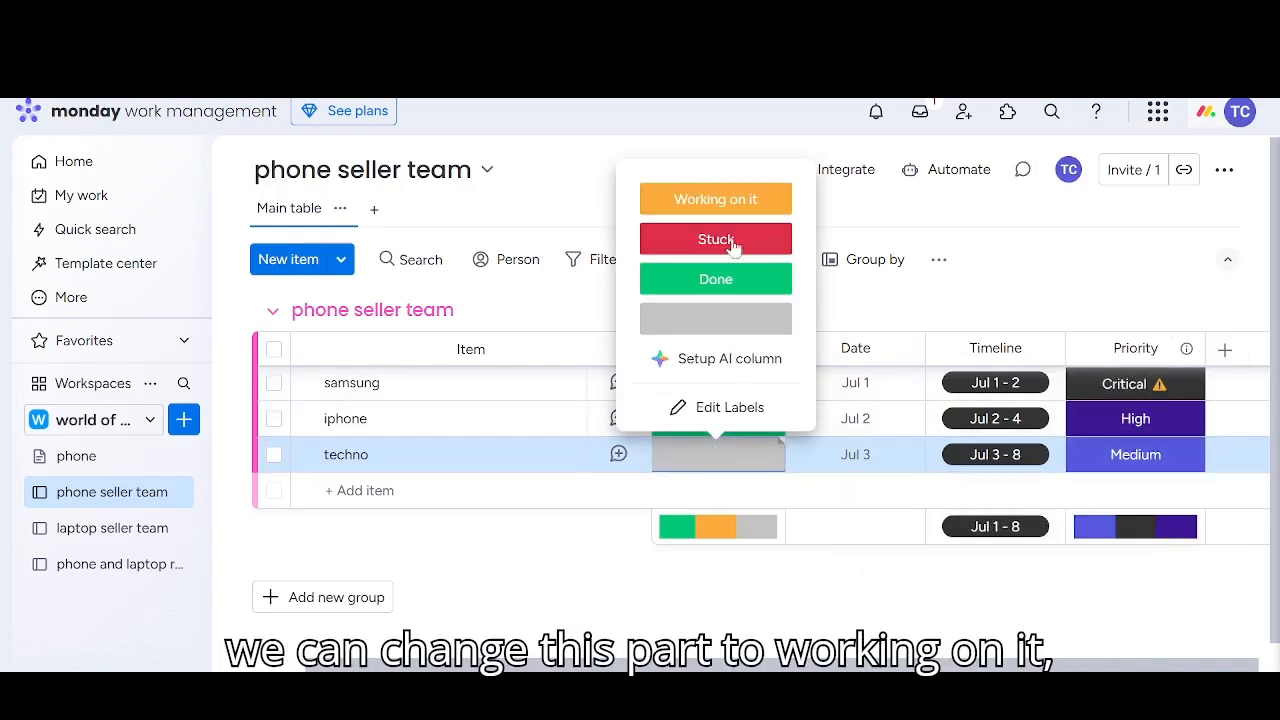
{"action": "left_click", "coordinate": [680, 198]}
{"action": "left_click", "coordinate": [720, 418]}
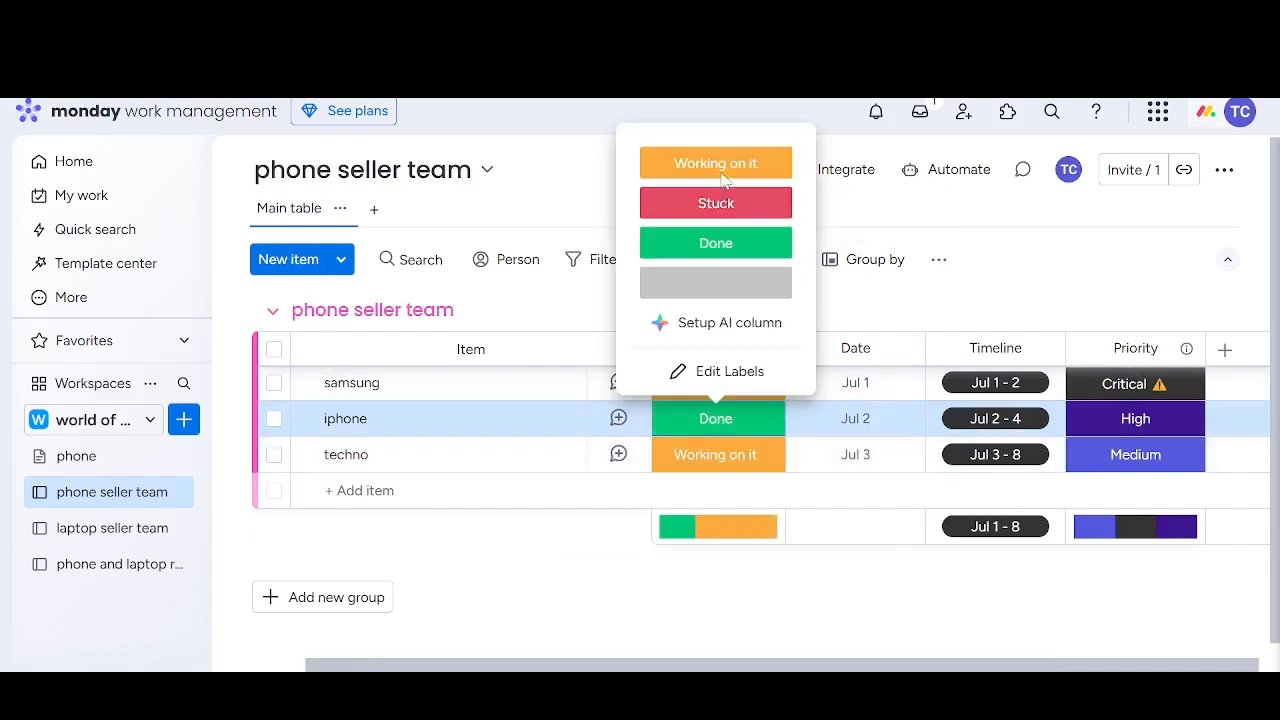
{"action": "left_click", "coordinate": [743, 165]}
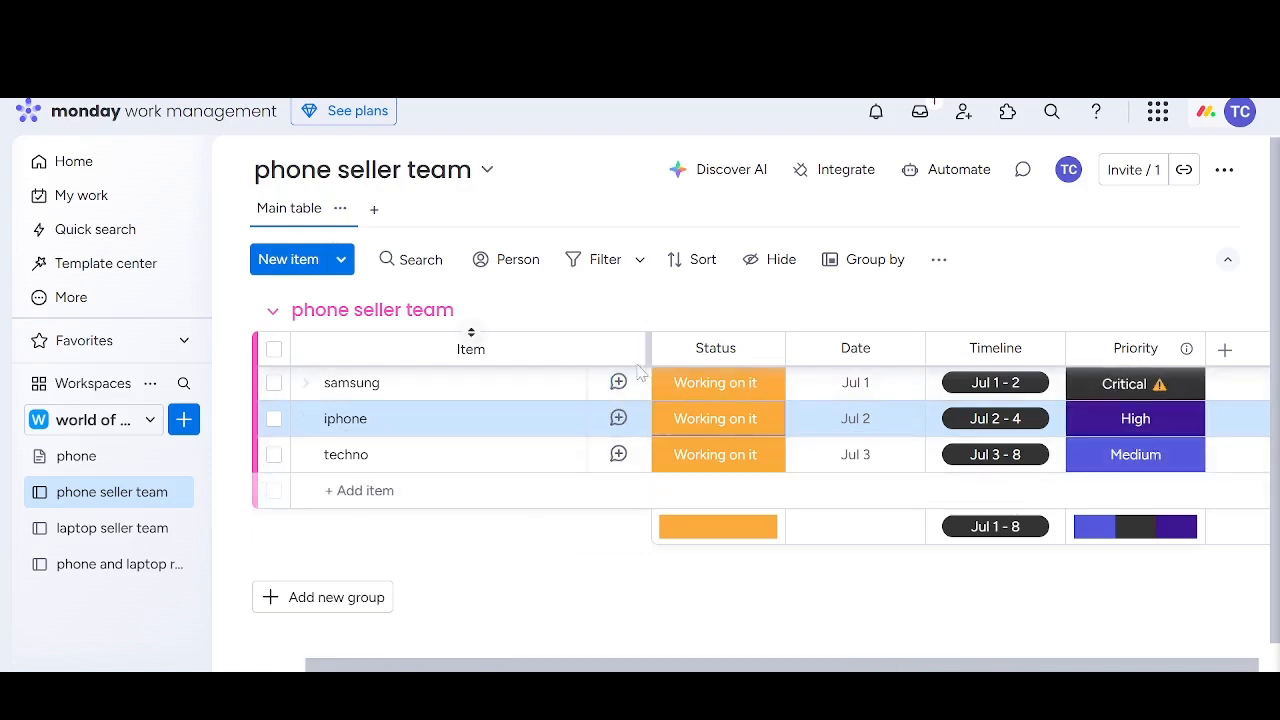
{"action": "left_click", "coordinate": [710, 387]}
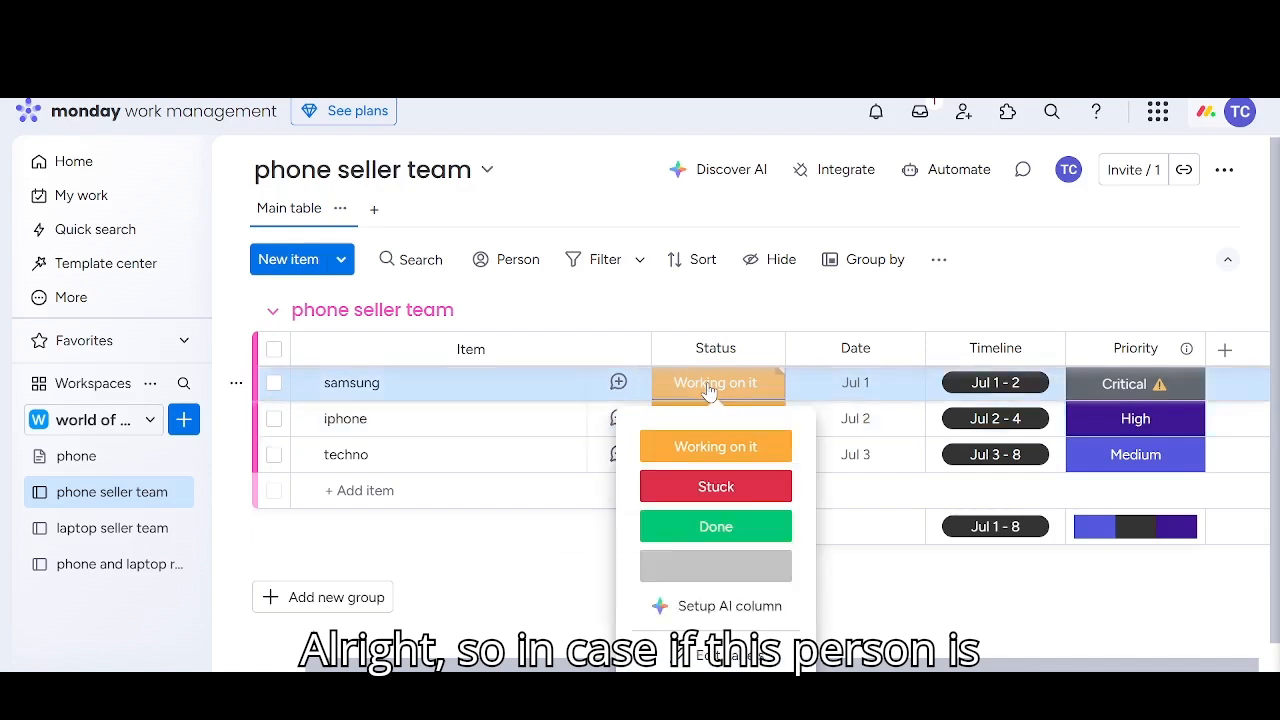
{"action": "left_click", "coordinate": [714, 488]}
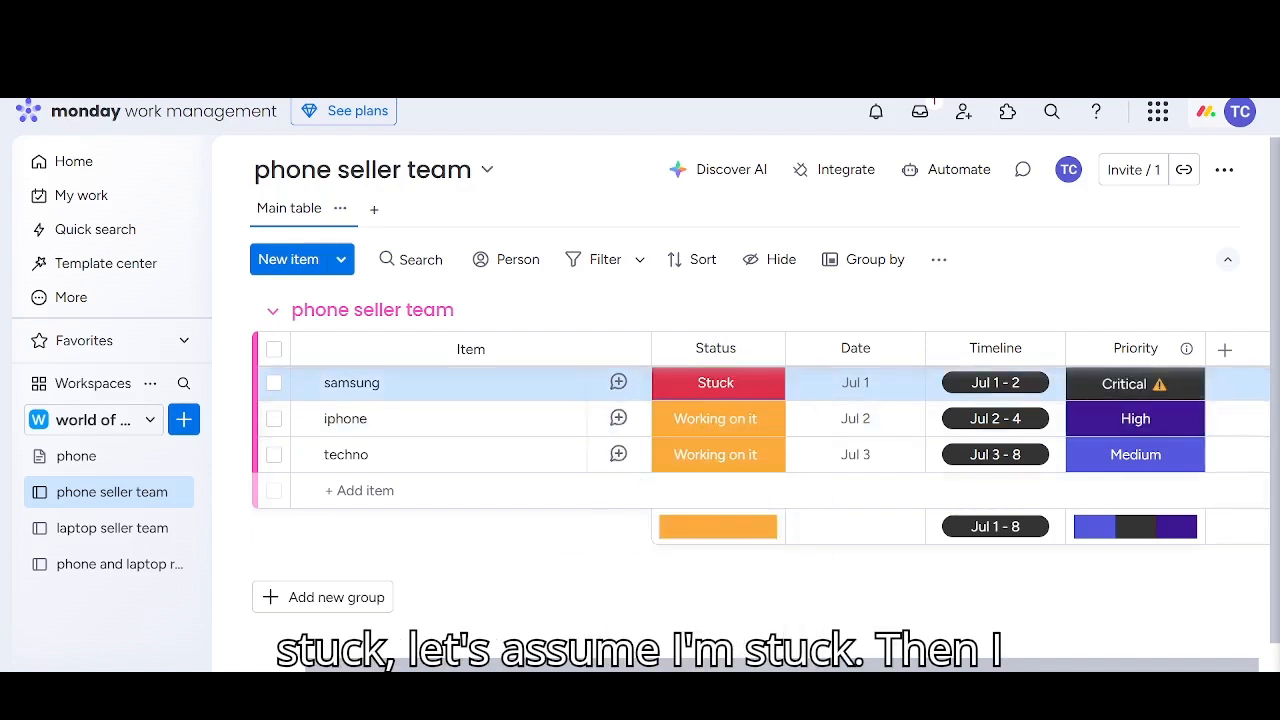
Draft an update on the samsung item reading "please what is the latest price for samsung A59" and mention everyone on the account's team
{"action": "left_click", "coordinate": [618, 383]}
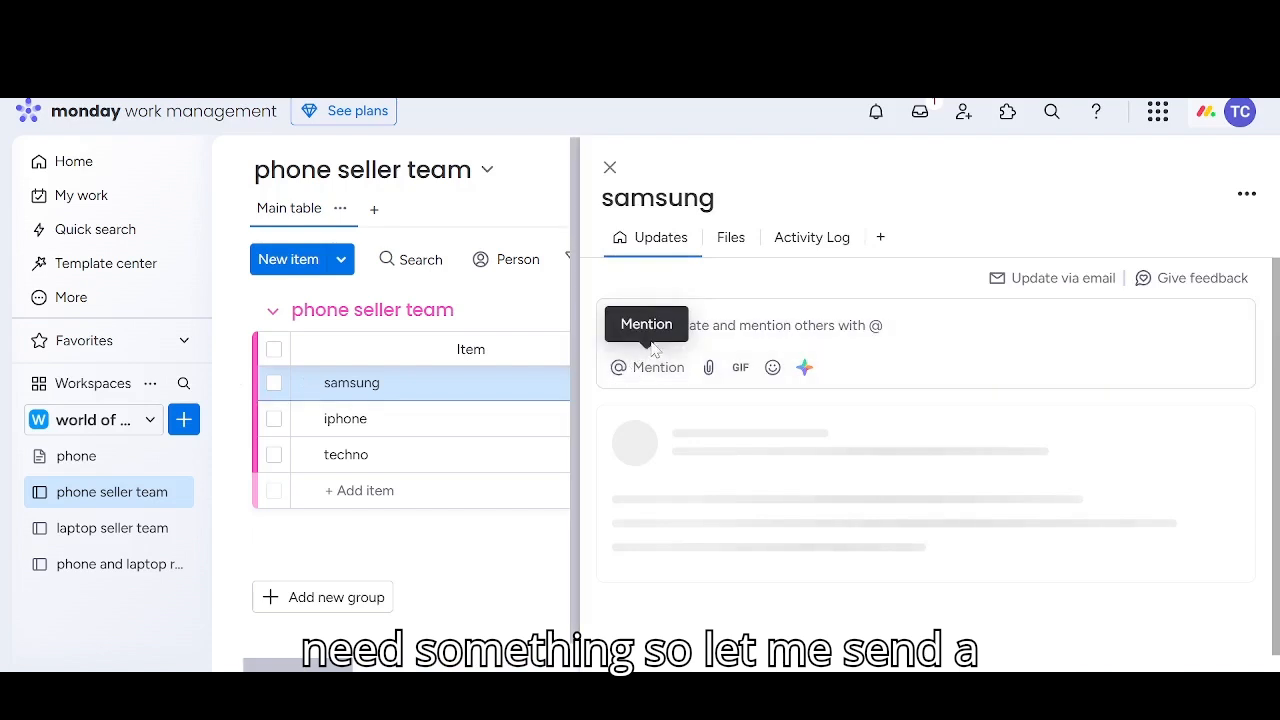
{"action": "left_click", "coordinate": [743, 326]}
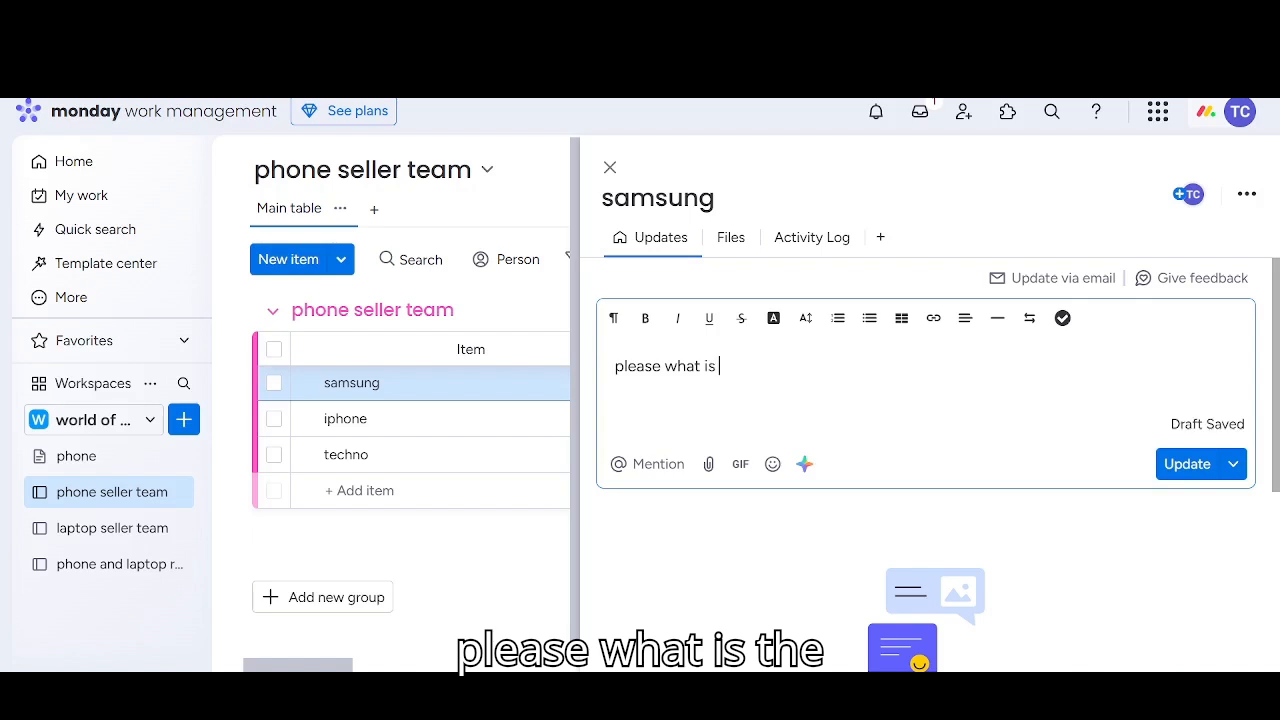
{"action": "type", "text": "late"}
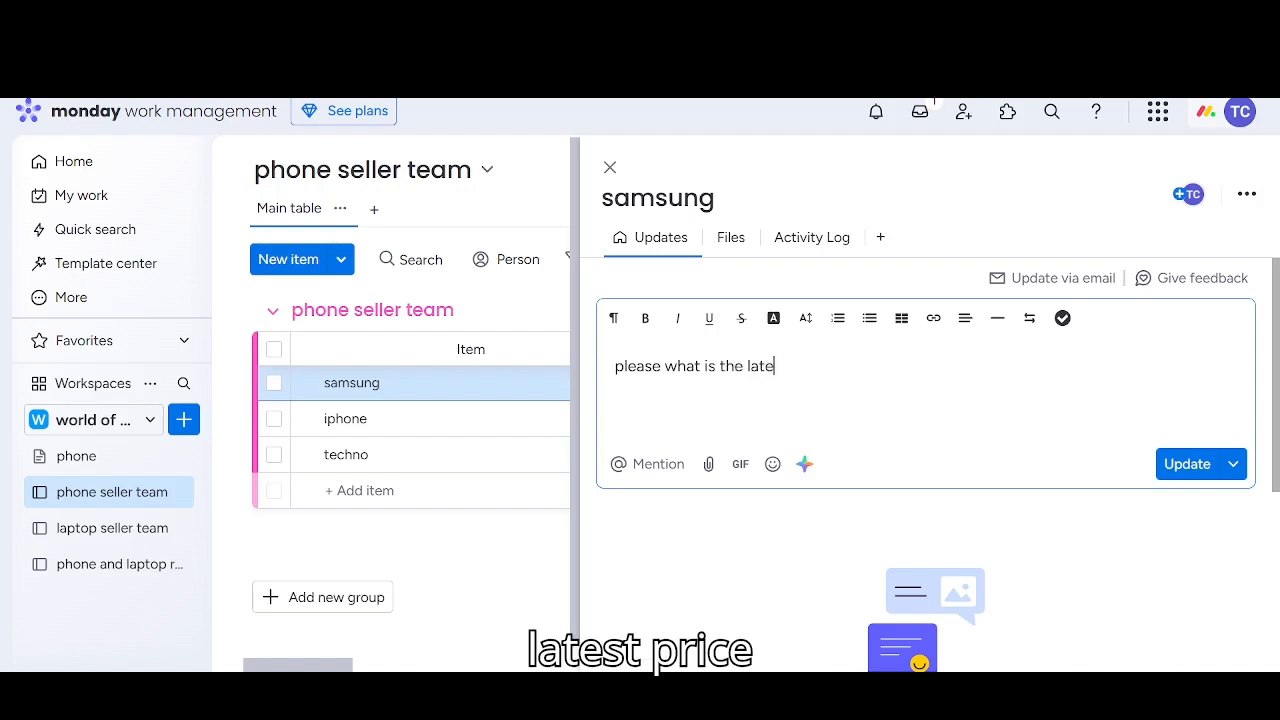
{"action": "type", "text": "st pric"}
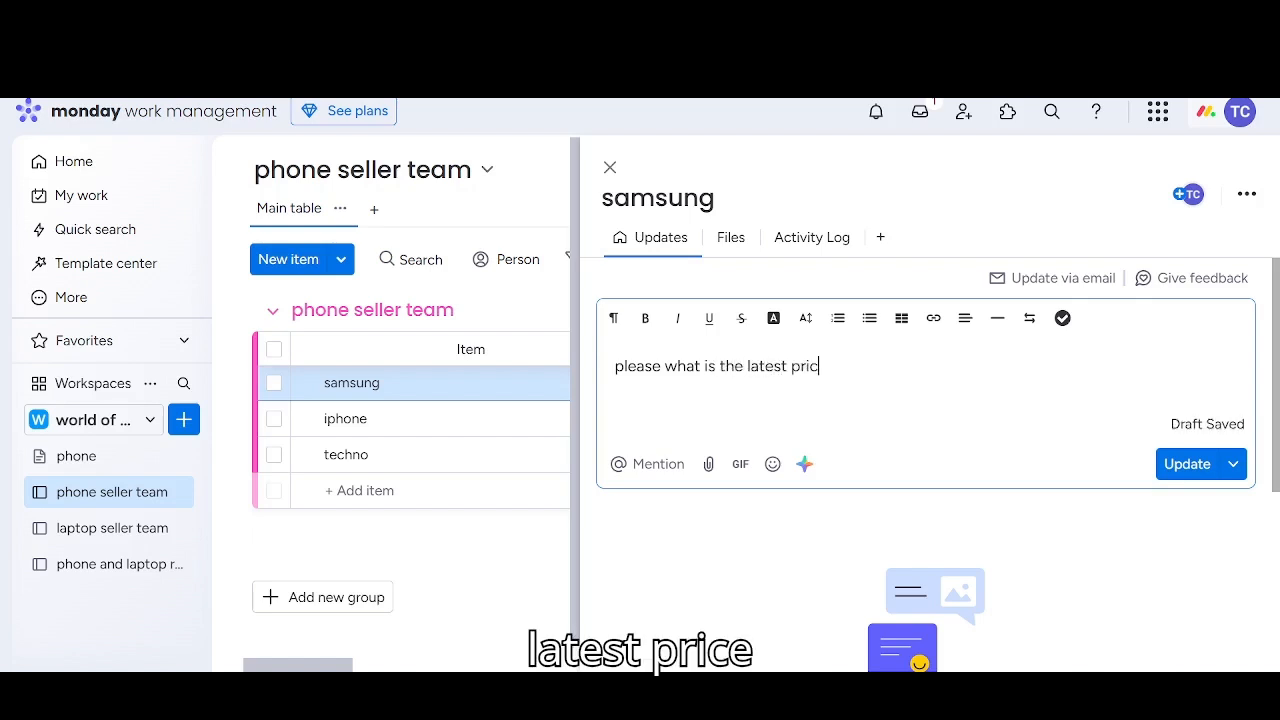
{"action": "type", "text": "e fo"}
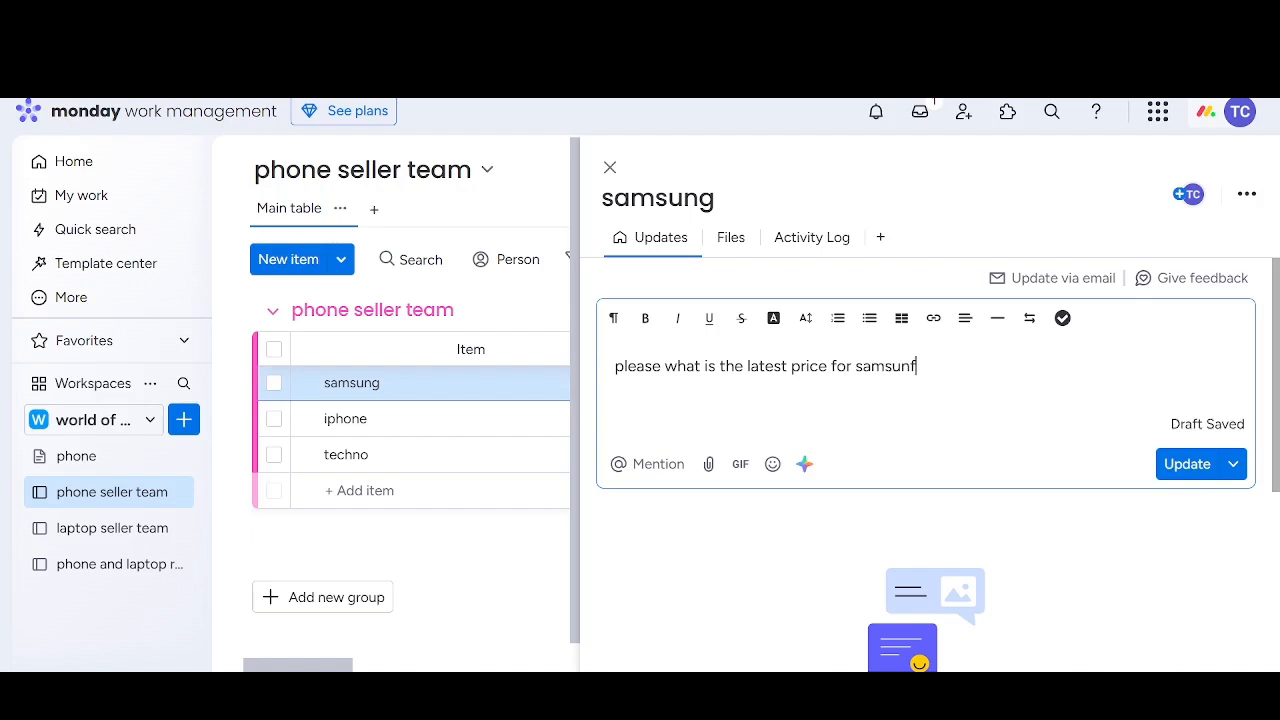
{"action": "type", "text": "r samsung "}
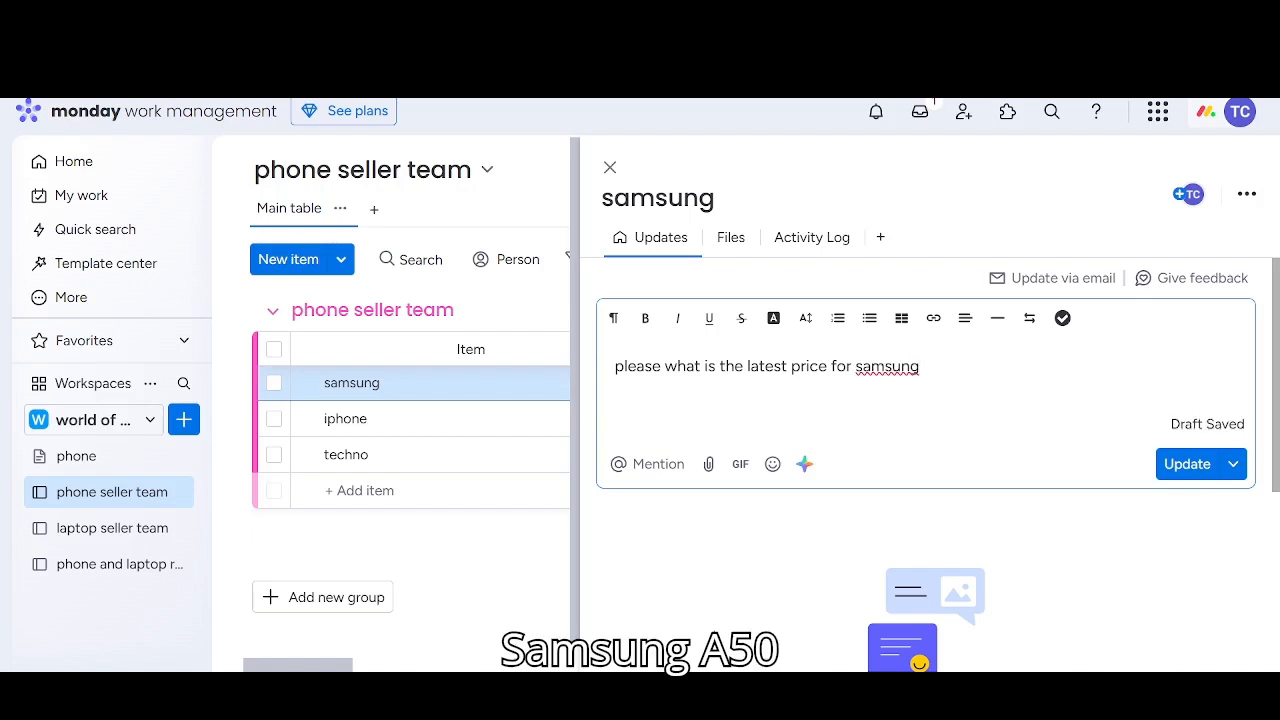
{"action": "type", "text": "A"}
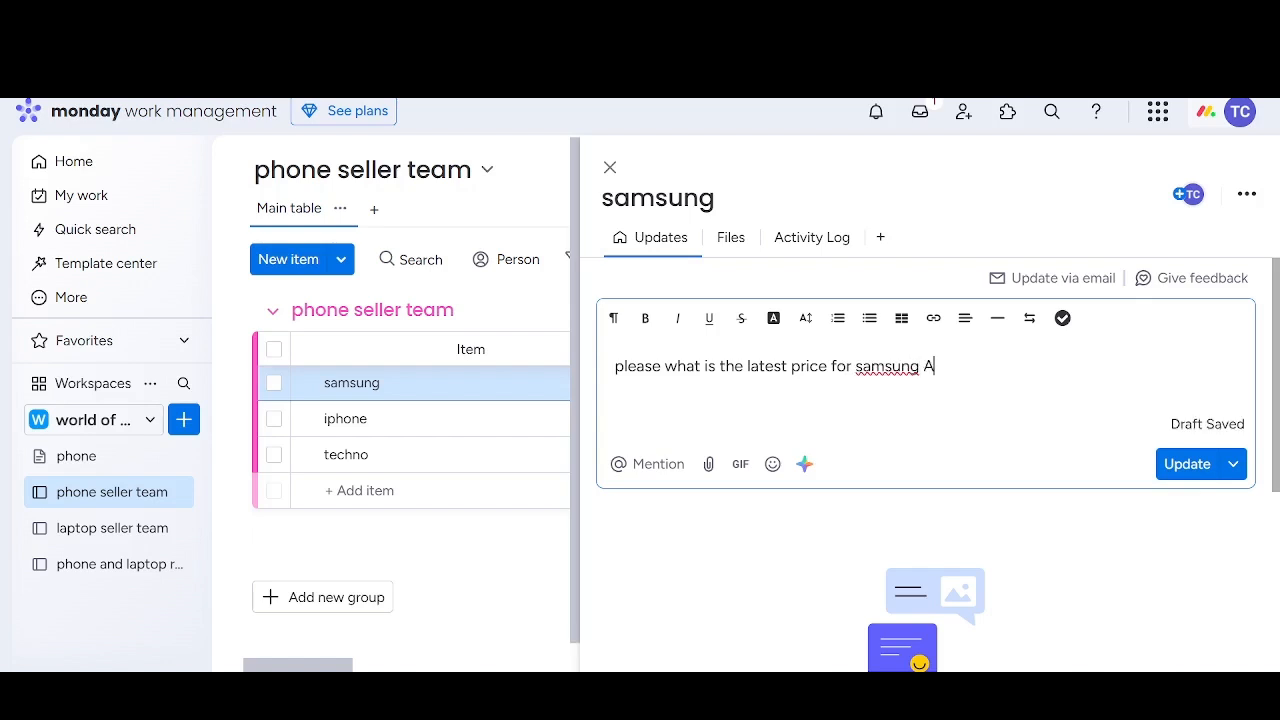
{"action": "type", "text": "59"}
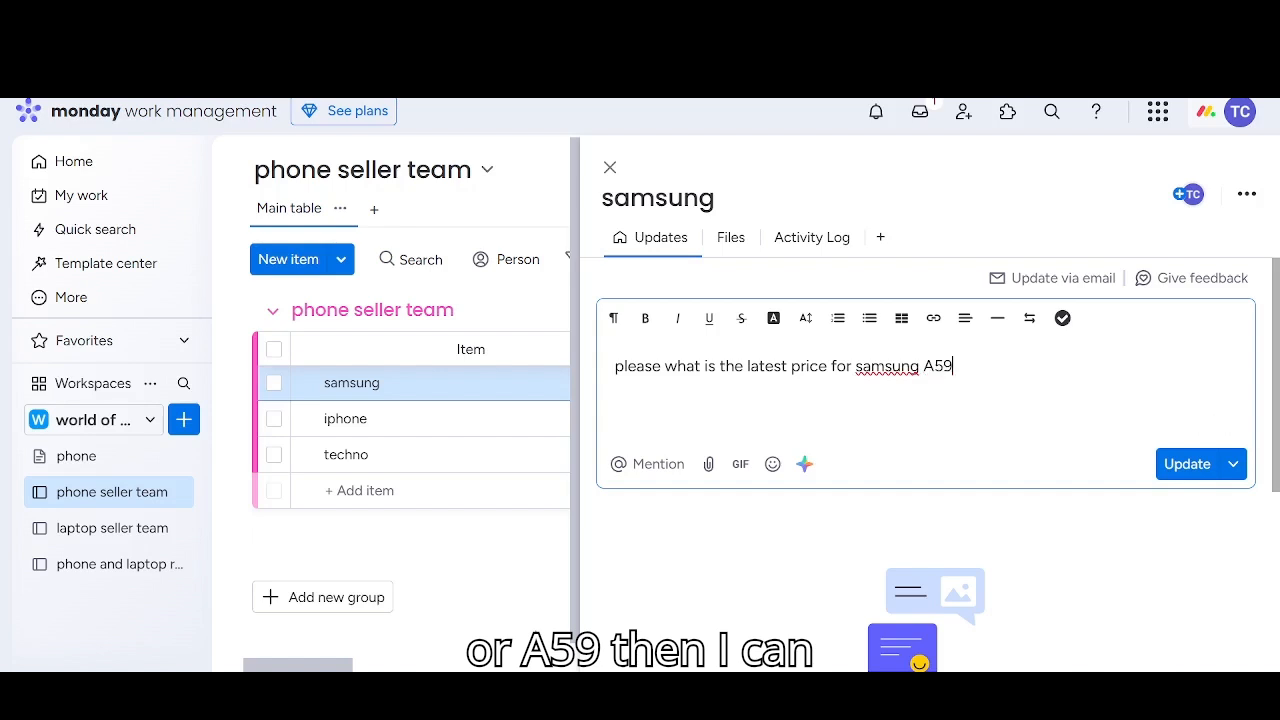
{"action": "left_click", "coordinate": [636, 470]}
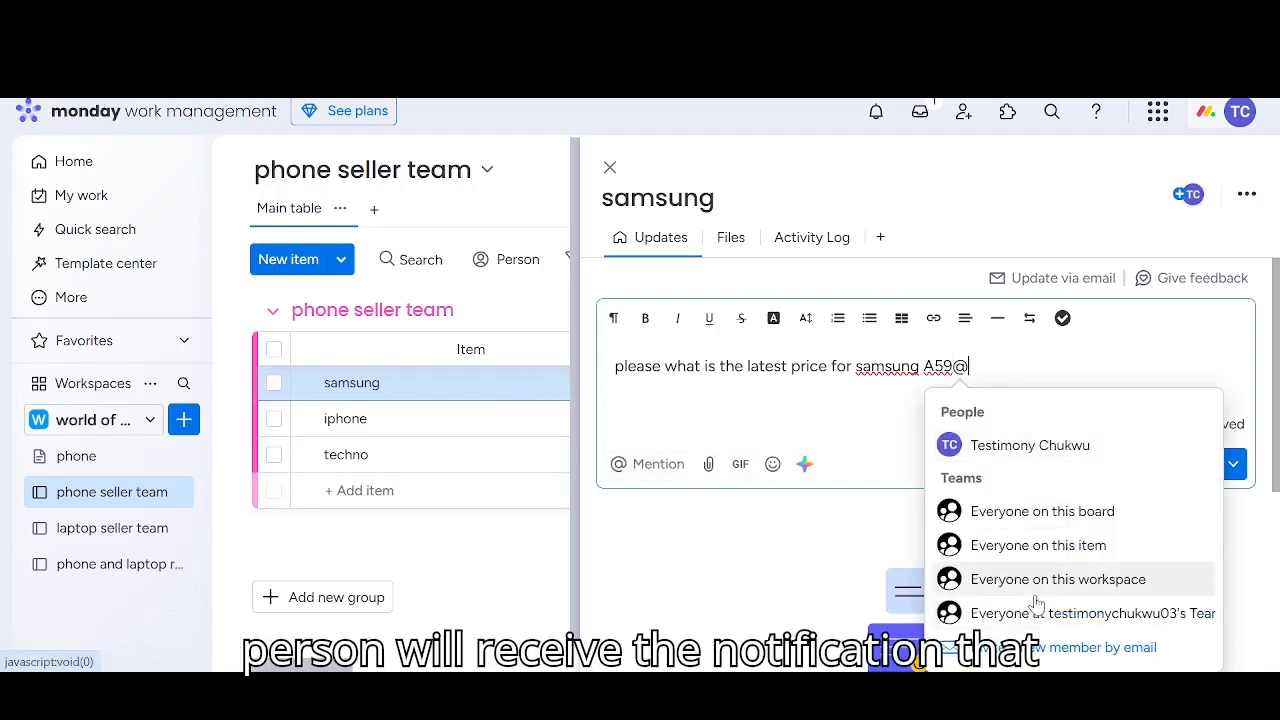
{"action": "left_click", "coordinate": [1005, 613]}
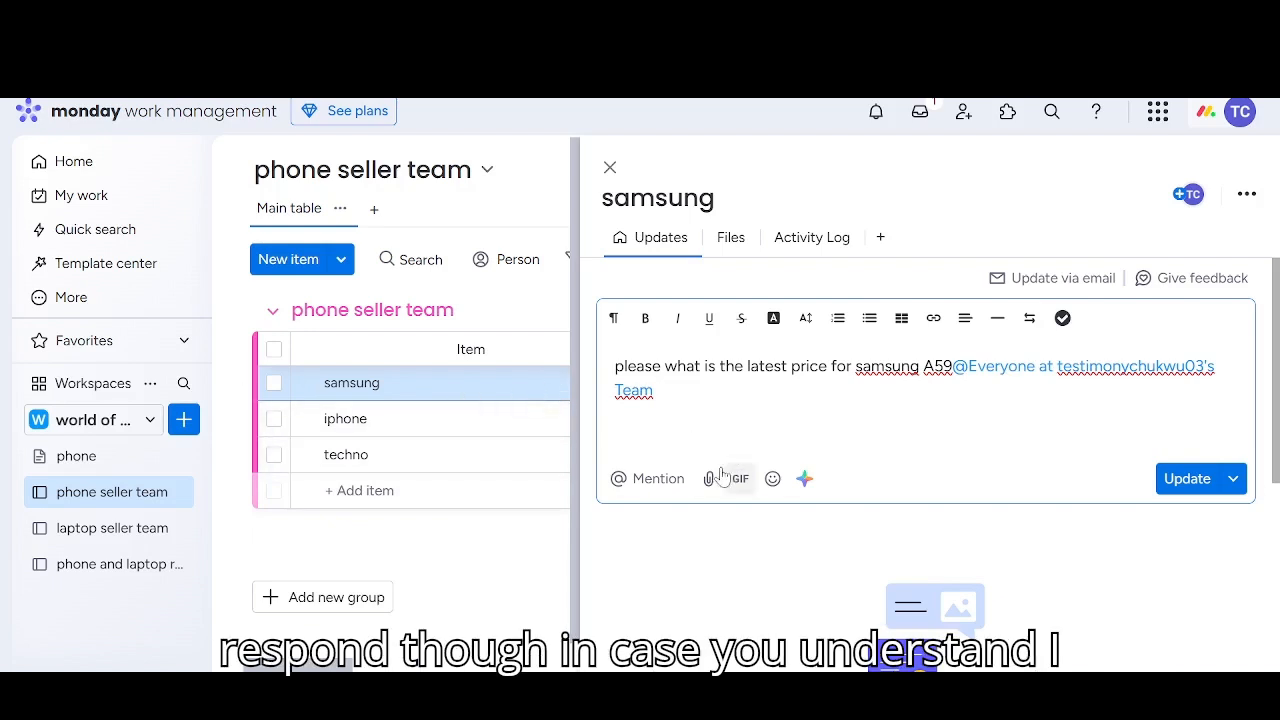
Browse the emojis for the update draft and try to insert the Face with Stuck-out Tongue and Winking Eye
{"action": "left_click", "coordinate": [772, 479]}
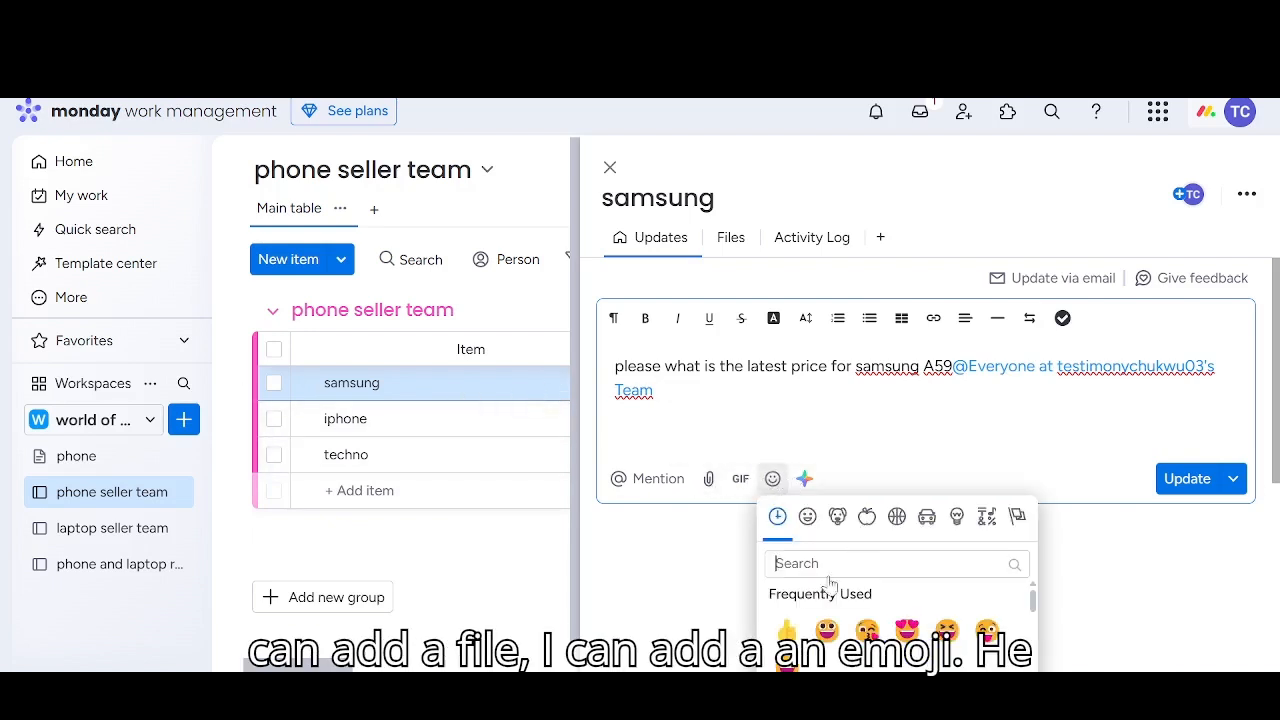
{"action": "scroll", "coordinate": [835, 620], "scroll_direction": "down", "scroll_amount": 3}
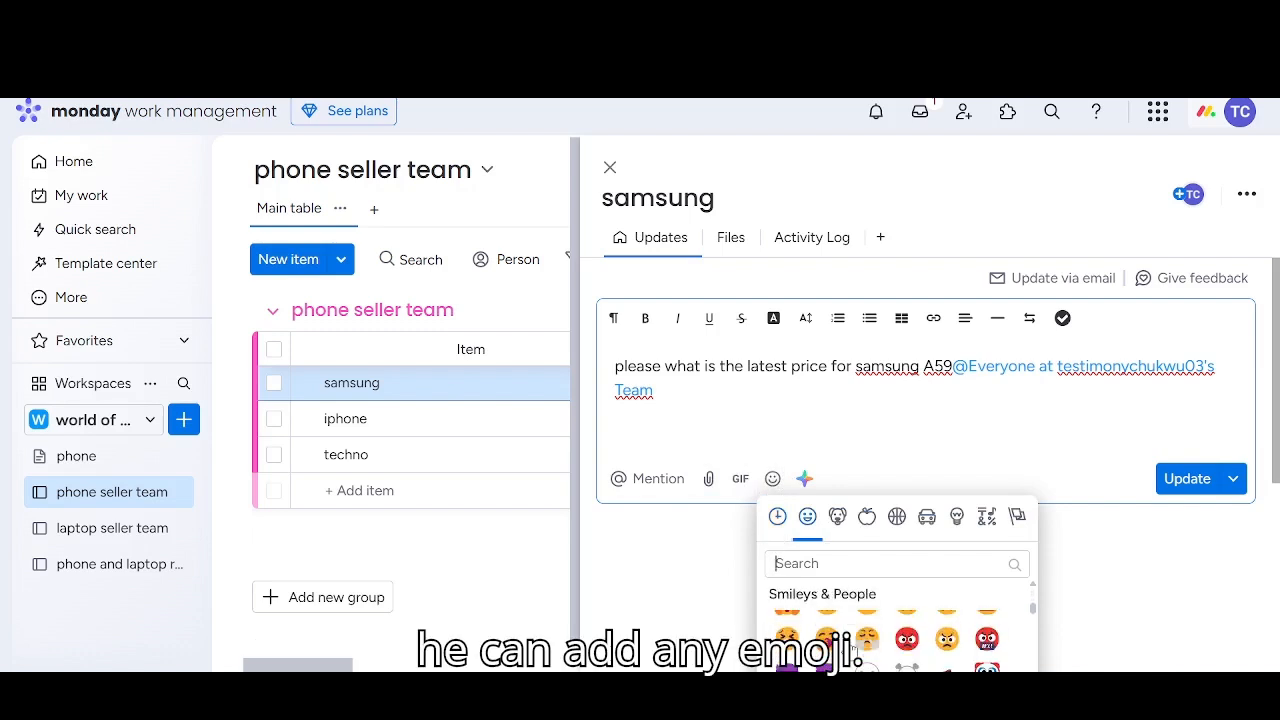
{"action": "scroll", "coordinate": [855, 640], "scroll_direction": "down", "scroll_amount": 5}
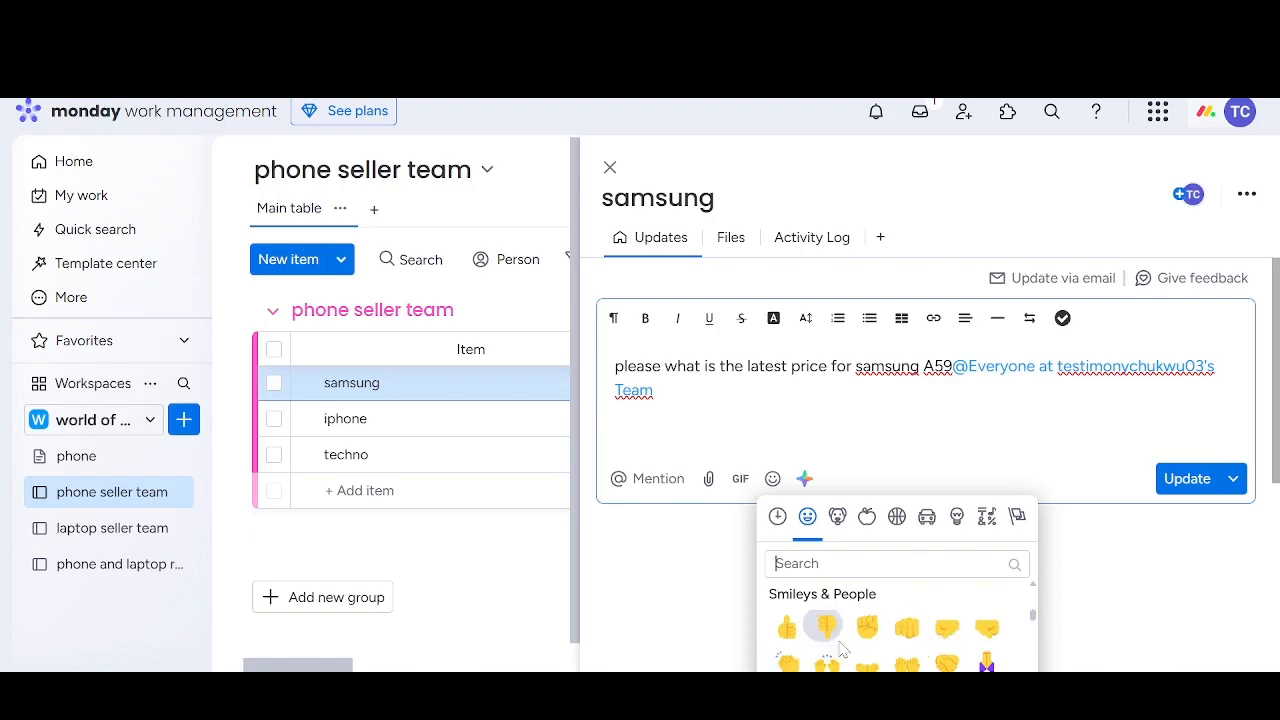
{"action": "scroll", "coordinate": [840, 648], "scroll_direction": "down", "scroll_amount": 2}
{"action": "scroll", "coordinate": [840, 648], "scroll_direction": "down", "scroll_amount": 4}
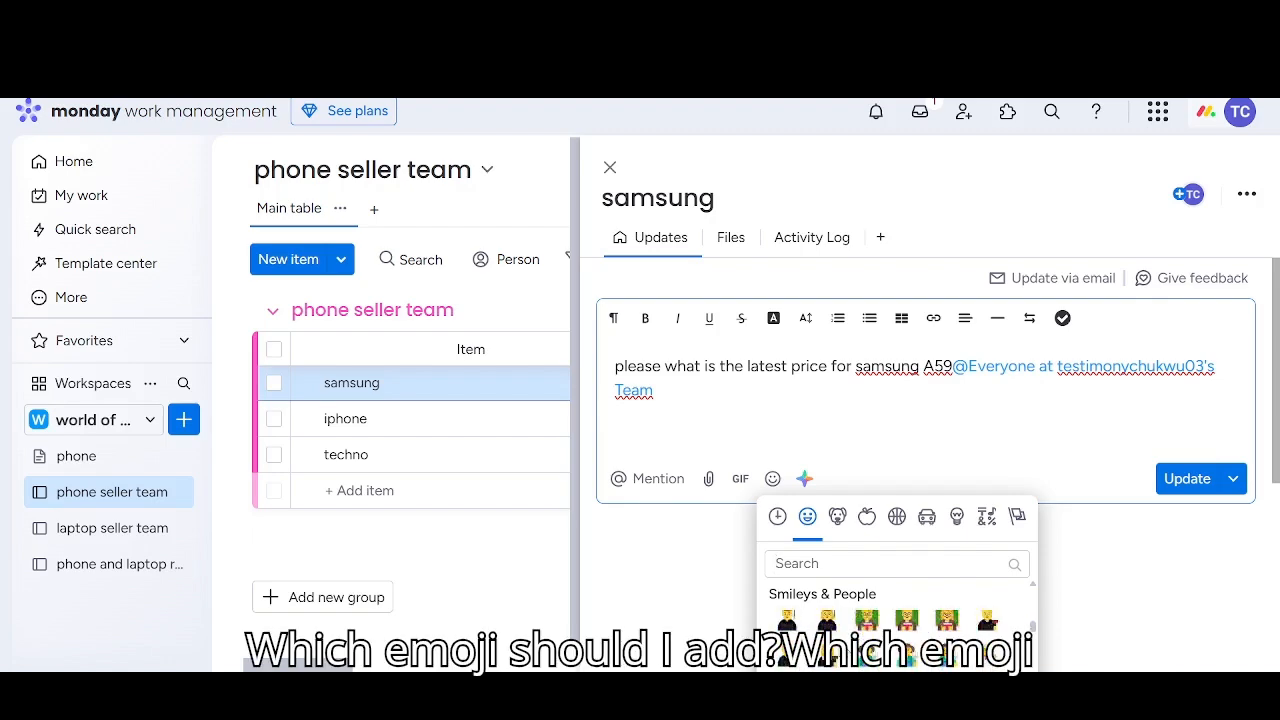
{"action": "scroll", "coordinate": [1085, 657], "scroll_direction": "down", "scroll_amount": 2}
{"action": "scroll", "coordinate": [1085, 657], "scroll_direction": "down", "scroll_amount": 2}
{"action": "scroll", "coordinate": [862, 418], "scroll_direction": "down", "scroll_amount": 5}
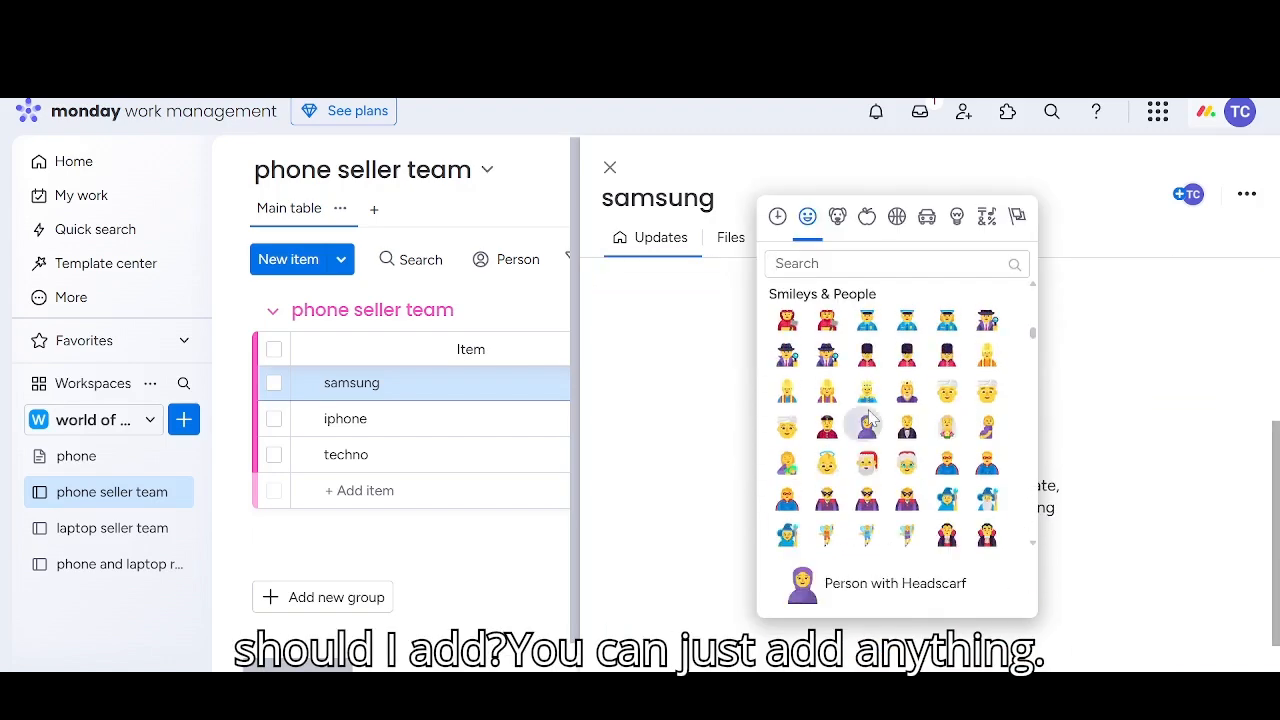
{"action": "scroll", "coordinate": [868, 418], "scroll_direction": "up", "scroll_amount": 10}
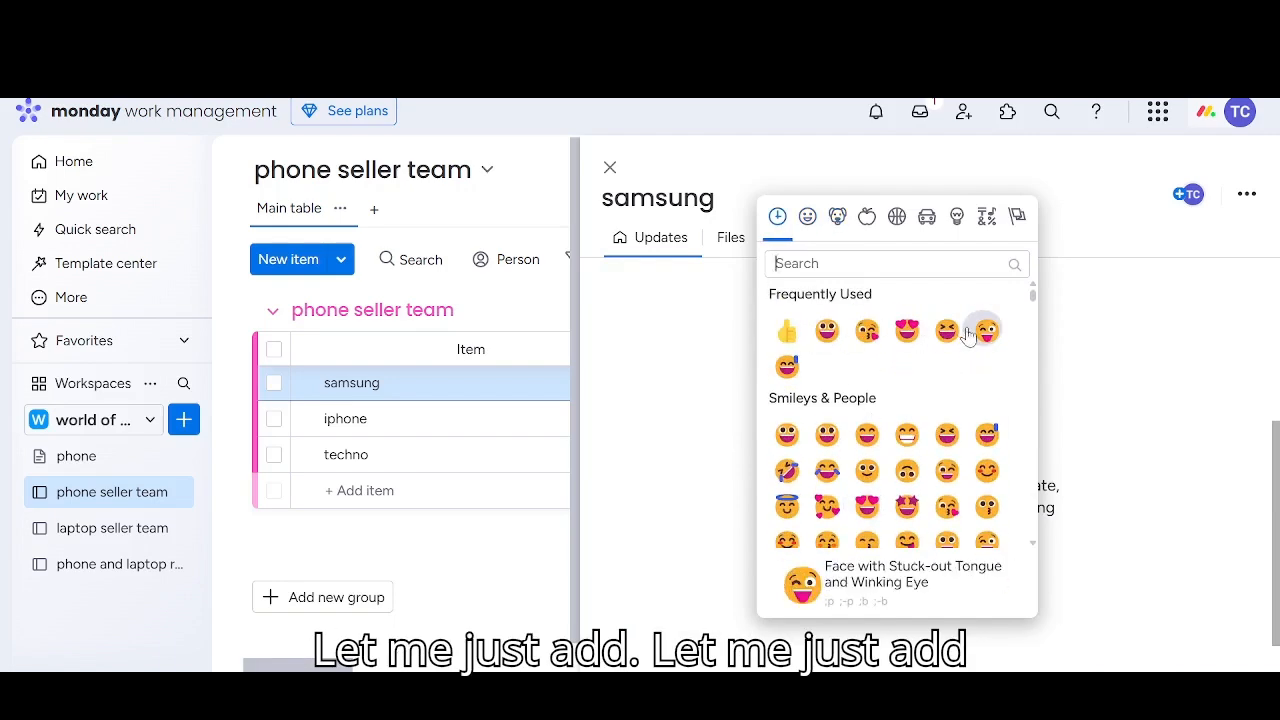
{"action": "left_click", "coordinate": [980, 333]}
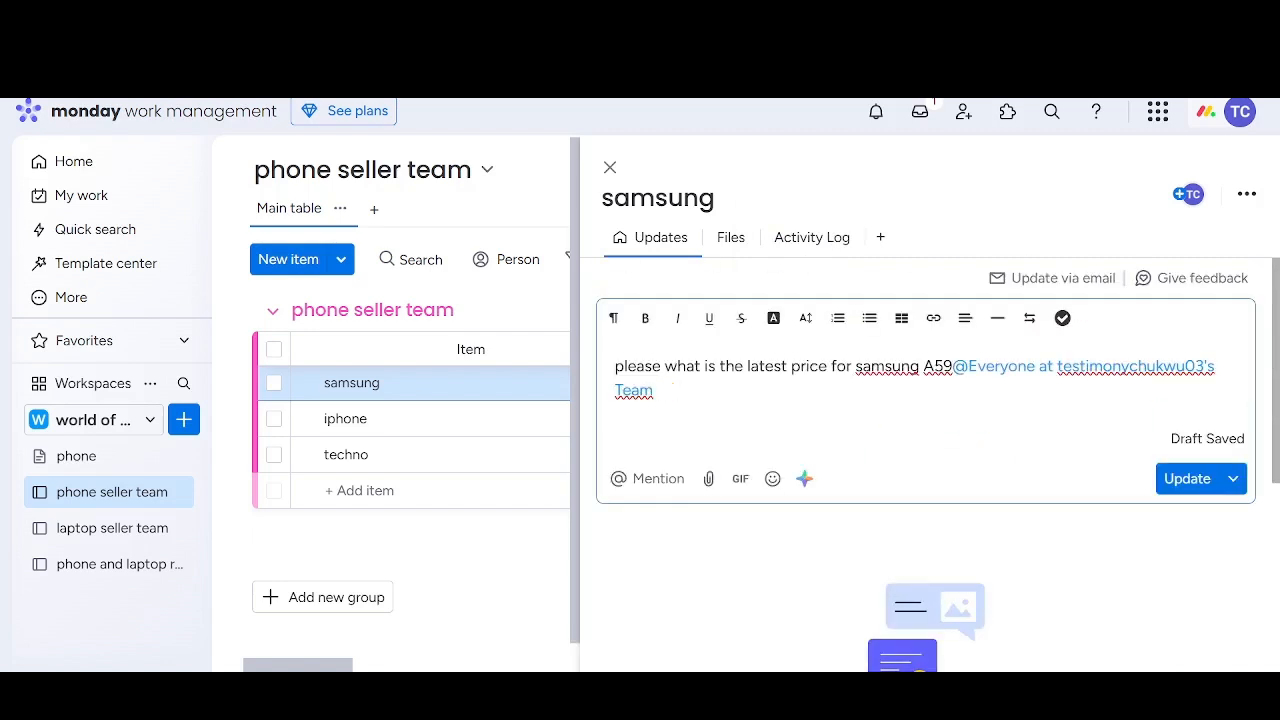
Add a grinning face emoji to the end of the draft and post the update on the samsung item
{"action": "left_click", "coordinate": [772, 478]}
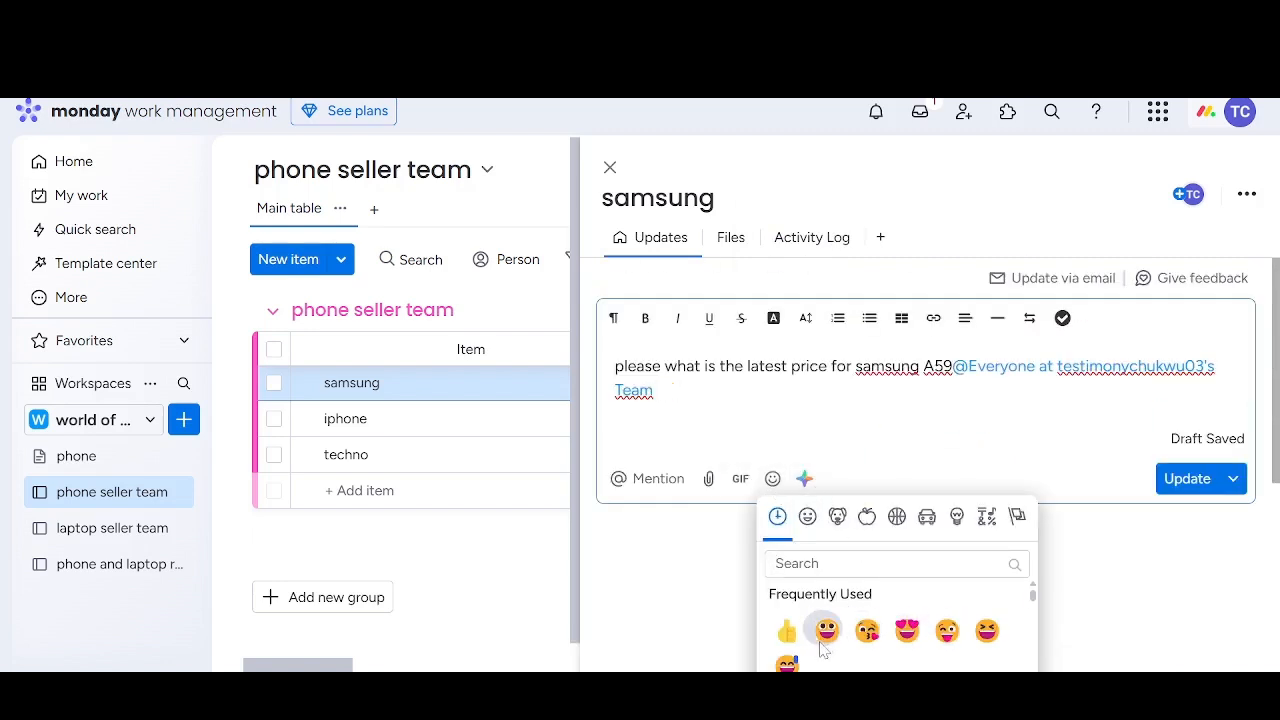
{"action": "left_click", "coordinate": [826, 632]}
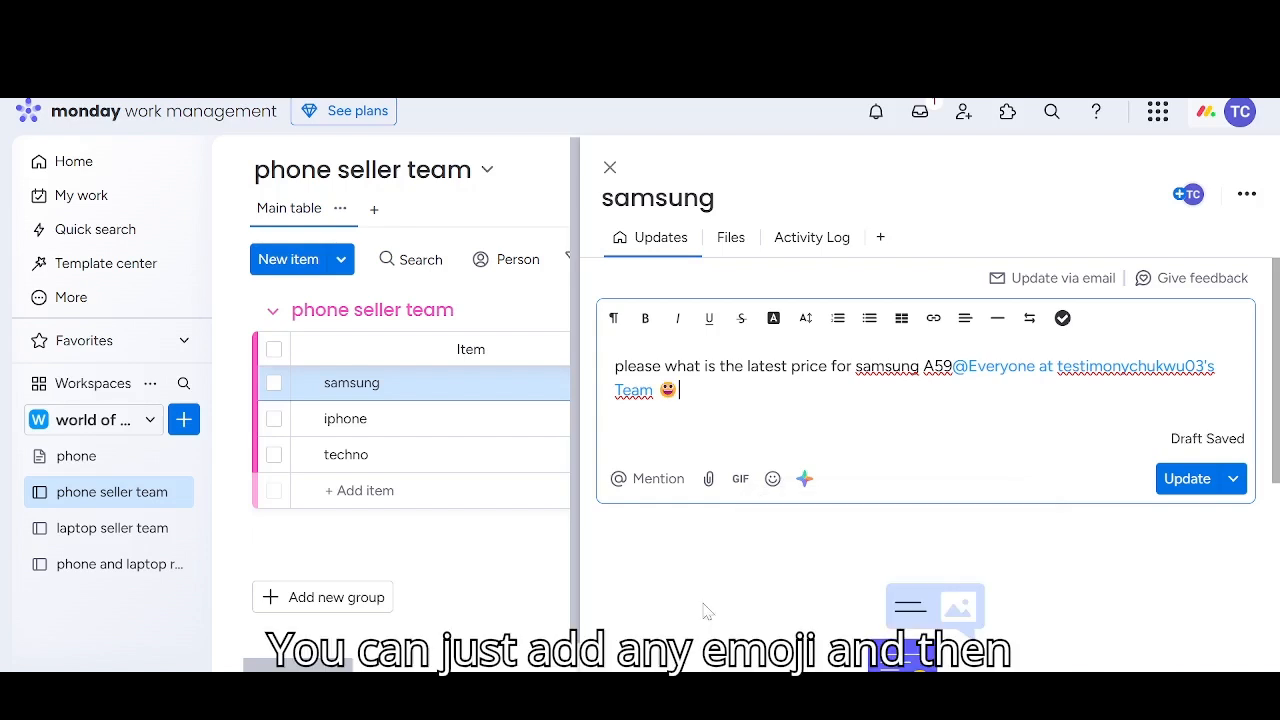
{"action": "left_click", "coordinate": [1187, 479]}
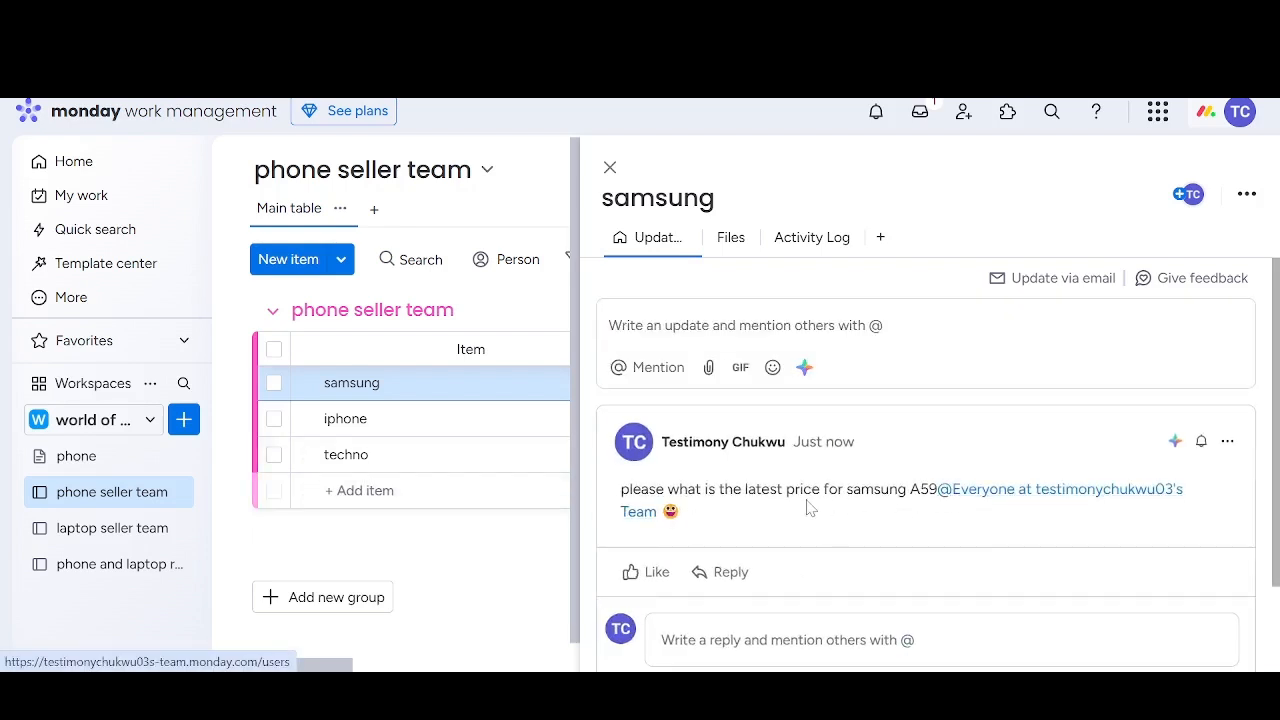
Reopen the samsung item's updates and post the reply "the price is 110k" to the question about the latest price
{"action": "scroll", "coordinate": [776, 512], "scroll_direction": "down", "scroll_amount": 2}
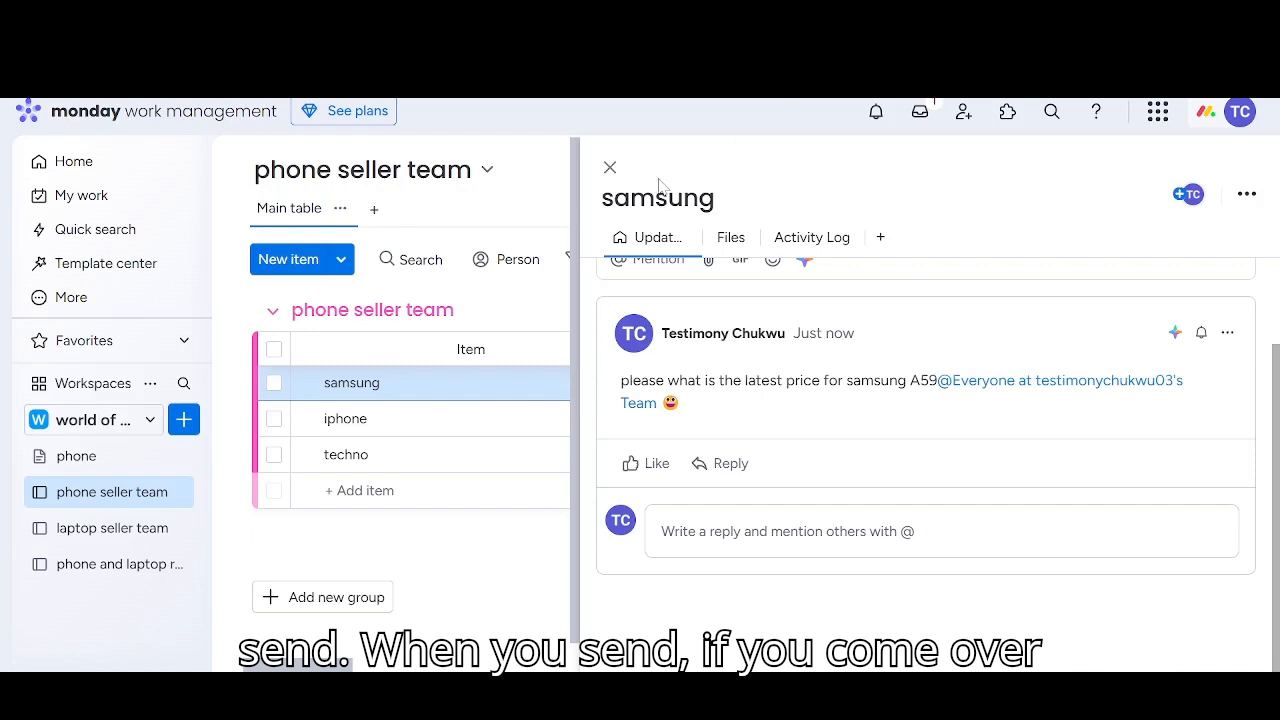
{"action": "left_click", "coordinate": [610, 167]}
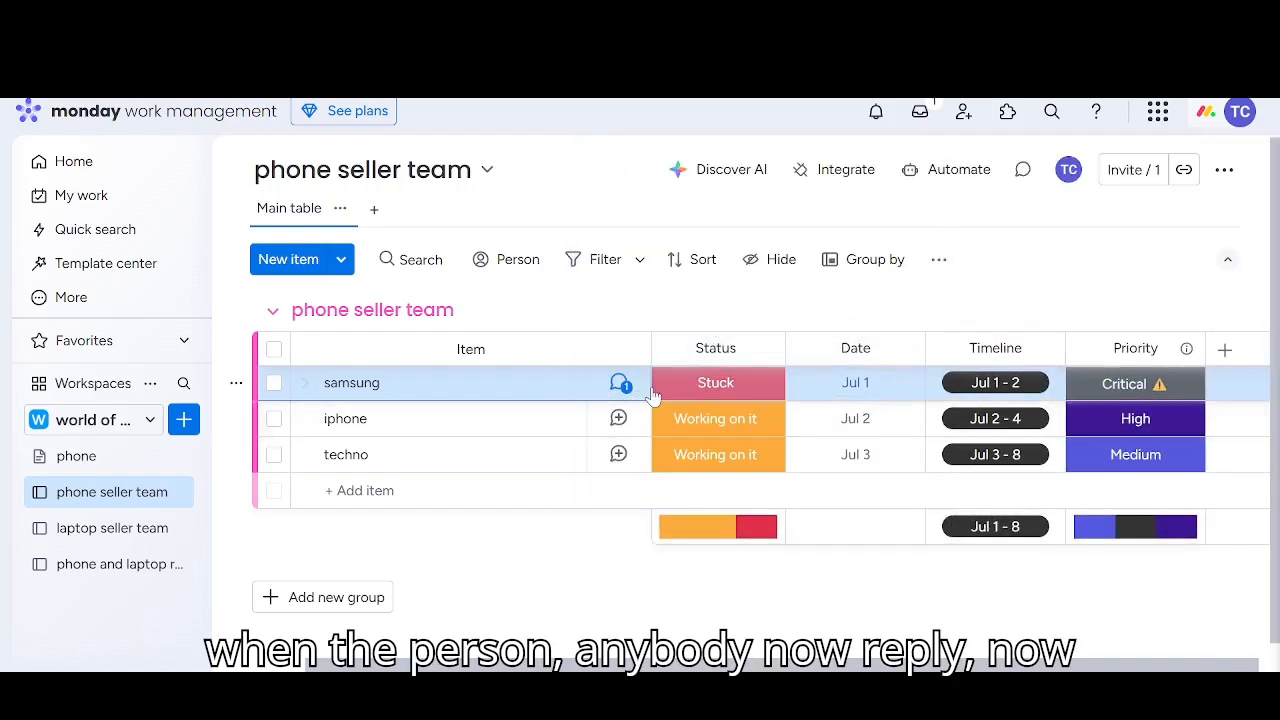
{"action": "left_click", "coordinate": [571, 384]}
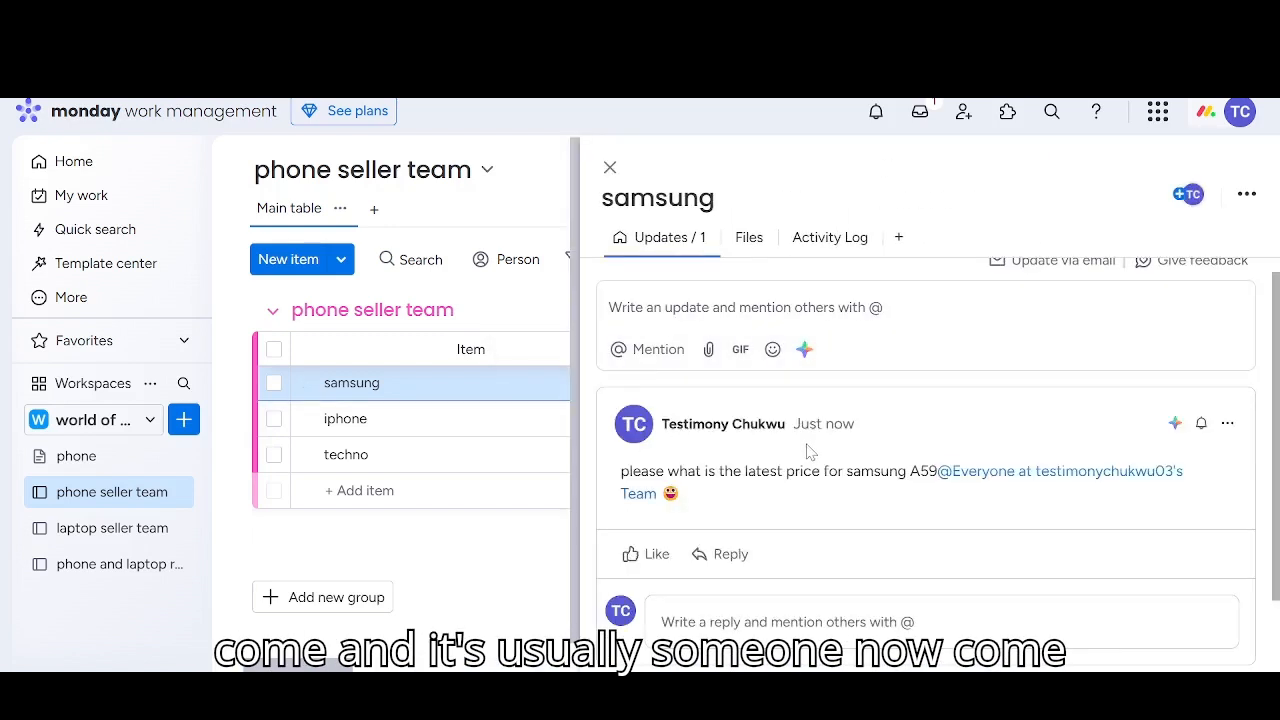
{"action": "scroll", "coordinate": [749, 509], "scroll_direction": "down", "scroll_amount": 1}
{"action": "left_click", "coordinate": [727, 463]}
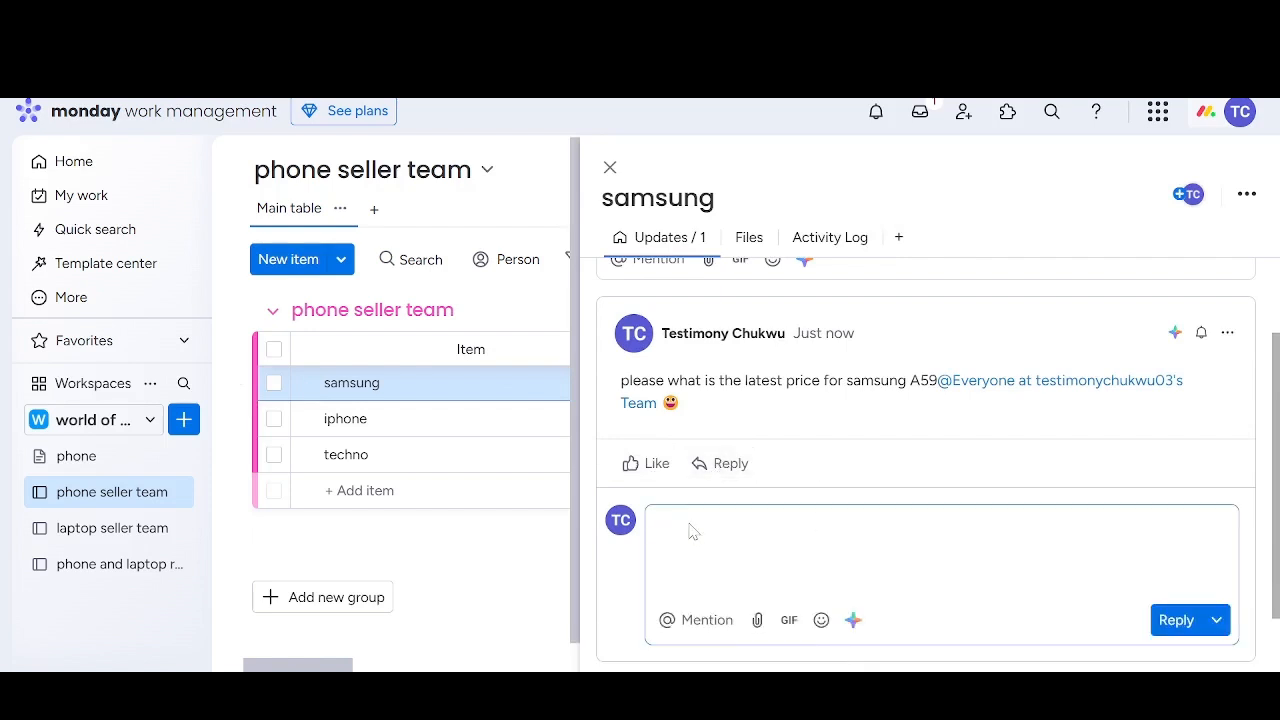
{"action": "type", "text": "the price is 10"}
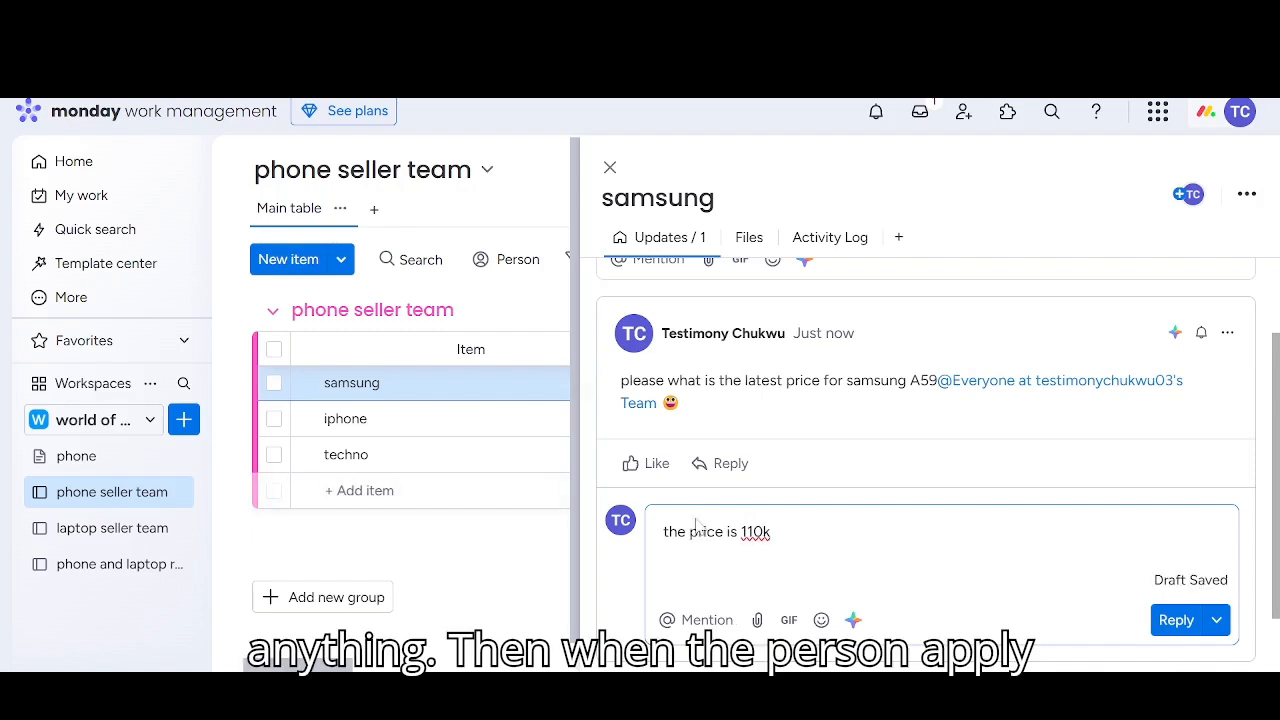
{"action": "left_click", "coordinate": [1176, 620]}
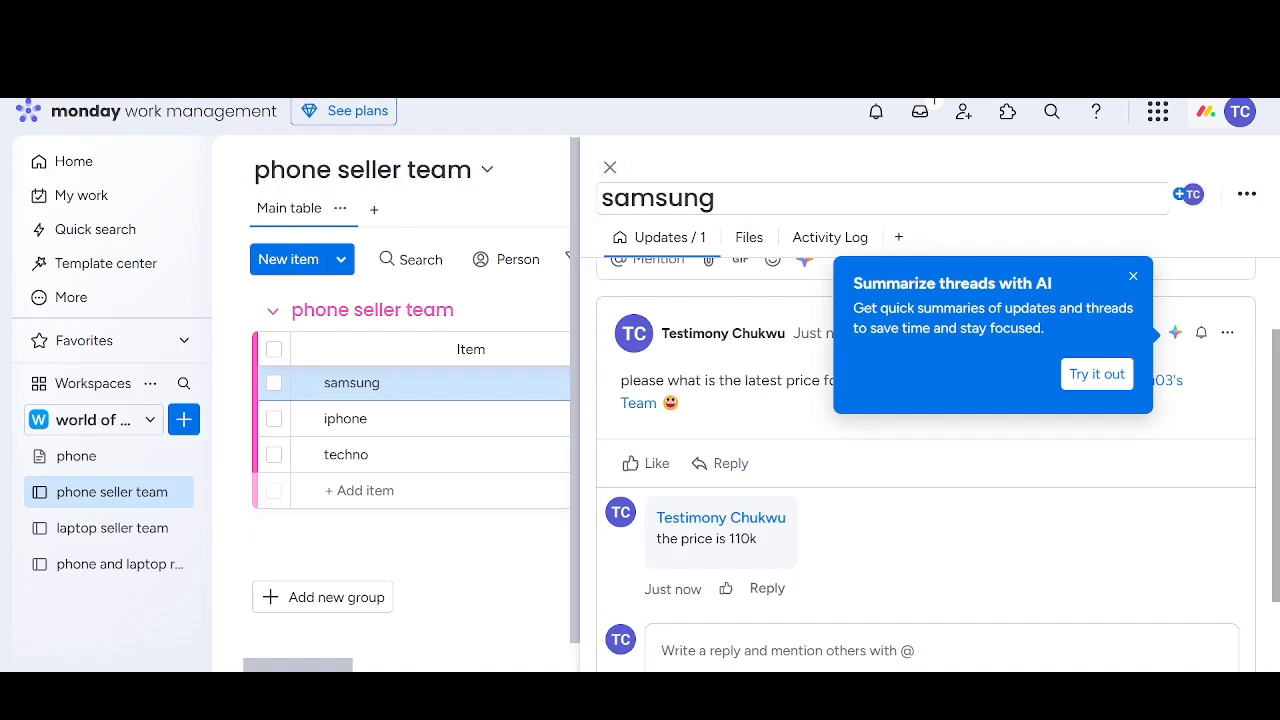
{"action": "left_click", "coordinate": [612, 173]}
{"action": "left_click", "coordinate": [610, 173]}
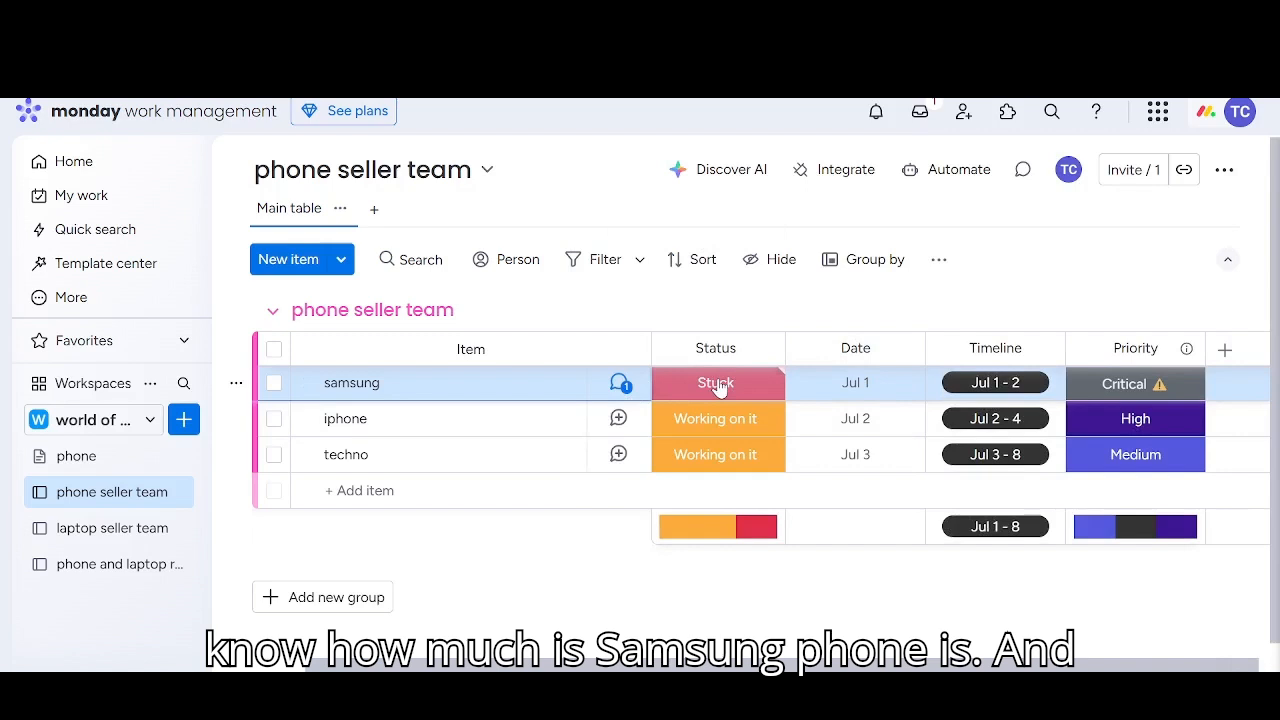
Change the samsung item's status to Working on it and finally to Done
{"action": "left_click", "coordinate": [718, 386]}
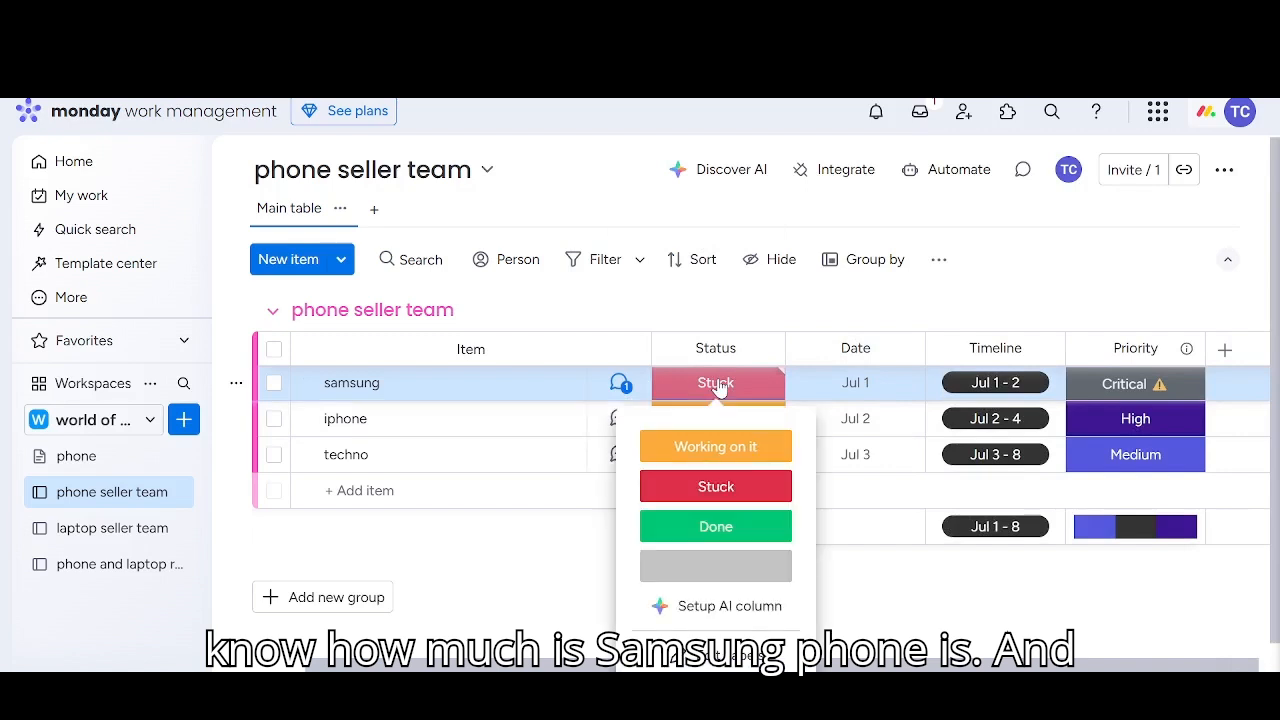
{"action": "left_click", "coordinate": [709, 447]}
{"action": "left_click", "coordinate": [715, 383]}
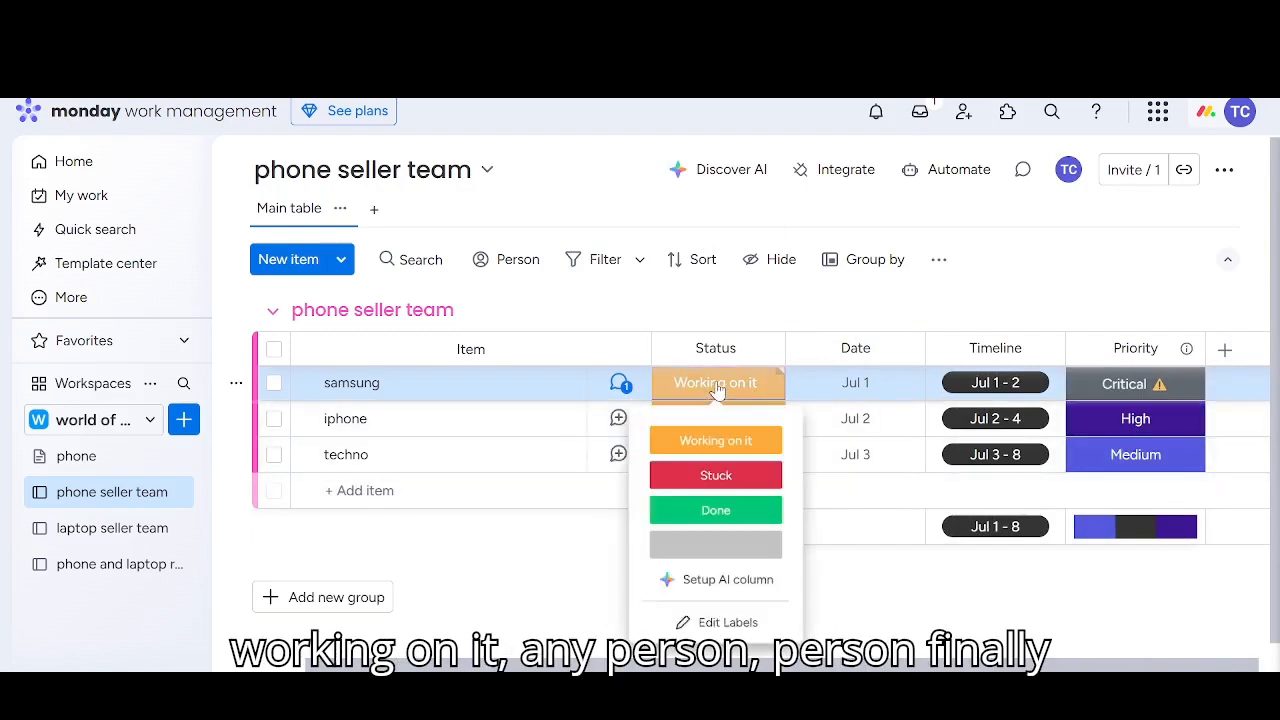
{"action": "left_click", "coordinate": [719, 533]}
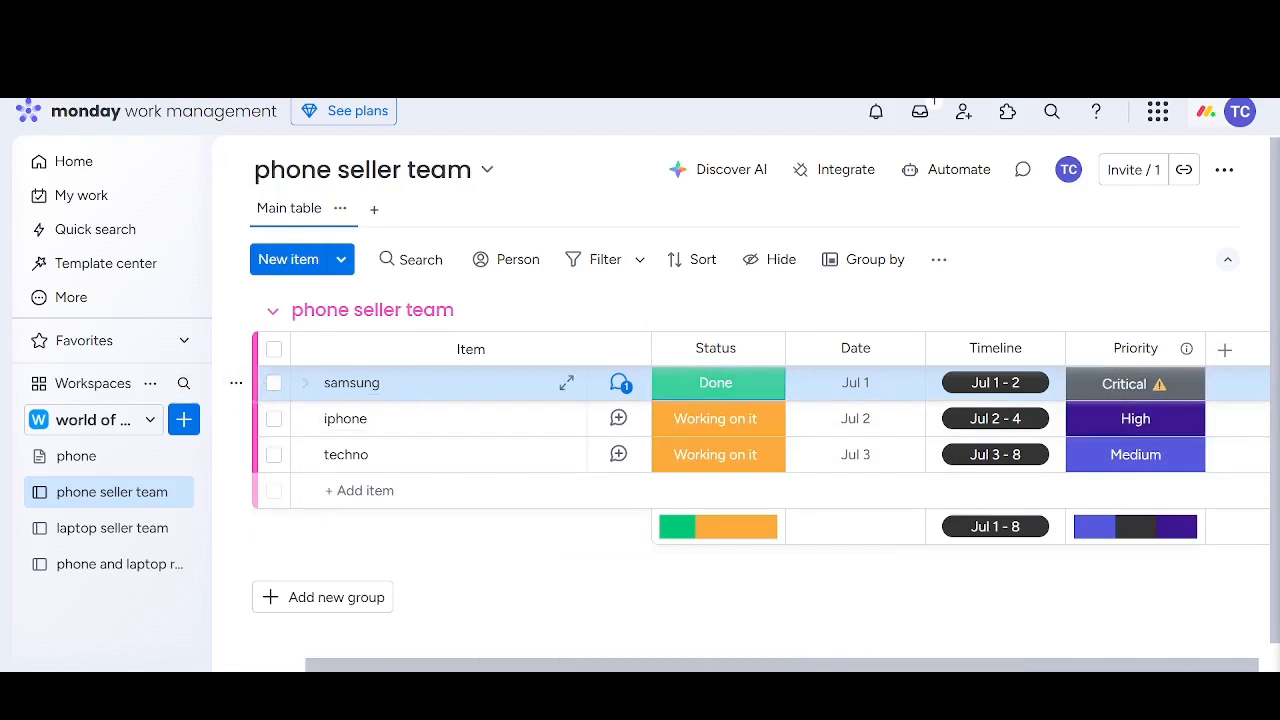
Expand the samsung item and add two subitems named "sam 1" and "sam 2"
{"action": "left_click", "coordinate": [302, 385]}
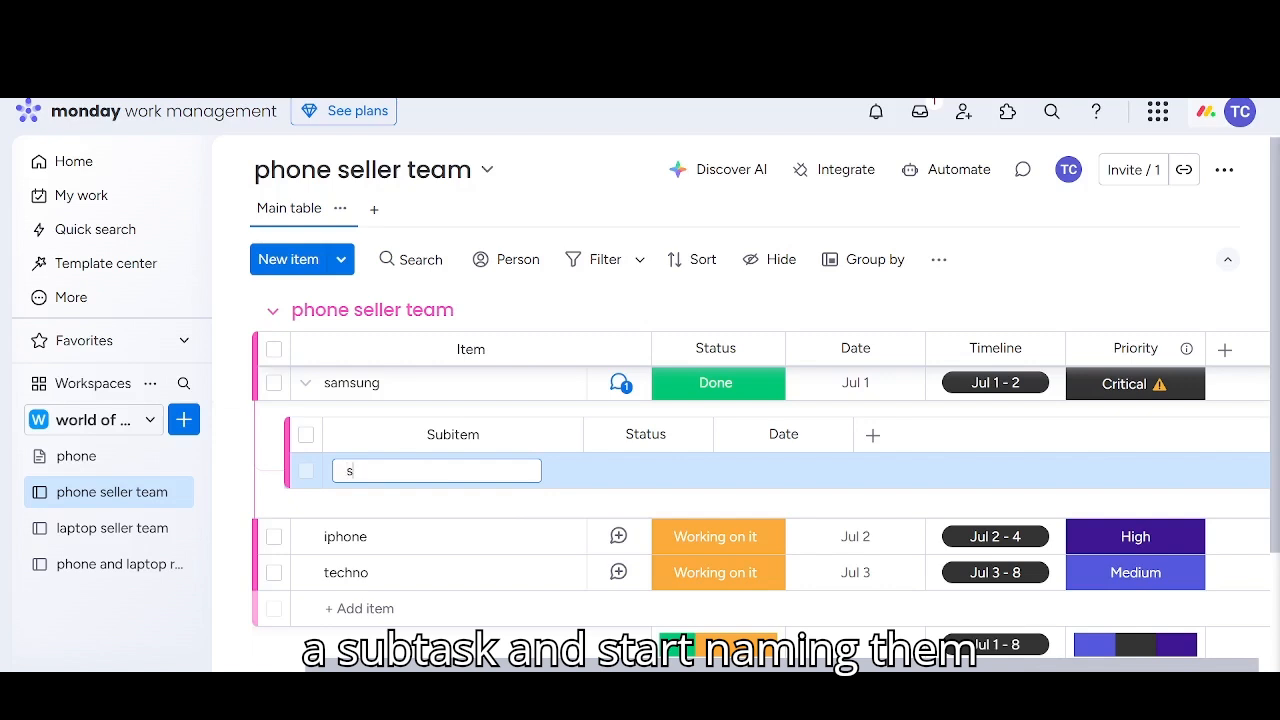
{"action": "type", "text": "am 1"}
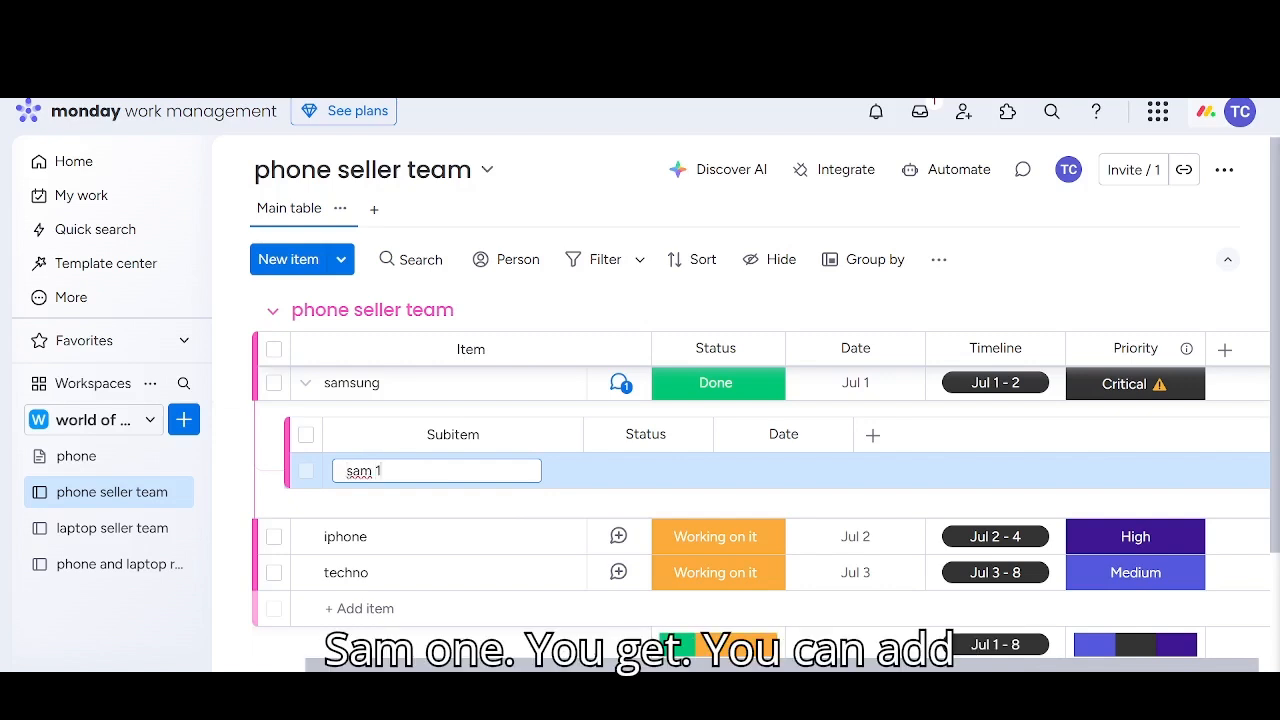
{"action": "scroll", "coordinate": [455, 468], "scroll_direction": "down", "scroll_amount": 2}
{"action": "scroll", "coordinate": [455, 468], "scroll_direction": "up", "scroll_amount": 2}
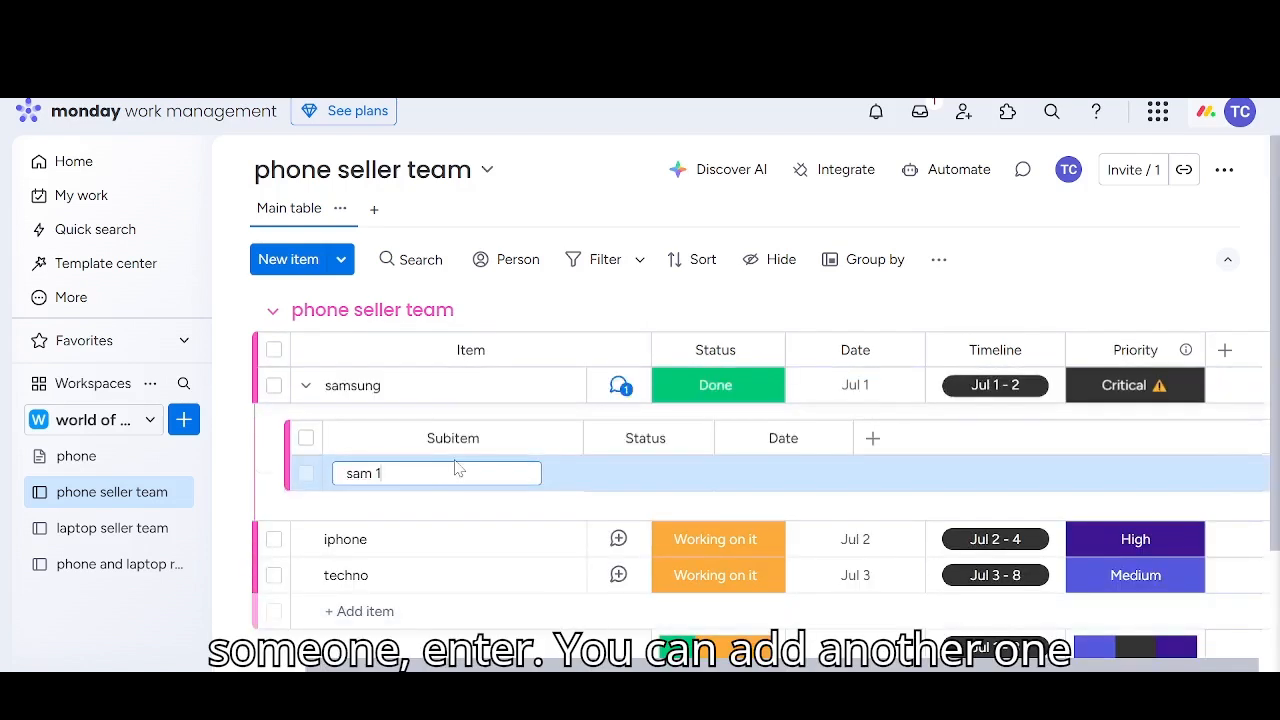
{"action": "key", "text": "Return"}
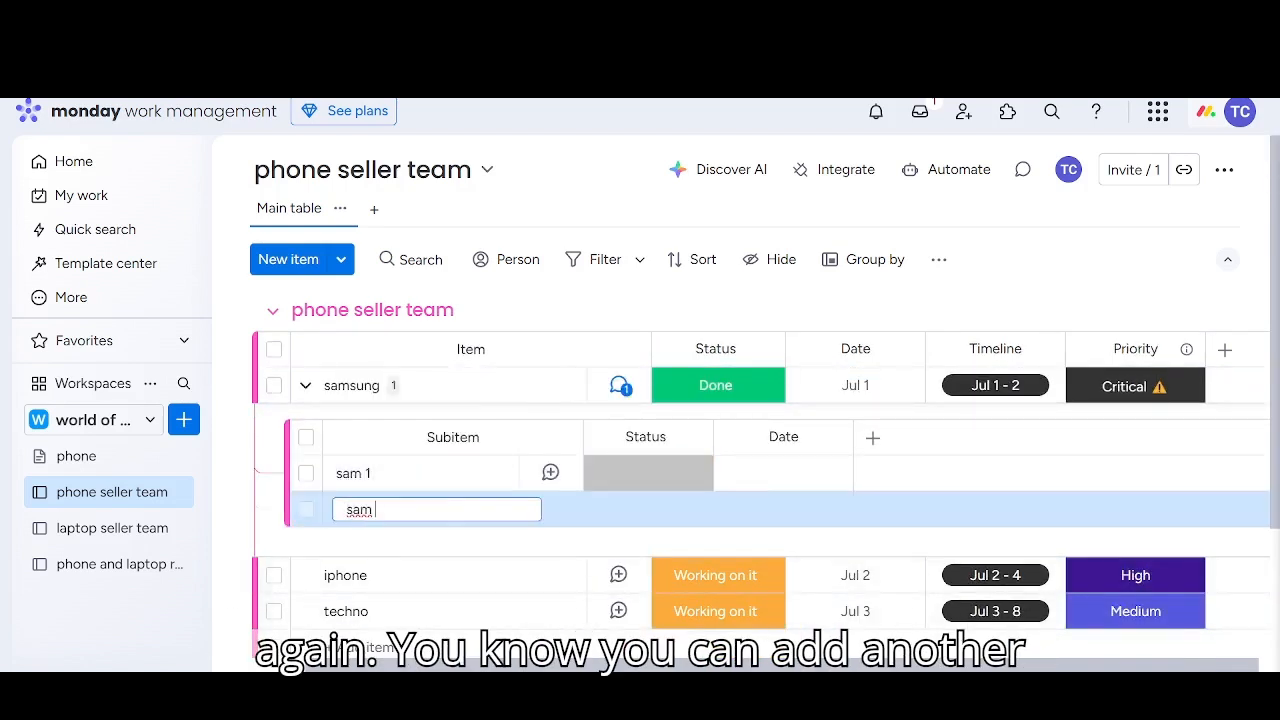
{"action": "key", "text": "Return"}
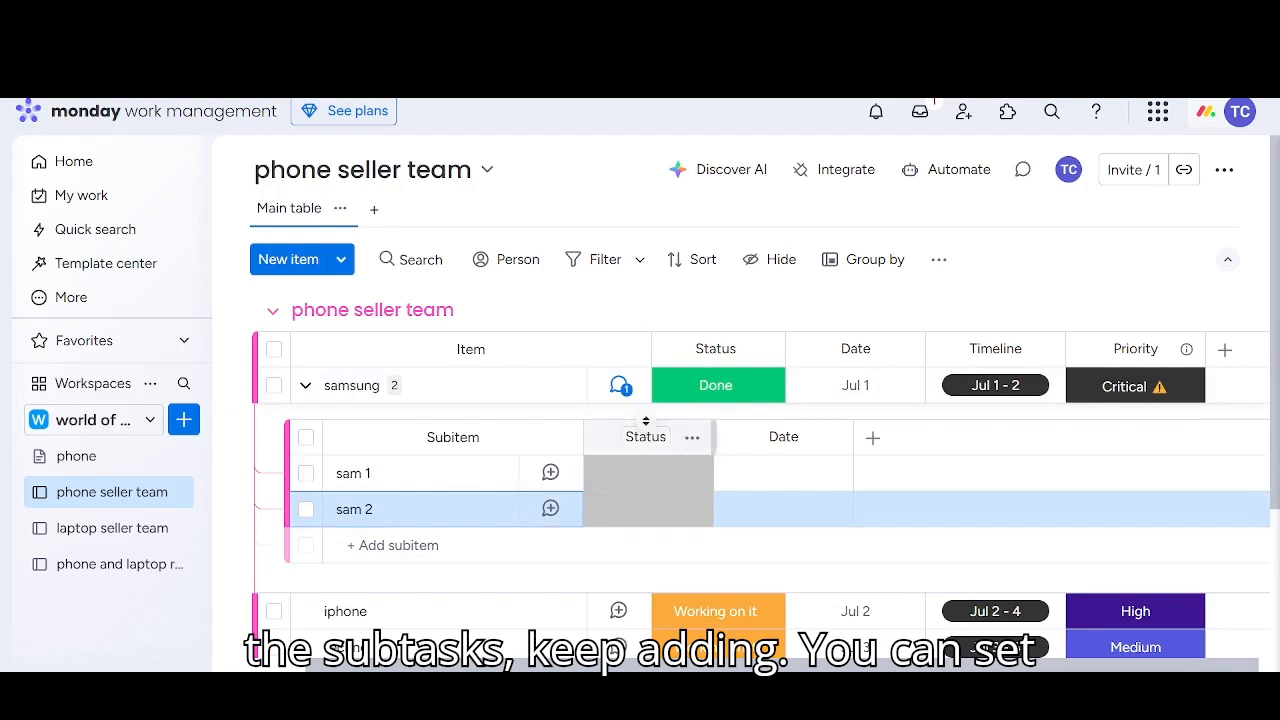
Set the sam 1 subitem's status to Working on it, and sam 2's status first to Done and finally to Stuck
{"action": "left_click", "coordinate": [636, 476]}
{"action": "left_click", "coordinate": [640, 258]}
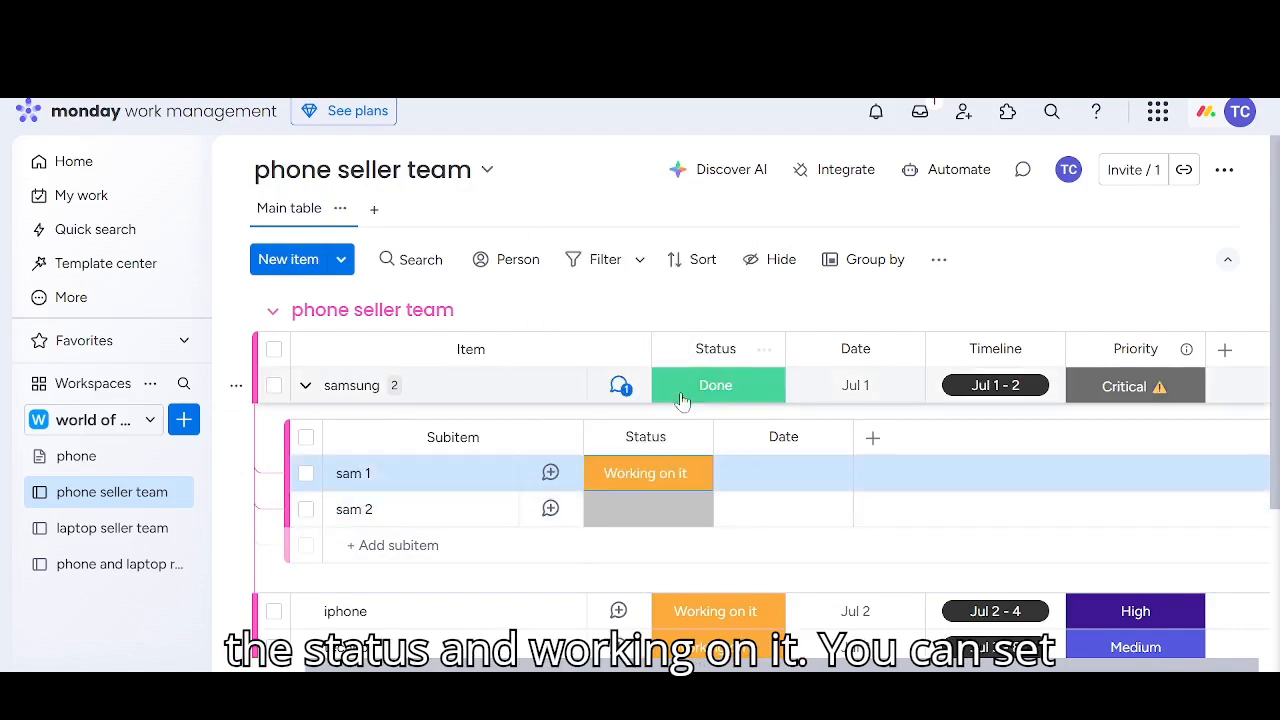
{"action": "left_click", "coordinate": [618, 521]}
{"action": "left_click", "coordinate": [636, 338]}
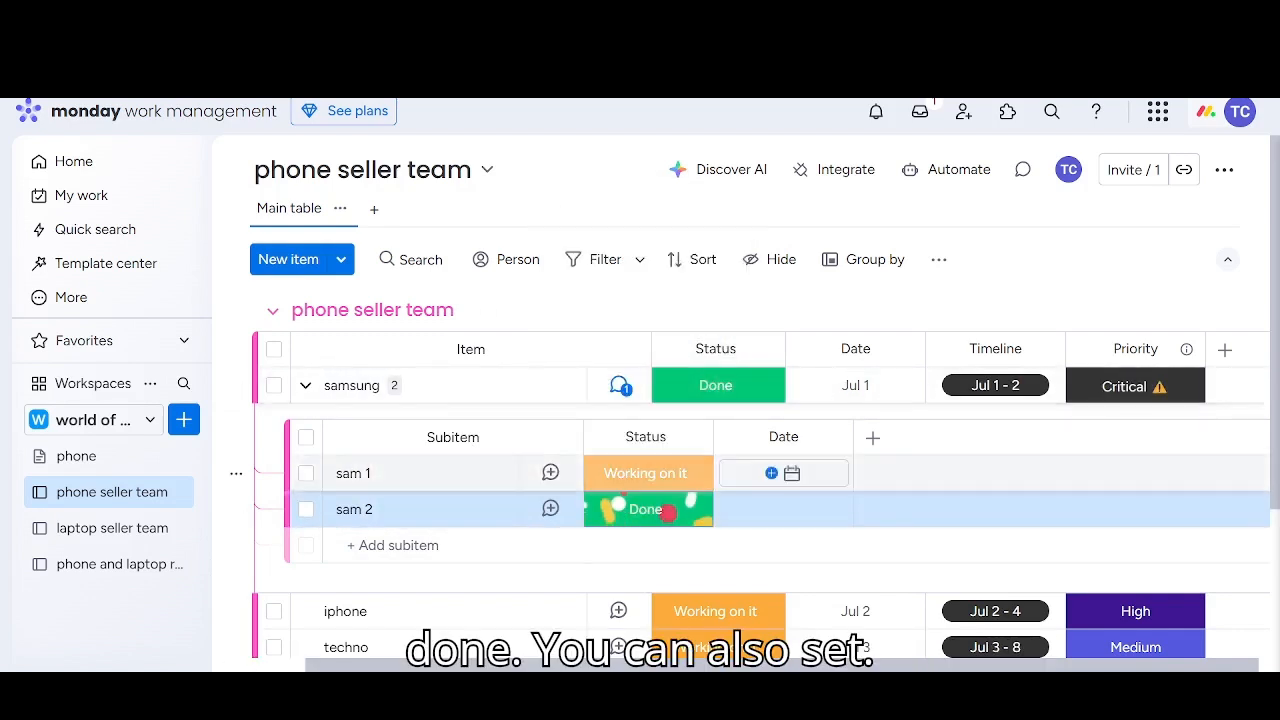
{"action": "left_click", "coordinate": [665, 514]}
{"action": "left_click", "coordinate": [668, 255]}
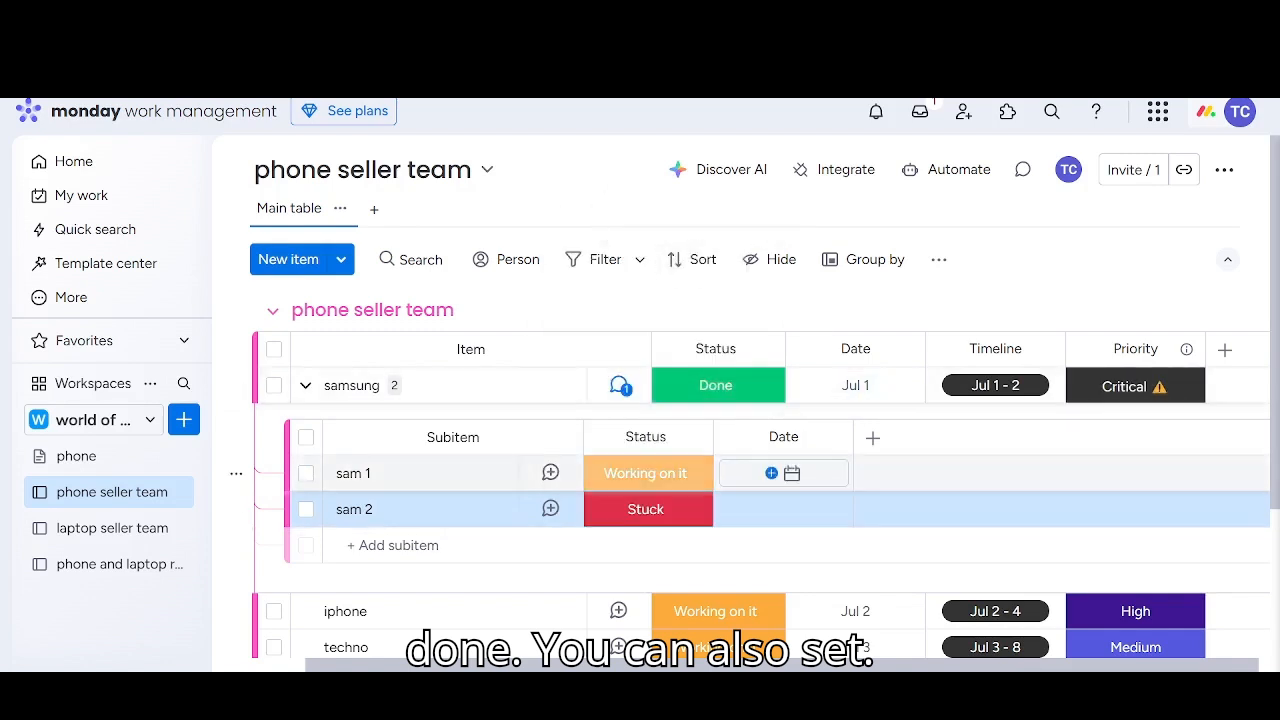
Set the sam 1 subitem's date to May 28 and check the options for adding another subitem column
{"action": "left_click", "coordinate": [792, 473]}
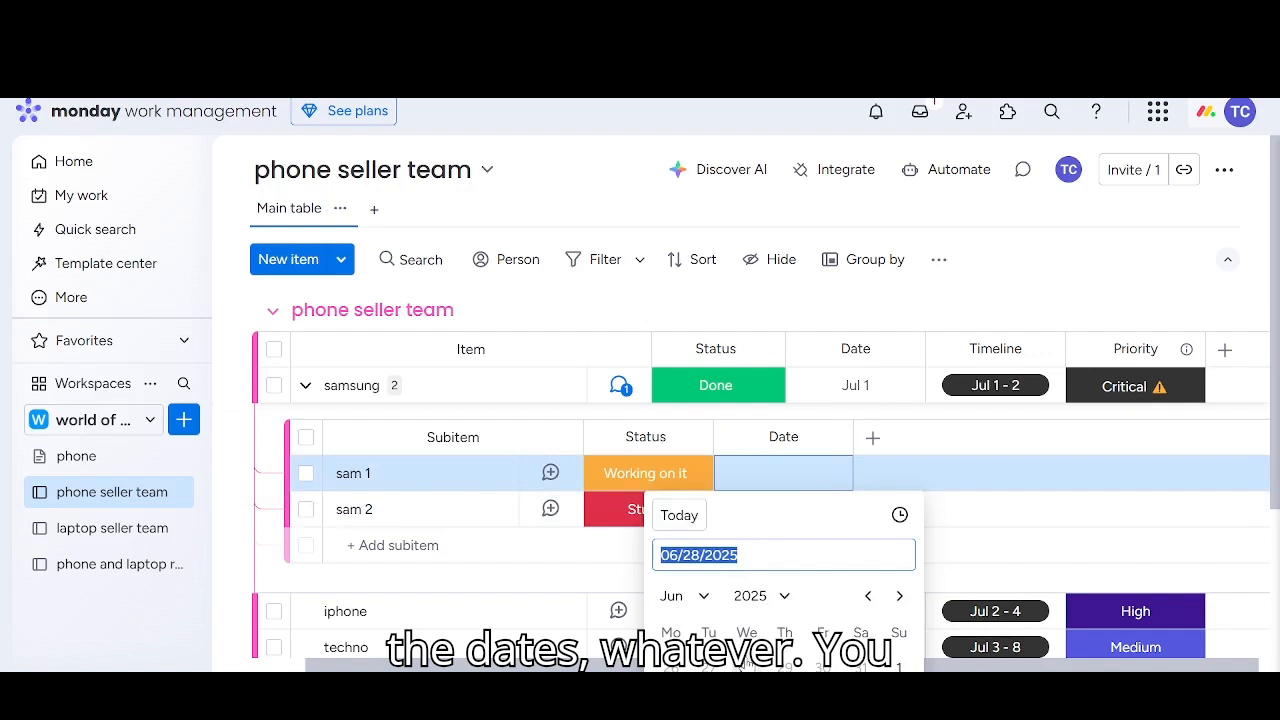
{"action": "left_click", "coordinate": [757, 663]}
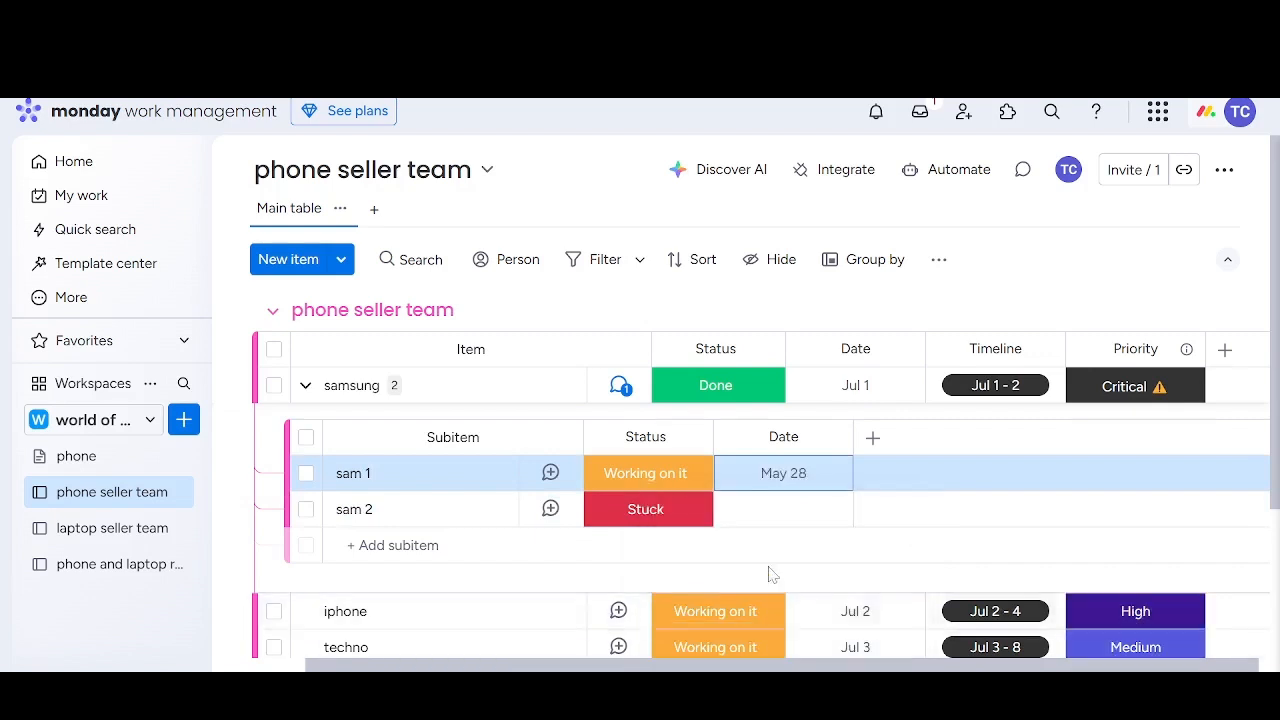
{"action": "left_click", "coordinate": [872, 437]}
{"action": "left_click", "coordinate": [952, 294]}
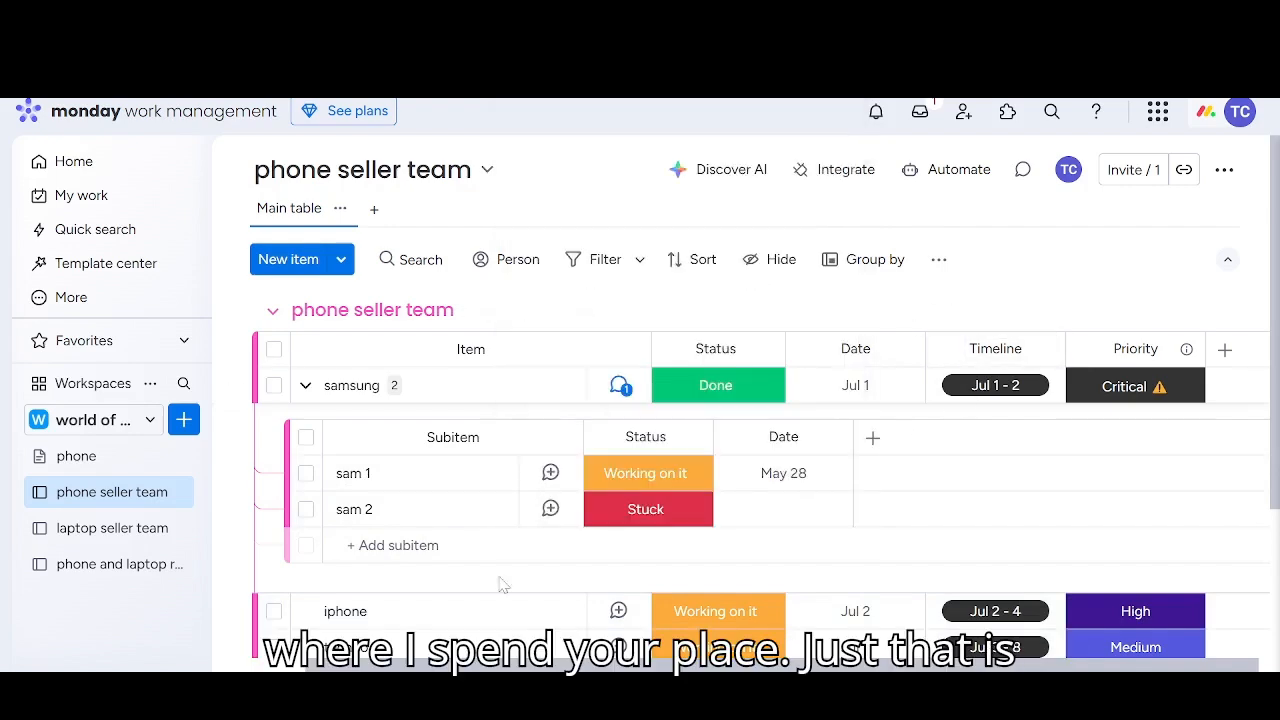
Collapse the samsung item's subitems and the whole phone seller team group, trying out expanding each of them as well
{"action": "scroll", "coordinate": [480, 566], "scroll_direction": "down", "scroll_amount": 2}
{"action": "scroll", "coordinate": [482, 567], "scroll_direction": "up", "scroll_amount": 2}
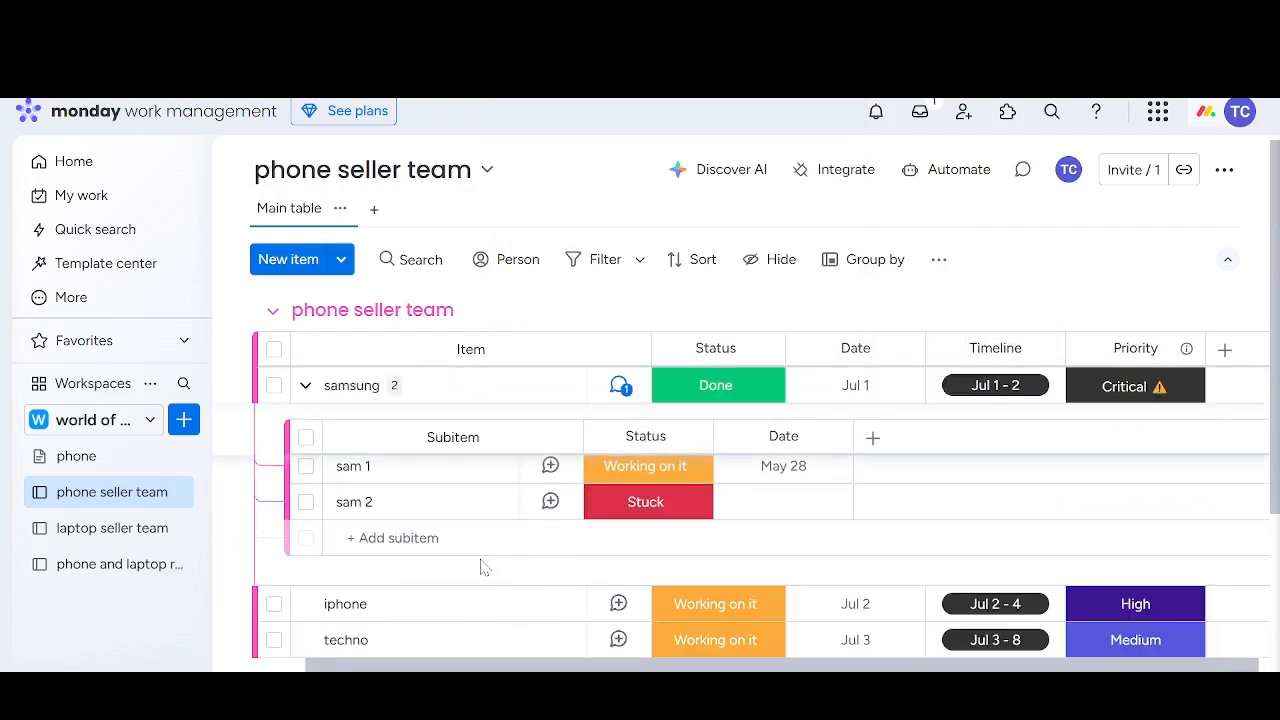
{"action": "left_click", "coordinate": [303, 386]}
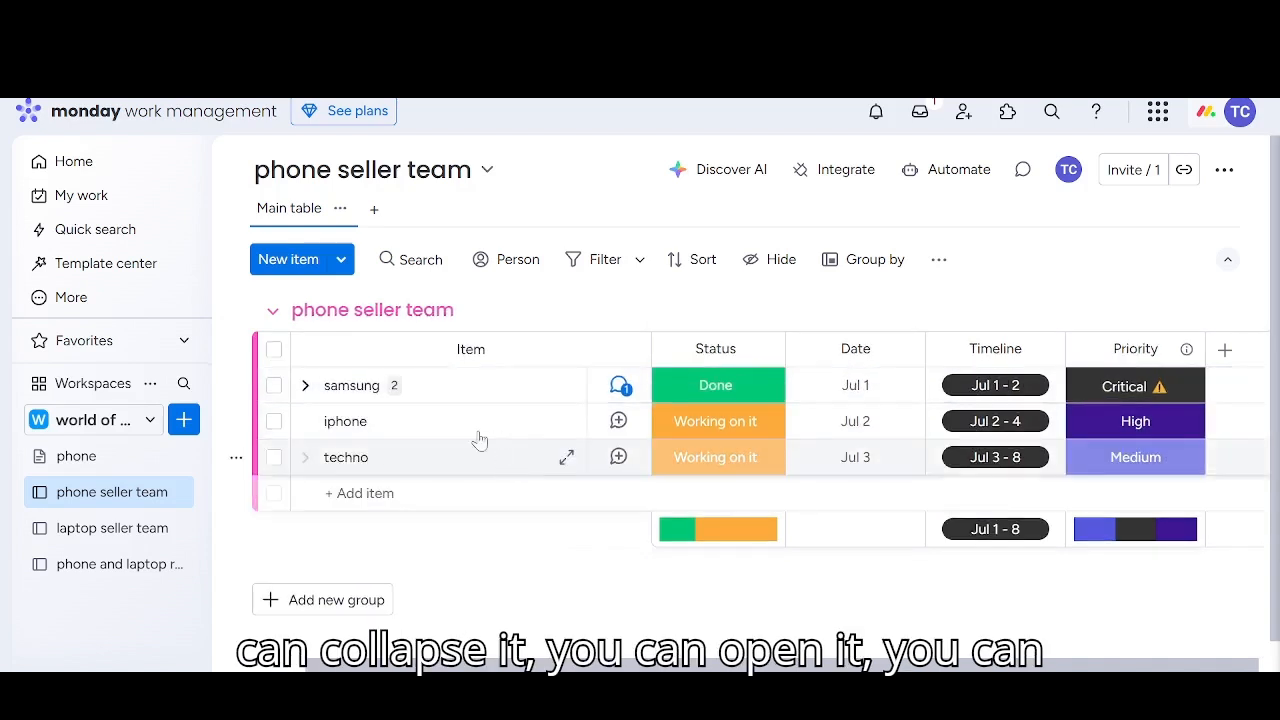
{"action": "left_click", "coordinate": [305, 386]}
{"action": "left_click", "coordinate": [305, 386]}
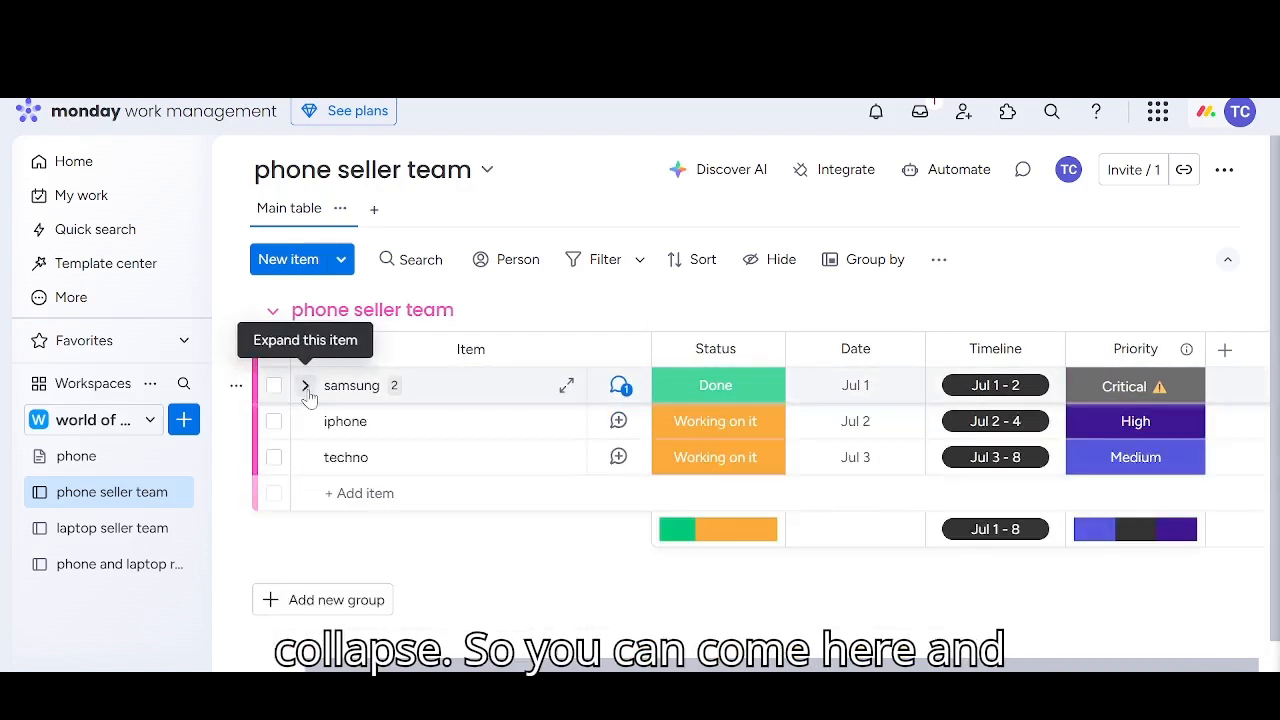
{"action": "left_click", "coordinate": [276, 312]}
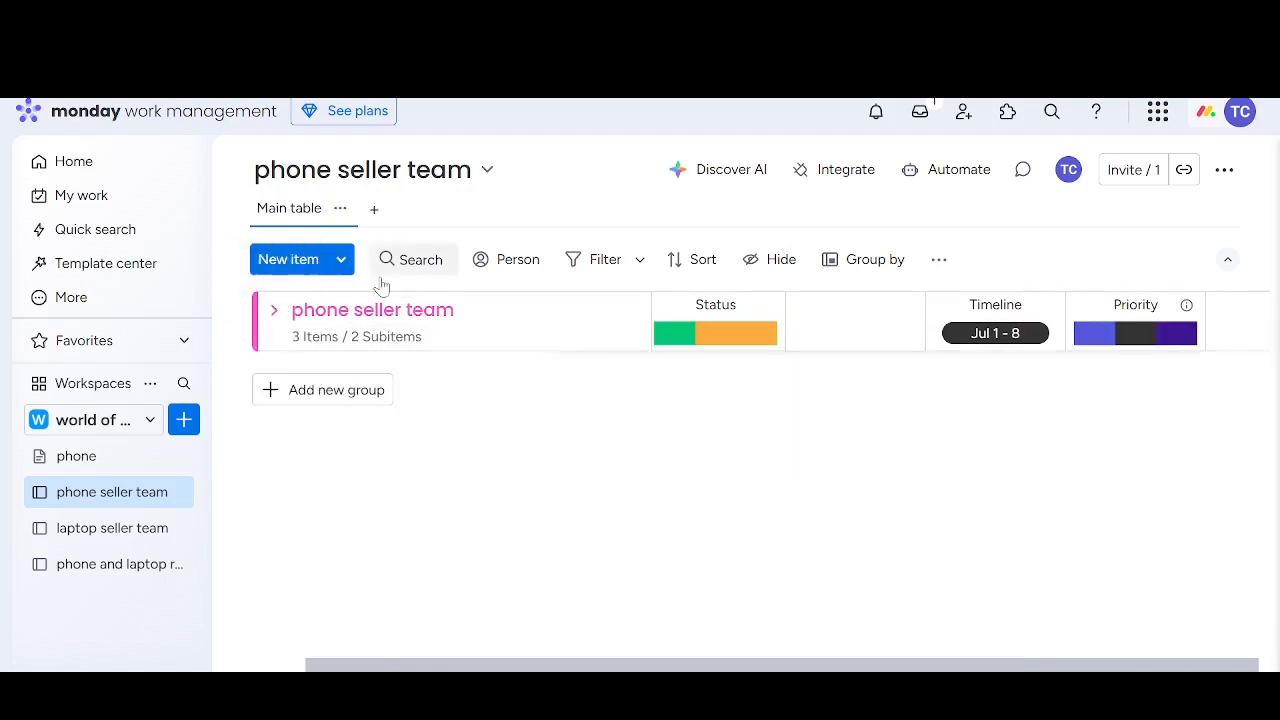
{"action": "left_click", "coordinate": [274, 312]}
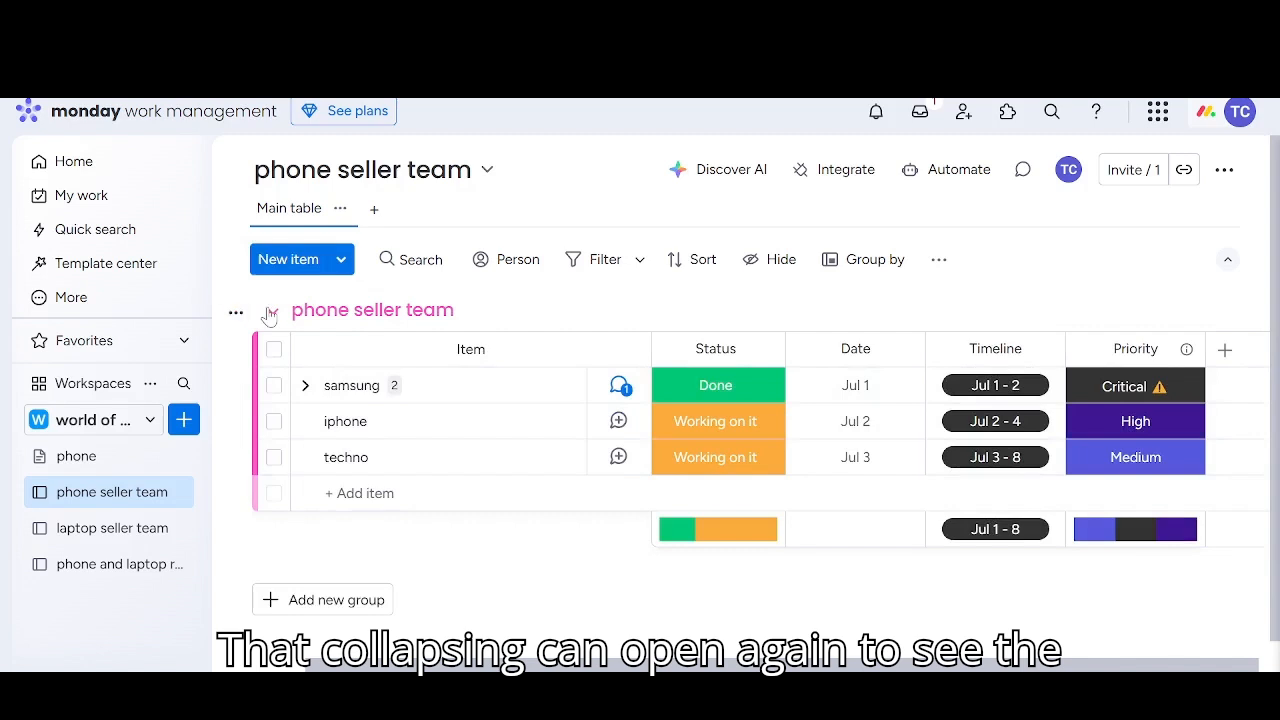
{"action": "left_click", "coordinate": [274, 312]}
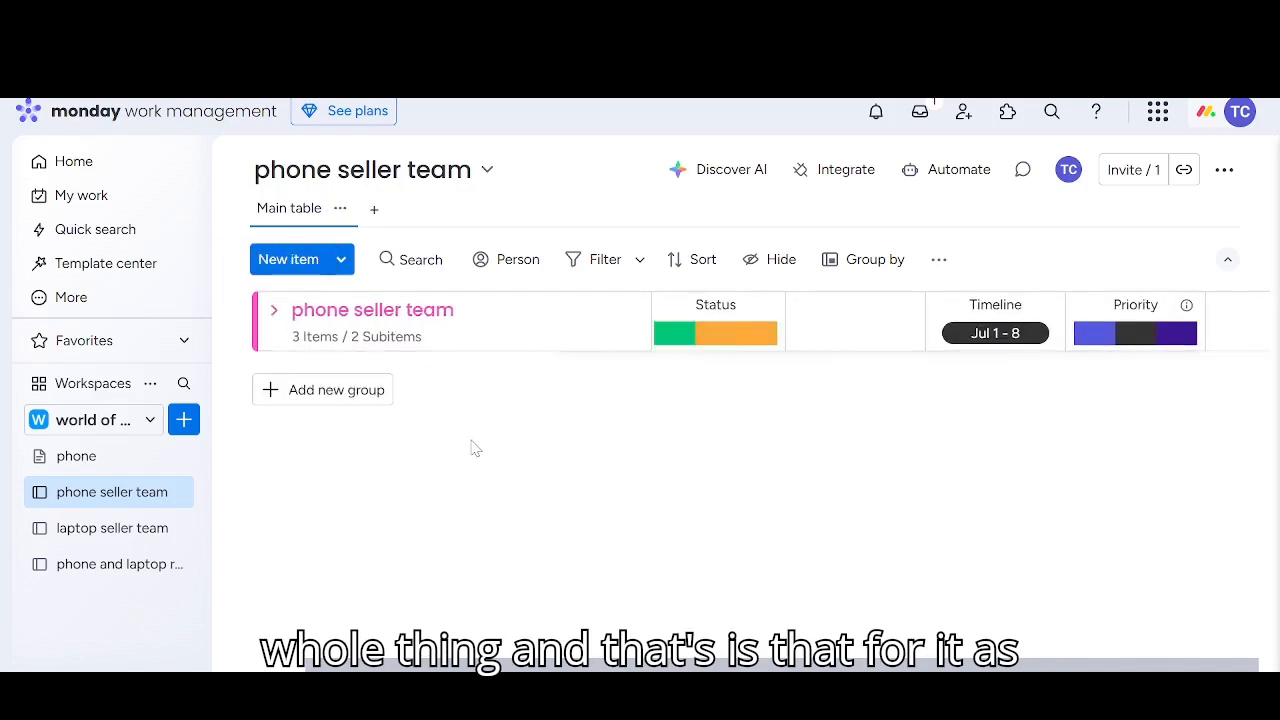
Open the phone and laptop repair board and look through its search, advanced filter and sort options
{"action": "left_click", "coordinate": [95, 528]}
{"action": "left_click", "coordinate": [97, 564]}
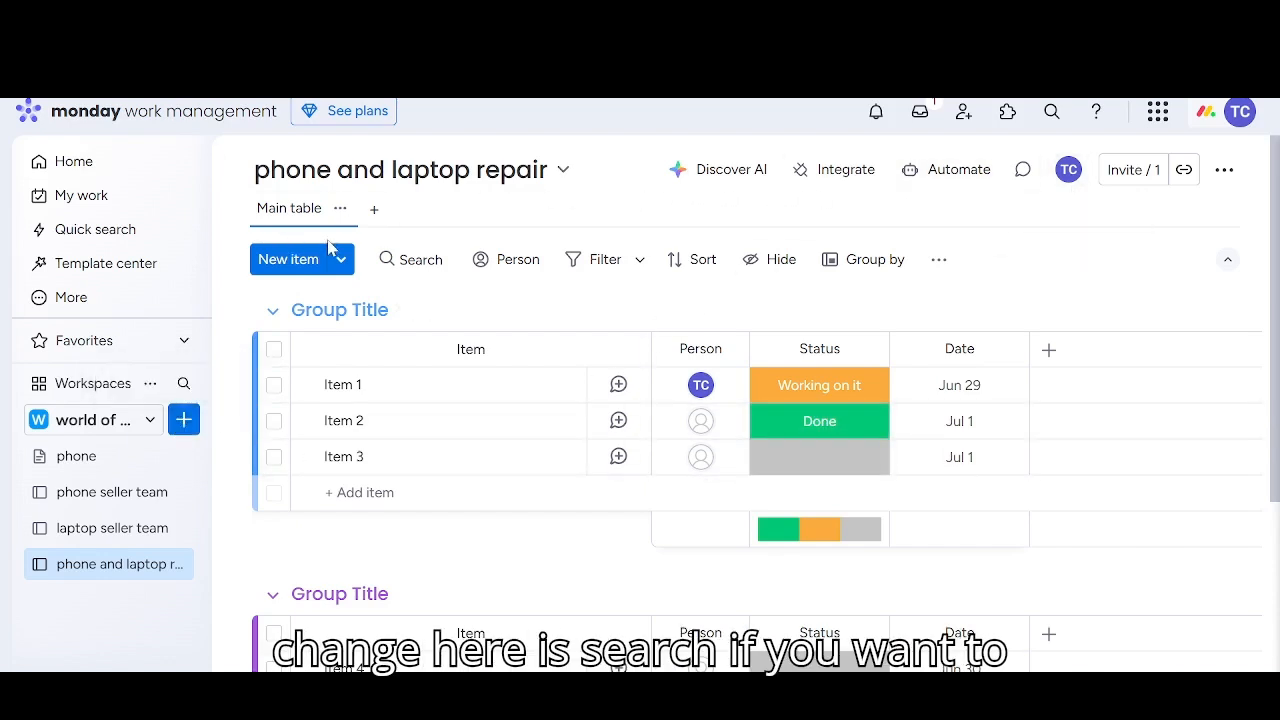
{"action": "left_click", "coordinate": [405, 260]}
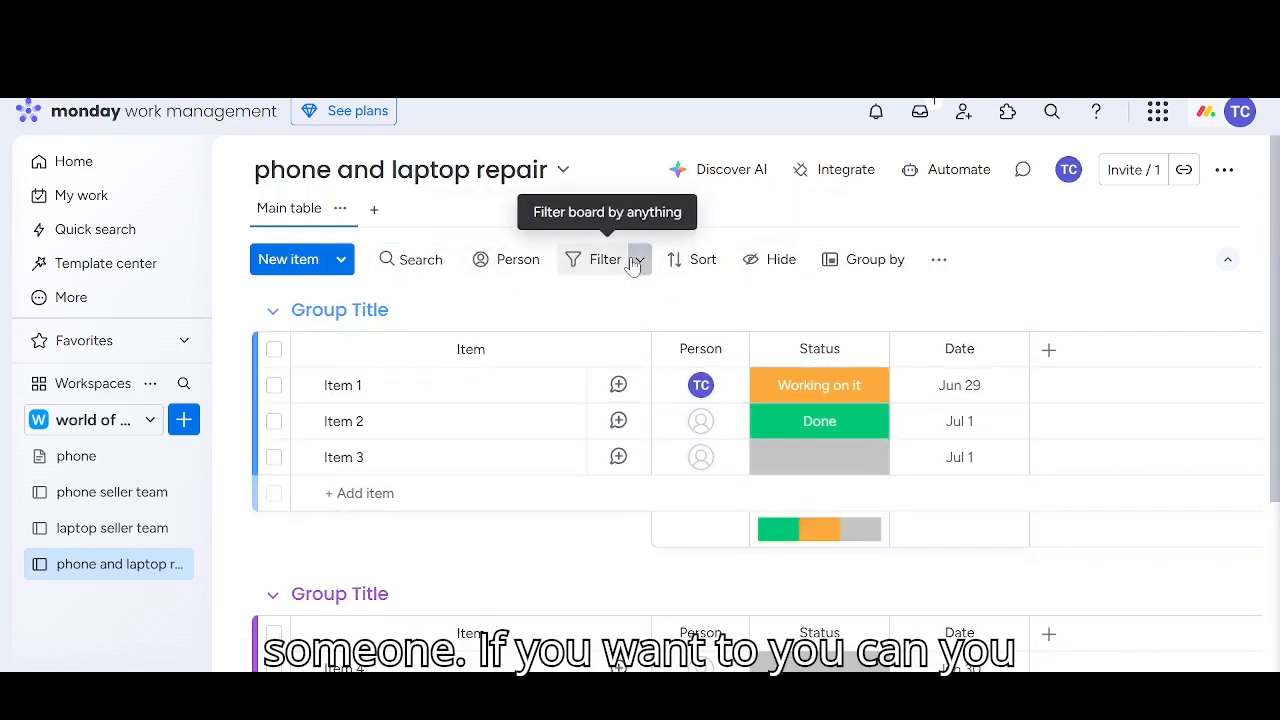
{"action": "left_click", "coordinate": [639, 261]}
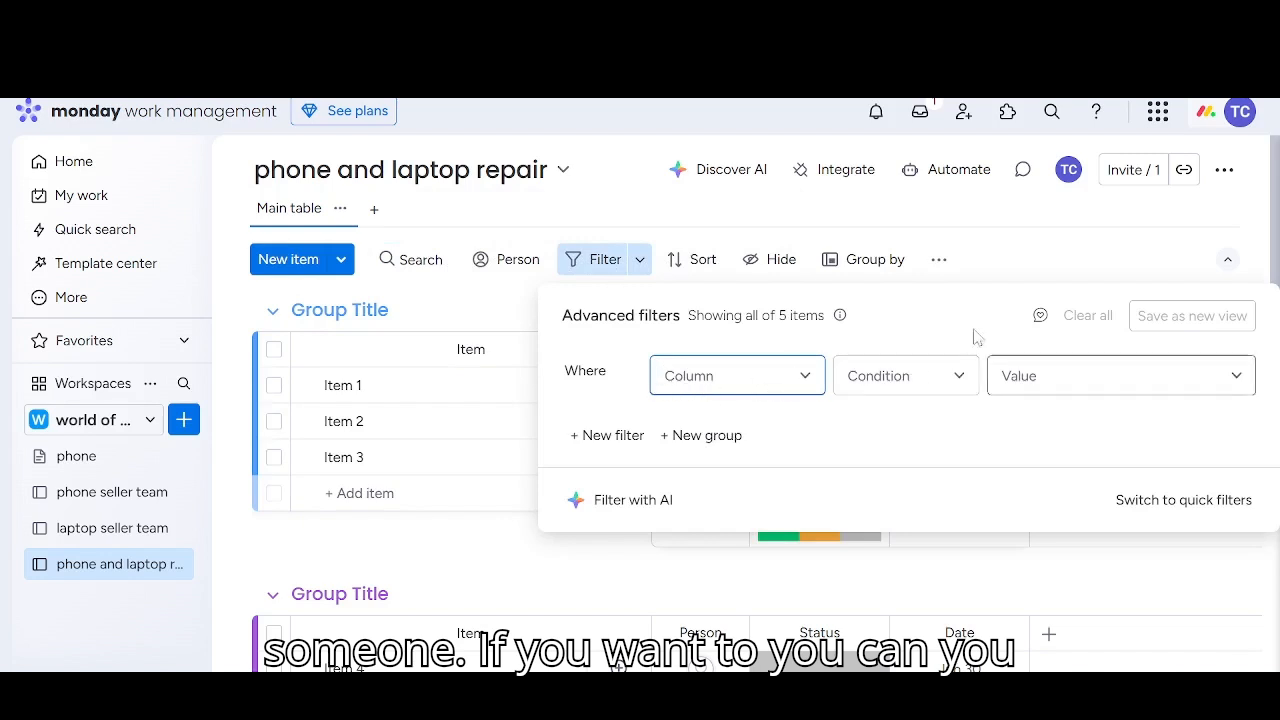
{"action": "left_click", "coordinate": [701, 257]}
Hide the Person column on the phone and laptop repair board
{"action": "left_click", "coordinate": [776, 262]}
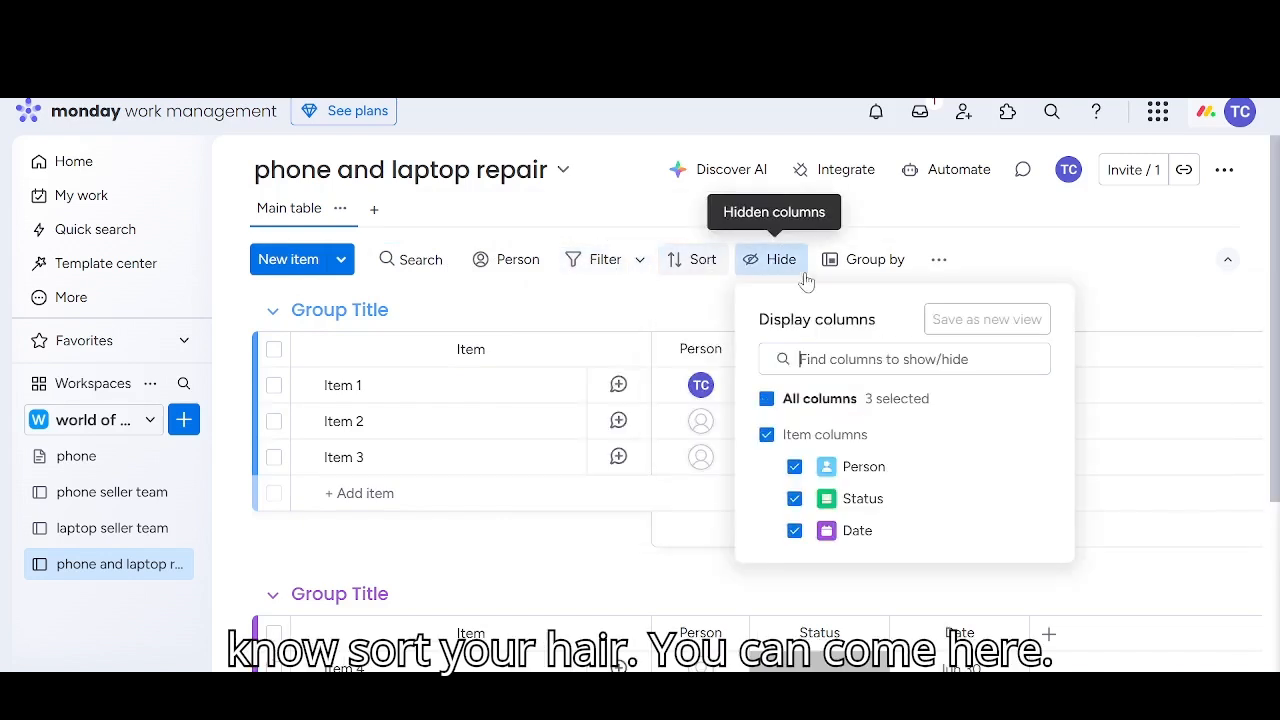
{"action": "left_click", "coordinate": [795, 467]}
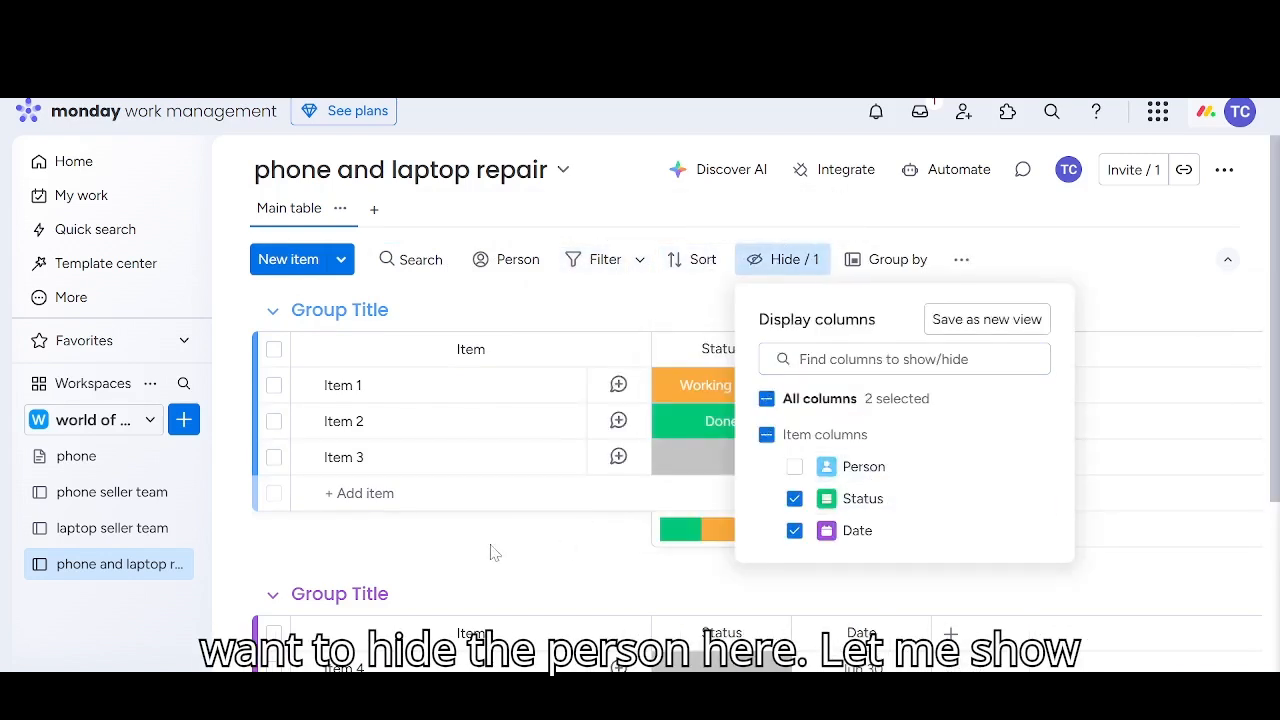
{"action": "left_click", "coordinate": [669, 553]}
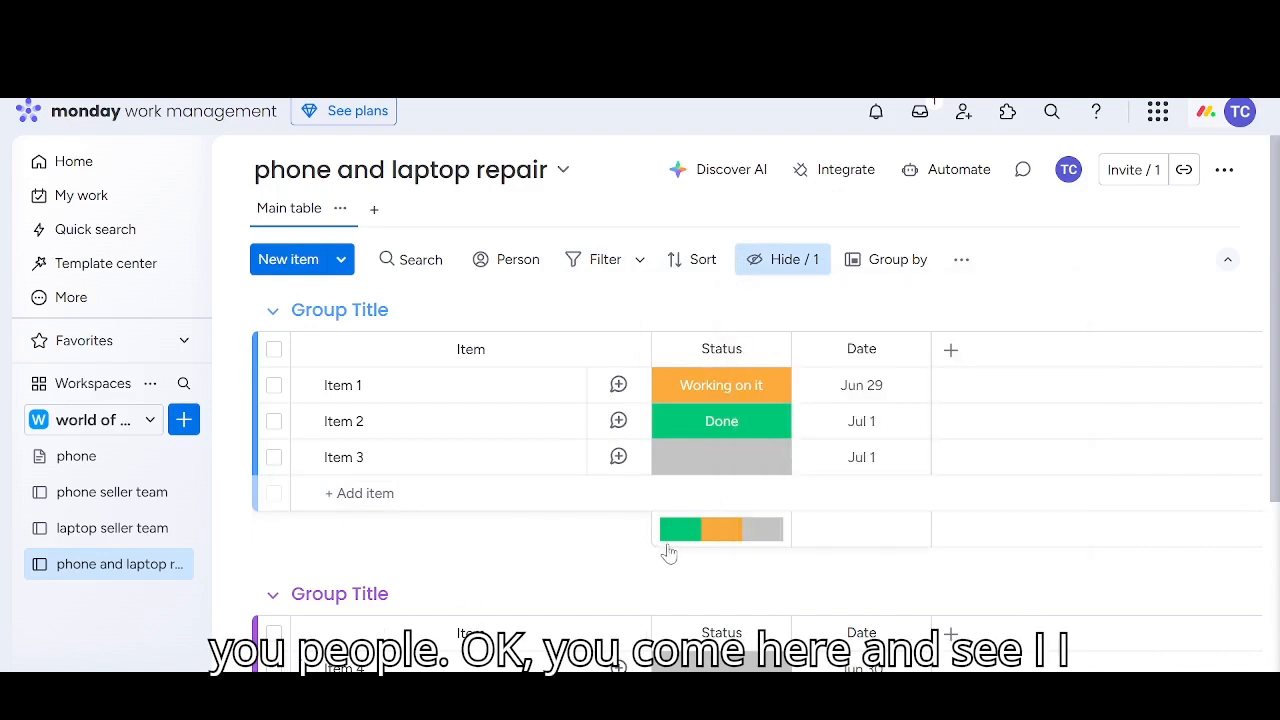
Show the hidden Person column again and reopen the column display settings
{"action": "left_click", "coordinate": [815, 262]}
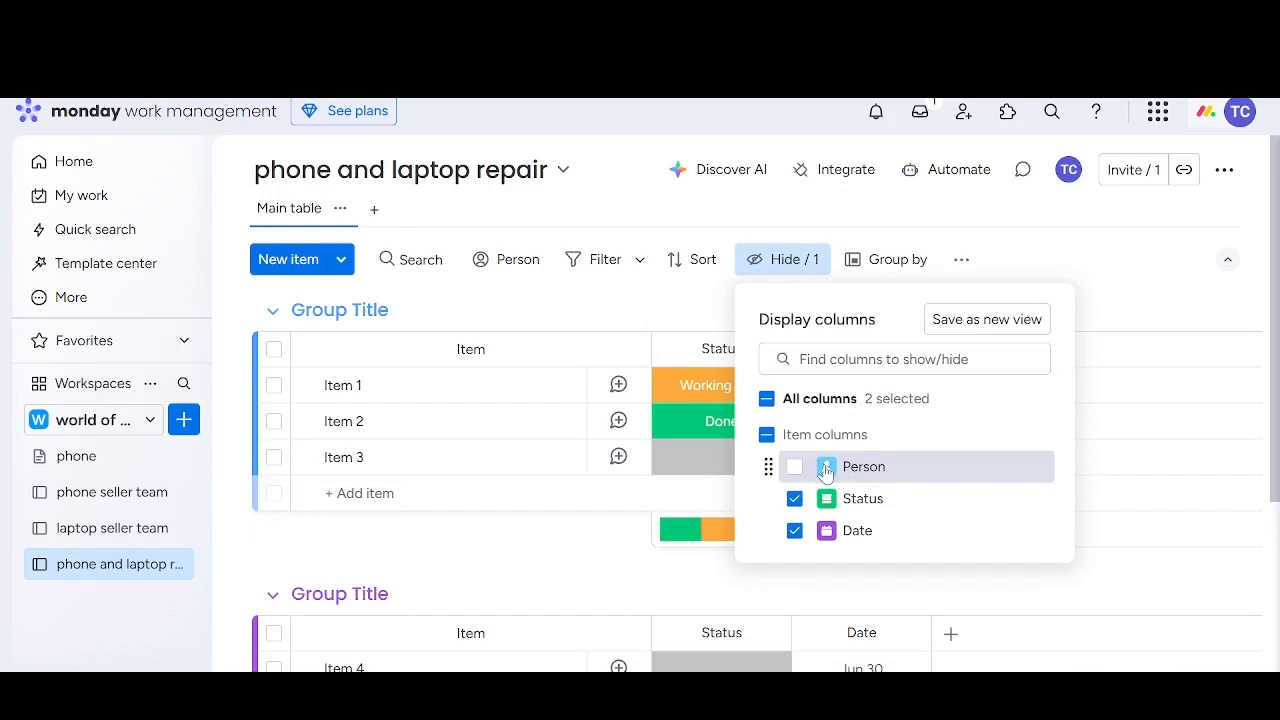
{"action": "left_click", "coordinate": [825, 468]}
{"action": "left_click", "coordinate": [562, 535]}
{"action": "left_click", "coordinate": [760, 259]}
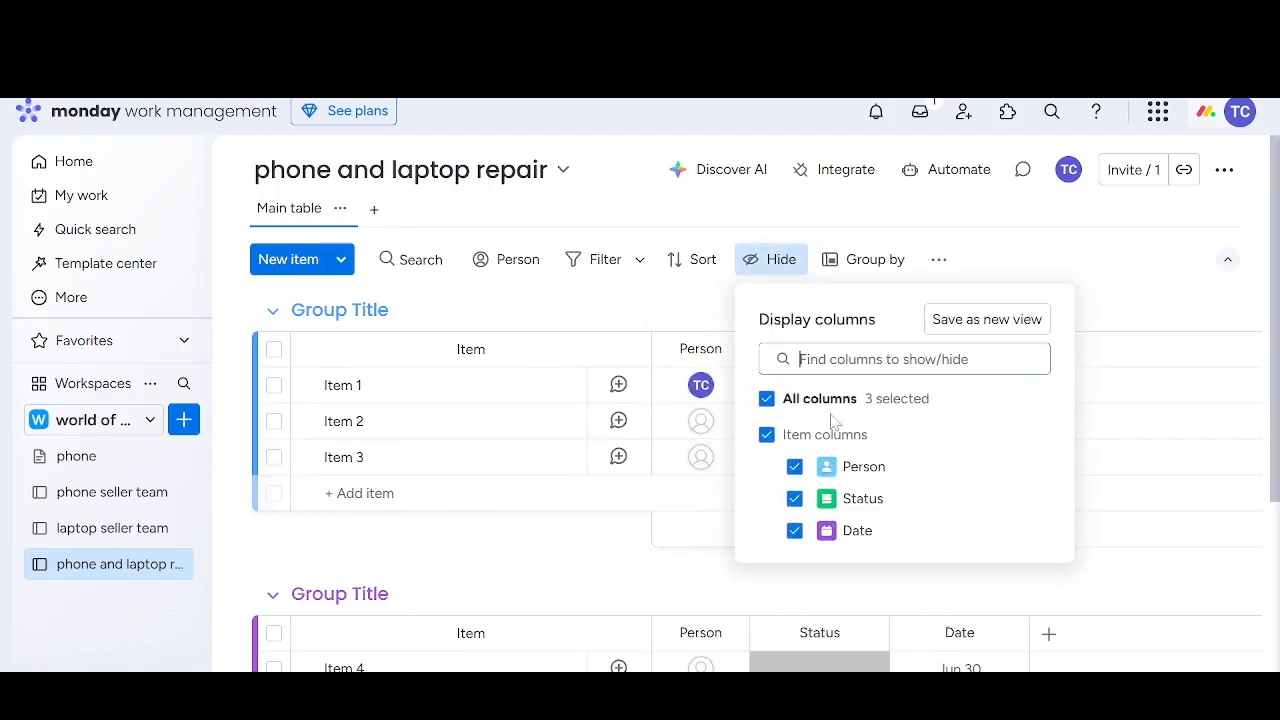
Hide the Person, Status and Date columns one after another on the phone and laptop repair board
{"action": "left_click", "coordinate": [825, 466]}
{"action": "left_click", "coordinate": [586, 543]}
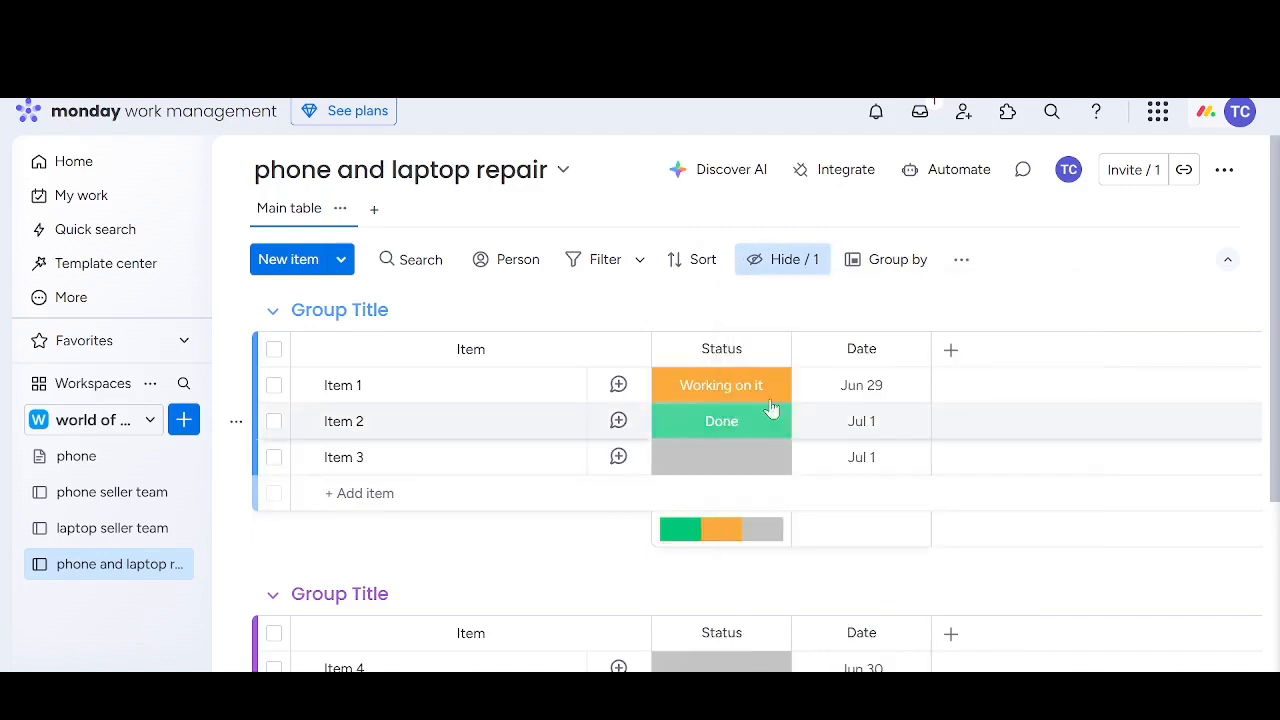
{"action": "left_click", "coordinate": [800, 268]}
{"action": "left_click", "coordinate": [835, 498]}
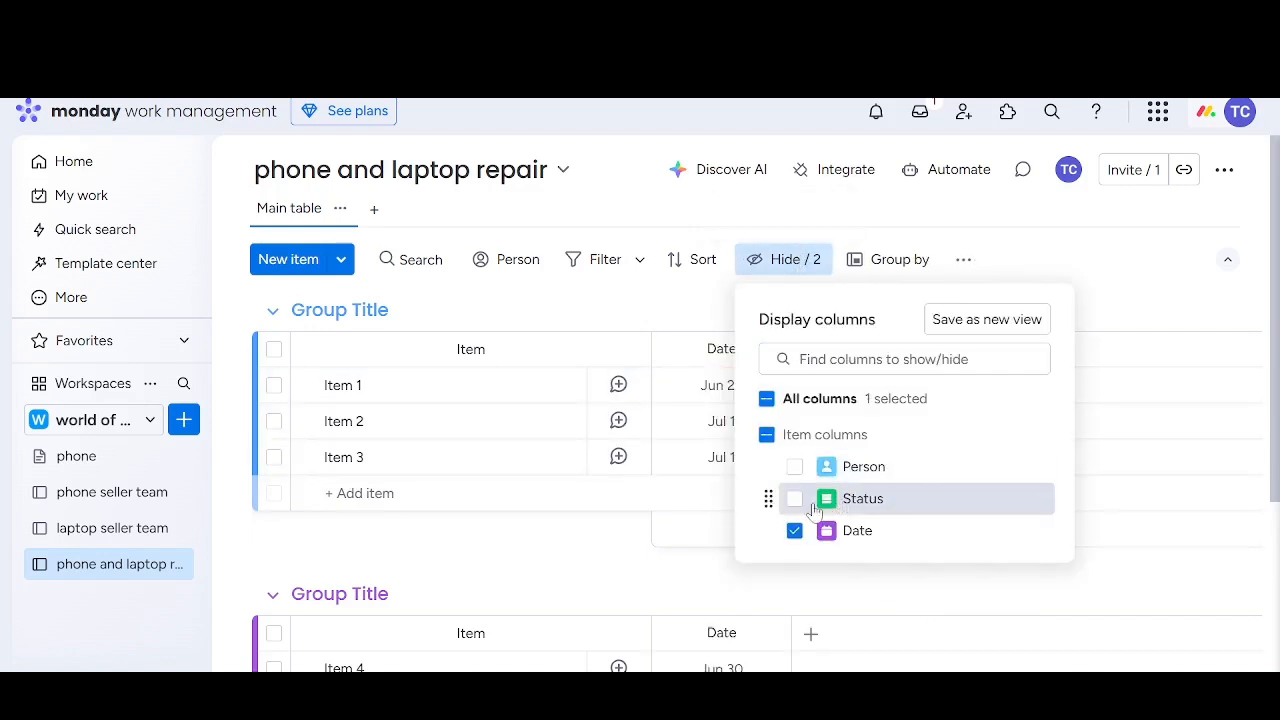
{"action": "left_click", "coordinate": [604, 548]}
{"action": "left_click", "coordinate": [777, 261]}
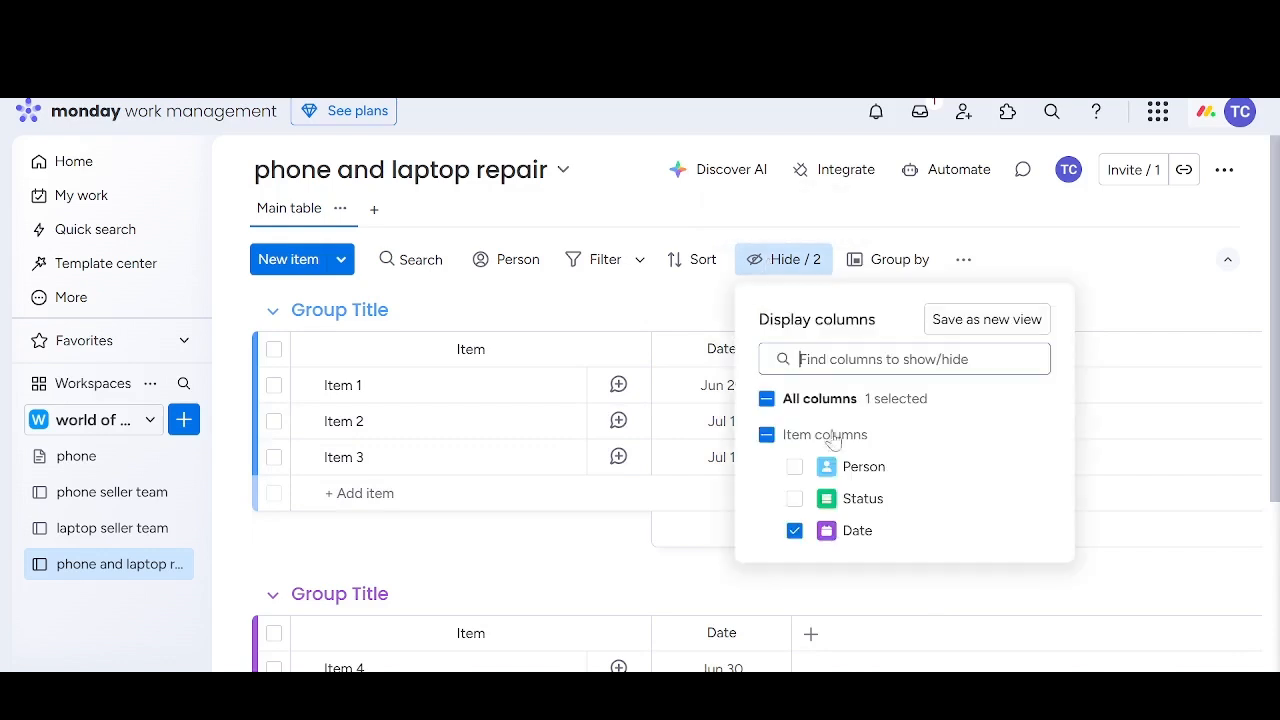
{"action": "left_click", "coordinate": [825, 541]}
{"action": "left_click", "coordinate": [580, 571]}
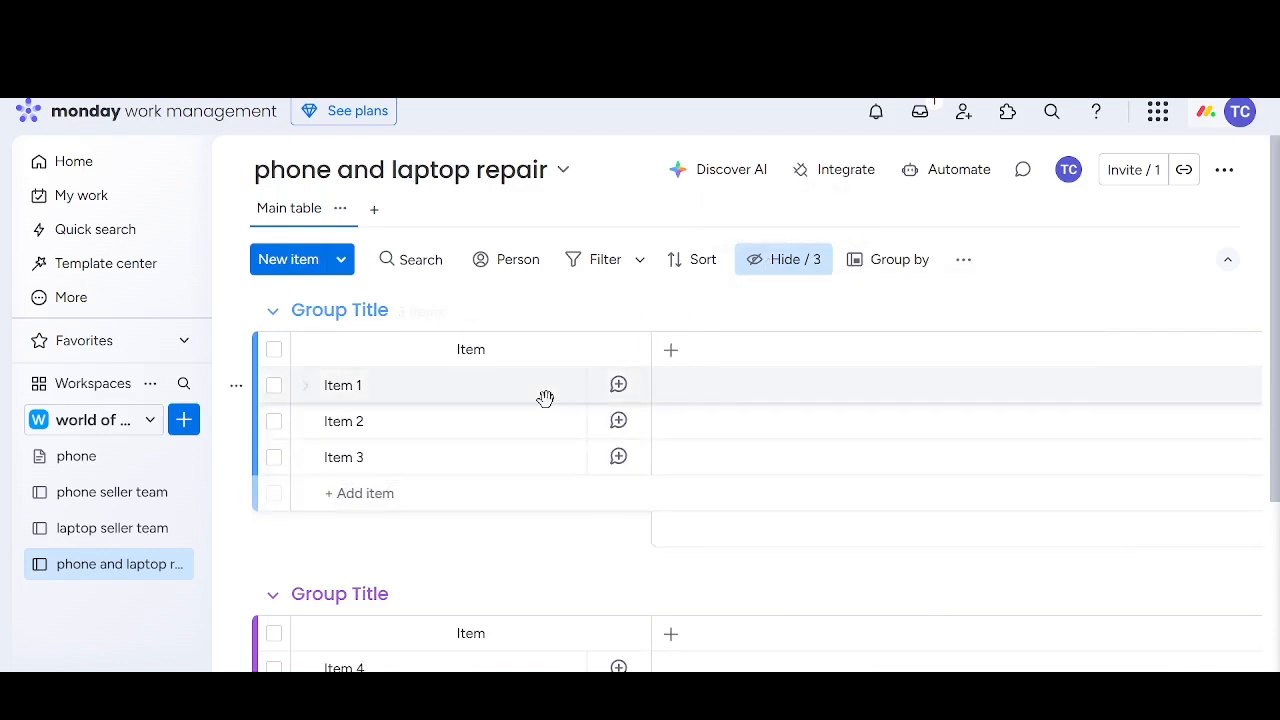
Show the hidden Person, Status and Date columns on the phone and laptop repair board again
{"action": "left_click", "coordinate": [790, 261]}
{"action": "left_click", "coordinate": [805, 467]}
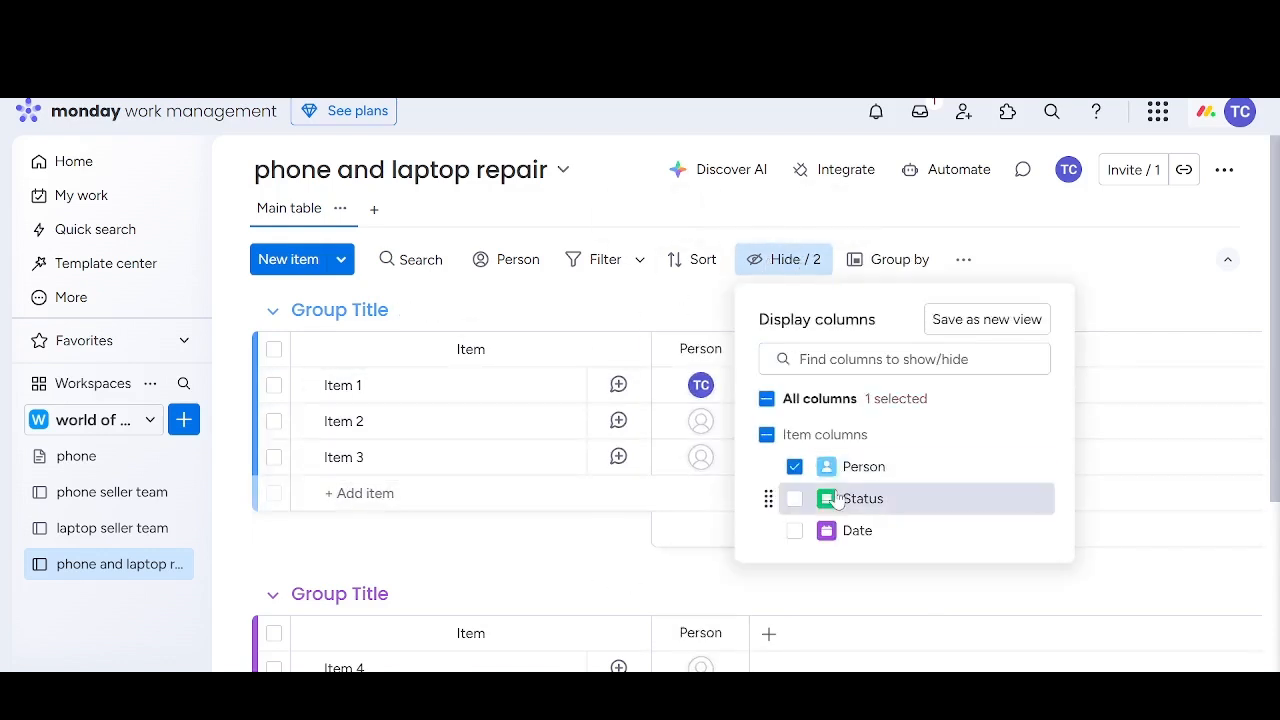
{"action": "left_click", "coordinate": [828, 498]}
{"action": "left_click", "coordinate": [820, 540]}
{"action": "left_click", "coordinate": [600, 550]}
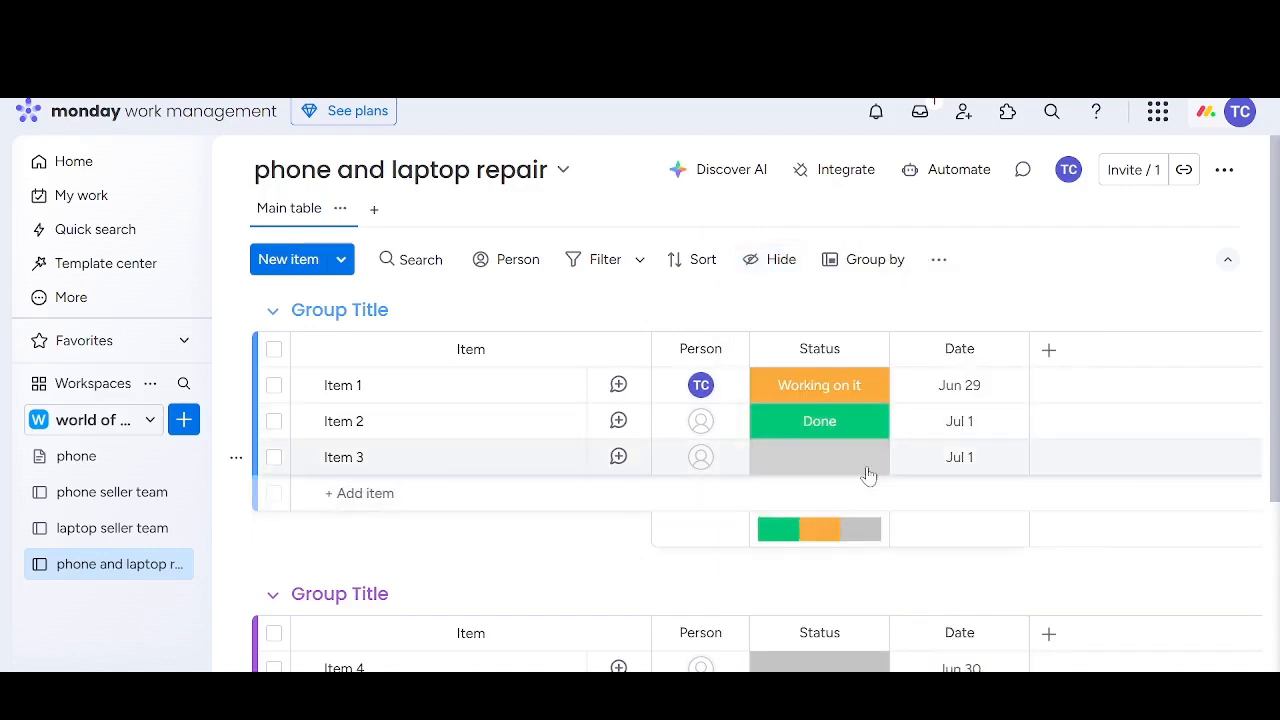
Look at the board's options for grouping items by column and its additional view options
{"action": "left_click", "coordinate": [890, 260]}
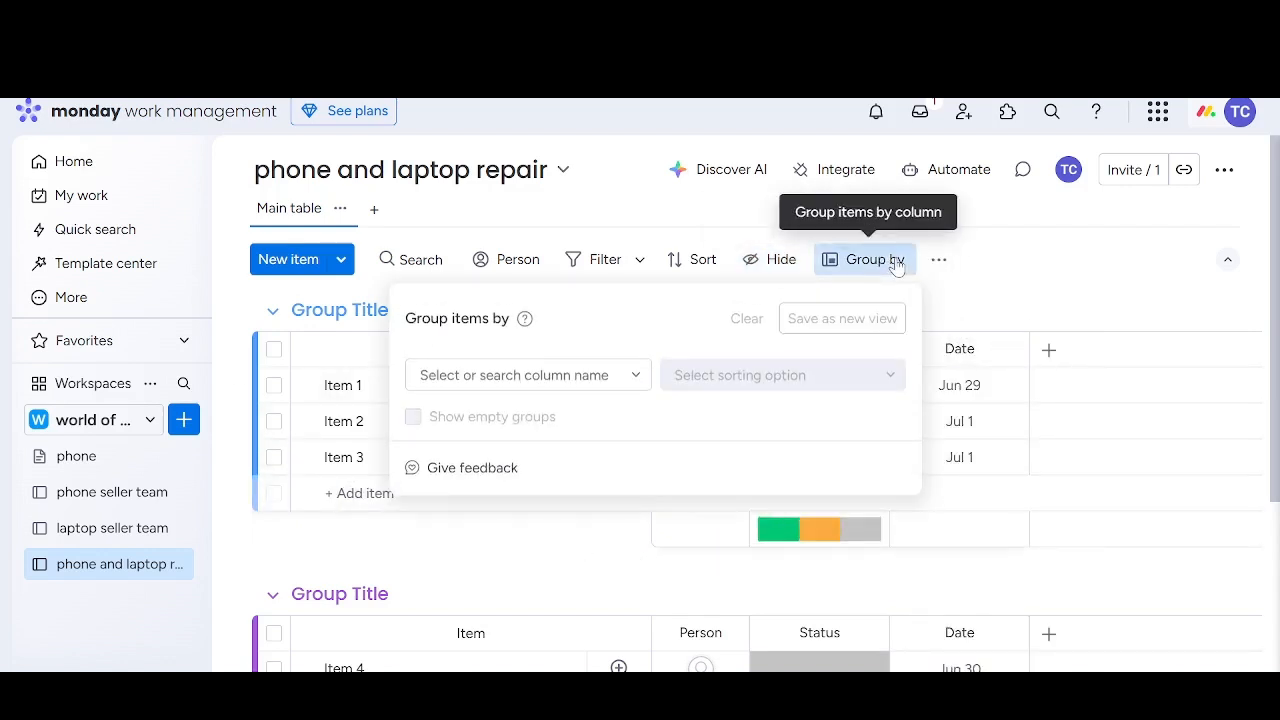
{"action": "left_click", "coordinate": [494, 573]}
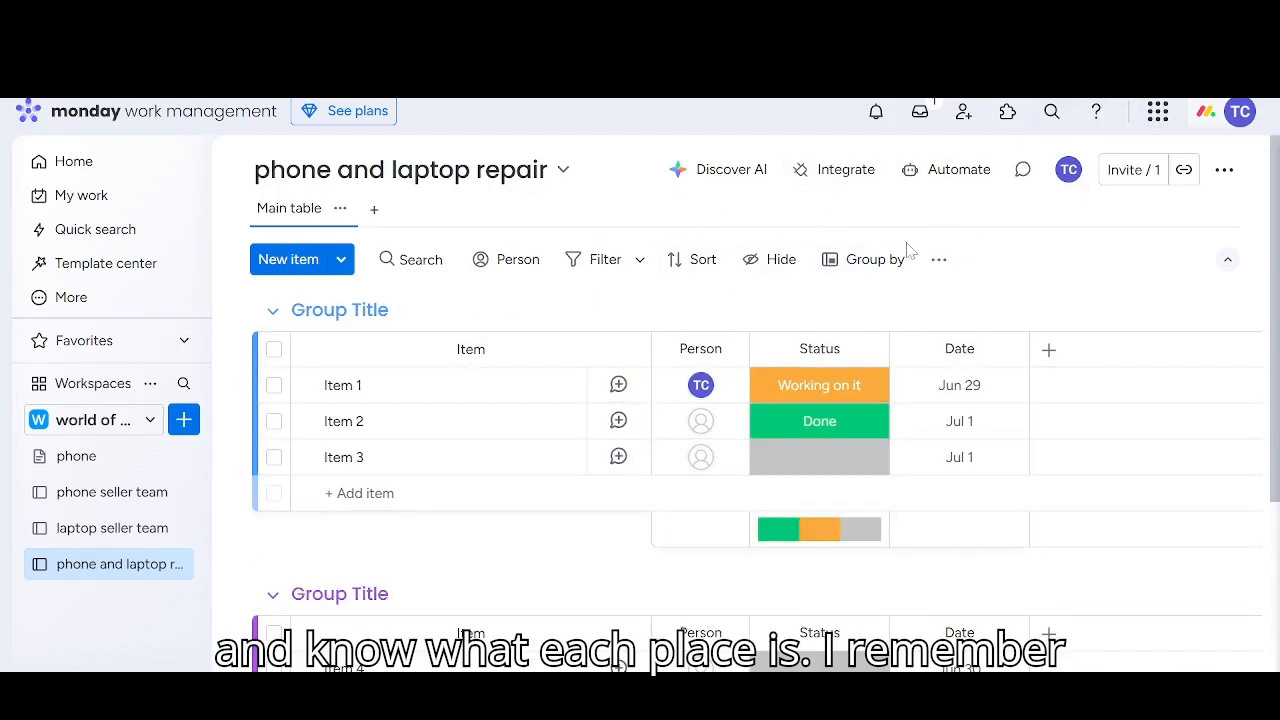
{"action": "left_click", "coordinate": [938, 259]}
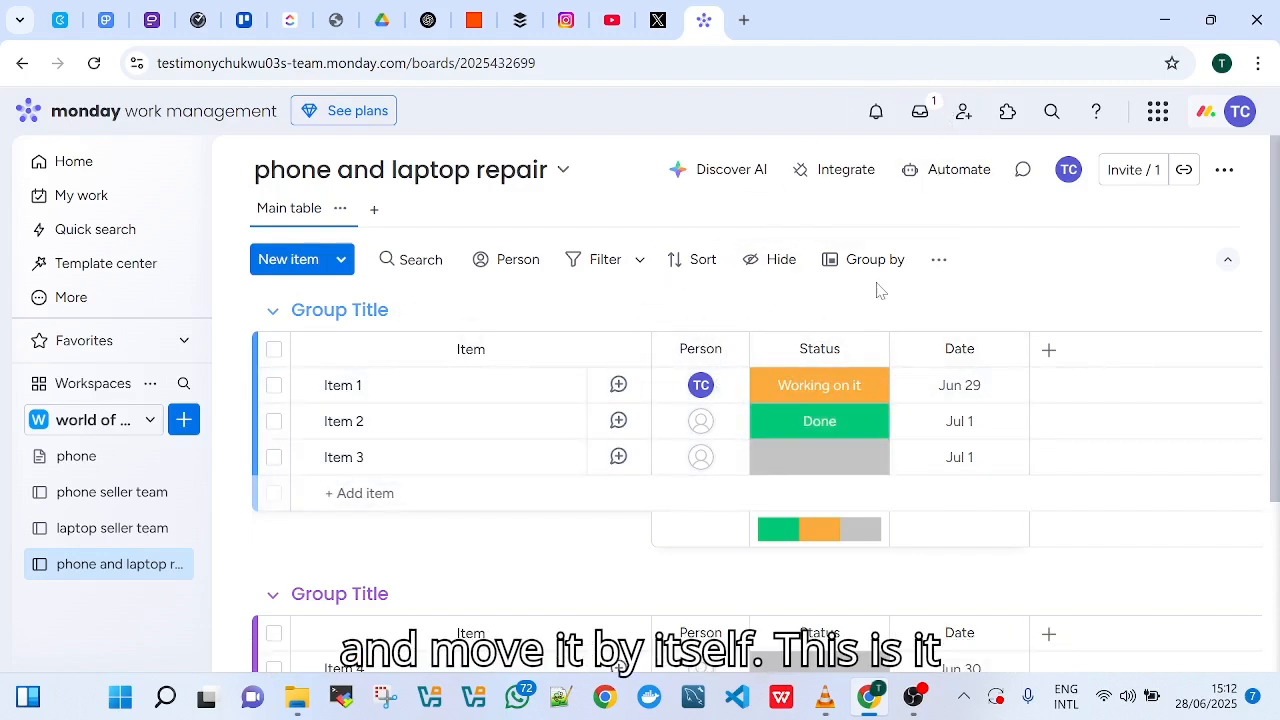
Start a board automation from scratch with the trigger "status changes to something"
{"action": "left_click", "coordinate": [947, 172]}
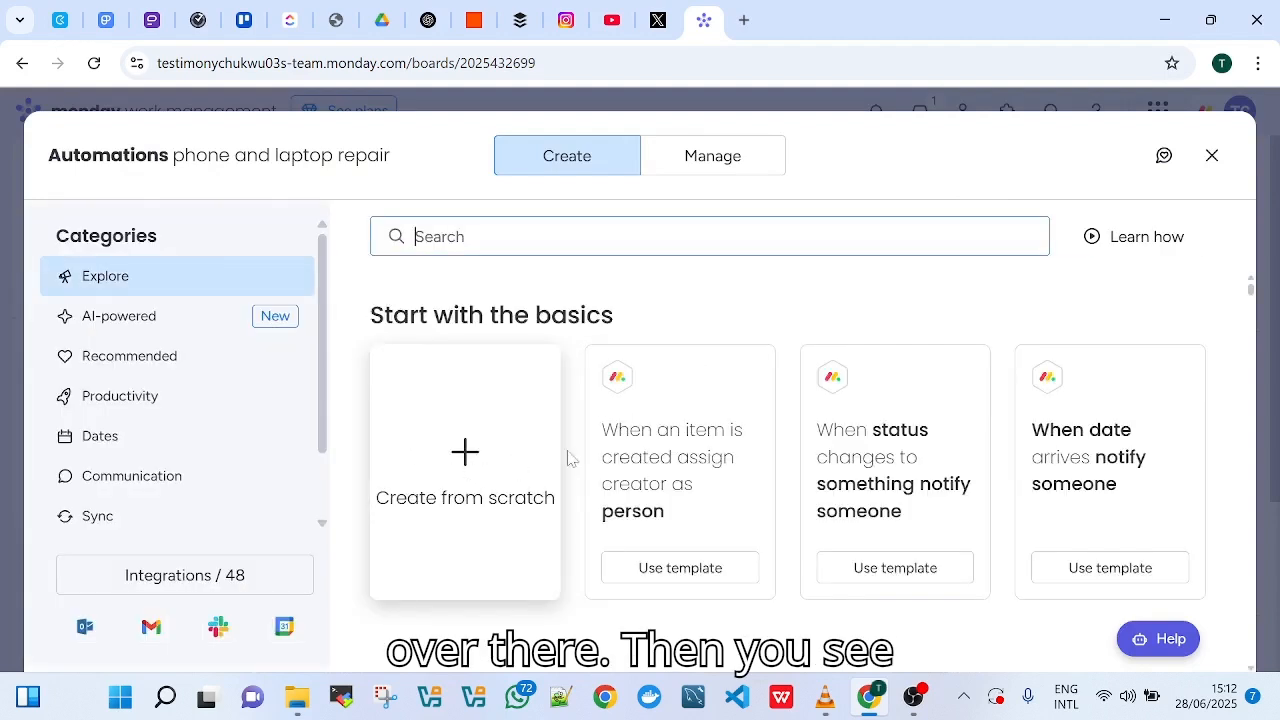
{"action": "left_click", "coordinate": [466, 452]}
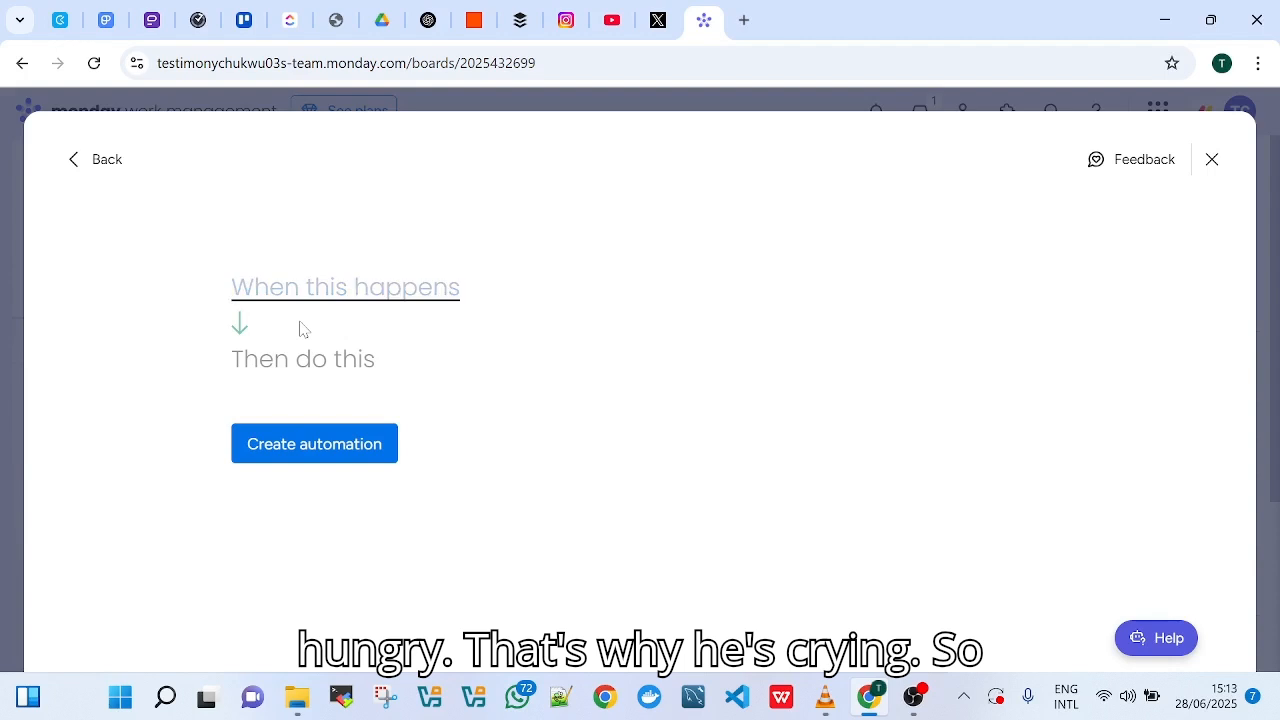
{"action": "left_click", "coordinate": [297, 292]}
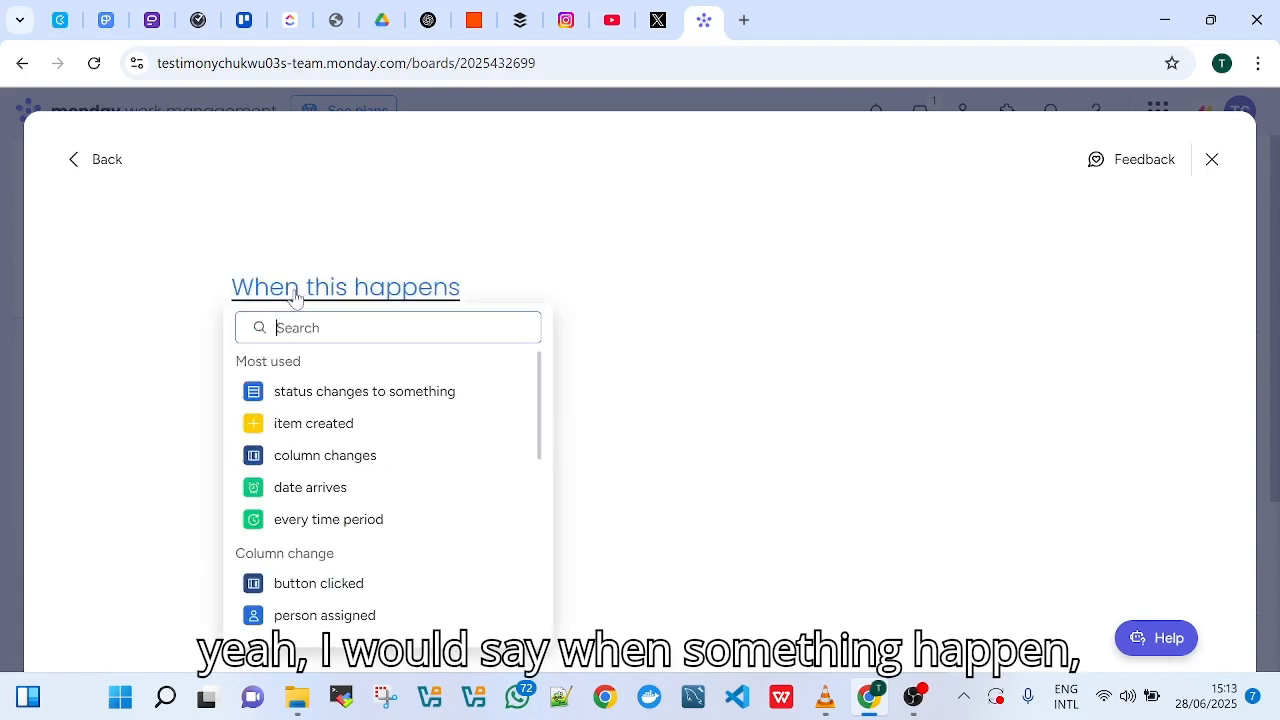
{"action": "left_click", "coordinate": [360, 393]}
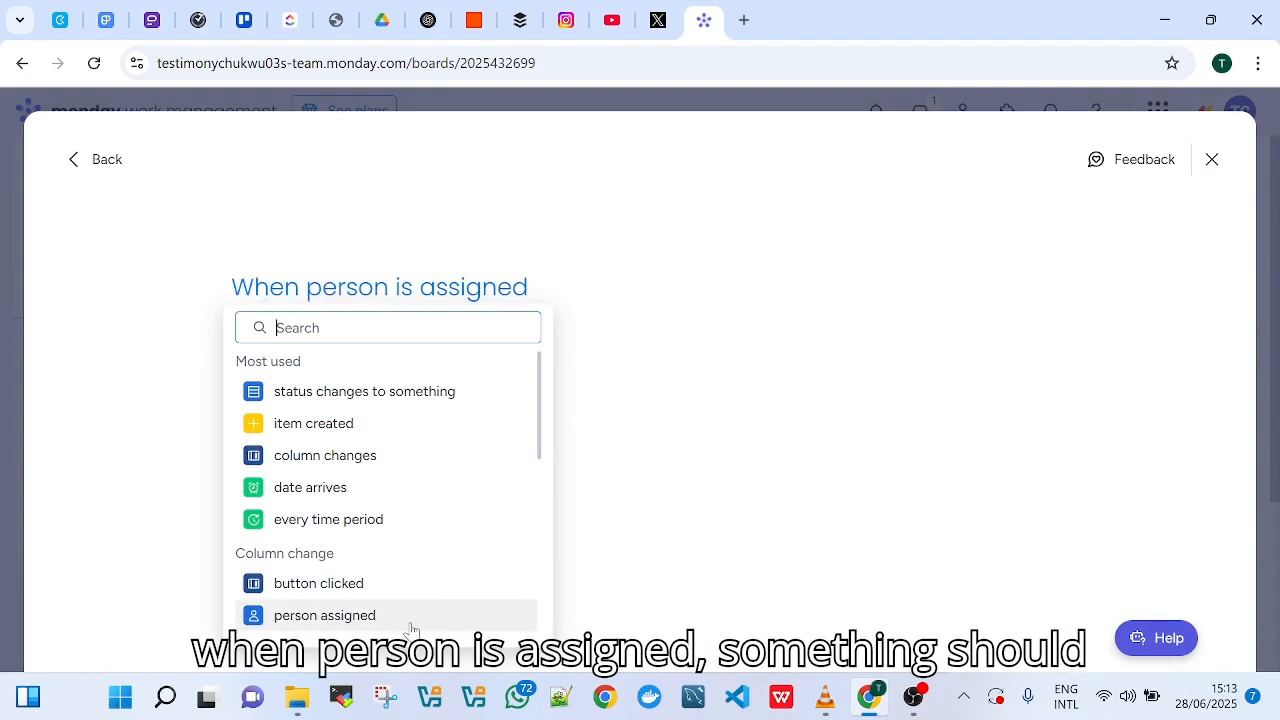
{"action": "scroll", "coordinate": [342, 517], "scroll_direction": "down", "scroll_amount": 5}
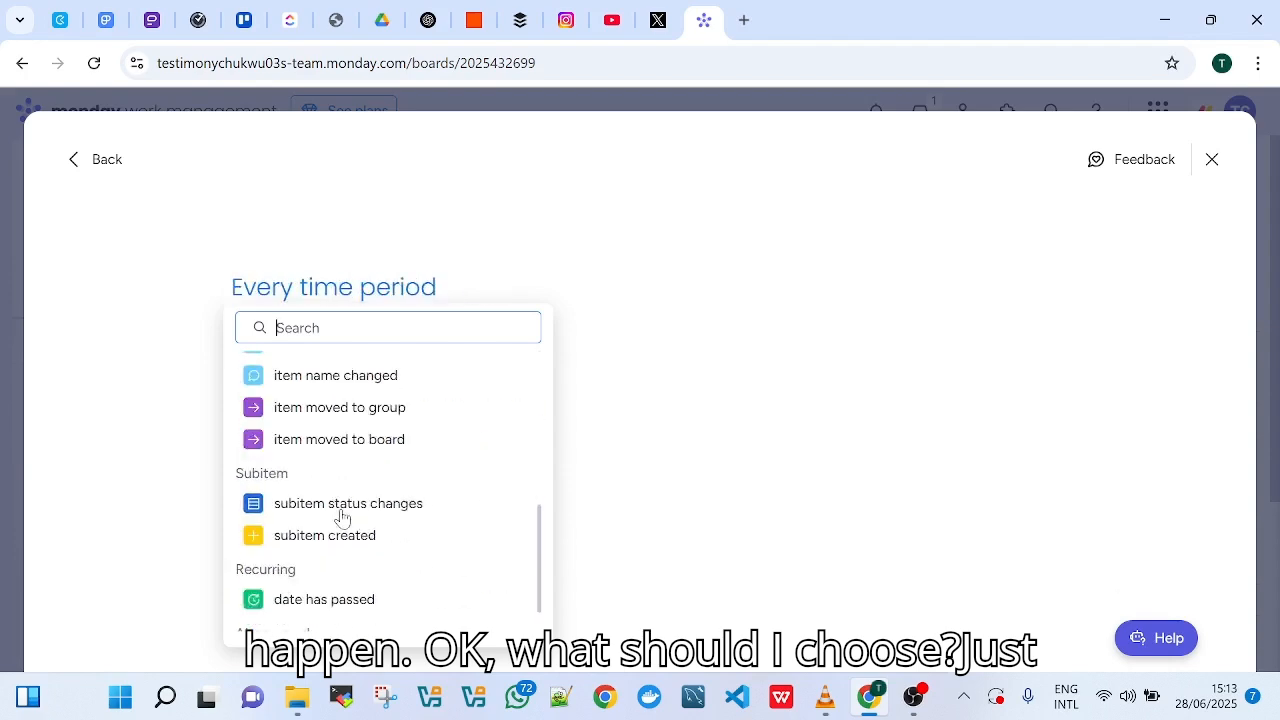
{"action": "scroll", "coordinate": [340, 518], "scroll_direction": "down", "scroll_amount": 1}
{"action": "scroll", "coordinate": [340, 518], "scroll_direction": "up", "scroll_amount": 10}
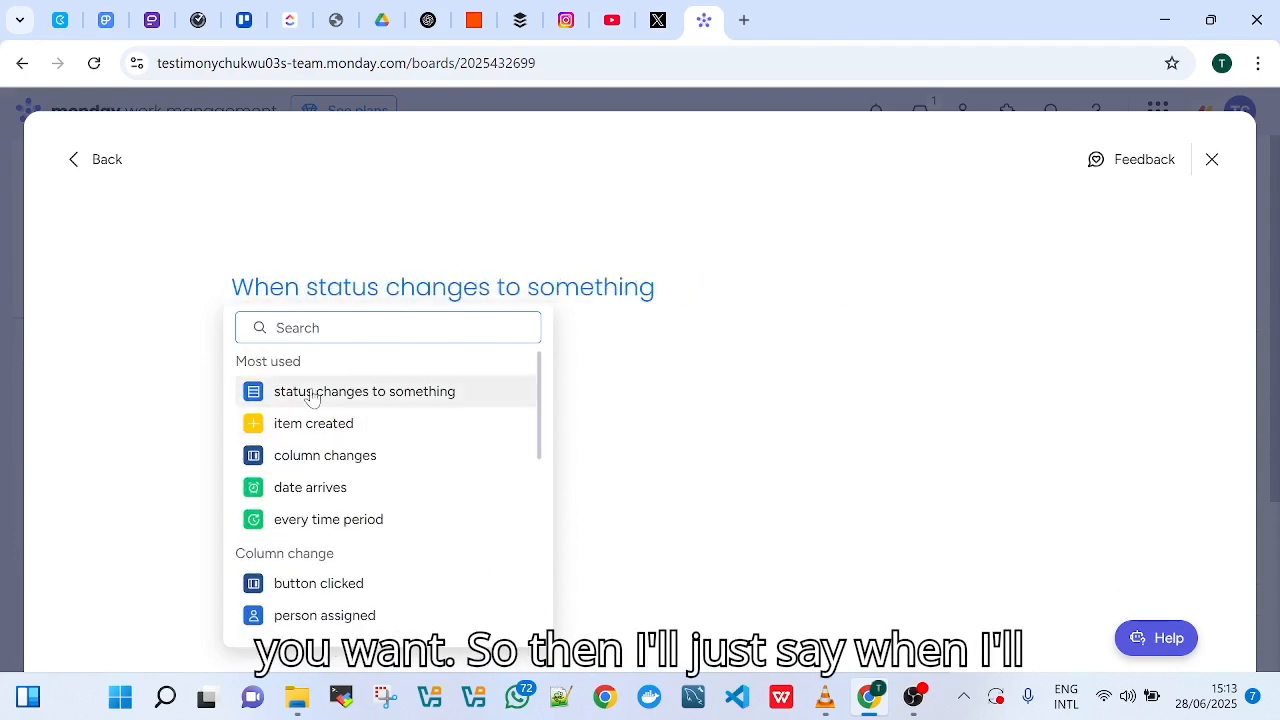
{"action": "left_click", "coordinate": [311, 396]}
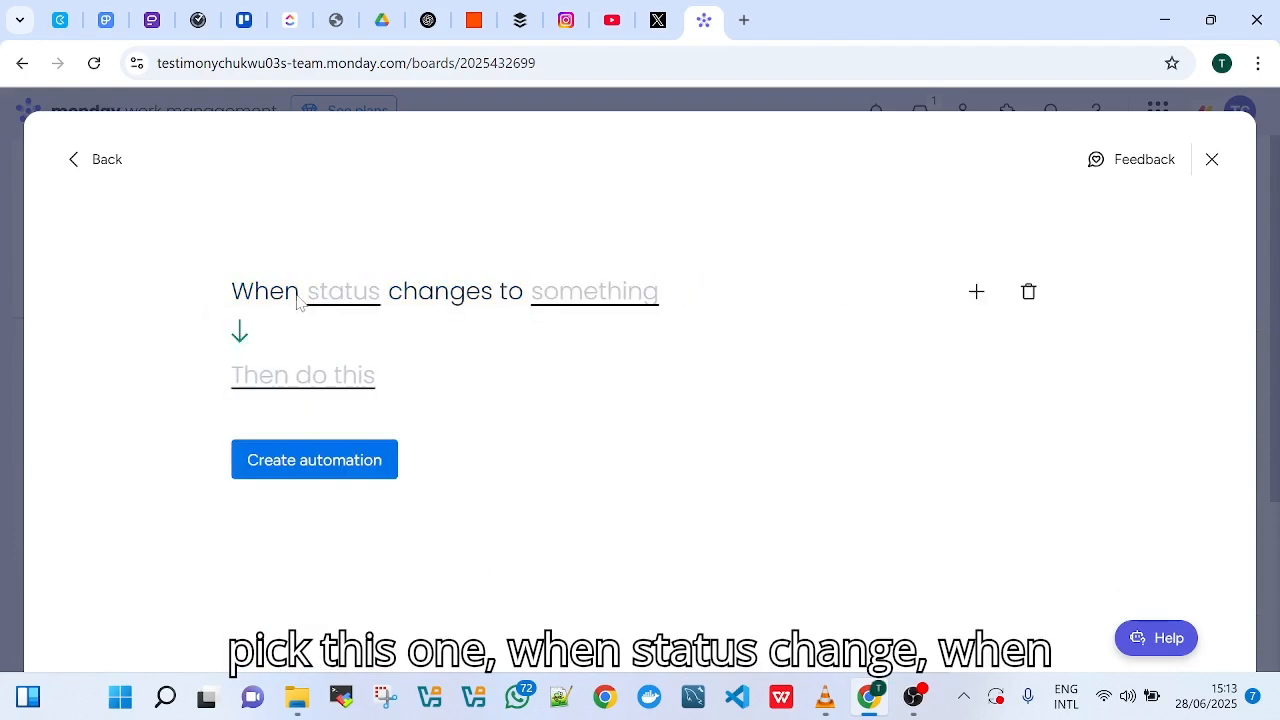
Set the automation trigger to fire when the Status column changes to Stuck
{"action": "left_click", "coordinate": [343, 291]}
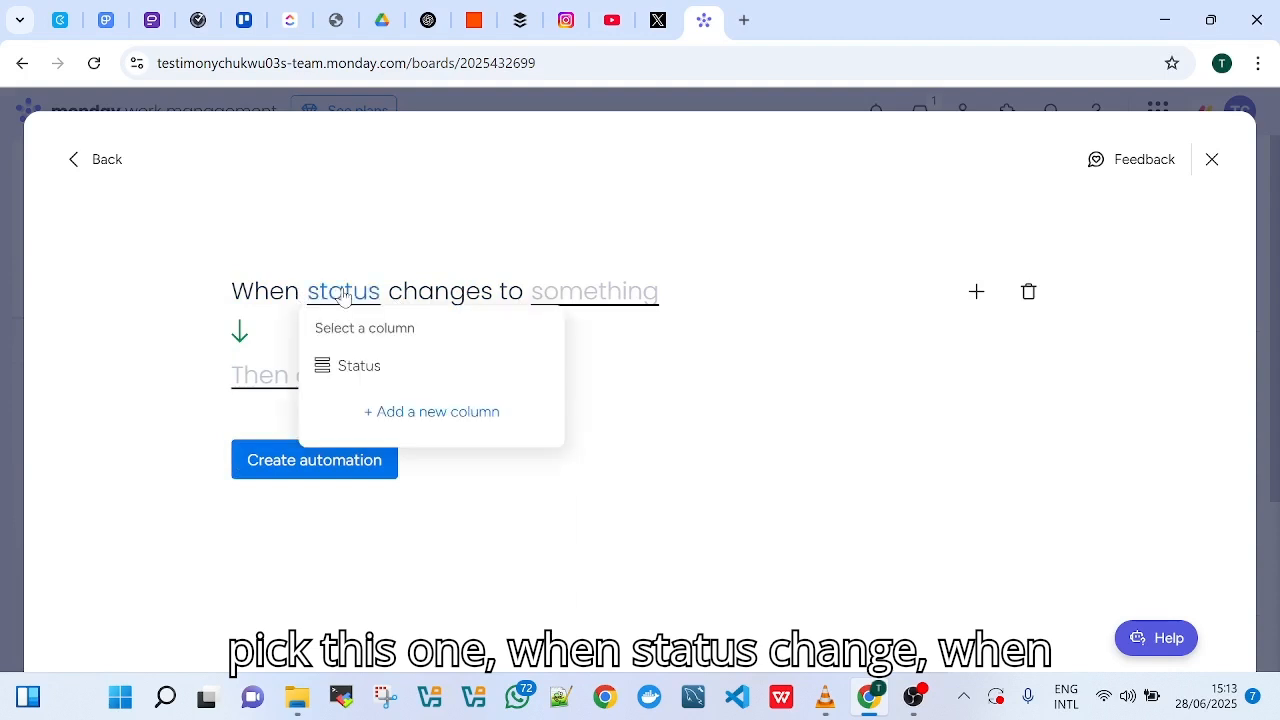
{"action": "left_click", "coordinate": [341, 367]}
{"action": "left_click", "coordinate": [583, 296]}
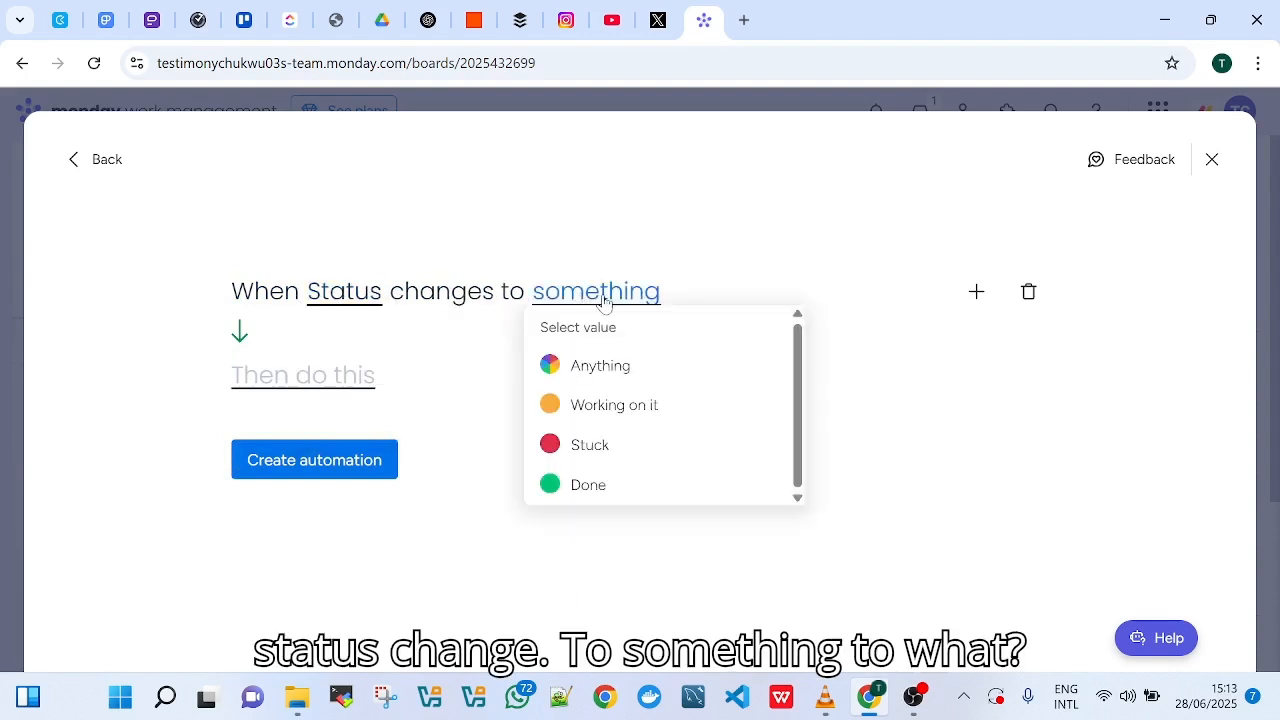
{"action": "left_click", "coordinate": [591, 446]}
Add a notify action to the automation with the message "let me know"
{"action": "left_click", "coordinate": [270, 396]}
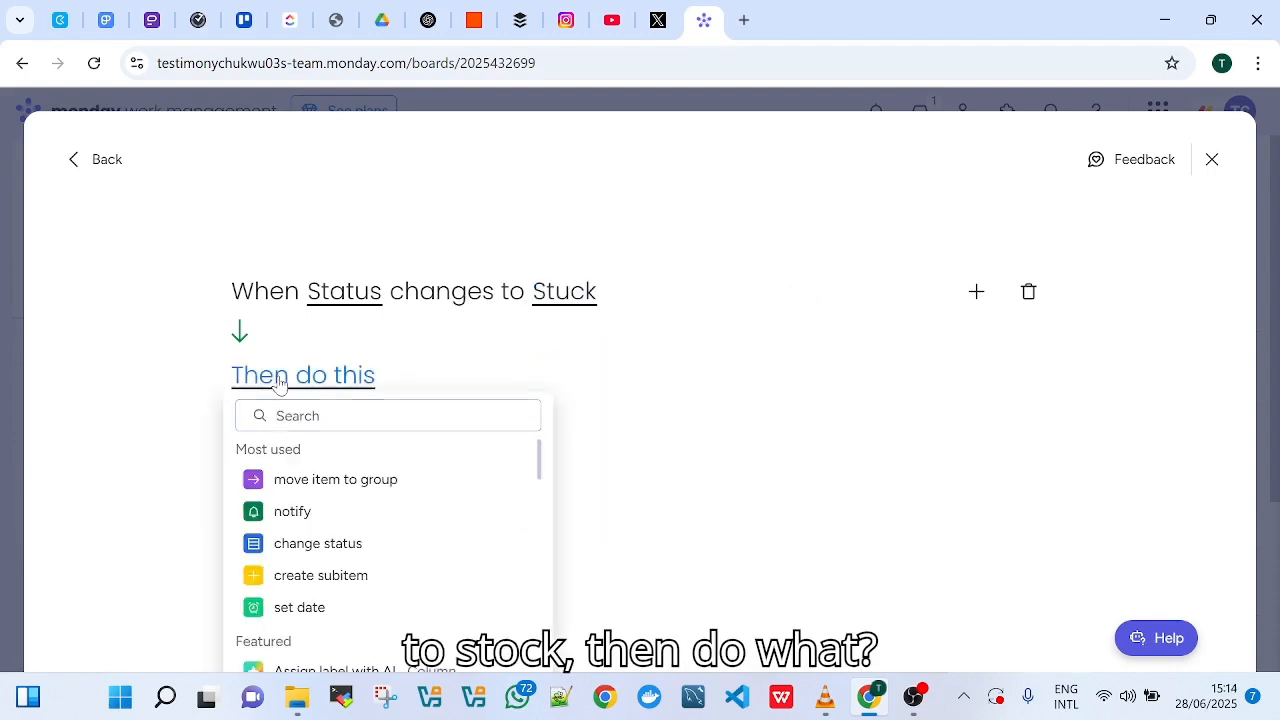
{"action": "left_click", "coordinate": [302, 388]}
{"action": "left_click", "coordinate": [302, 388]}
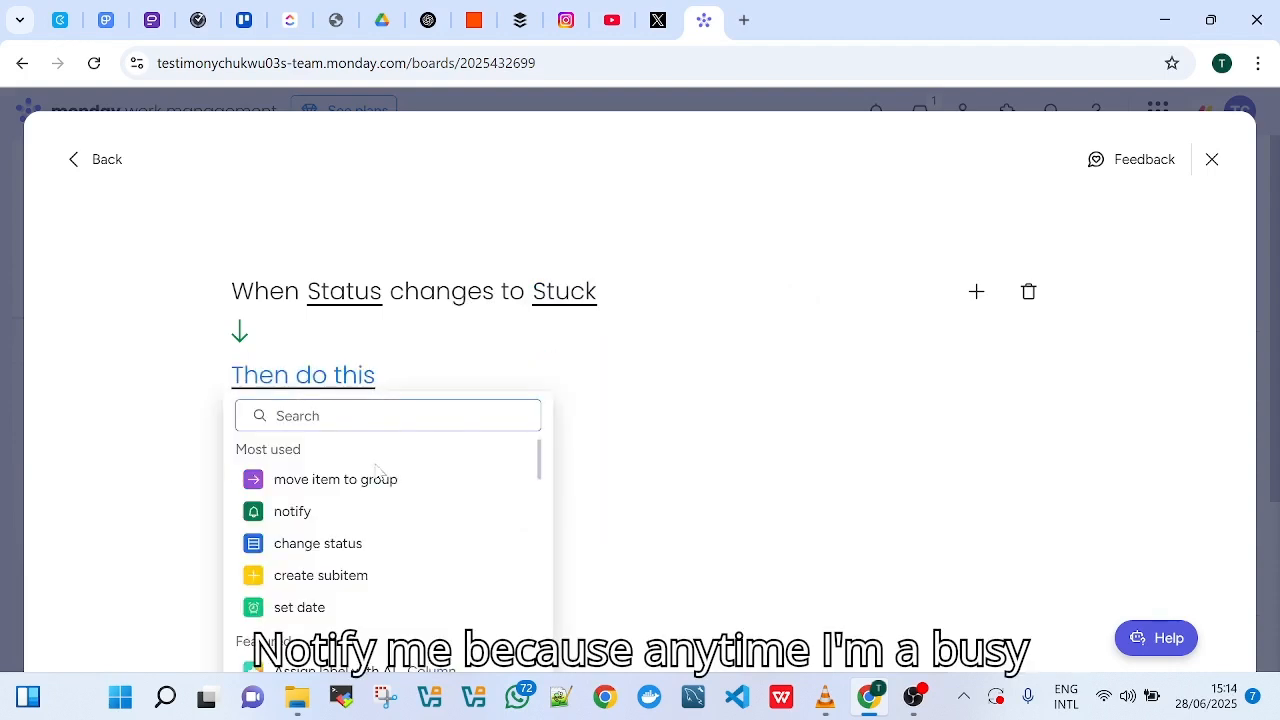
{"action": "left_click", "coordinate": [287, 517]}
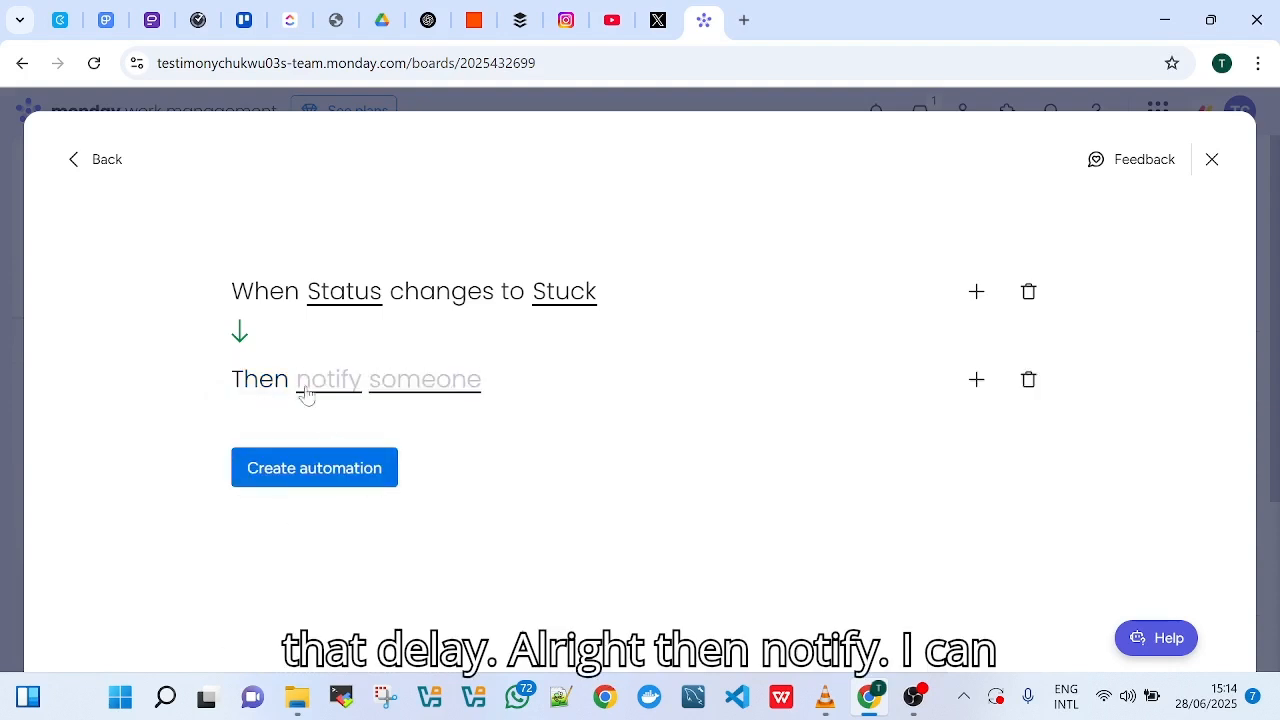
{"action": "left_click", "coordinate": [334, 388]}
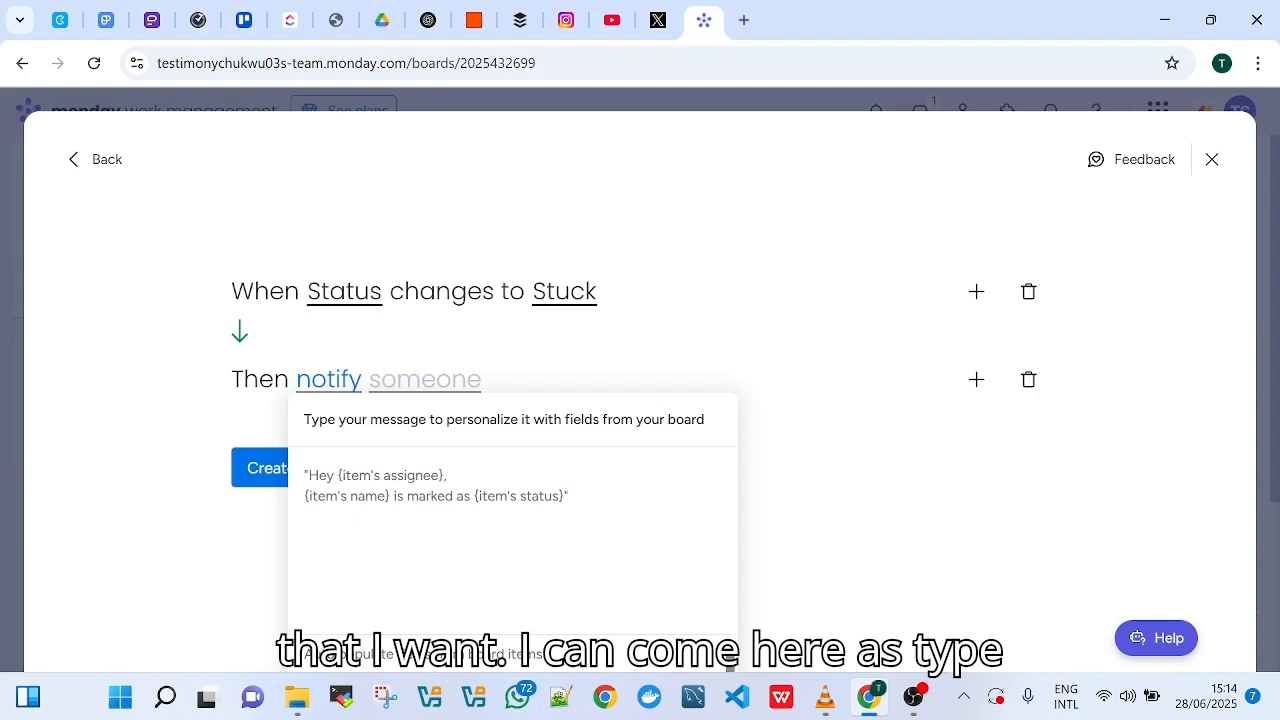
{"action": "type", "text": "let me"}
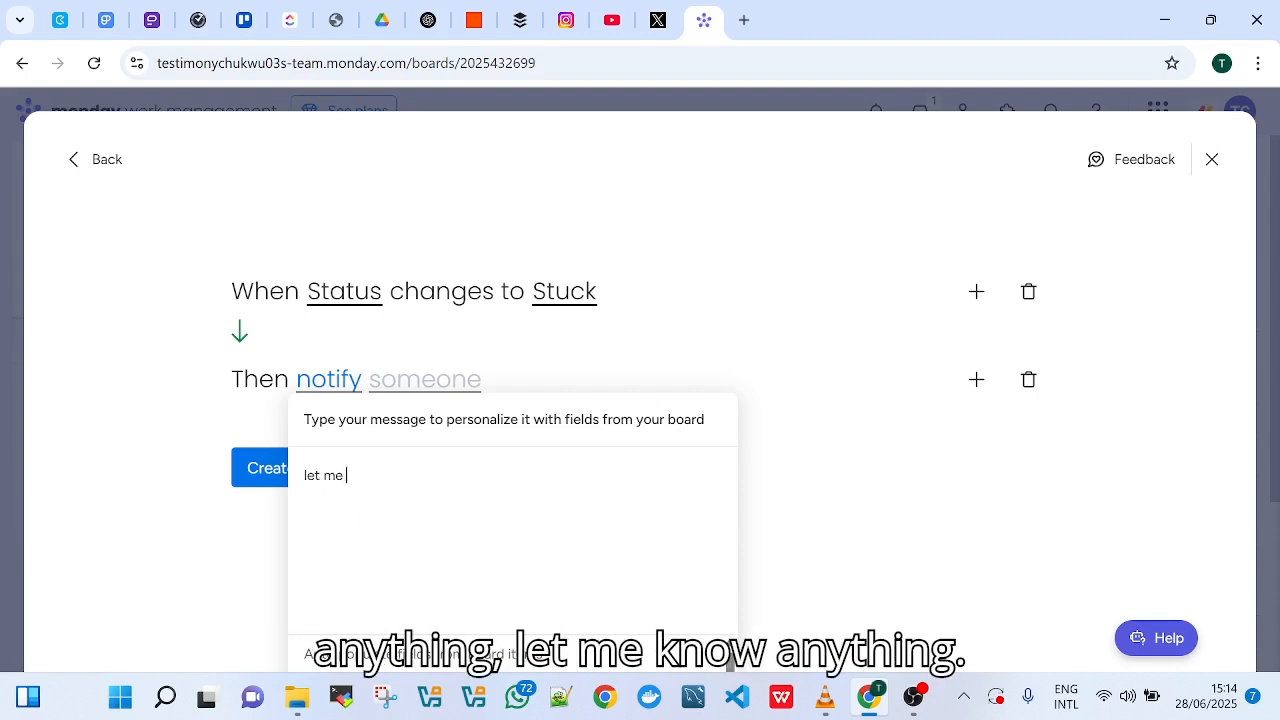
{"action": "type", "text": " know"}
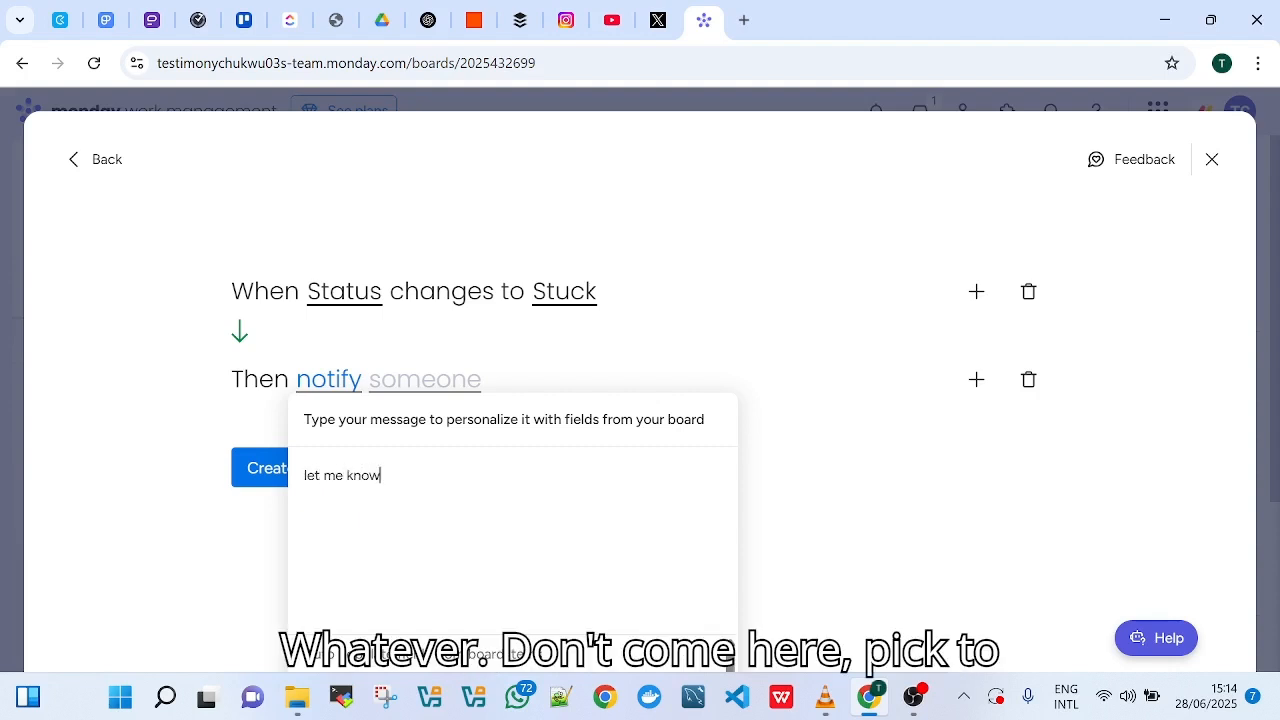
Make your own account the notification recipient, create the automation and return to the board
{"action": "left_click", "coordinate": [383, 379]}
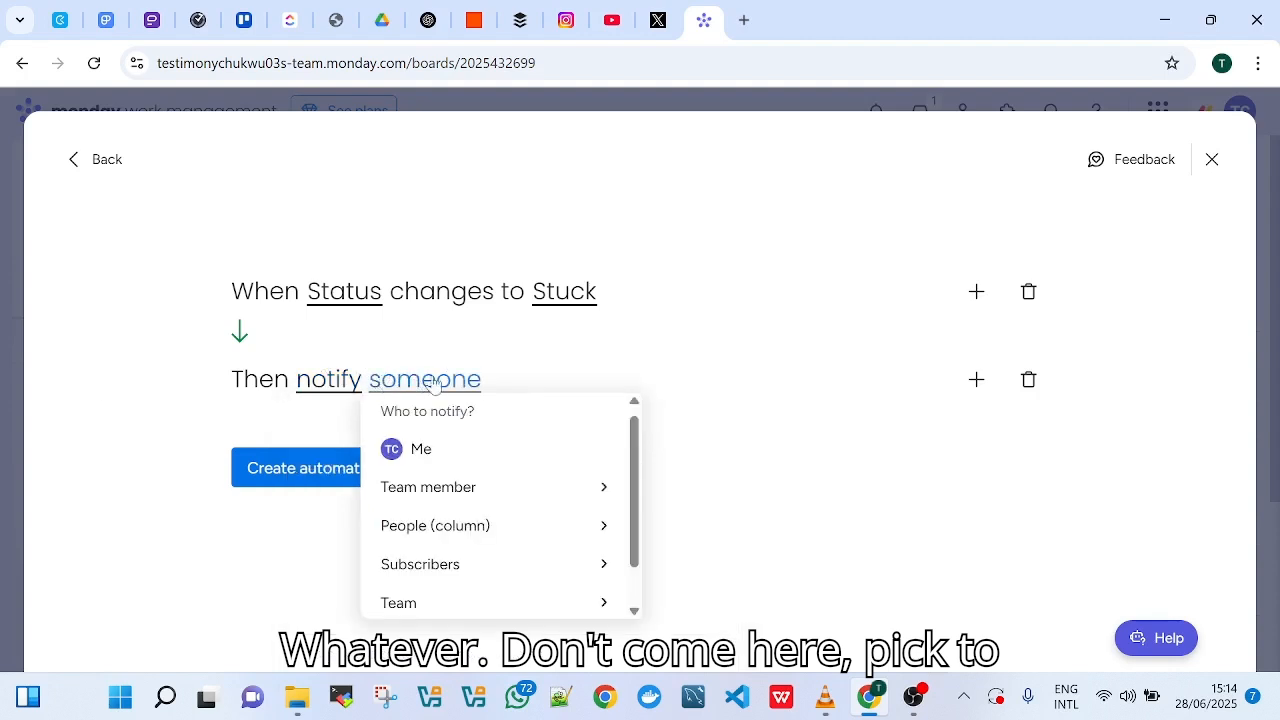
{"action": "left_click", "coordinate": [462, 465]}
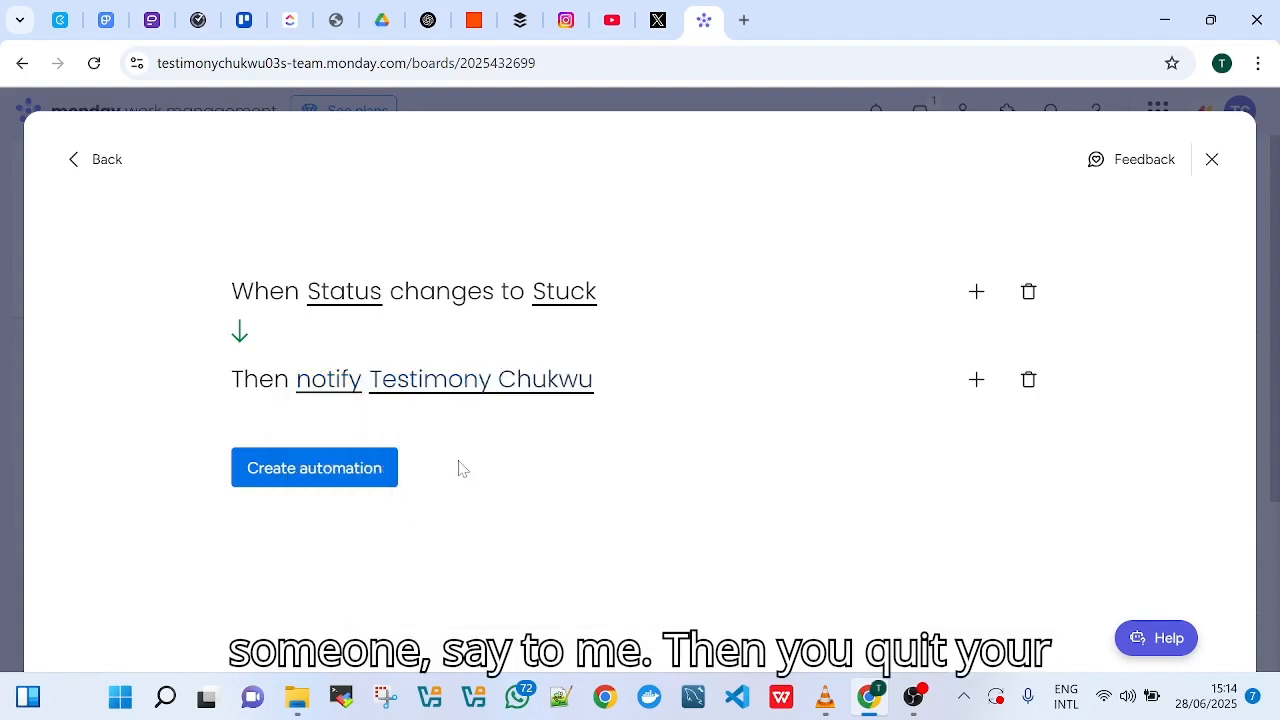
{"action": "left_click", "coordinate": [340, 468]}
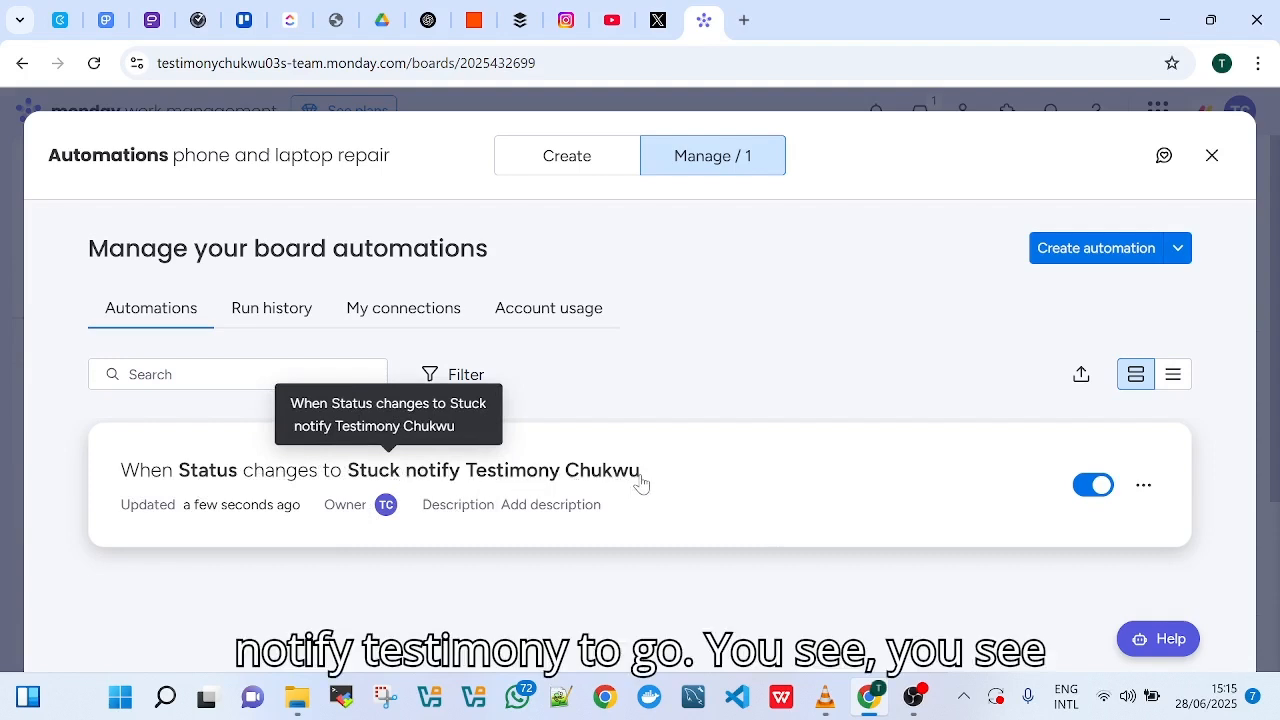
{"action": "left_click", "coordinate": [1211, 156]}
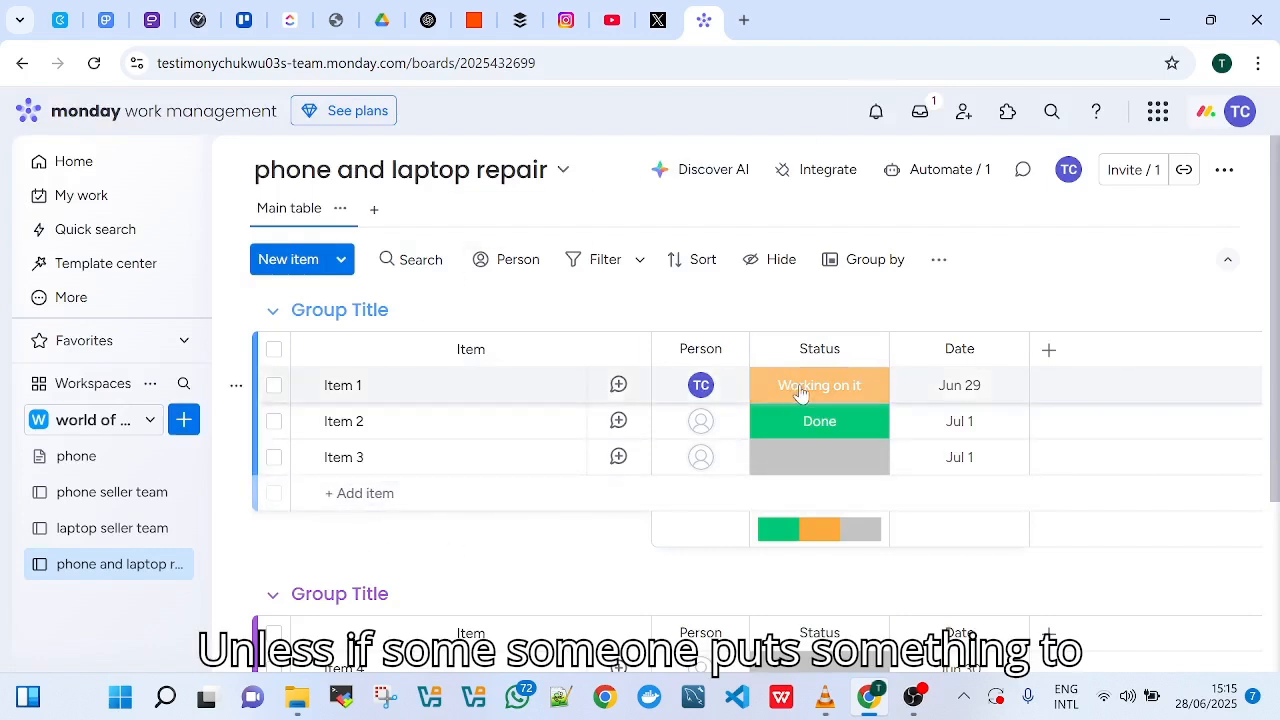
Set Item 1's status to Stuck and check the item's updates through the automation's notification
{"action": "left_click", "coordinate": [800, 392]}
{"action": "left_click", "coordinate": [817, 489]}
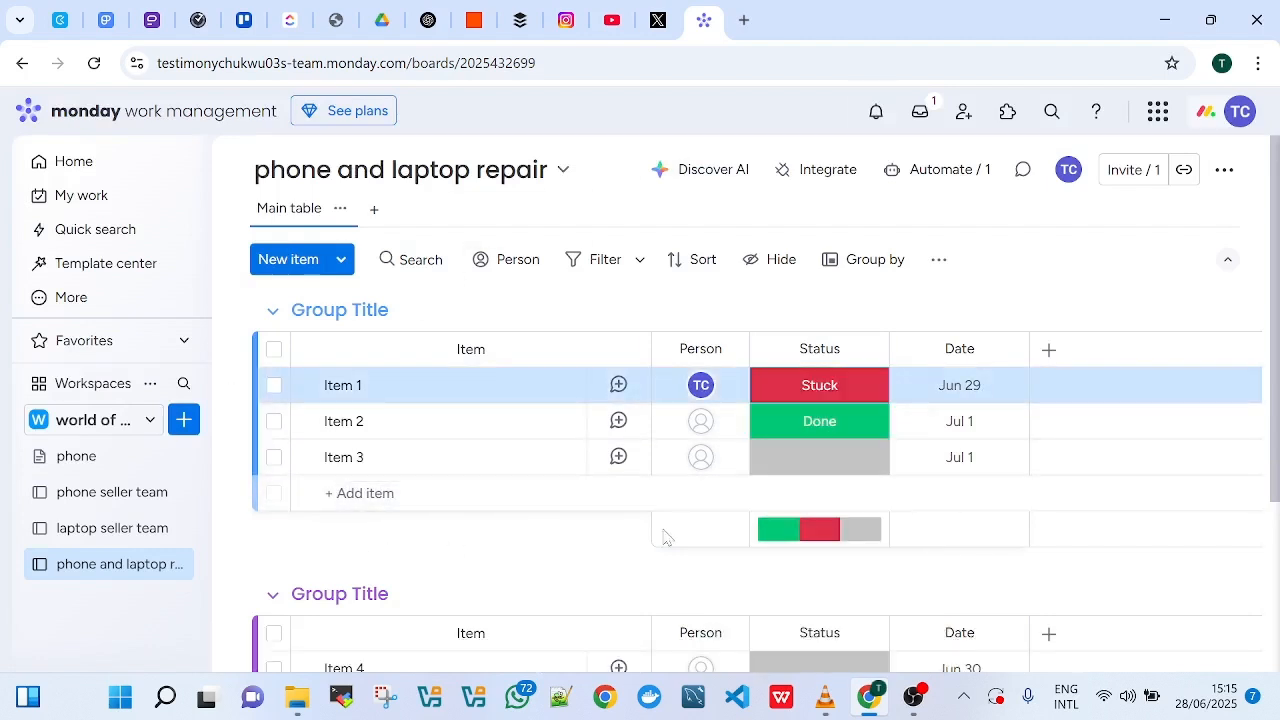
{"action": "mouse_move", "coordinate": [913, 697]}
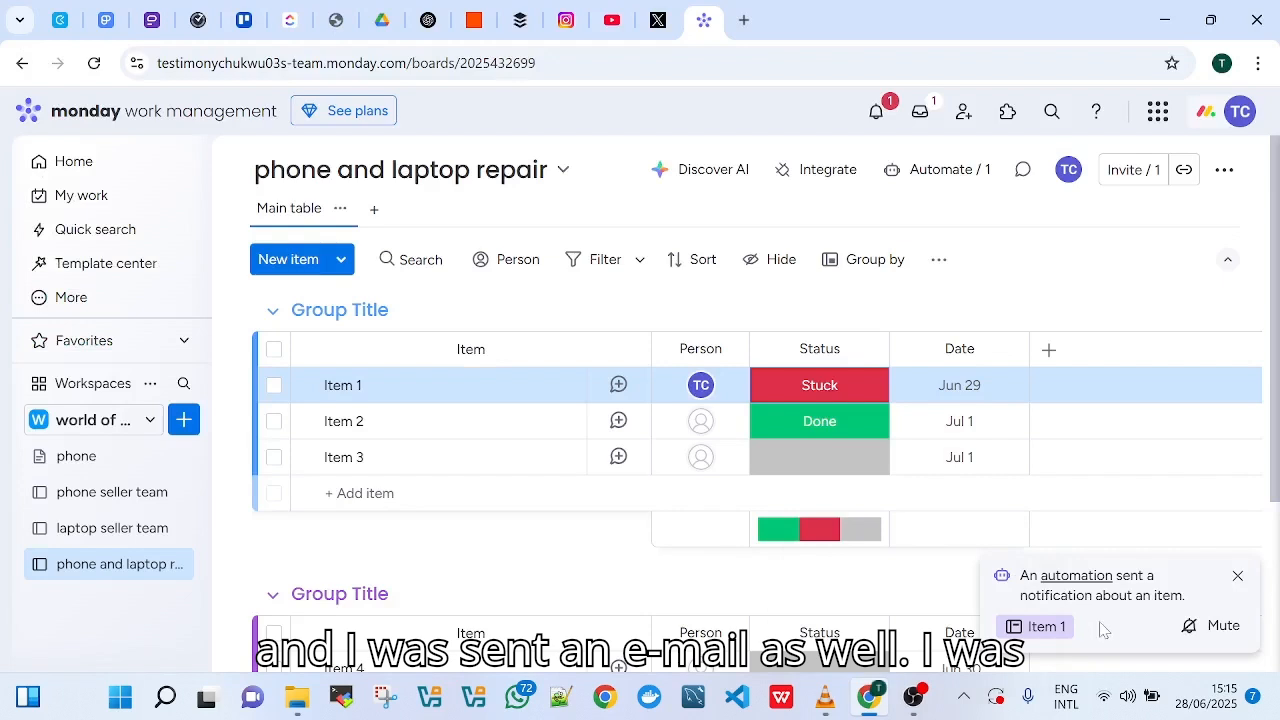
{"action": "left_click", "coordinate": [1038, 628]}
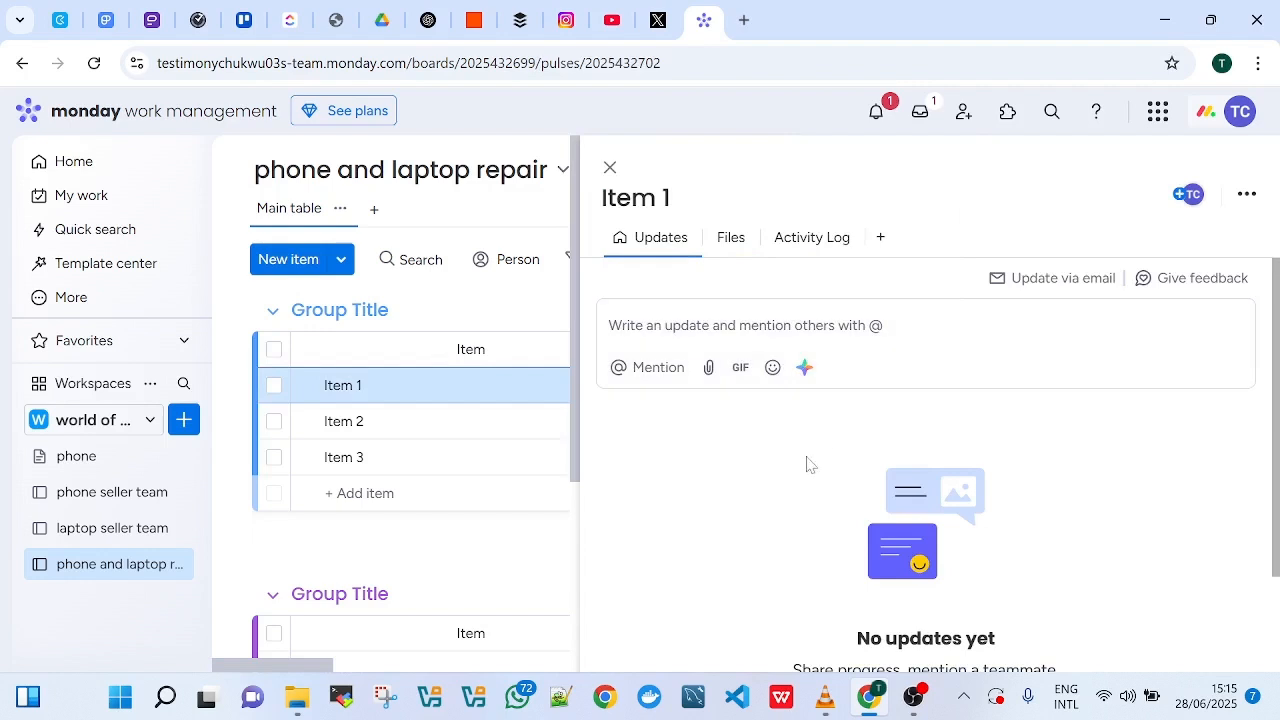
{"action": "scroll", "coordinate": [746, 546], "scroll_direction": "down", "scroll_amount": 2}
{"action": "scroll", "coordinate": [746, 546], "scroll_direction": "up", "scroll_amount": 2}
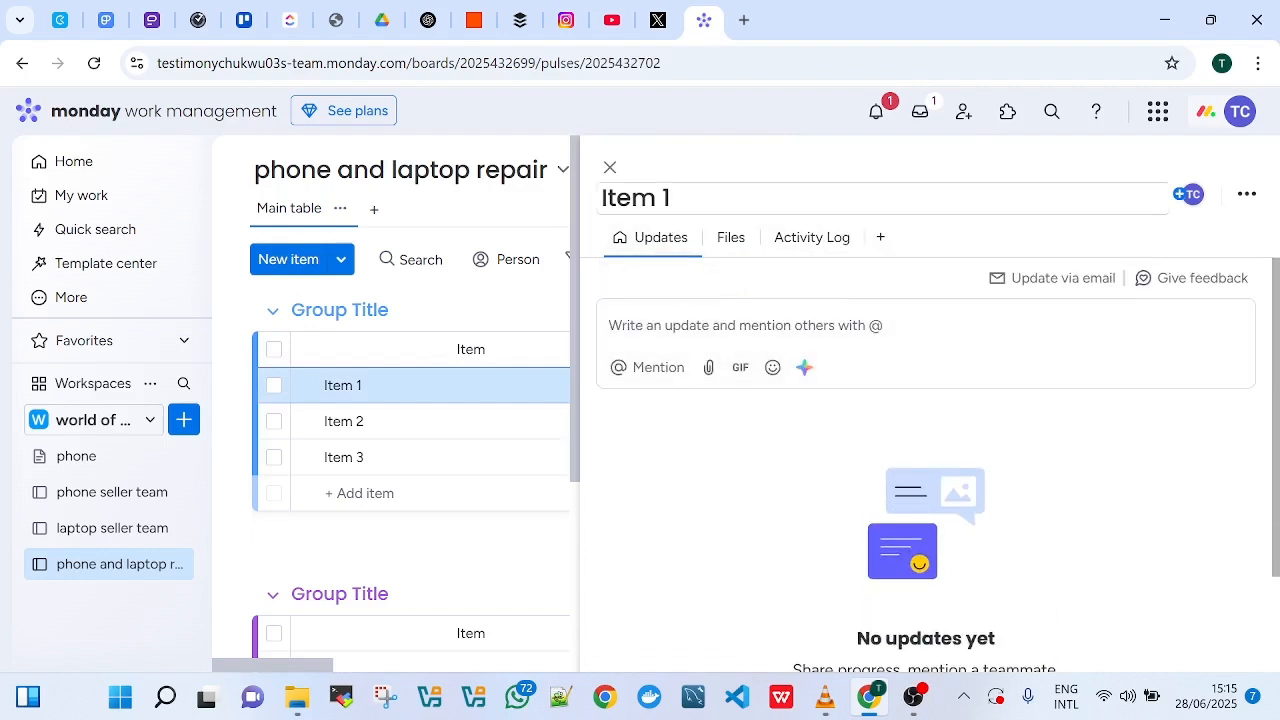
{"action": "left_click", "coordinate": [609, 167]}
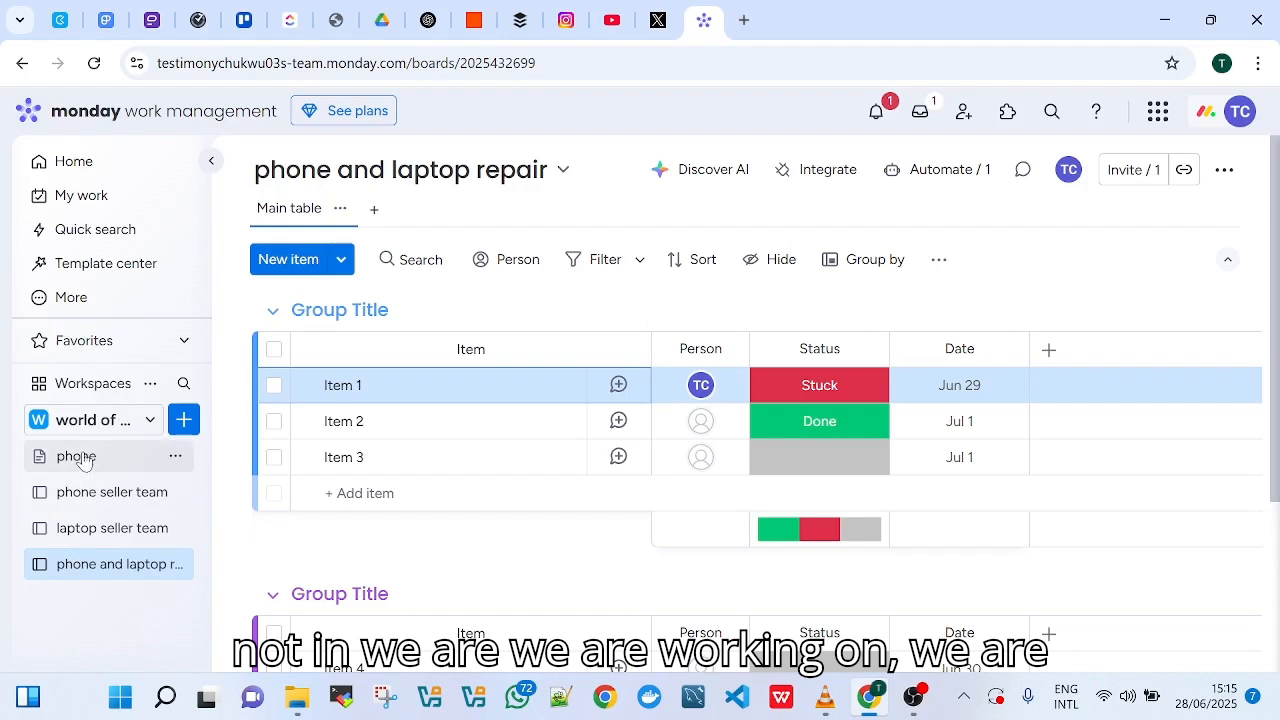
Switch to the phone seller team board and view the account's notifications
{"action": "left_click", "coordinate": [65, 492]}
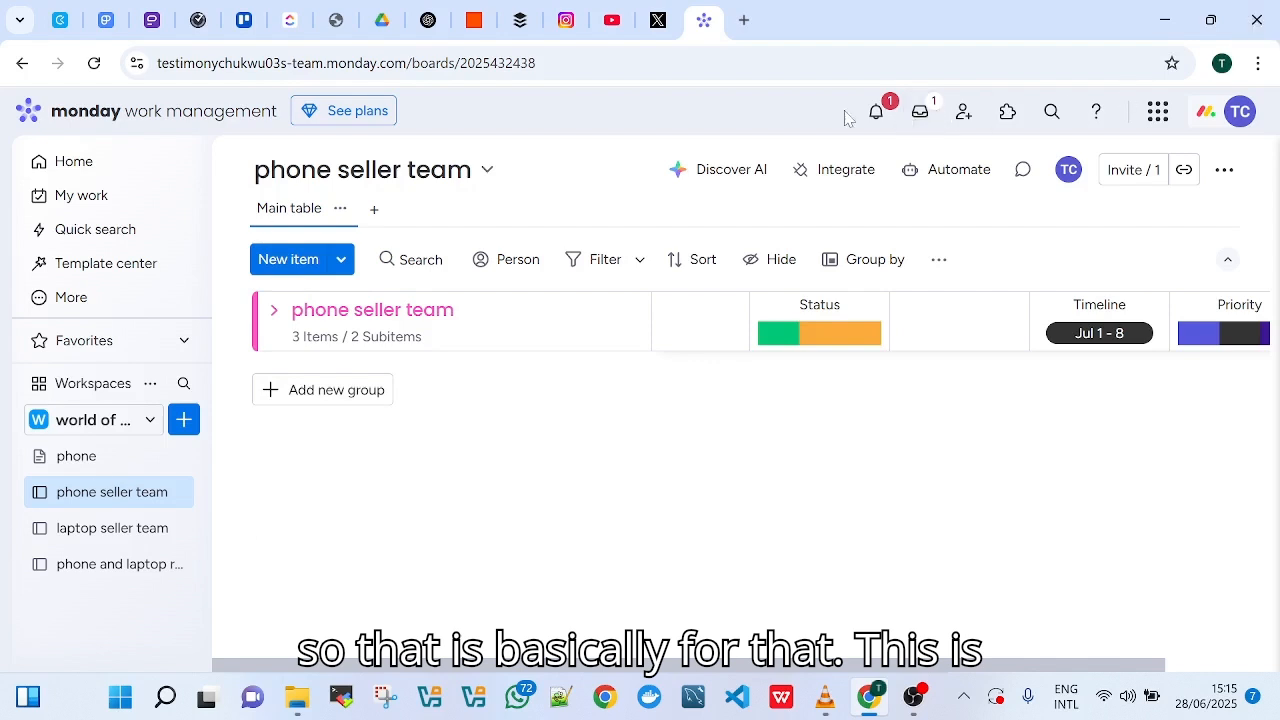
{"action": "left_click", "coordinate": [880, 111]}
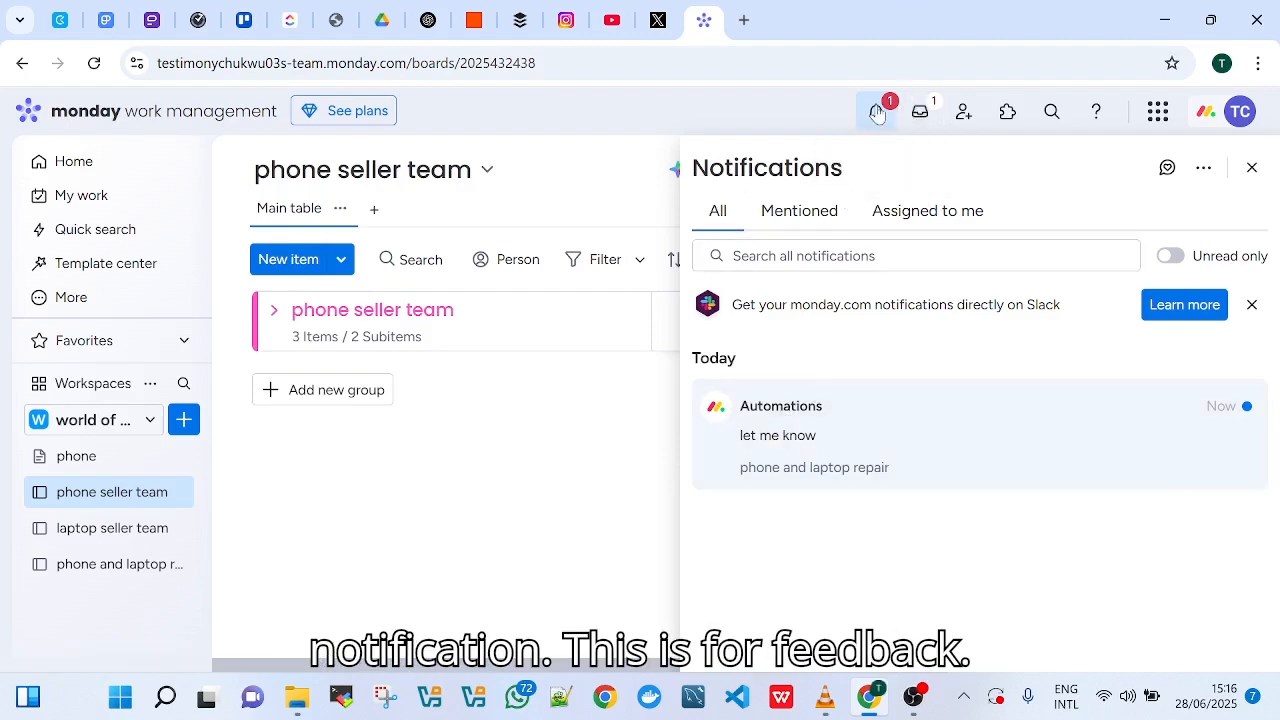
View the account's update feed and the member invitation option, closing both to return to the phone seller team board
{"action": "left_click", "coordinate": [928, 113]}
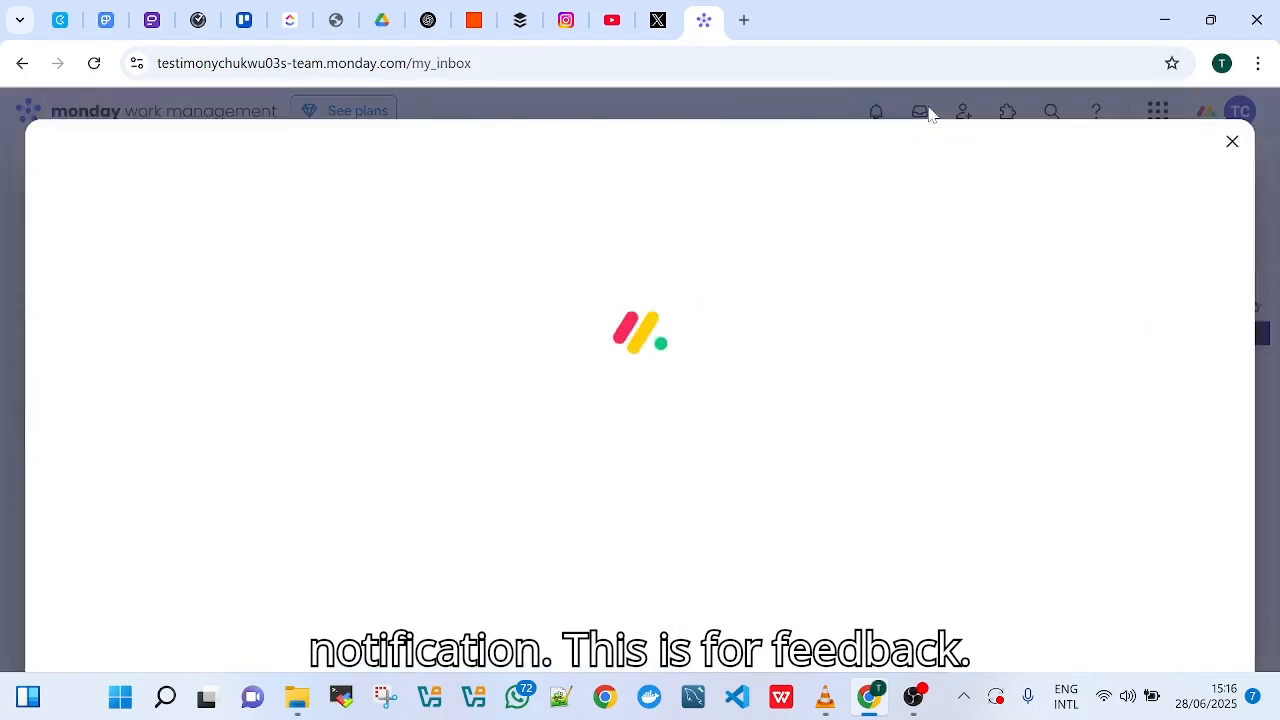
{"action": "left_click", "coordinate": [1233, 141]}
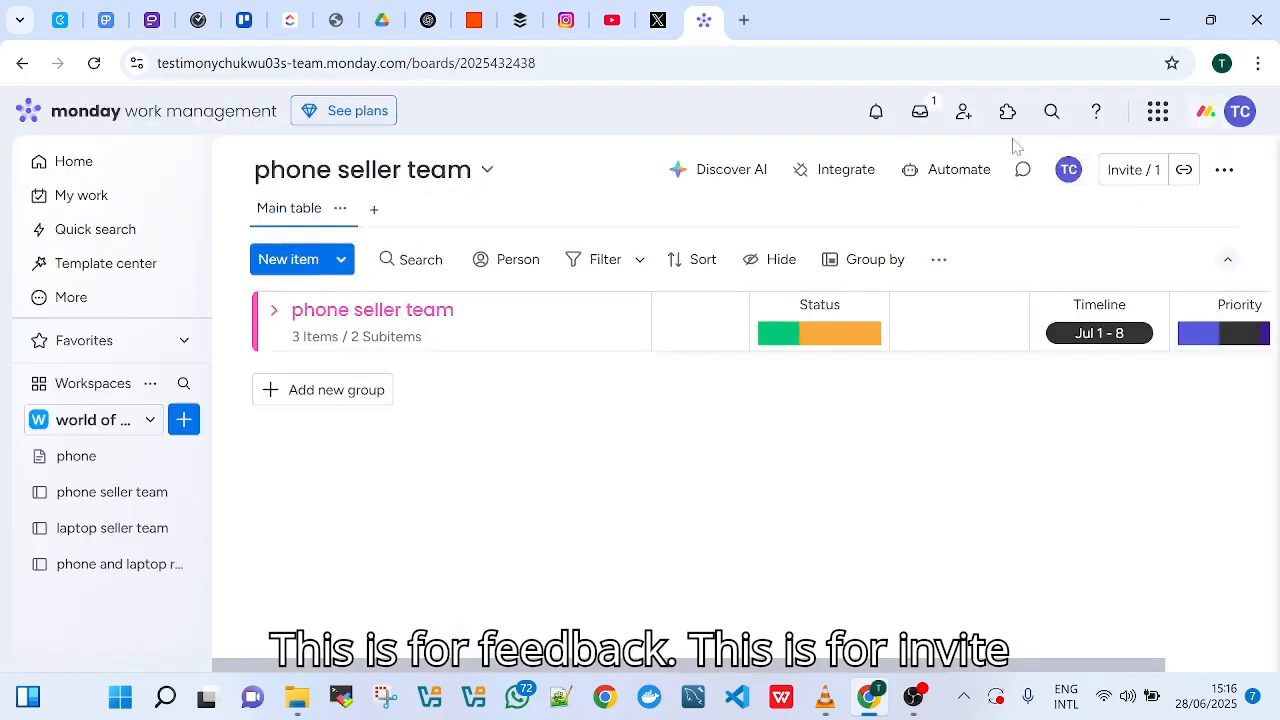
{"action": "left_click", "coordinate": [965, 113]}
{"action": "left_click", "coordinate": [895, 200]}
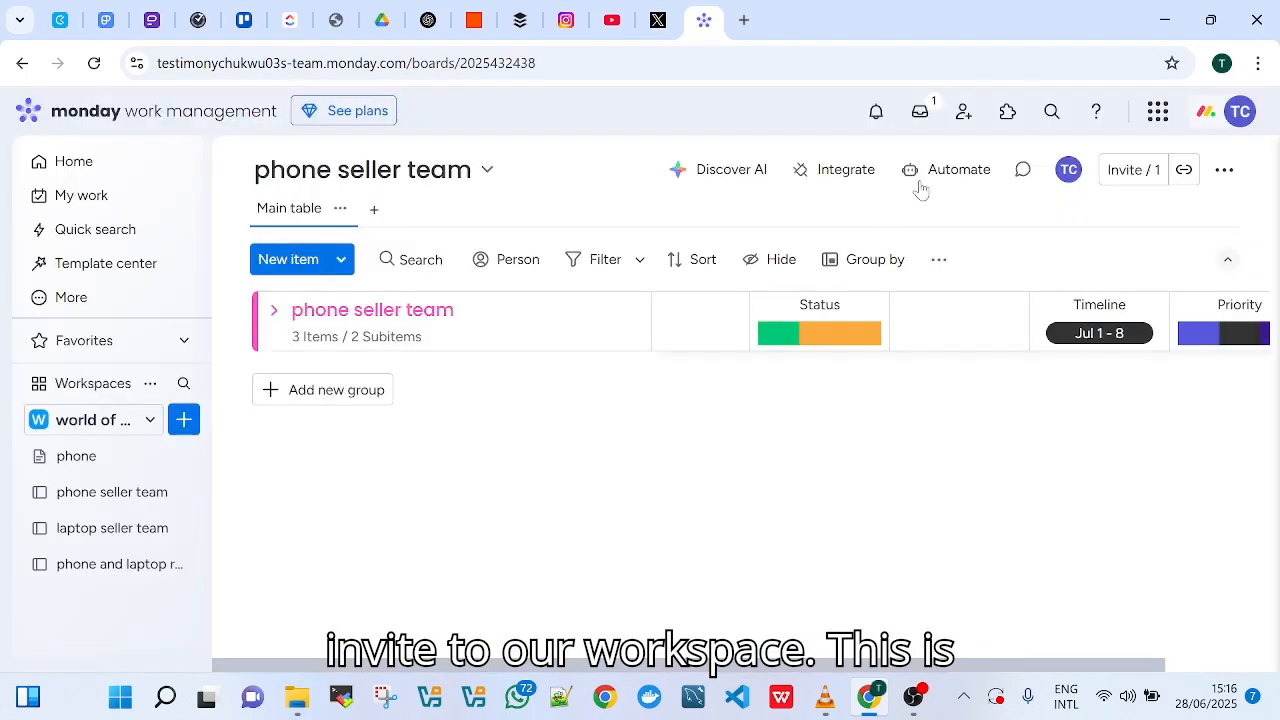
Search the app marketplace for "slack" and return to the phone seller team board
{"action": "left_click", "coordinate": [1007, 114]}
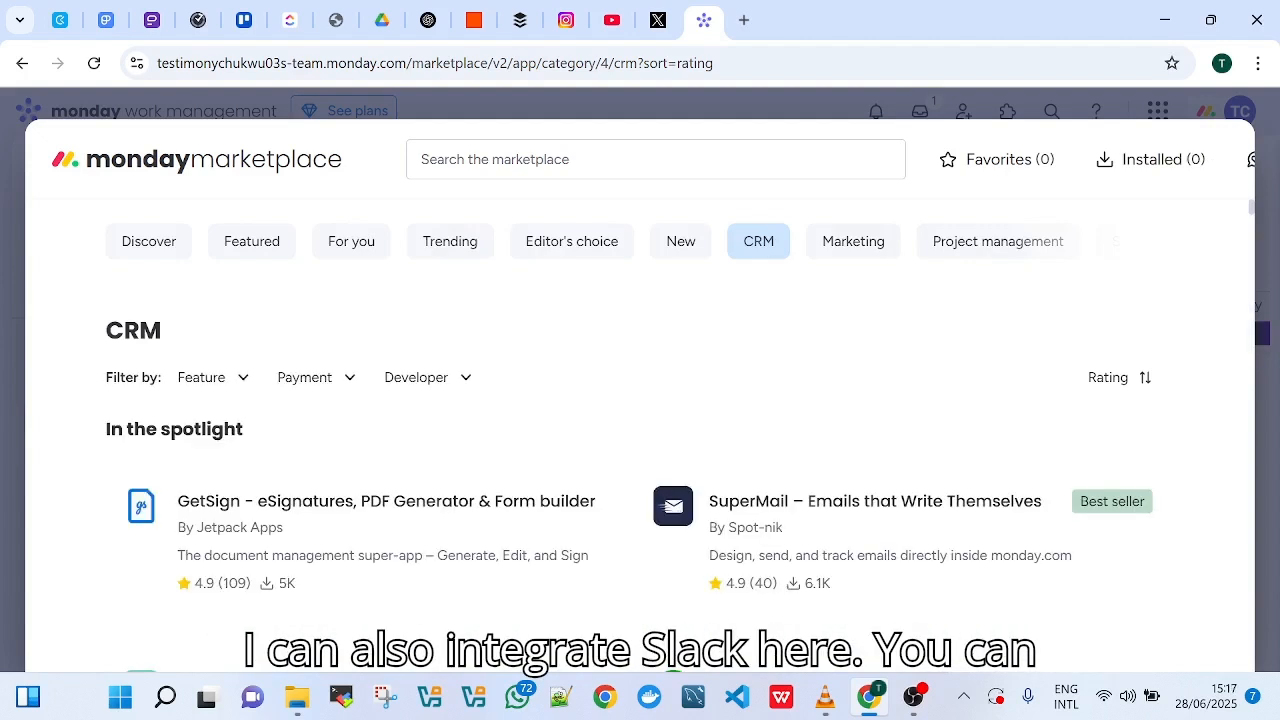
{"action": "scroll", "coordinate": [437, 417], "scroll_direction": "down", "scroll_amount": 6}
{"action": "scroll", "coordinate": [437, 417], "scroll_direction": "up", "scroll_amount": 8}
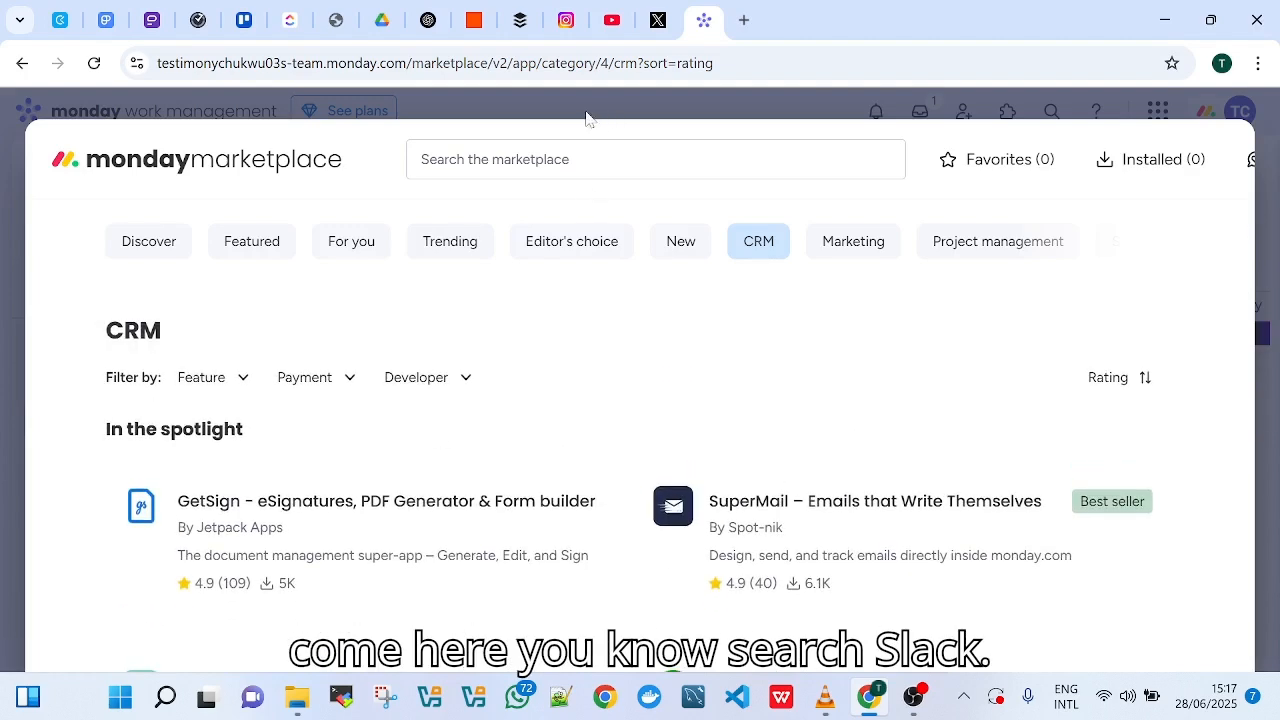
{"action": "left_click", "coordinate": [598, 160]}
{"action": "type", "text": "sla"}
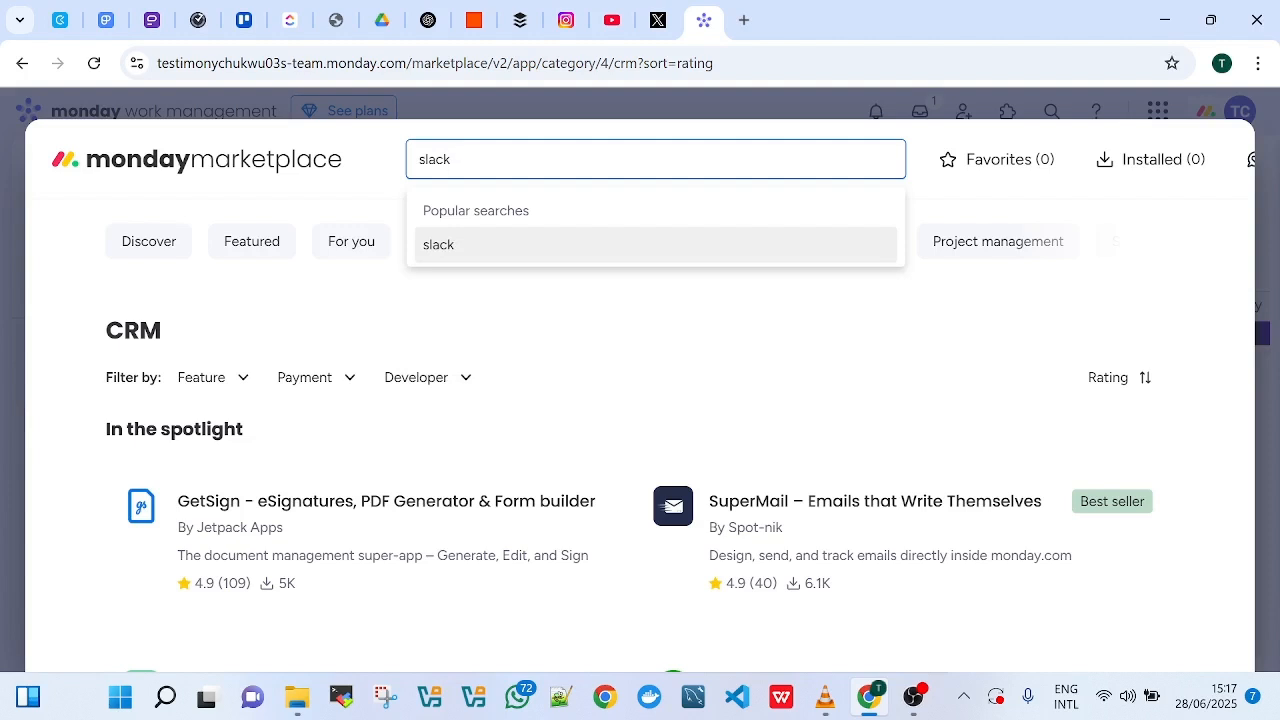
{"action": "type", "text": "ck"}
{"action": "key", "text": "Return"}
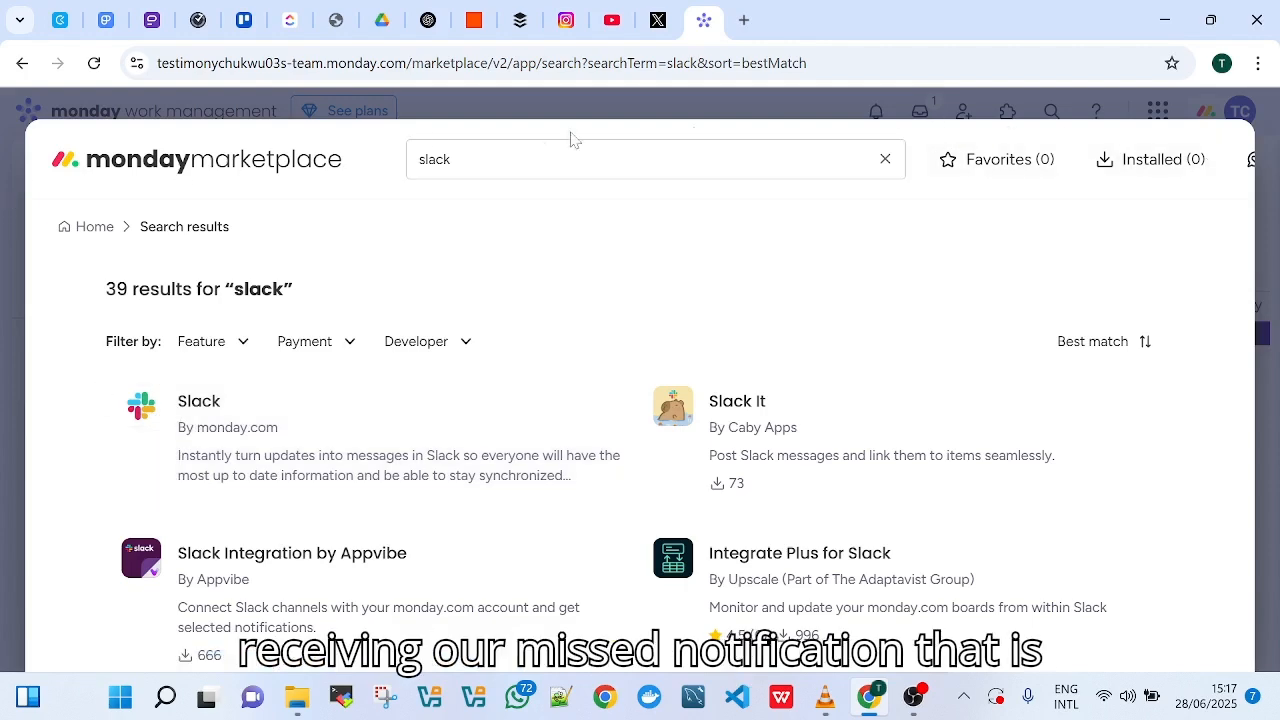
{"action": "left_click", "coordinate": [898, 110]}
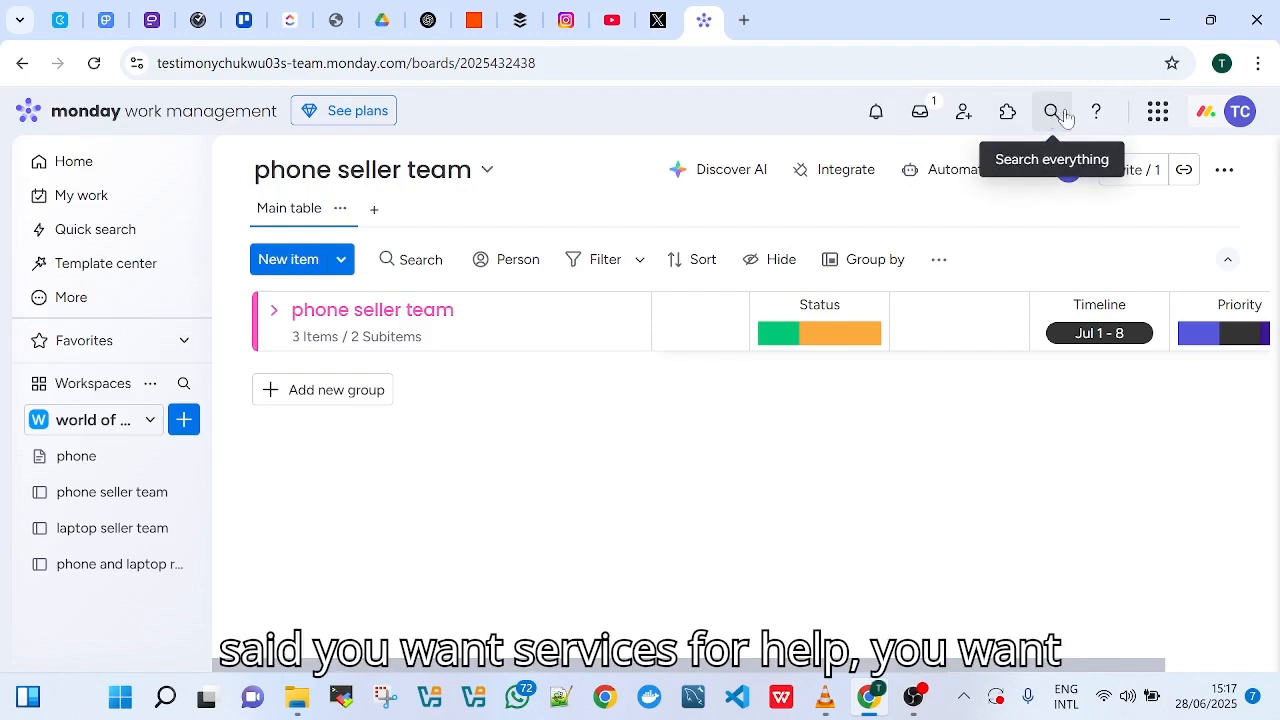
Look through the Work OS products and the account options, including the available themes, without changing anything
{"action": "left_click", "coordinate": [1158, 115]}
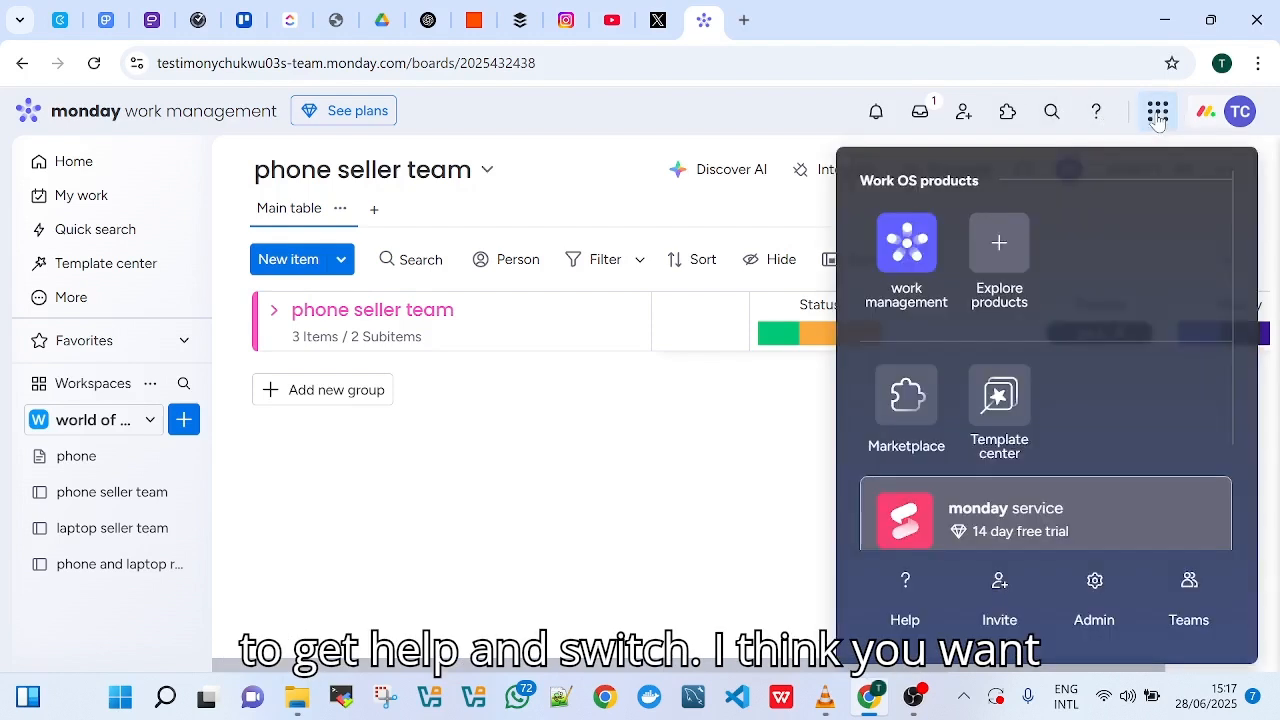
{"action": "left_click", "coordinate": [651, 583]}
{"action": "left_click", "coordinate": [1237, 122]}
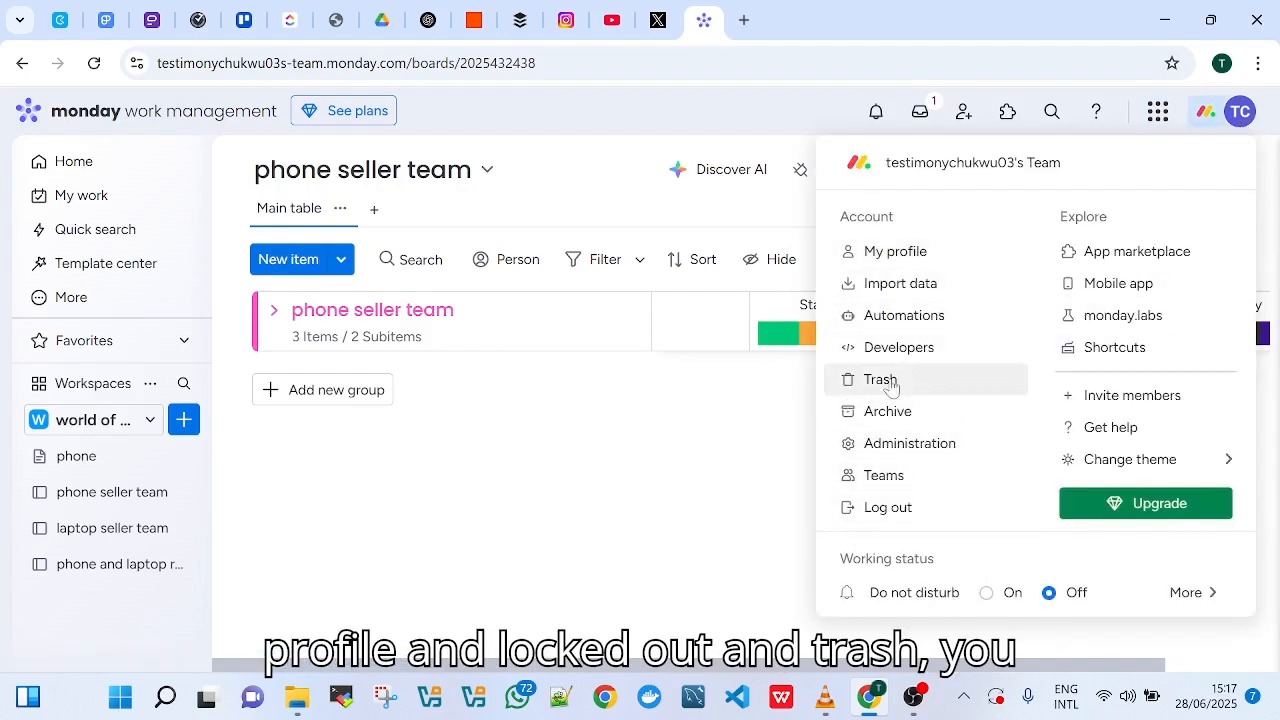
{"action": "left_click", "coordinate": [472, 534]}
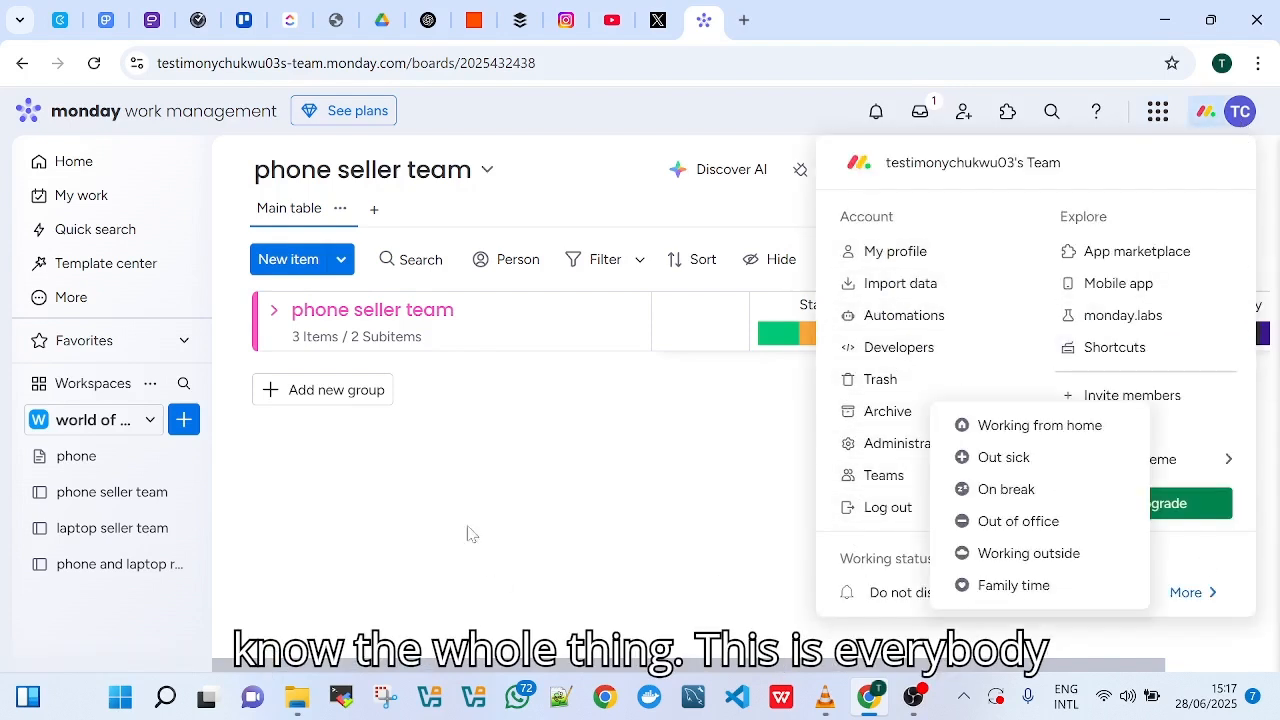
{"action": "left_click", "coordinate": [402, 541]}
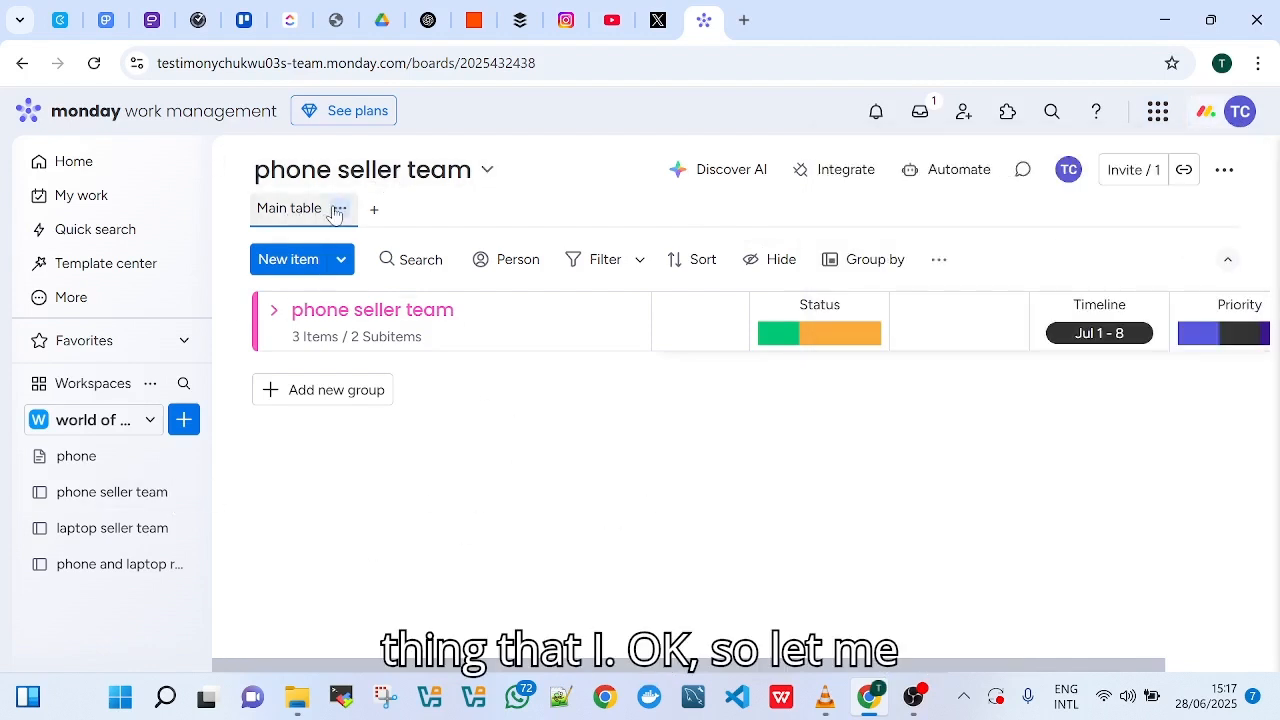
Expand the phone seller team group and add a Kanban view to the board
{"action": "left_click", "coordinate": [273, 311]}
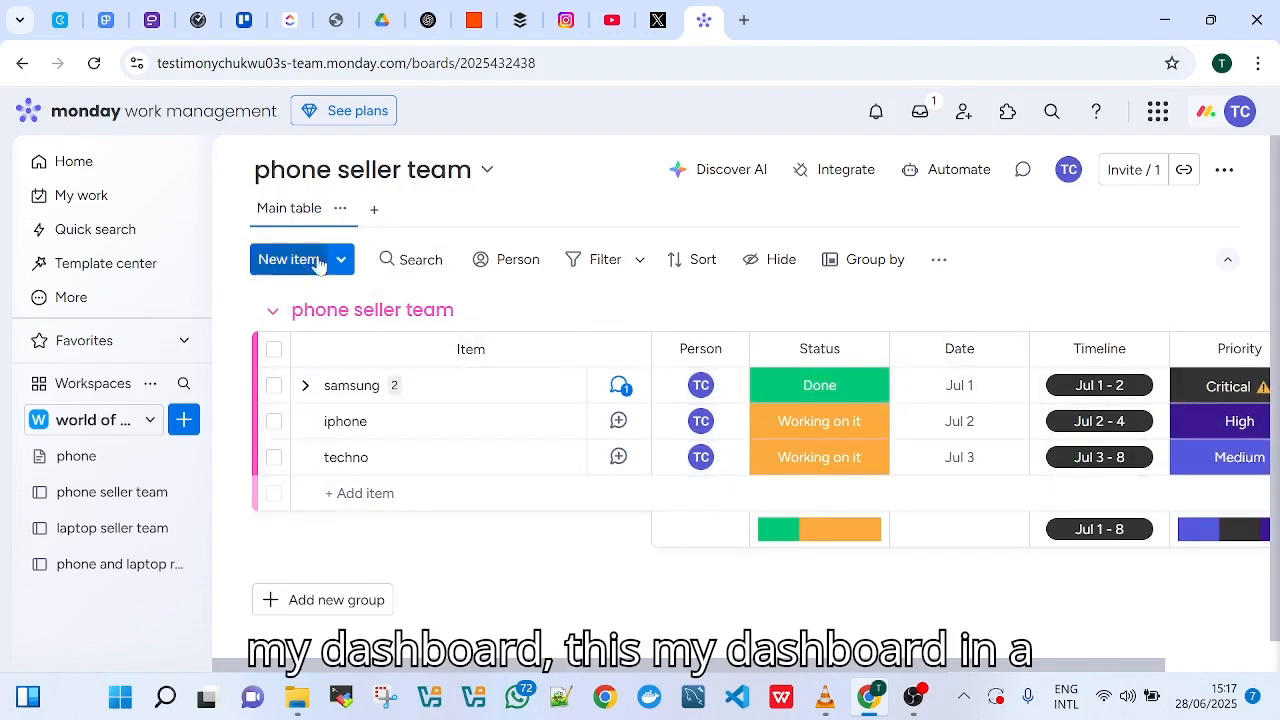
{"action": "left_click", "coordinate": [370, 211]}
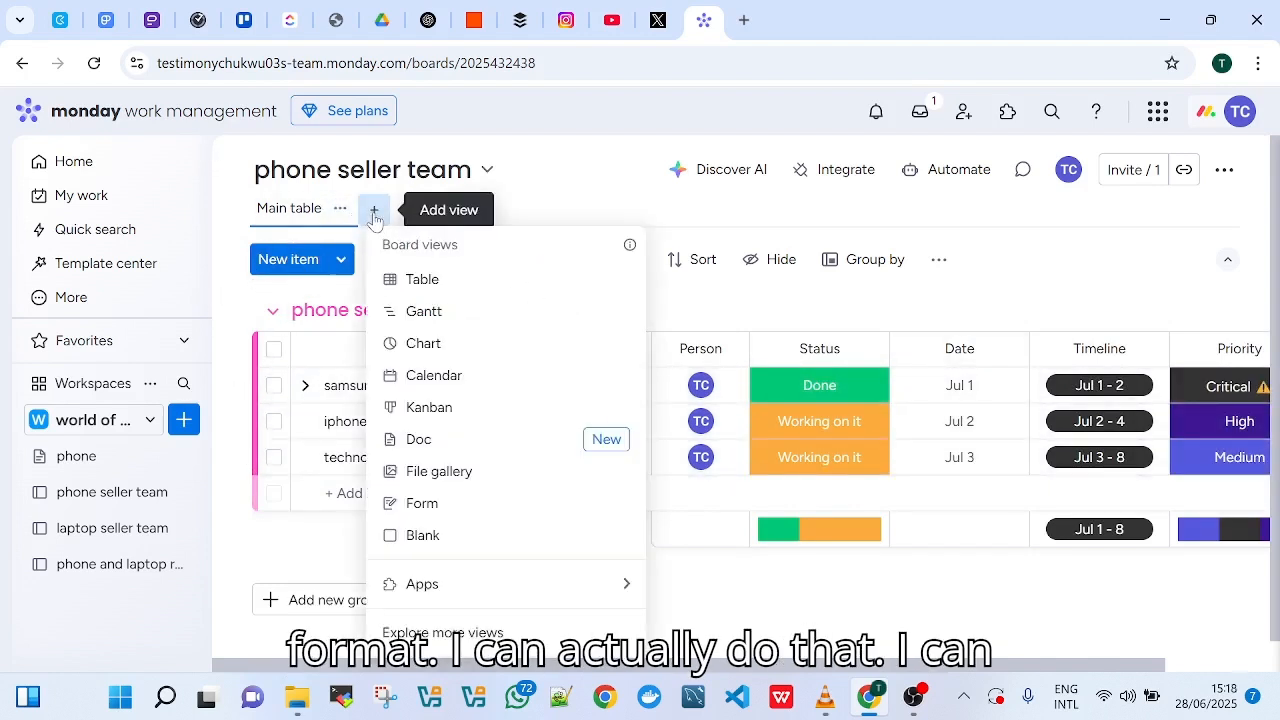
{"action": "left_click", "coordinate": [425, 407]}
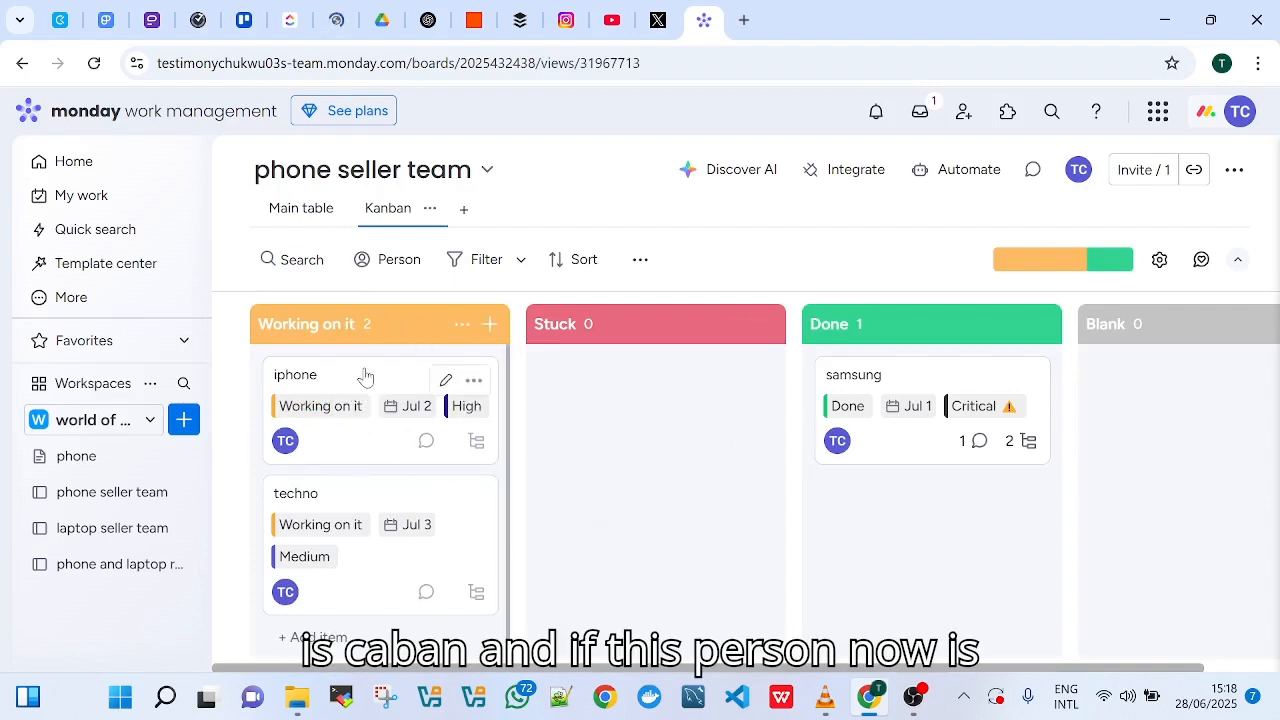
Move the iphone and techno cards to Done in the Kanban view, and move the iphone card on to Stuck
{"action": "left_click_drag", "start_coordinate": [365, 376], "coordinate": [905, 378]}
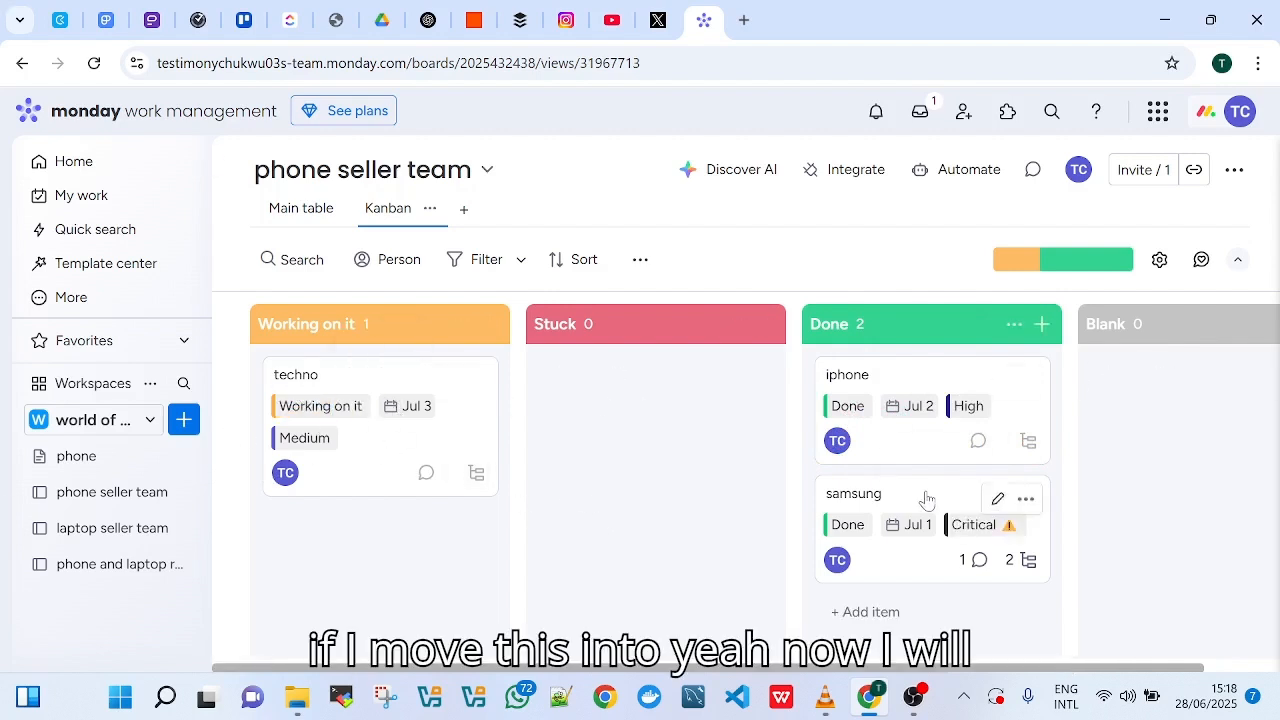
{"action": "mouse_move", "coordinate": [929, 495]}
{"action": "left_mouse_down"}
{"action": "mouse_move", "coordinate": [626, 449]}
{"action": "mouse_move", "coordinate": [771, 530]}
{"action": "mouse_move", "coordinate": [954, 506]}
{"action": "mouse_move", "coordinate": [929, 503]}
{"action": "mouse_move", "coordinate": [946, 497]}
{"action": "left_mouse_up"}
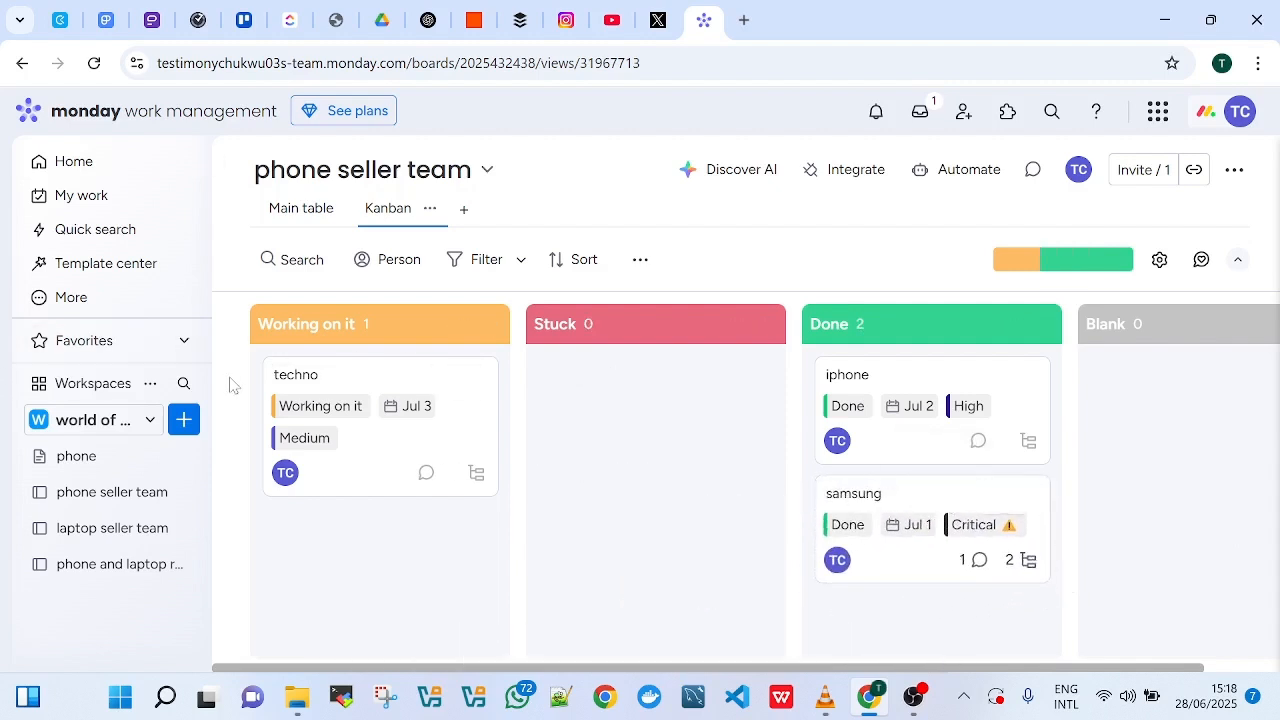
{"action": "left_click_drag", "start_coordinate": [381, 386], "coordinate": [918, 496]}
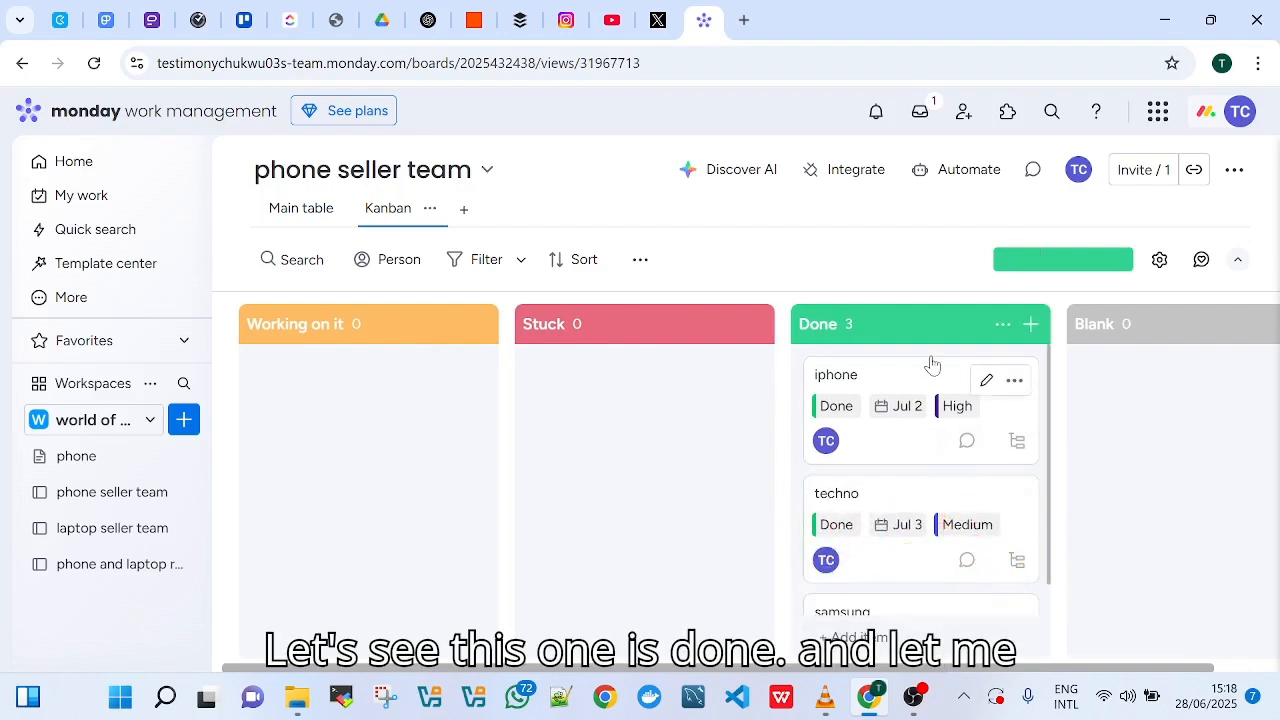
{"action": "left_click_drag", "start_coordinate": [920, 364], "coordinate": [656, 390]}
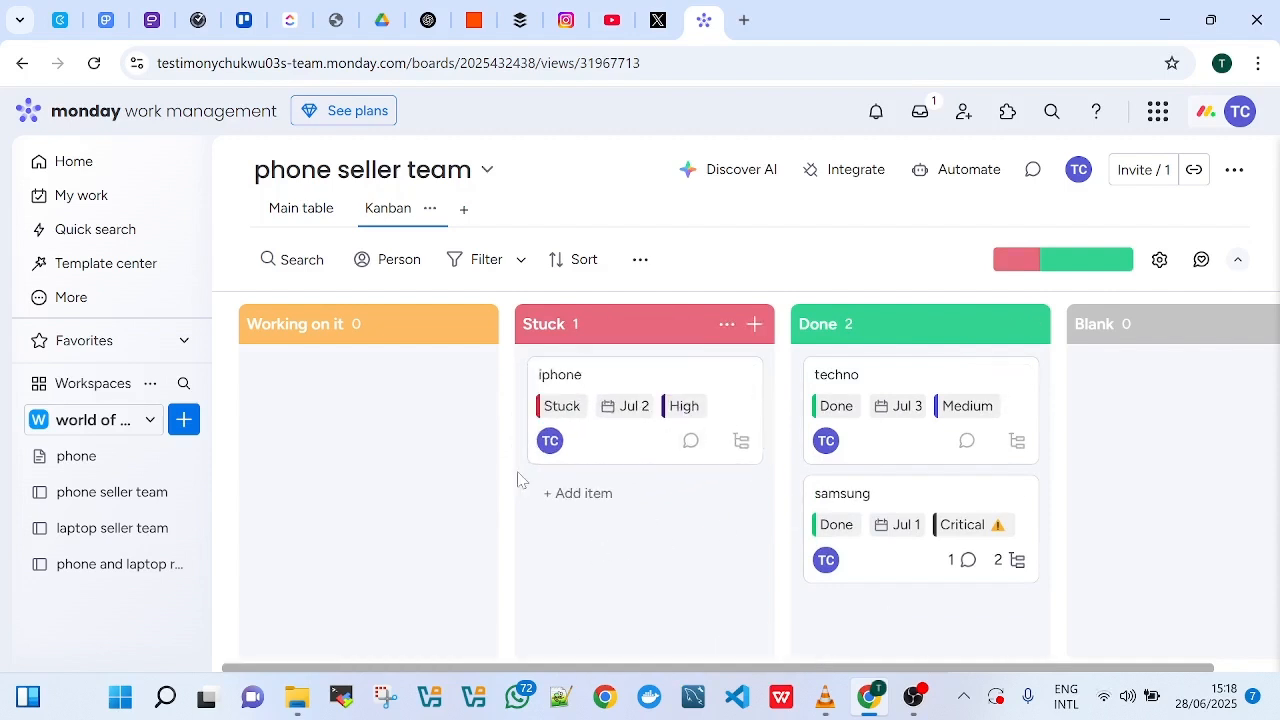
Check the items' statuses in the main table and add a new Table view to the board
{"action": "left_click", "coordinate": [300, 208]}
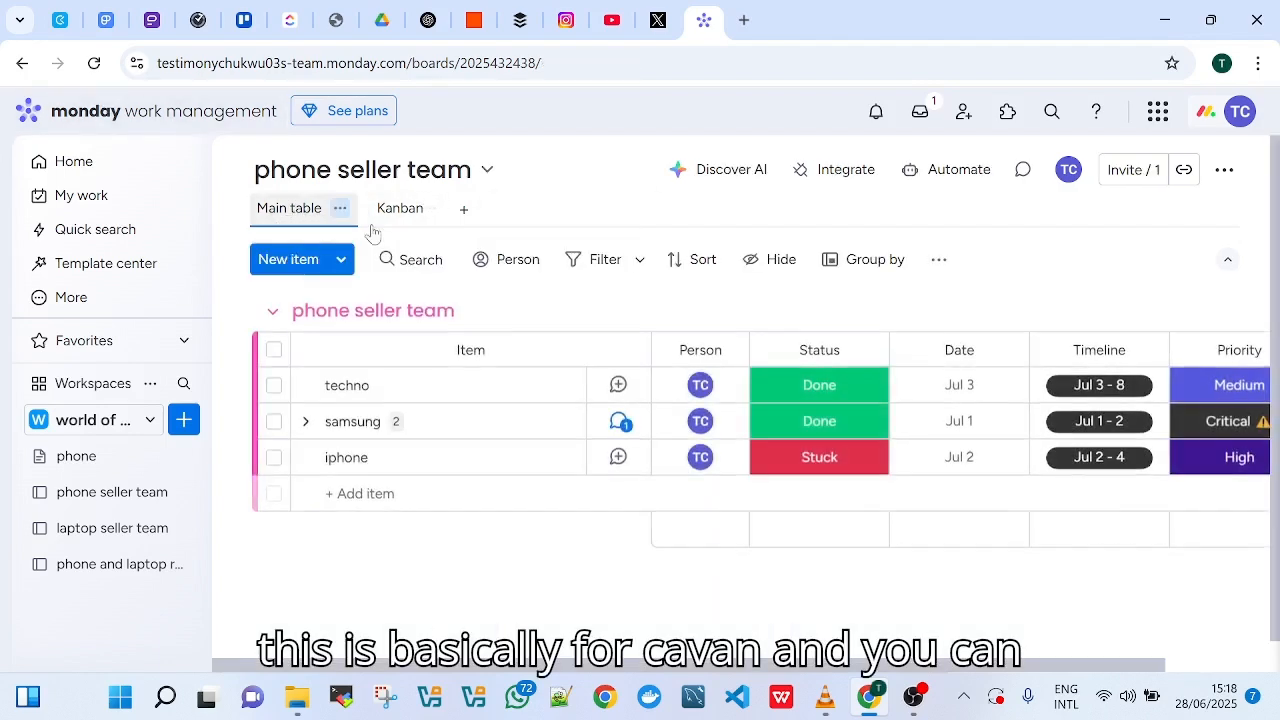
{"action": "left_click", "coordinate": [400, 208]}
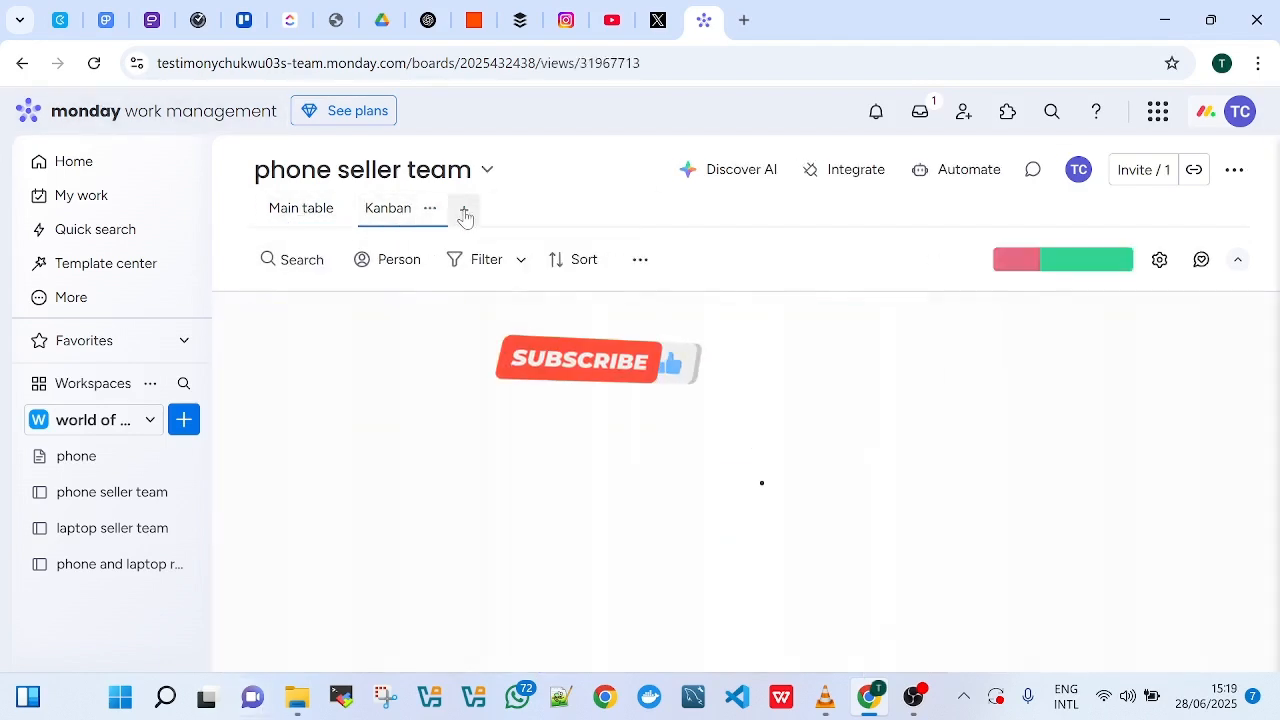
{"action": "left_click", "coordinate": [465, 215]}
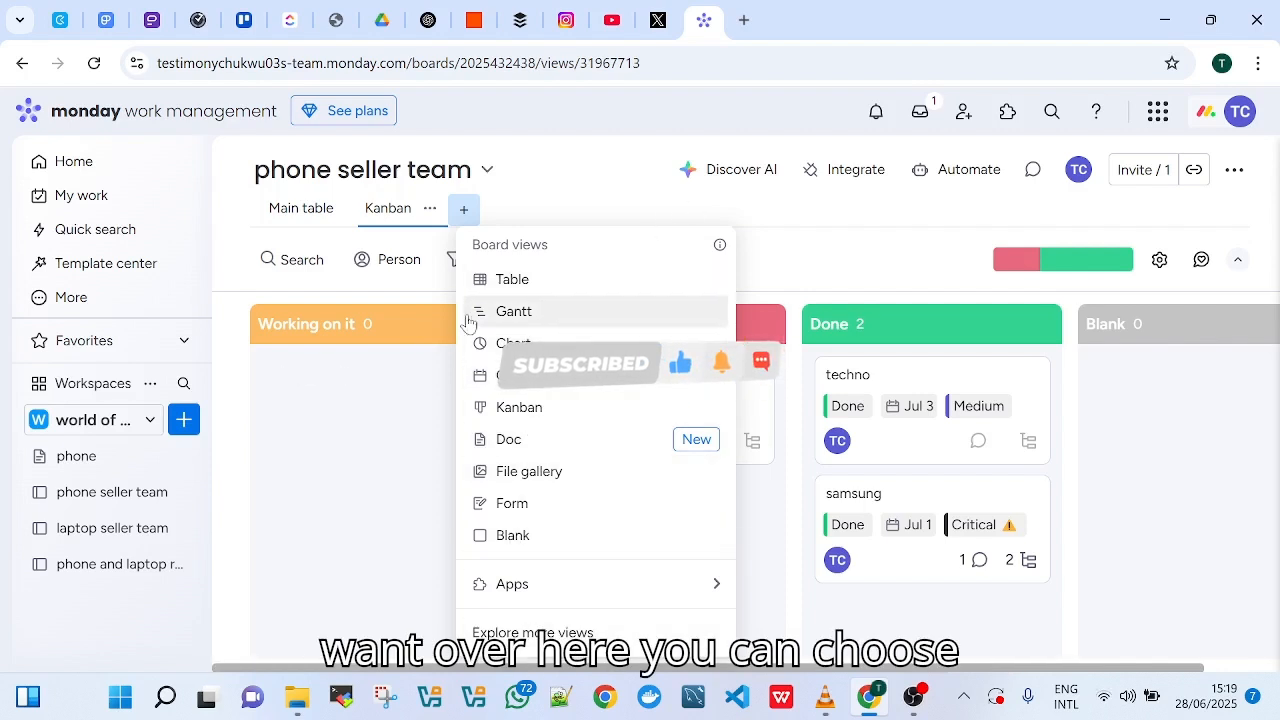
{"action": "left_click", "coordinate": [504, 288]}
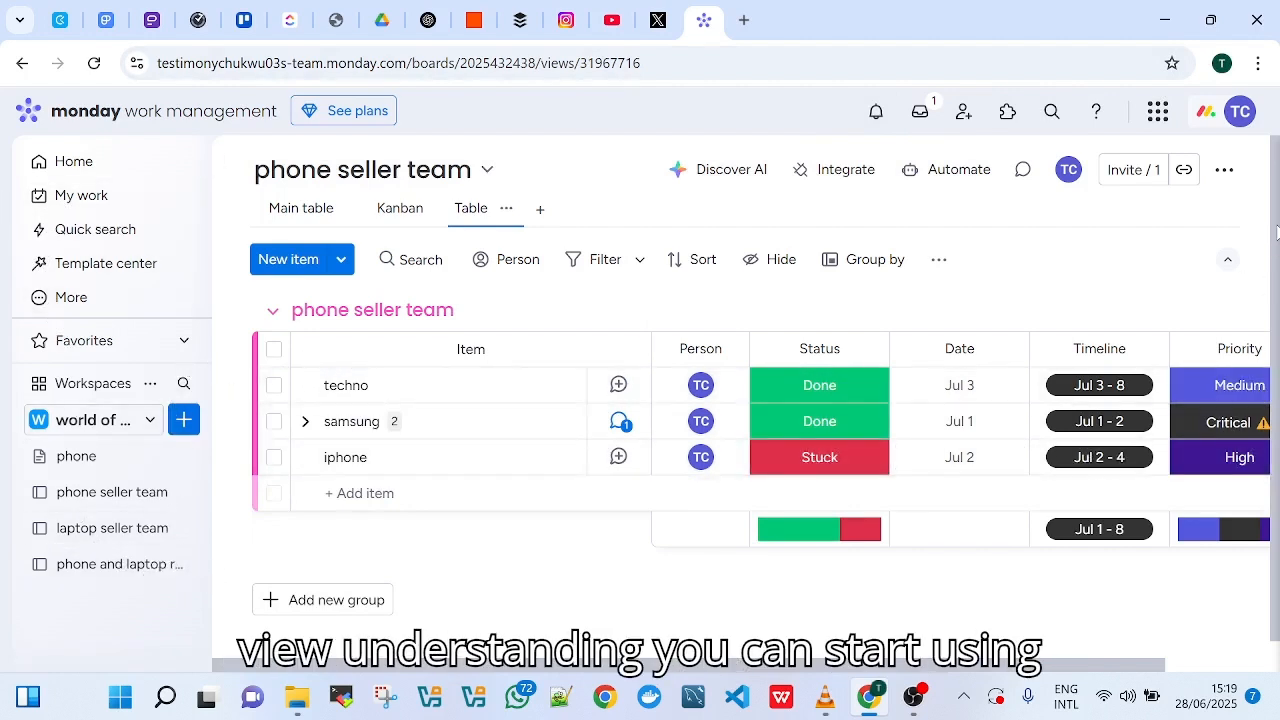
{"action": "scroll", "coordinate": [1274, 280], "scroll_direction": "down", "scroll_amount": 1}
{"action": "scroll", "coordinate": [1272, 300], "scroll_direction": "up", "scroll_amount": 1}
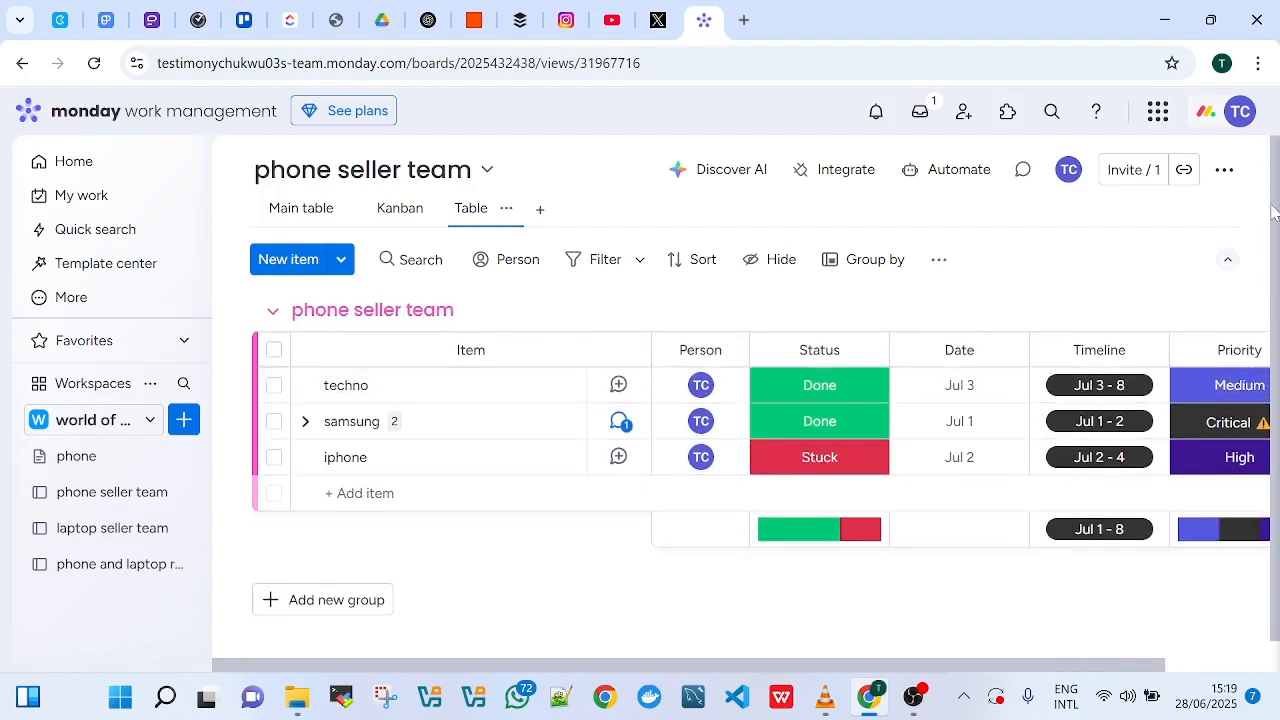
{"action": "scroll", "coordinate": [1278, 428], "scroll_direction": "down", "scroll_amount": 1}
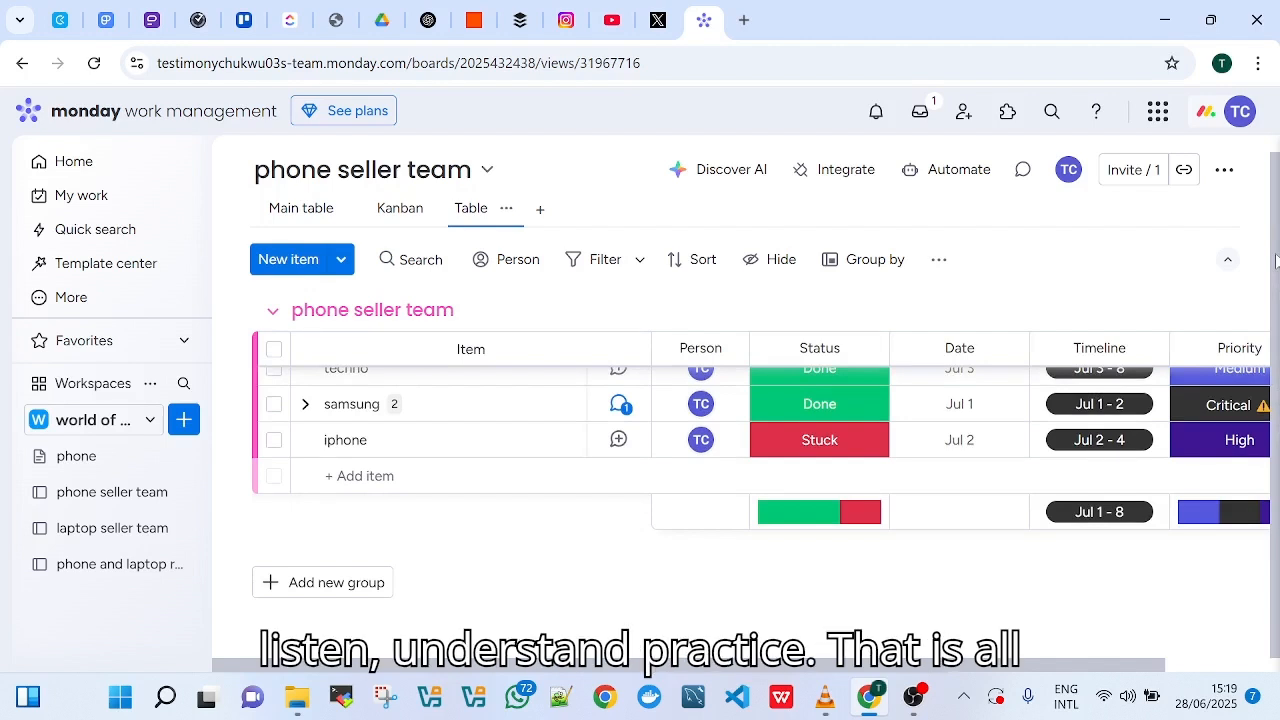
{"action": "scroll", "coordinate": [1276, 260], "scroll_direction": "up", "scroll_amount": 1}
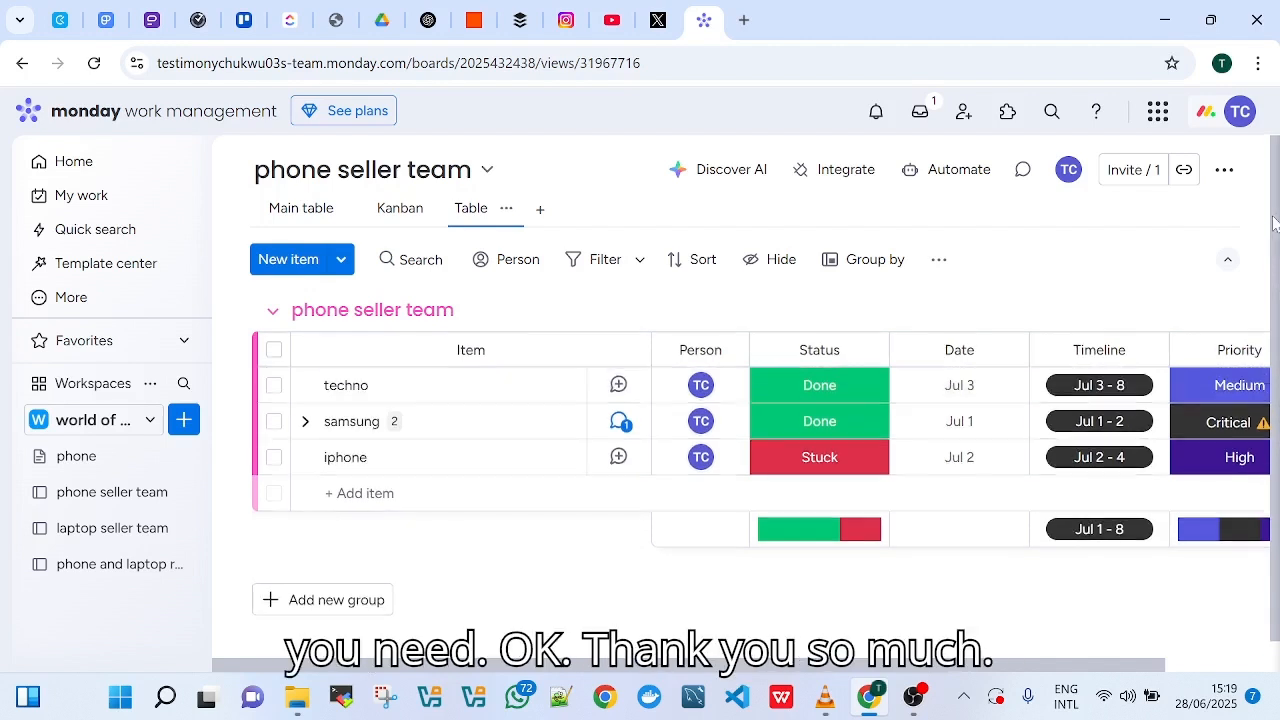